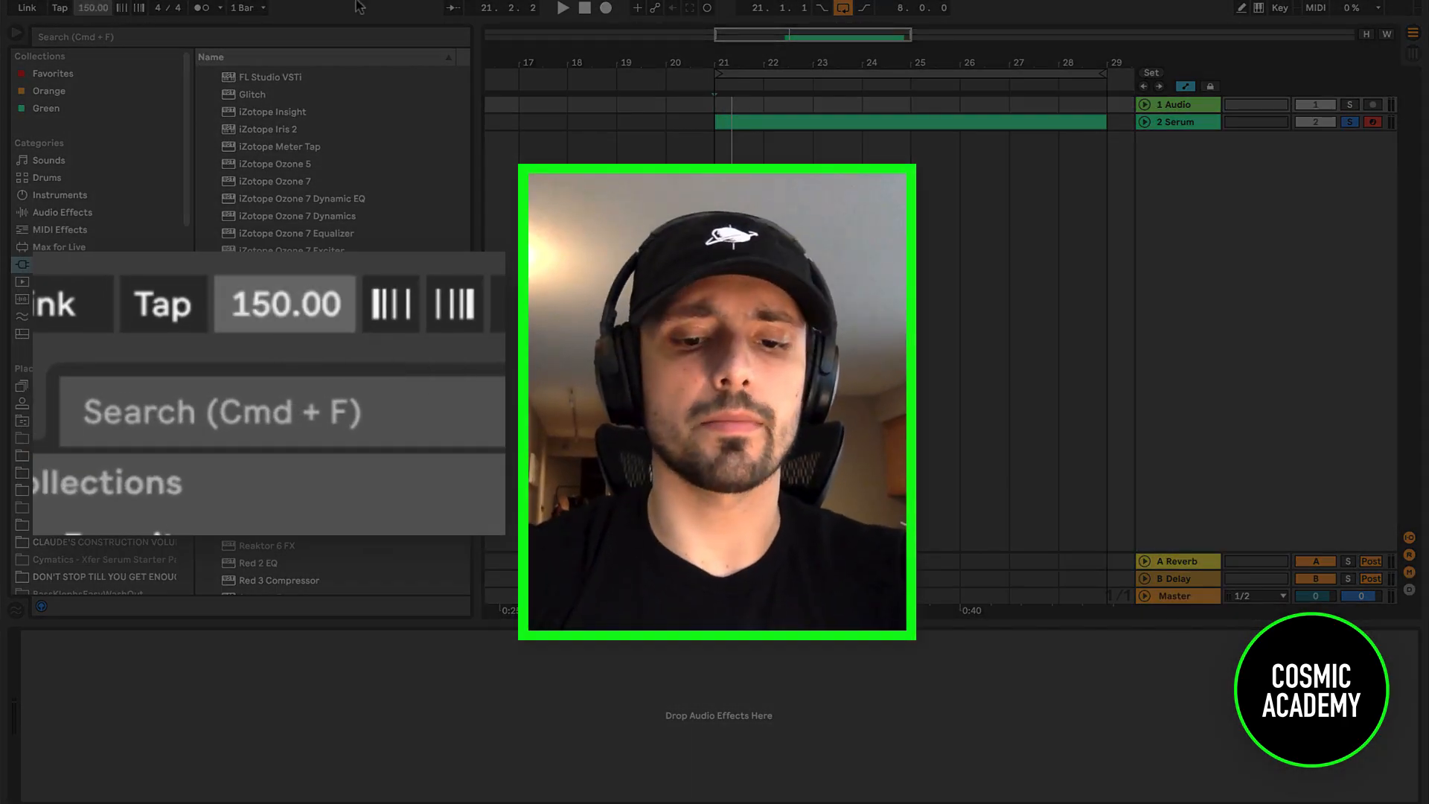
Step: Set the project tempo to 150 BPM
type("150")
key("Return")
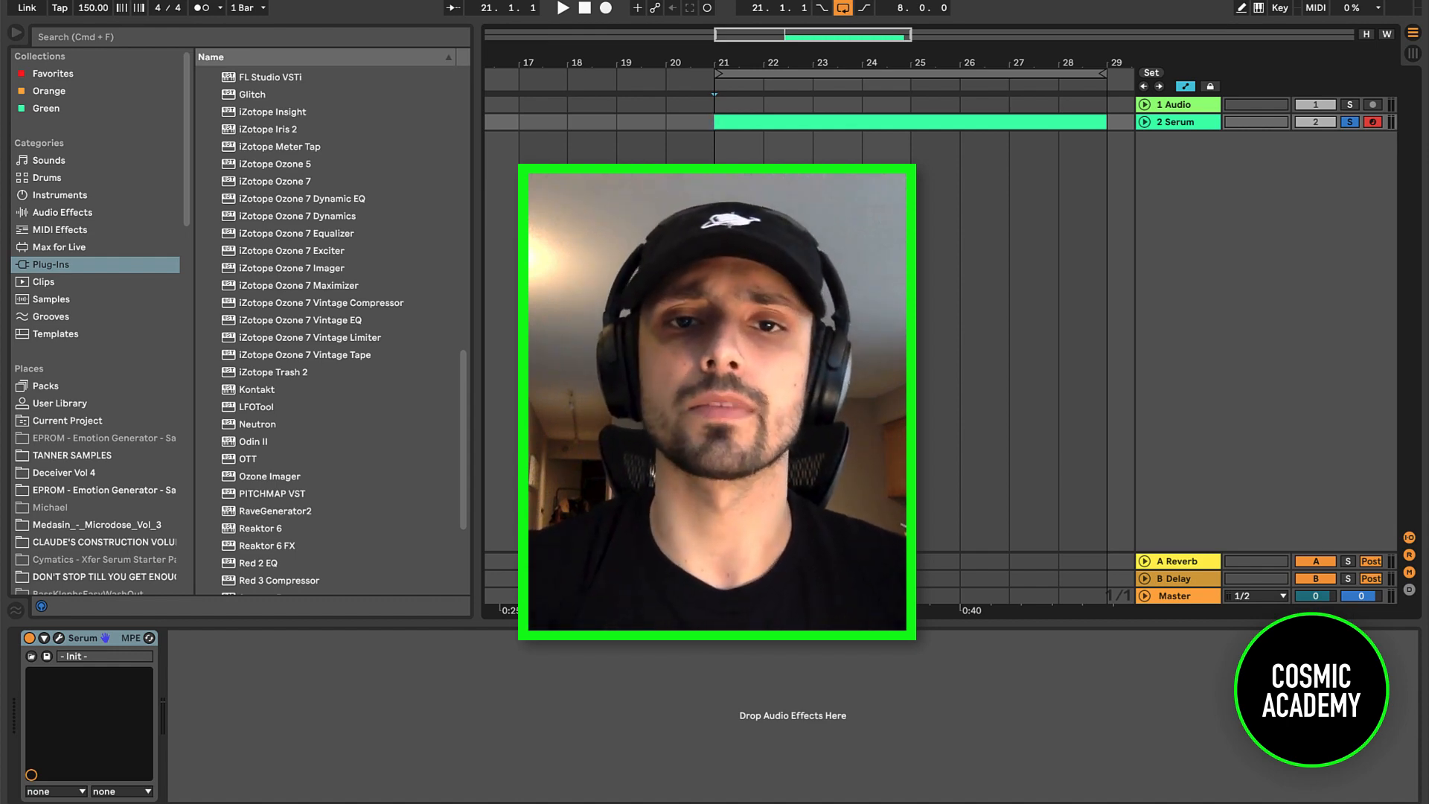
Step: Unfold the Serum track and open its eight-bar chord clip in the note editor
left_click(1144, 122)
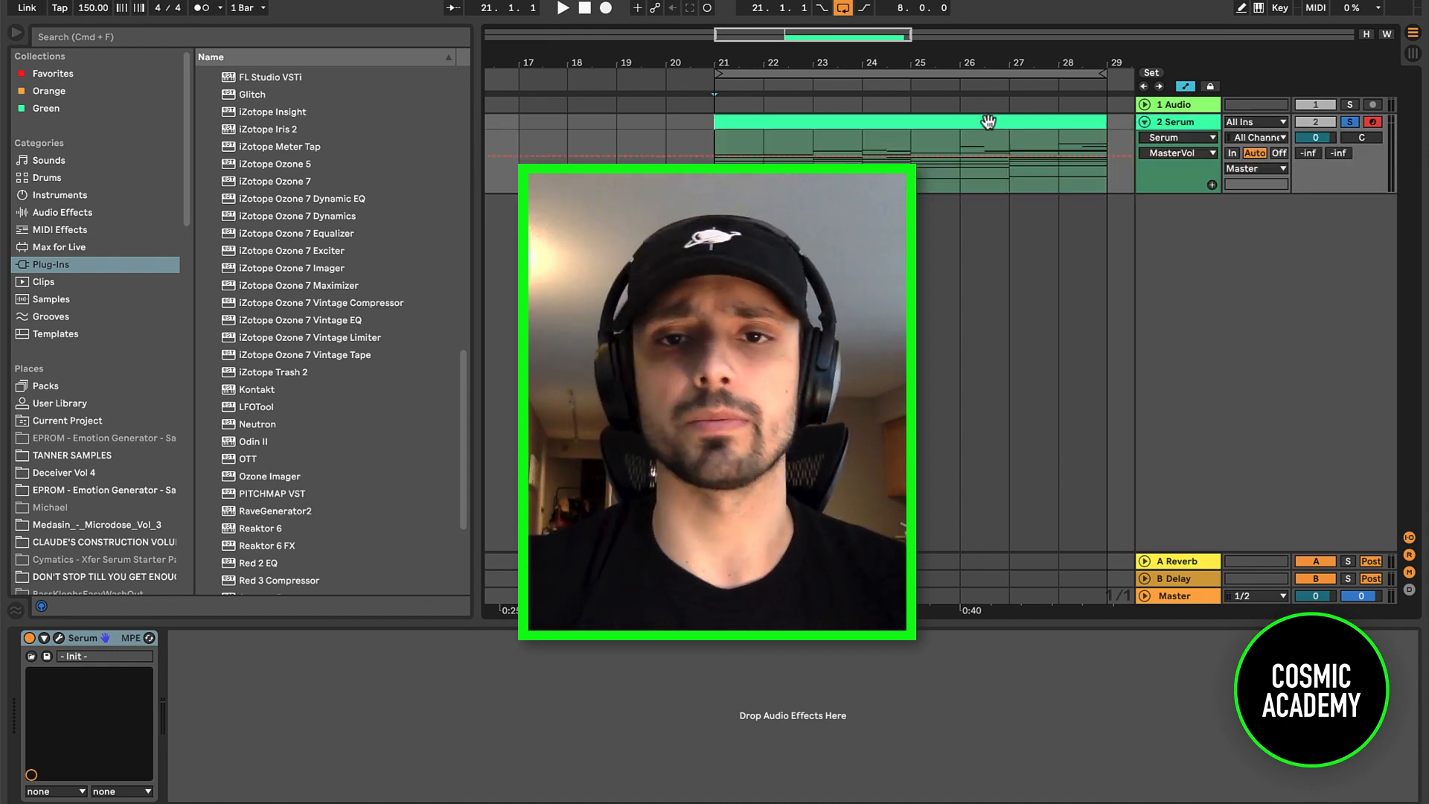
left_click(973, 123)
scroll(975, 124, "right", 3)
scroll(837, 120, "up", 4)
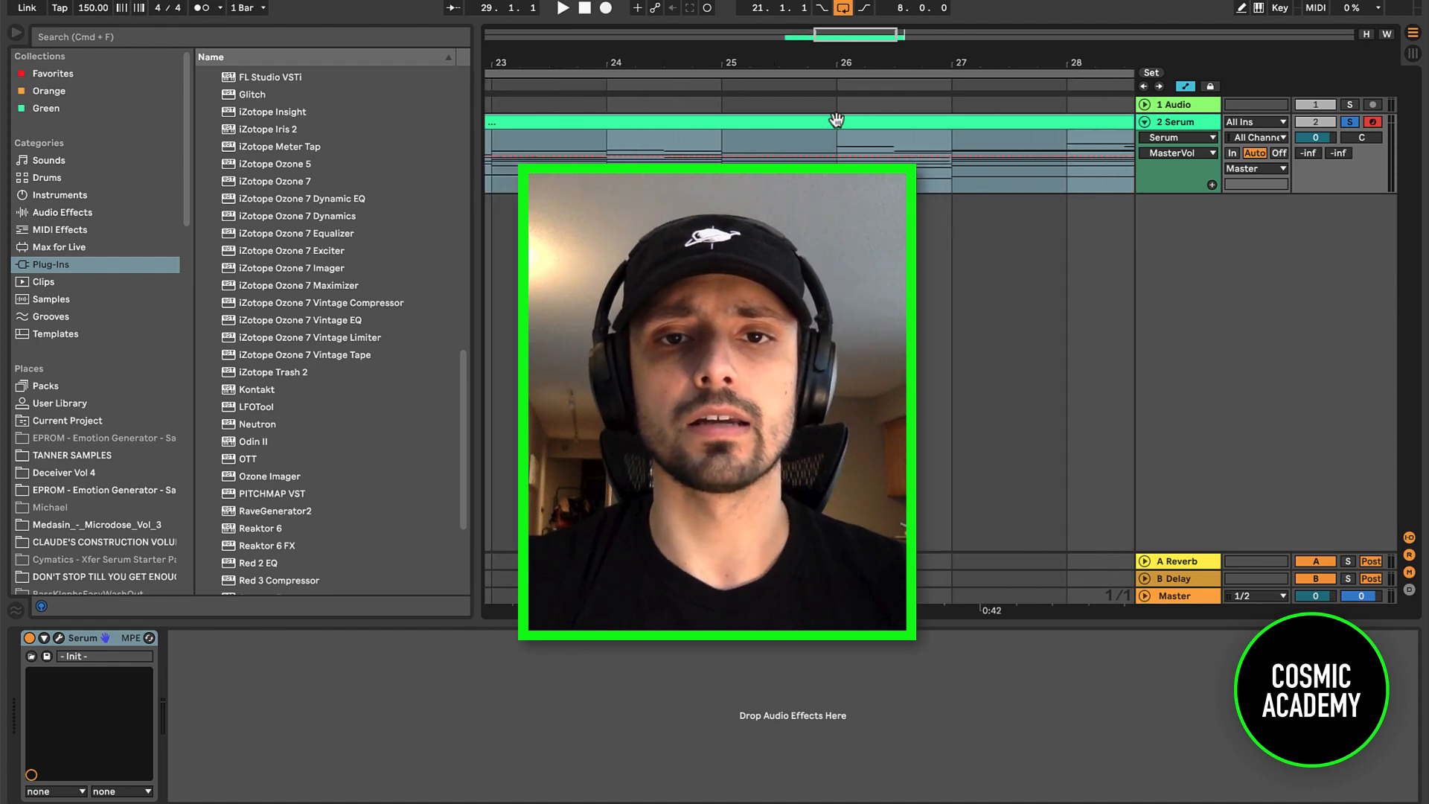
scroll(837, 121, "down", 6)
scroll(797, 121, "up", 5)
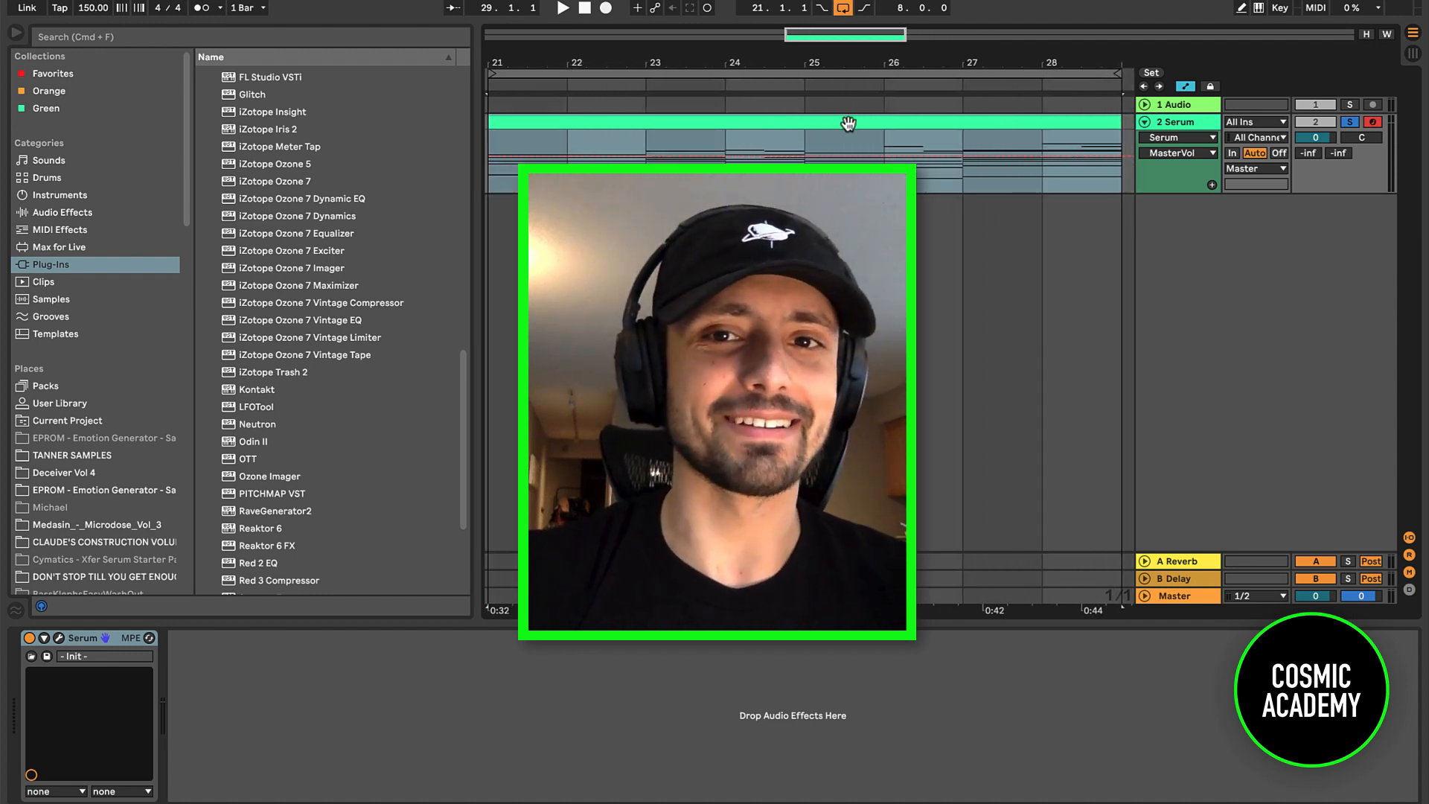
scroll(848, 124, "left", 1)
scroll(848, 123, "left", 1)
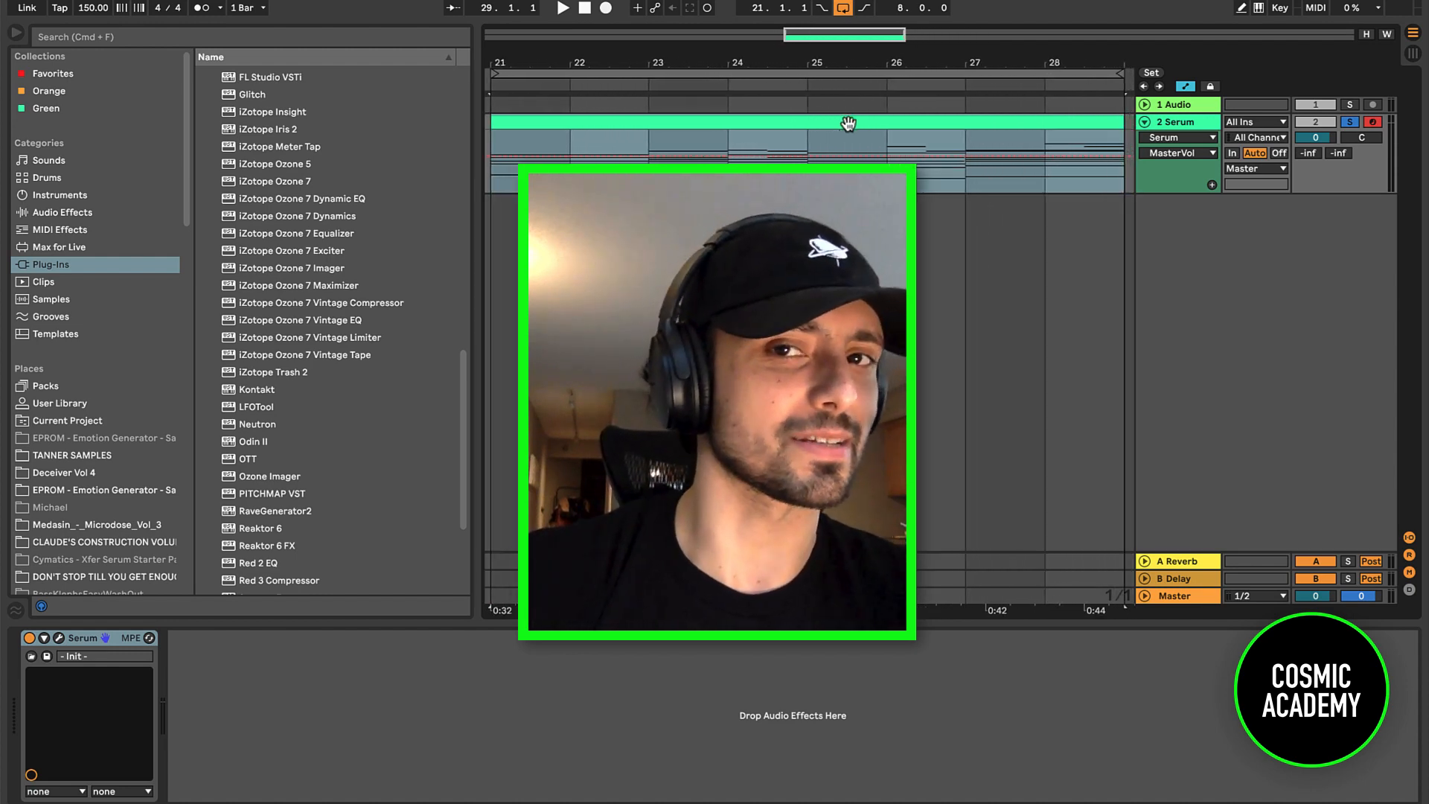
scroll(886, 123, "down", 3)
double_click(936, 123)
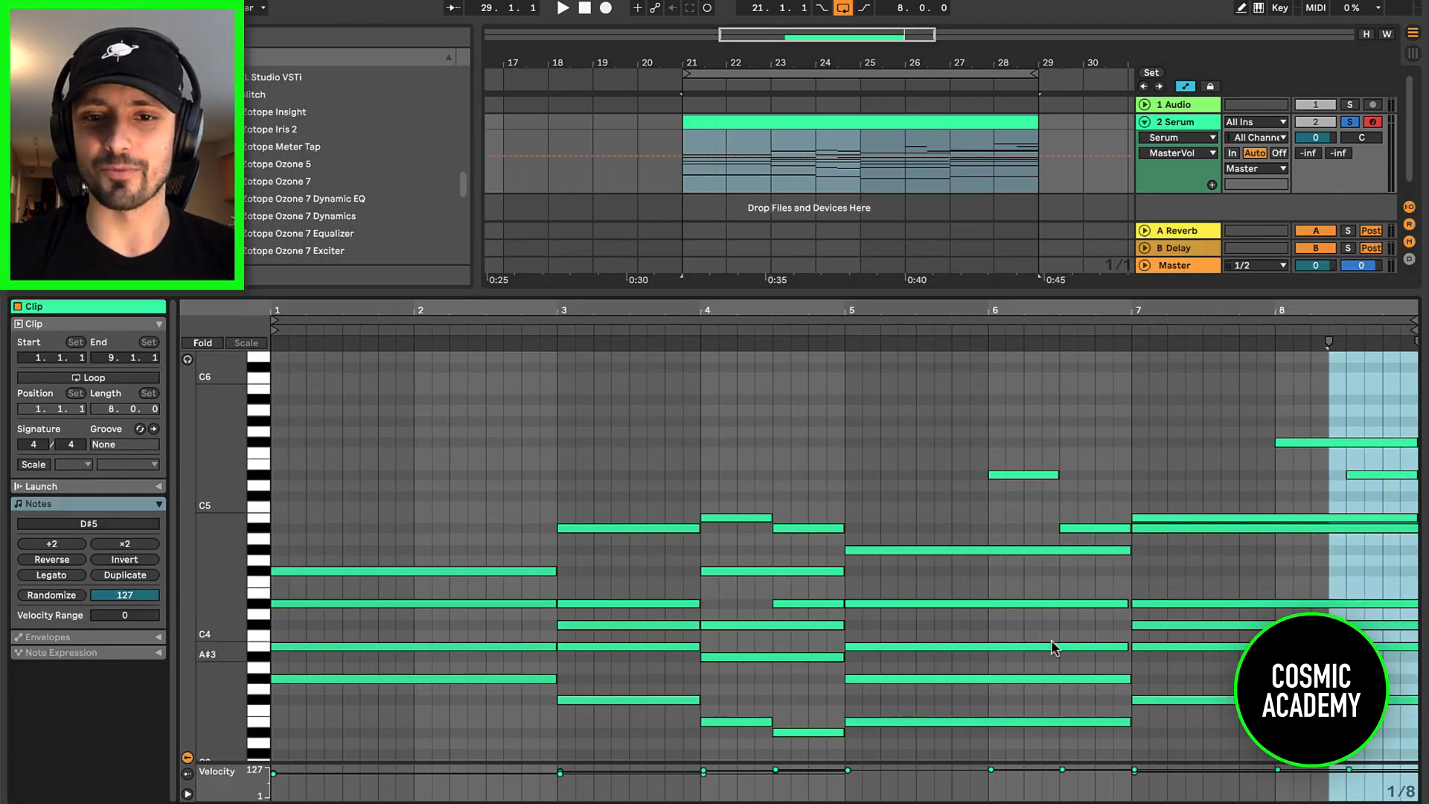
Step: Play the Serum chord progression while examining its notes across the eight bars, and stop playback
scroll(798, 551, "down", 3)
key("space")
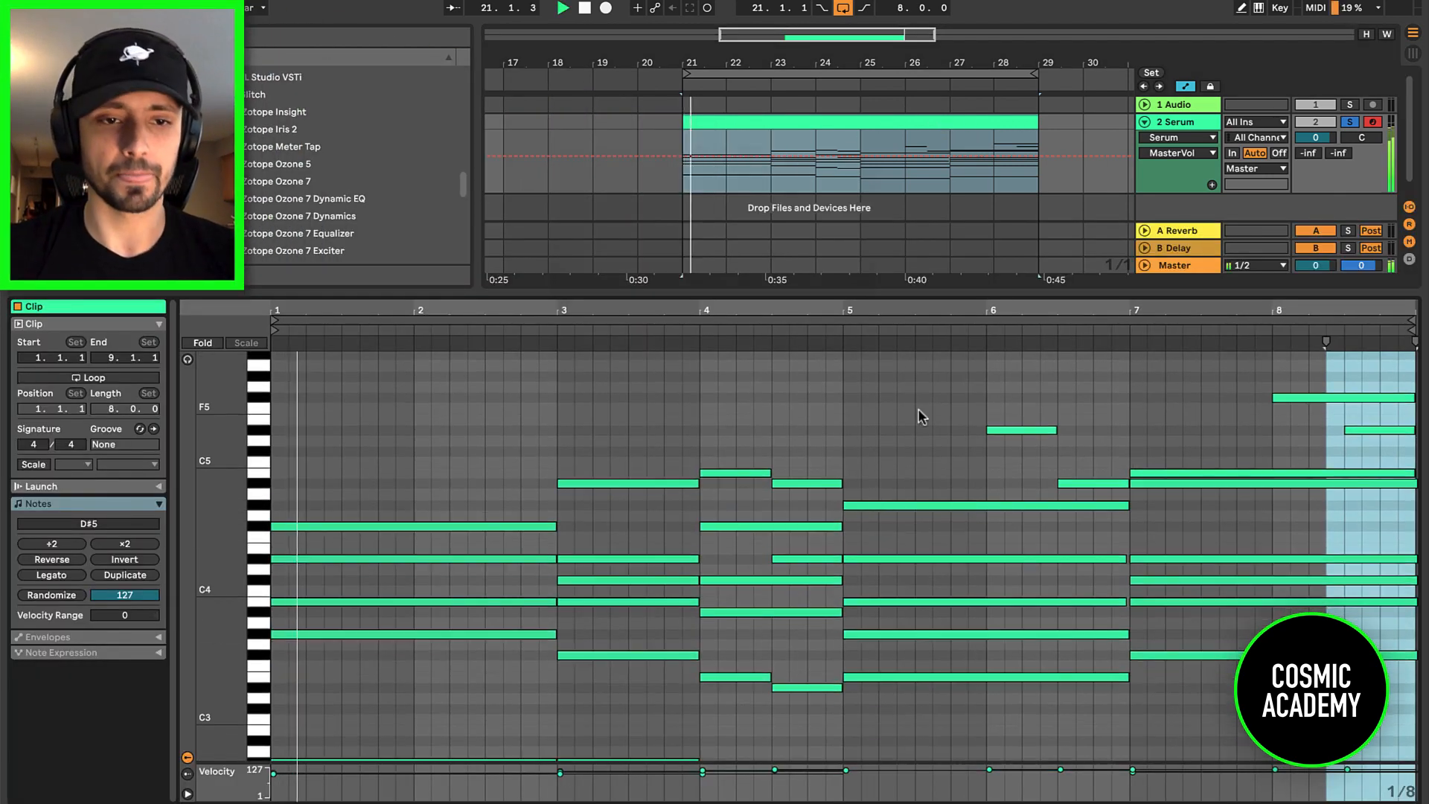
scroll(856, 399, "down", 3)
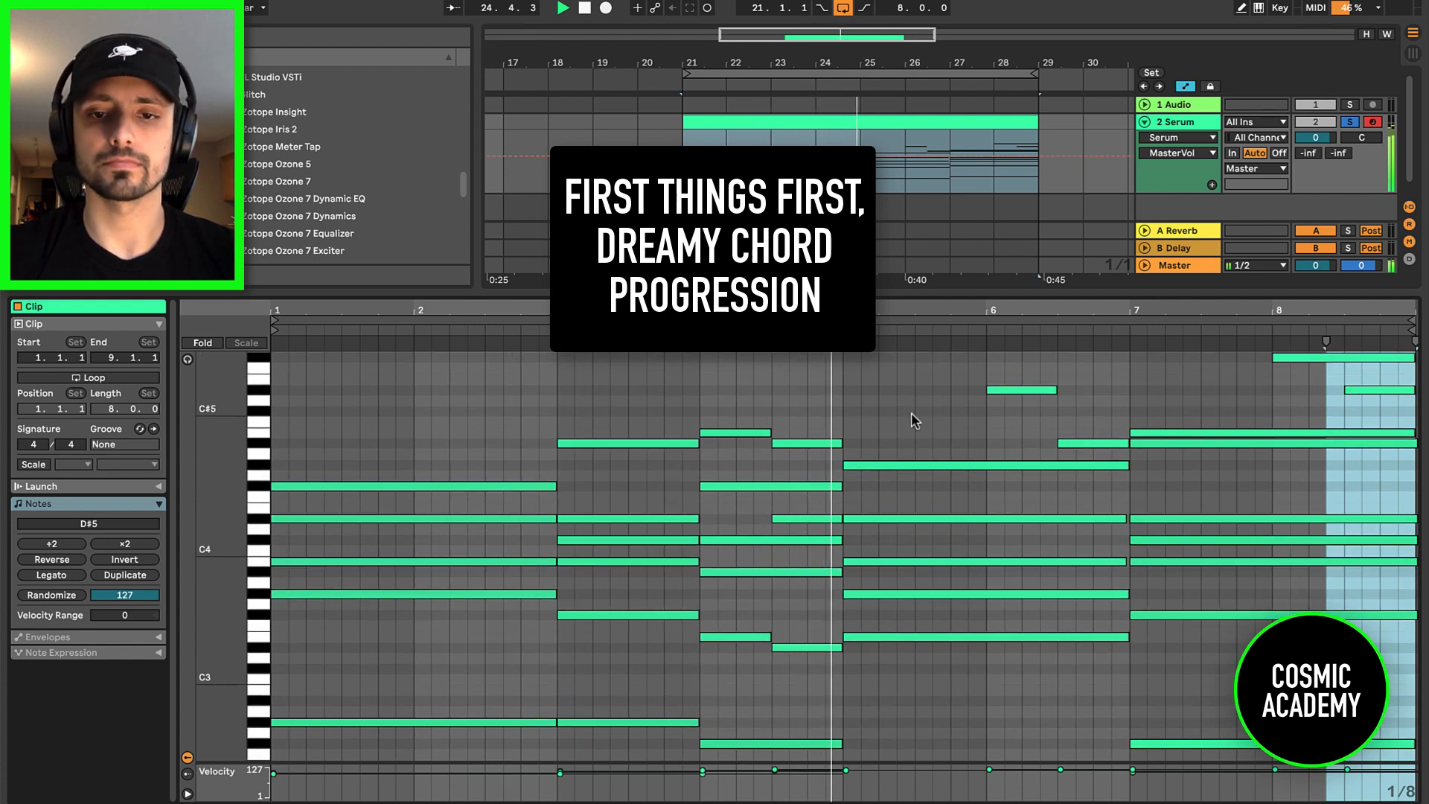
scroll(962, 424, "up", 3)
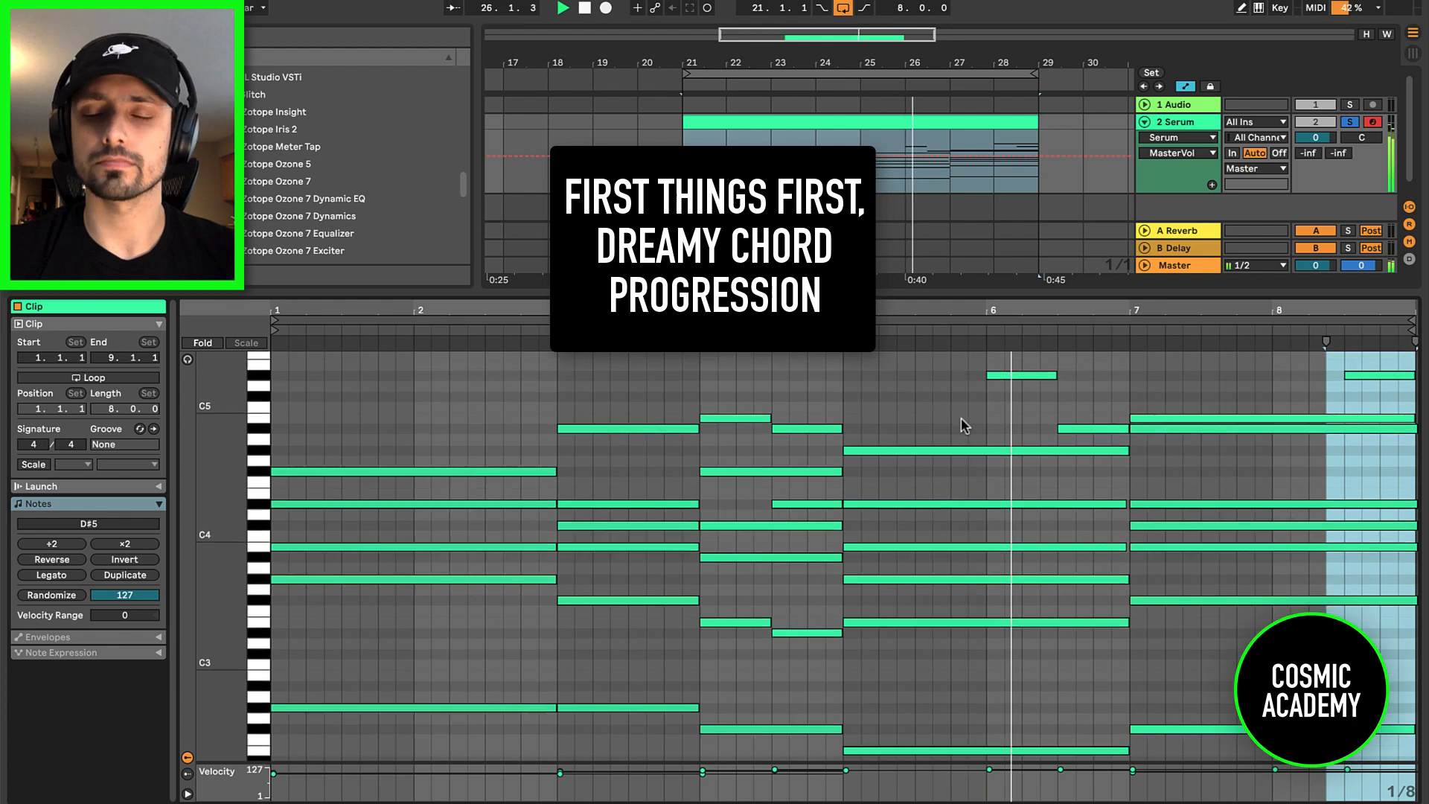
scroll(961, 417, "up", 2)
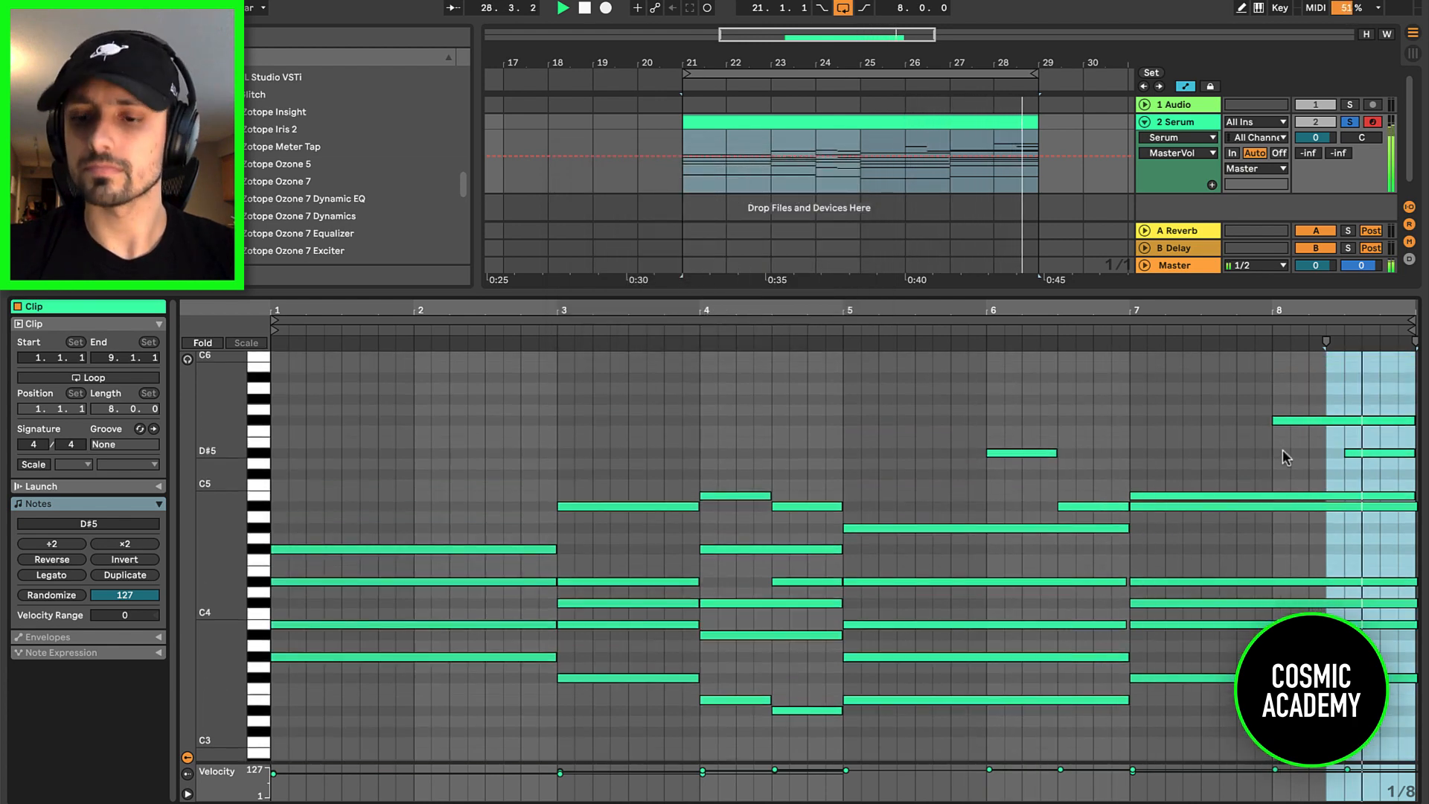
key("space")
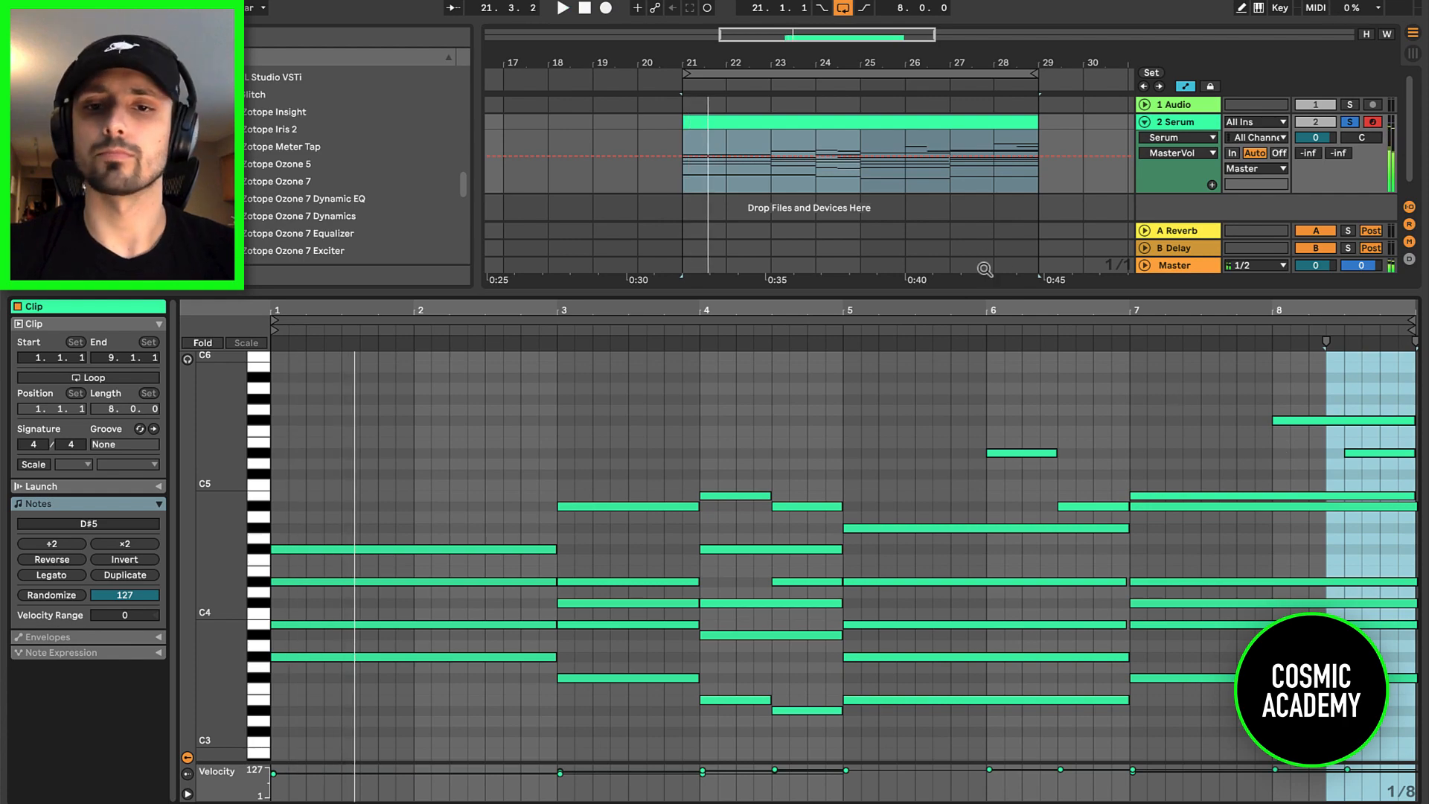
Step: Give the arrangement more height above the note editor and fold the Serum track
left_click_drag(909, 294, 909, 430)
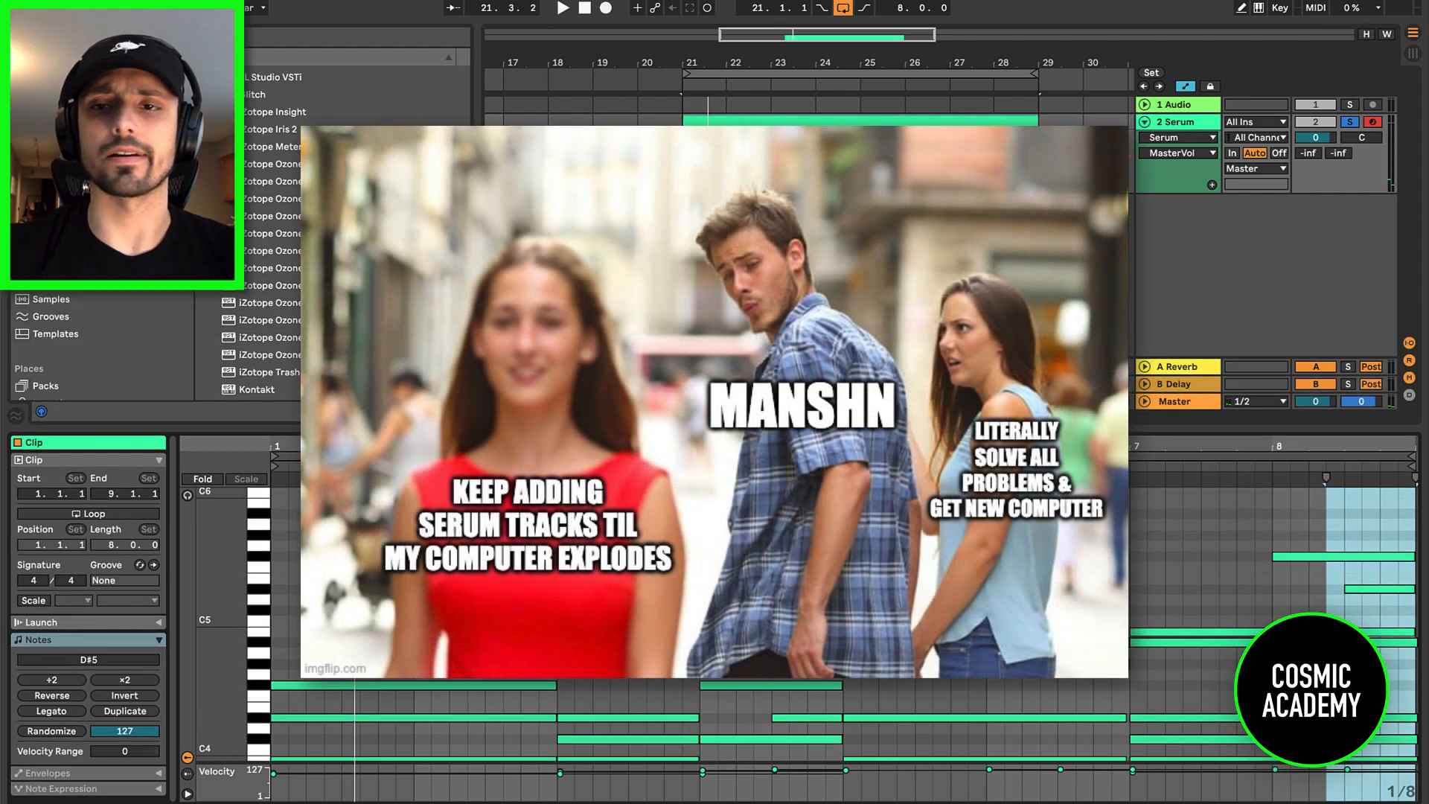
left_click(1144, 122)
left_click(1144, 123)
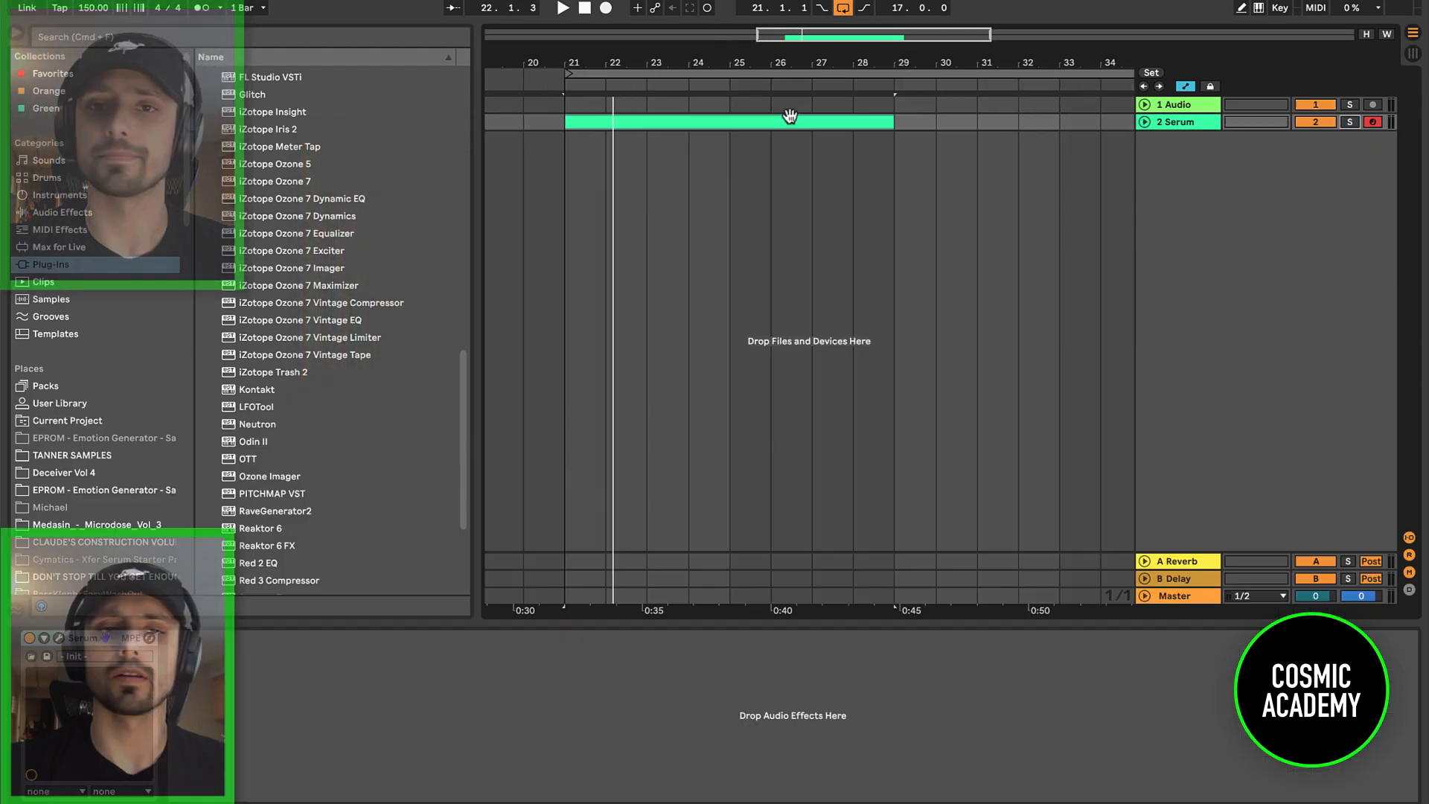
Step: Add a locator at bar 21, where the Serum clip starts, and name it INTRO
scroll(812, 123, "down", 3)
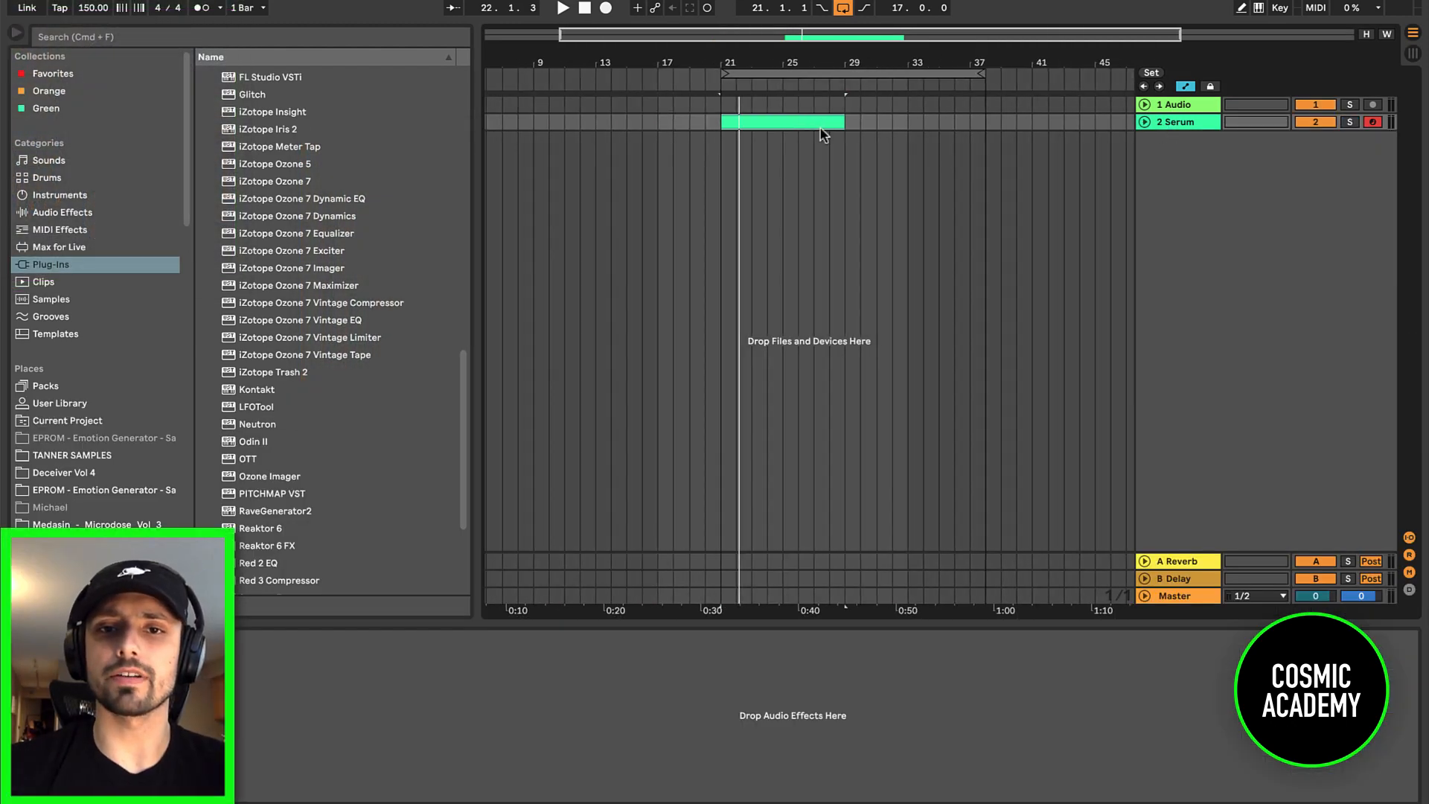
right_click(719, 87)
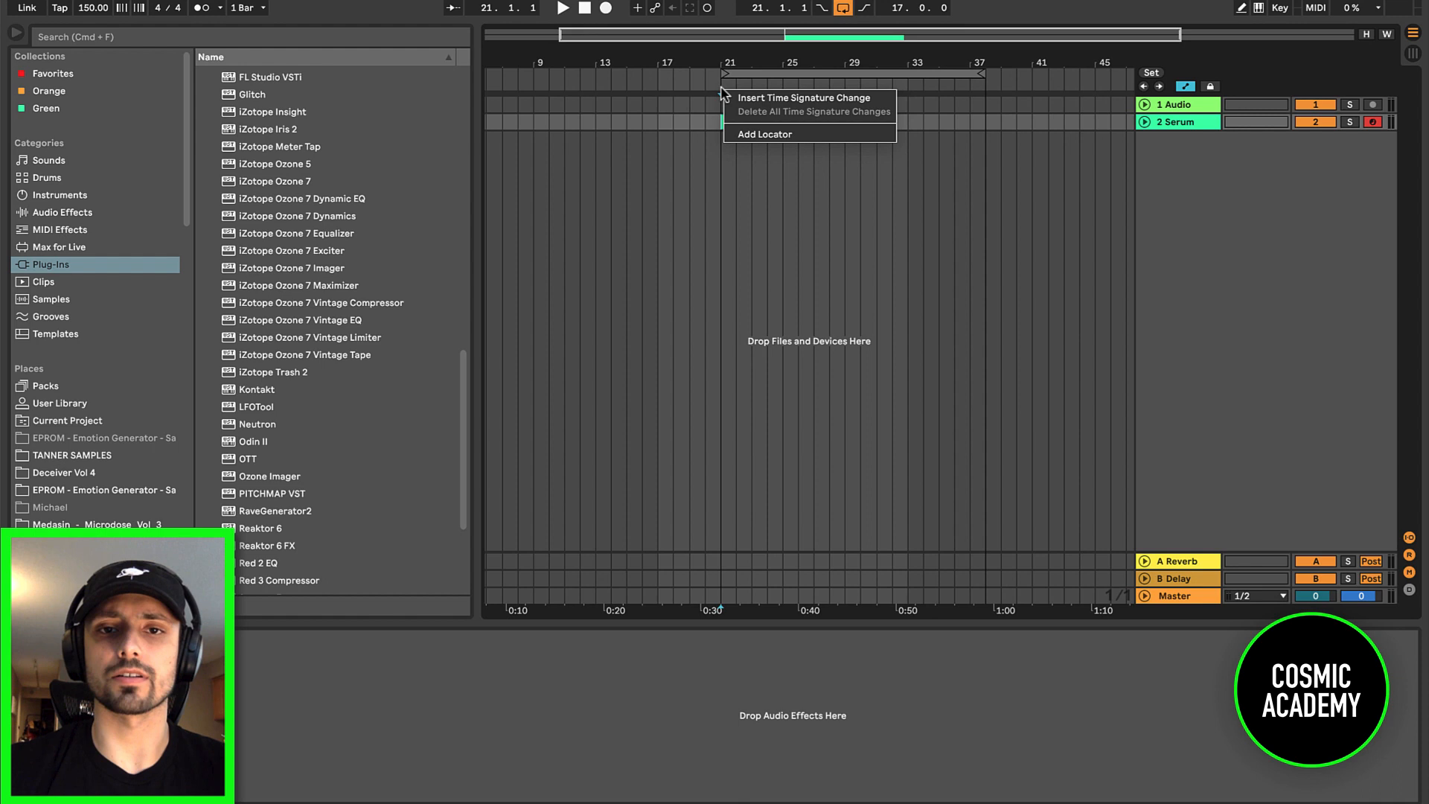
left_click(771, 134)
type("START")
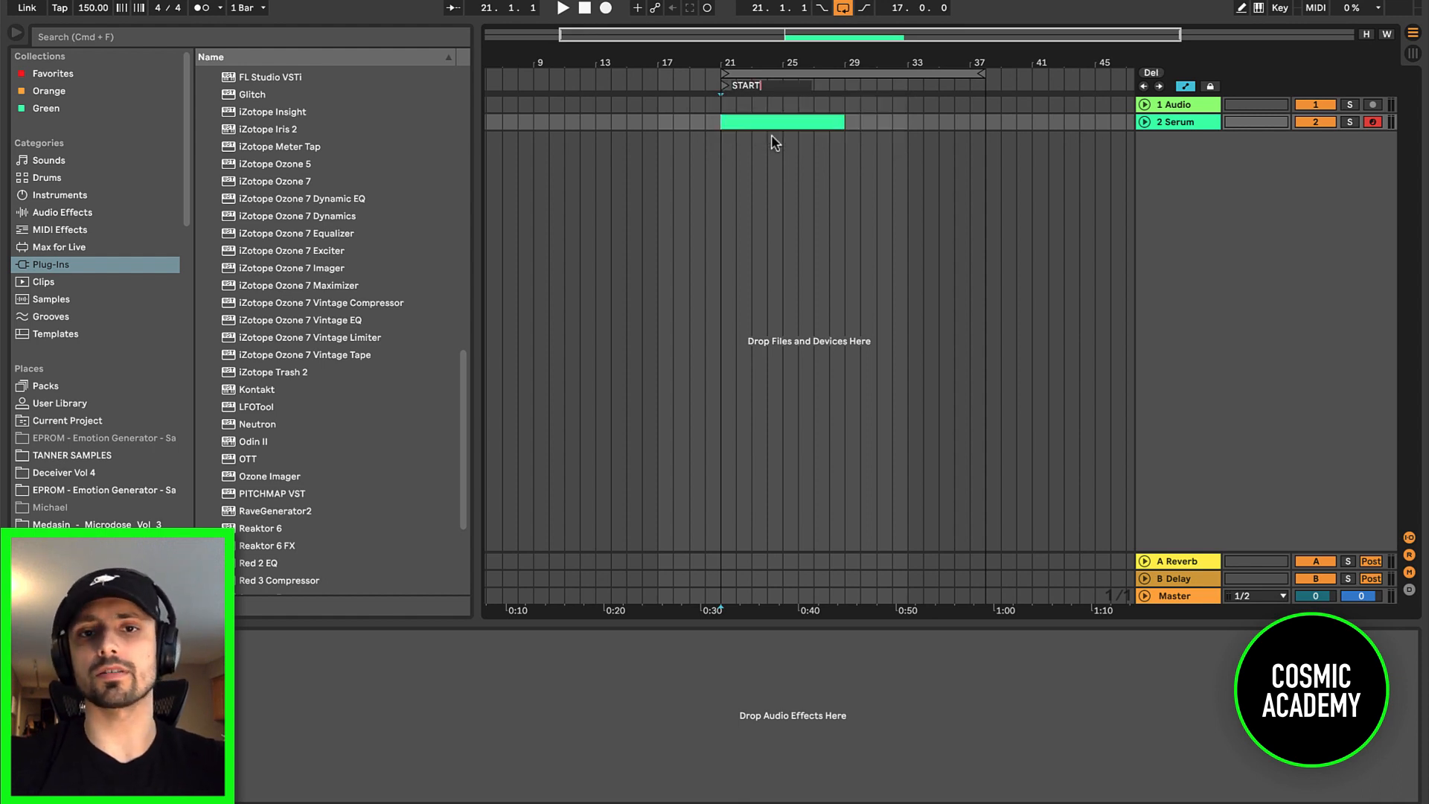
key("BackSpace")
key("BackSpace")
key("BackSpace")
key("BackSpace")
key("BackSpace")
type("INTRO")
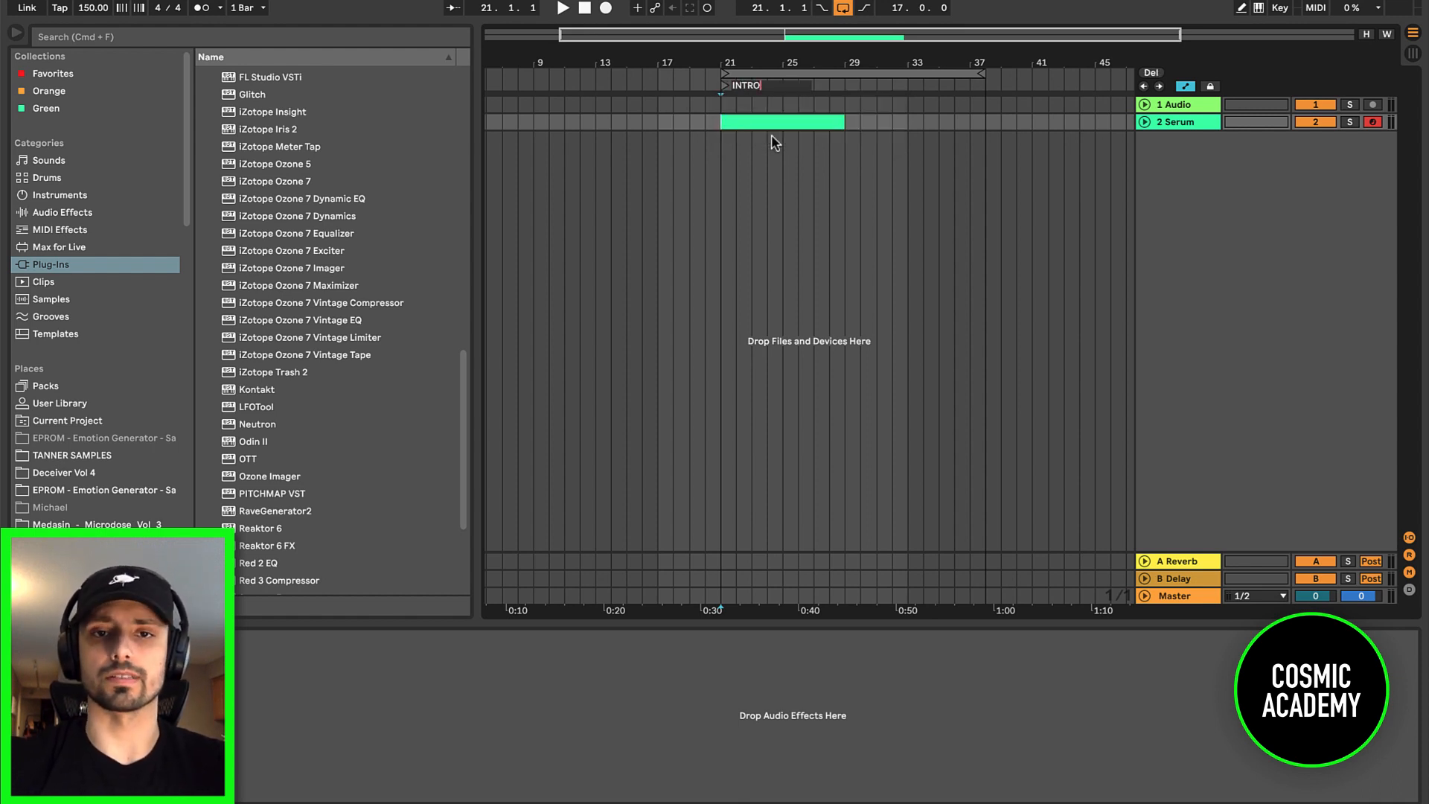
key("Return")
Step: Duplicate the Serum chord clip so that a copy directly follows it from bar 29
left_click(846, 136)
scroll(844, 136, "up", 4)
left_click(785, 124)
key("super+d")
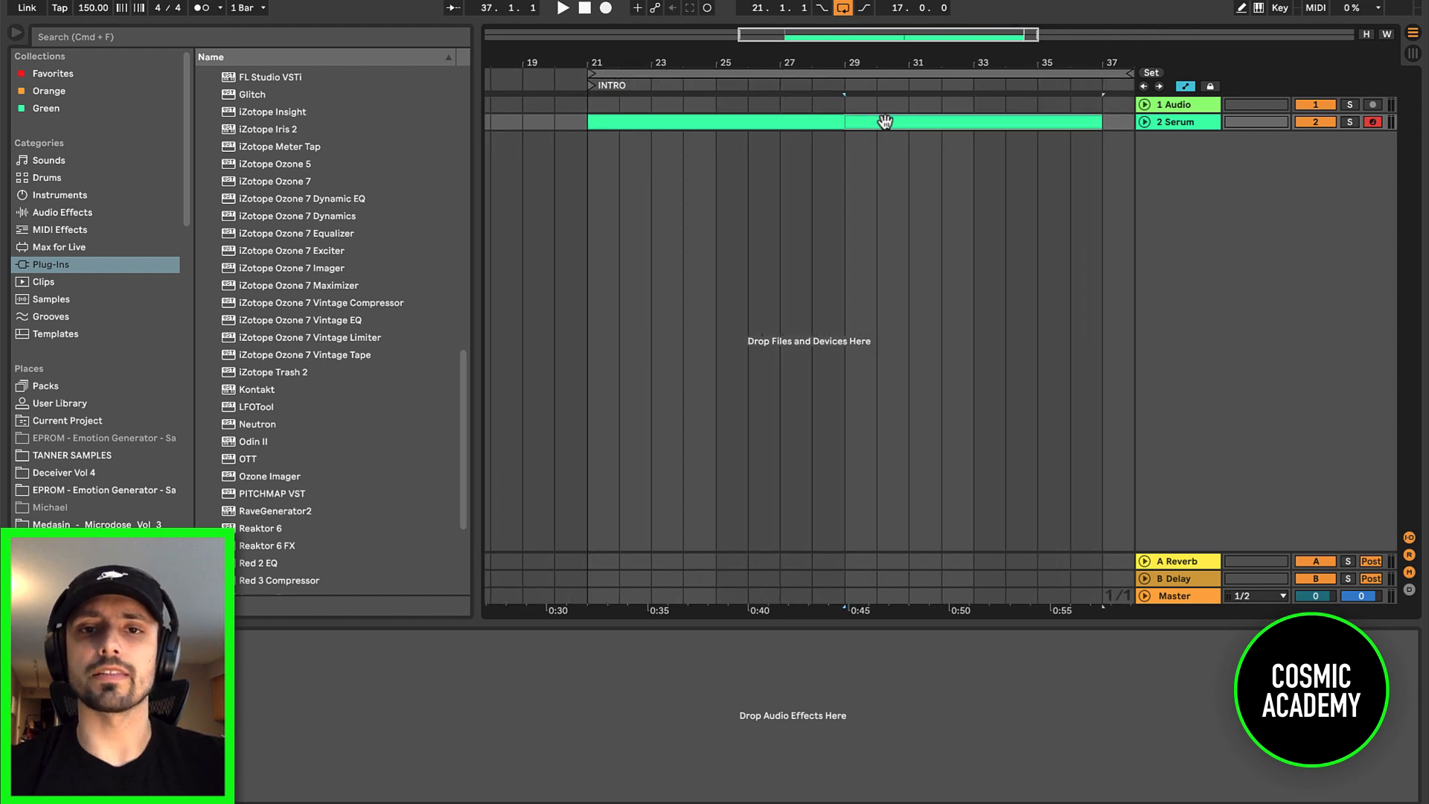
Step: Add a locator at bar 29, where the second Serum clip starts, and name it VOCAL COMES IN
right_click(844, 88)
left_click(915, 134)
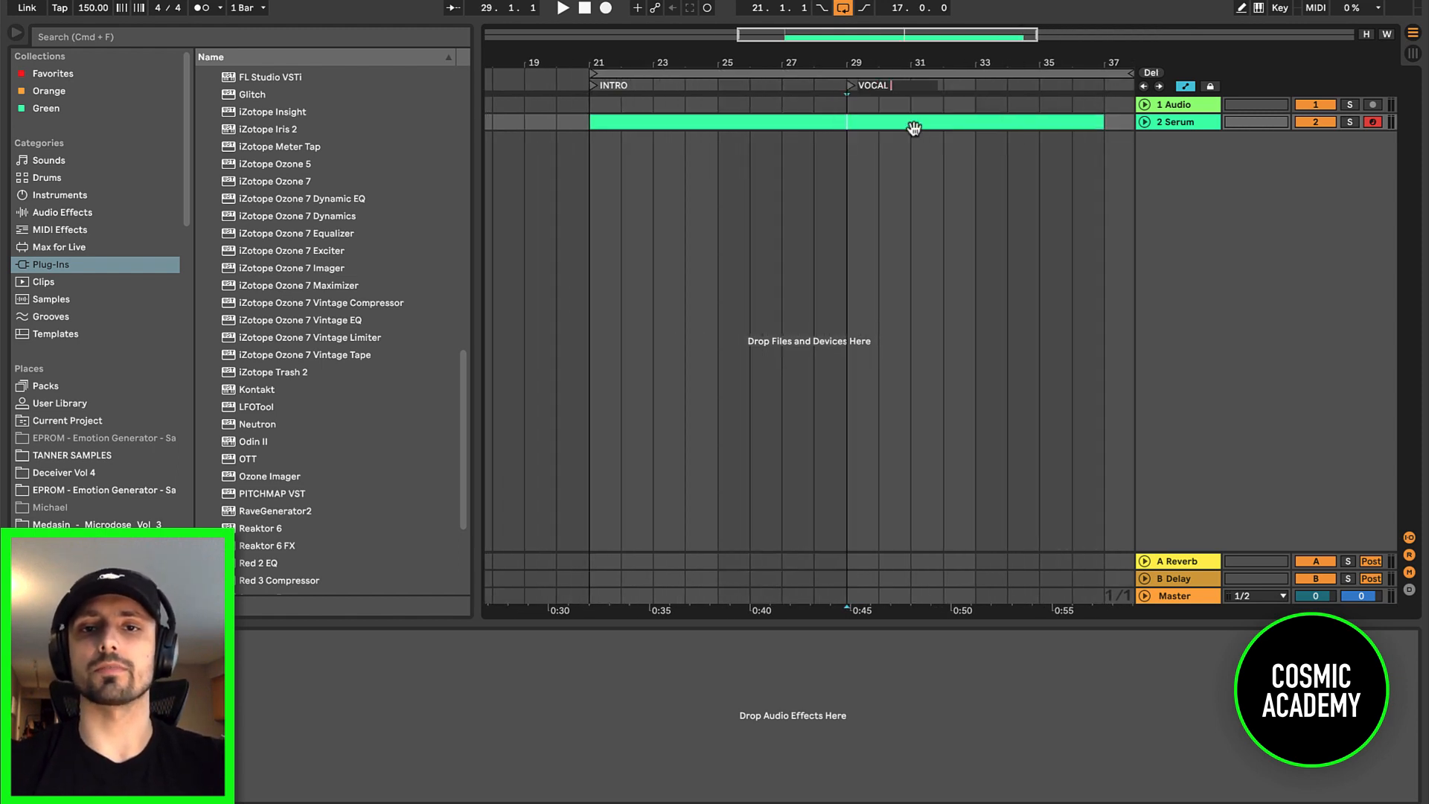
type("IN")
key("Return")
Step: Insert a new audio track below Serum for the vocals and narrow the browser to widen the arrangement
key("super+t")
scroll(762, 141, "right", 2)
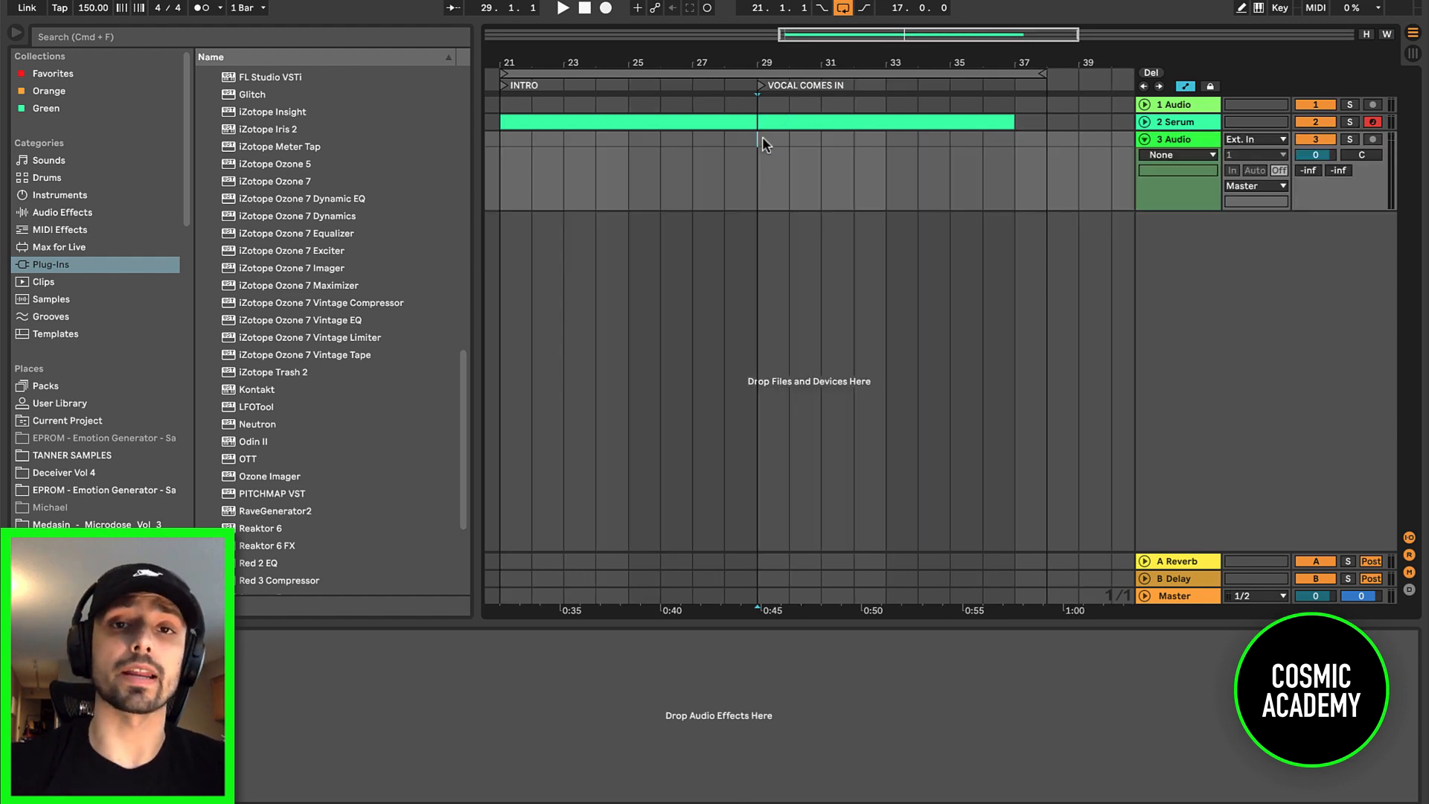
scroll(763, 136, "right", 1)
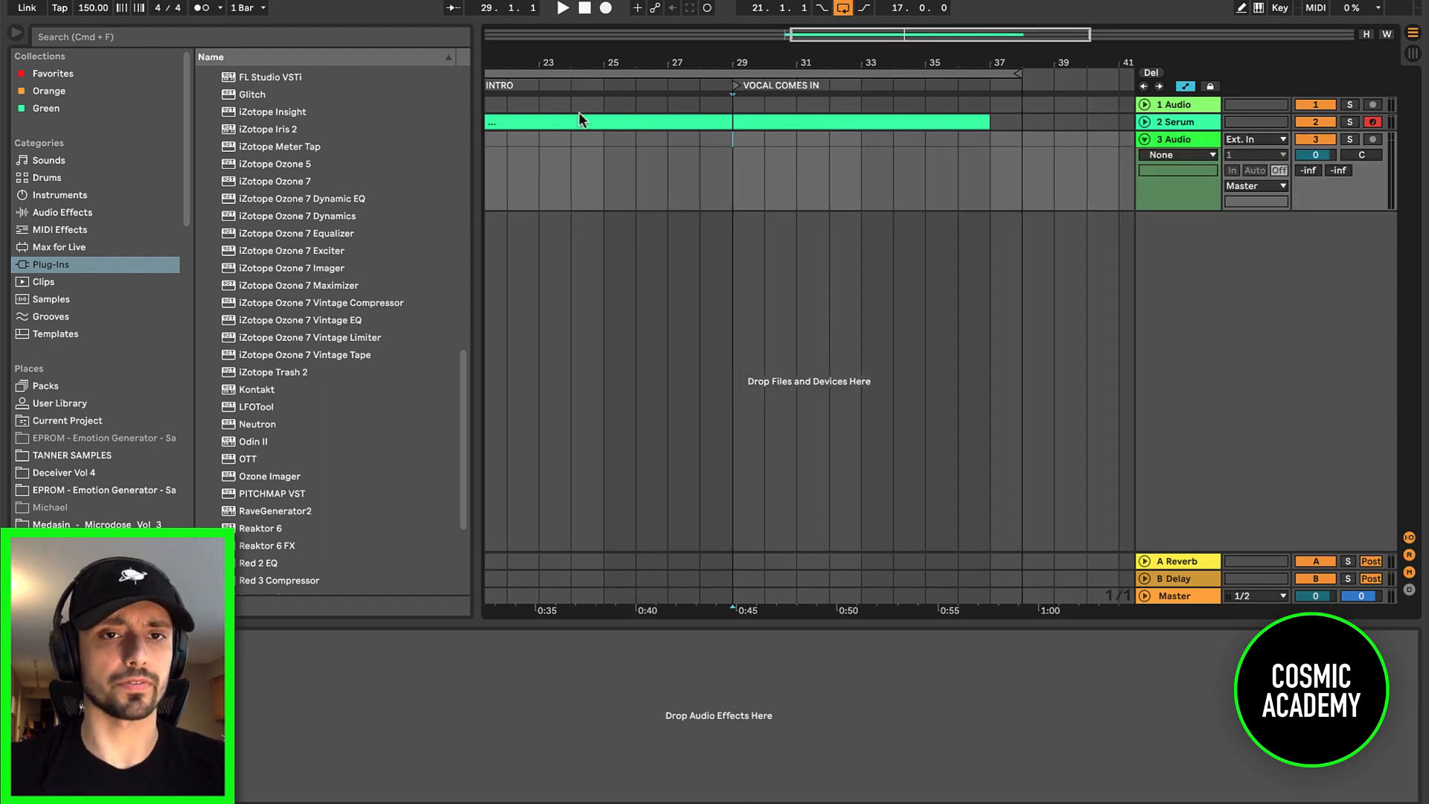
left_click_drag(476, 125, 420, 137)
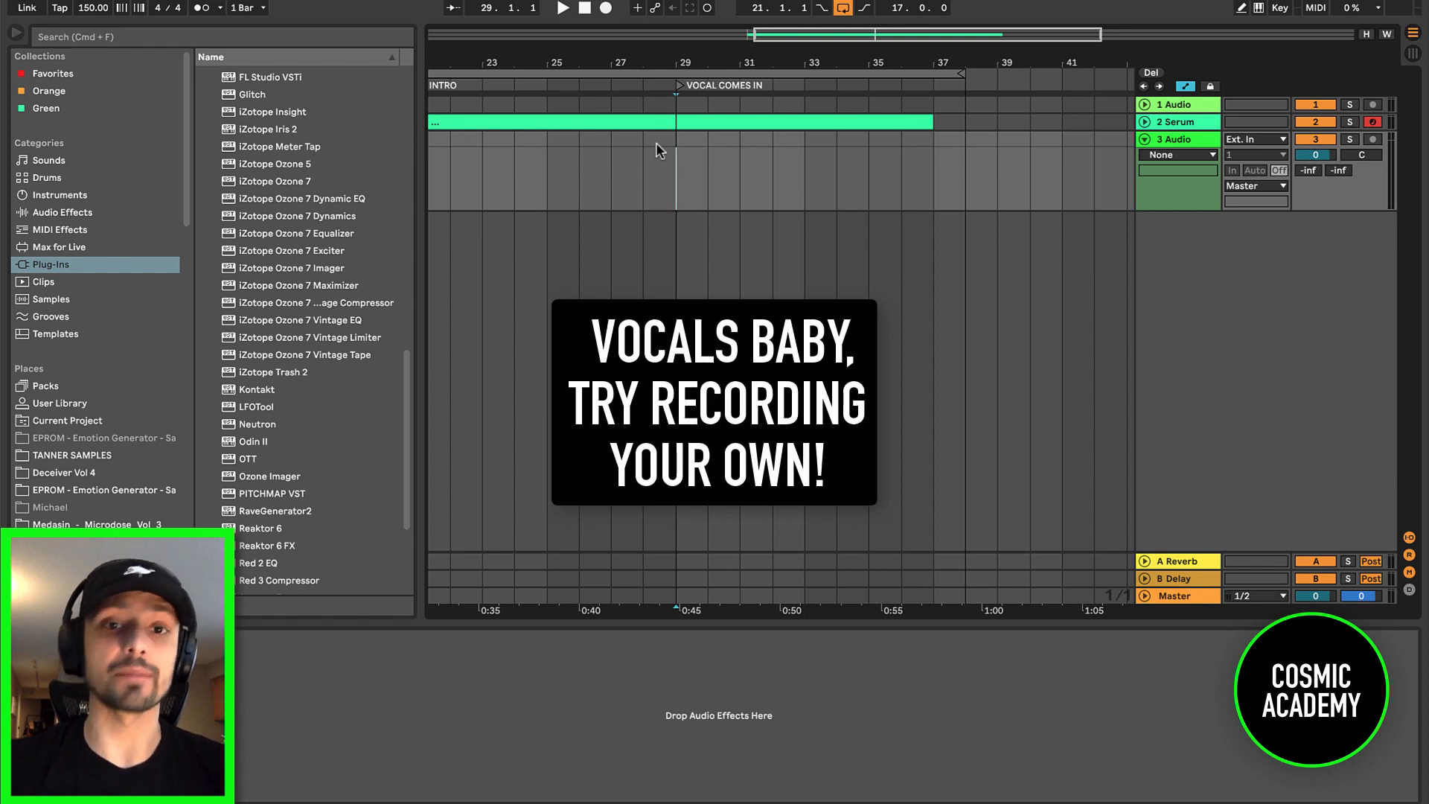
left_click(706, 140)
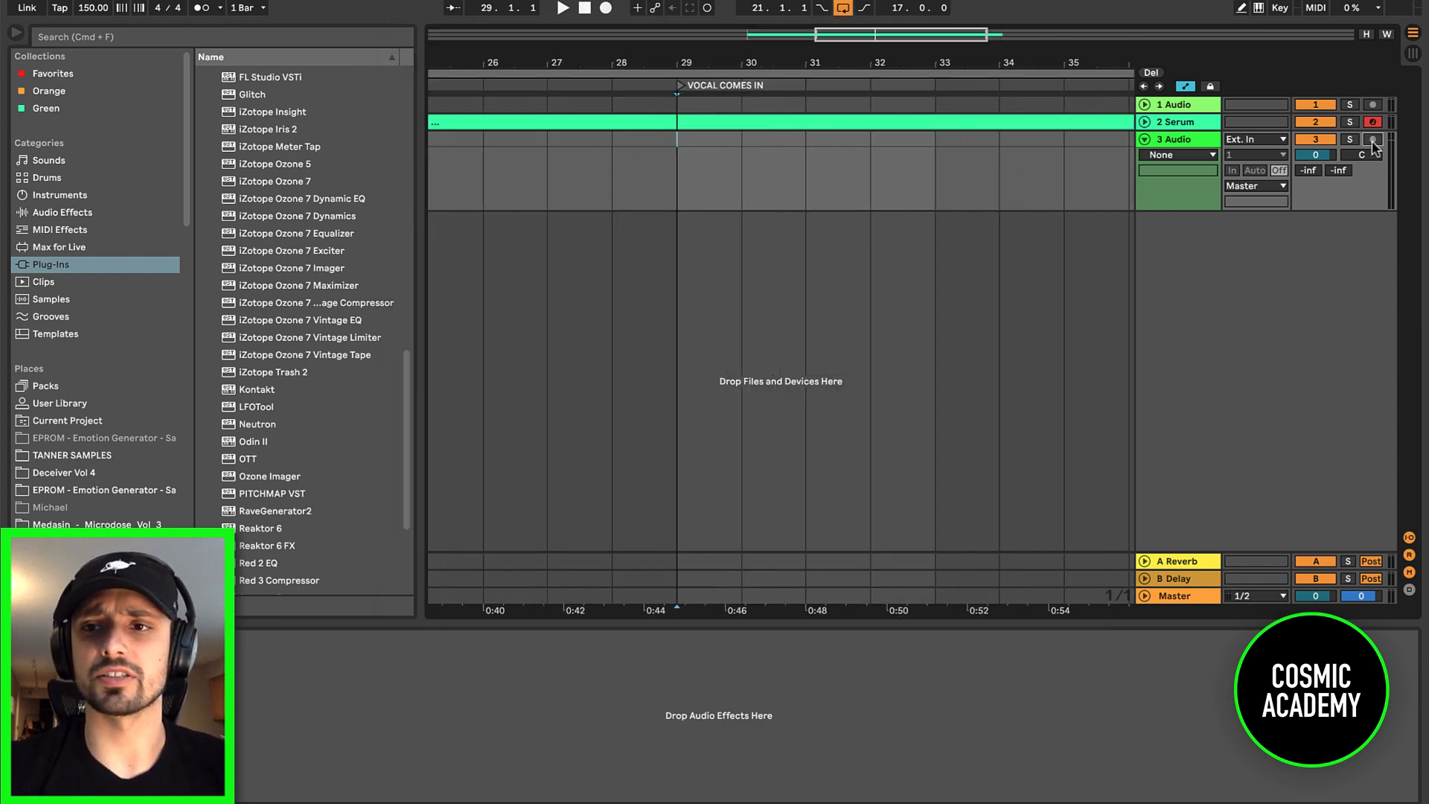
Step: Load the Antares Auto-Tune EFX 3 plug-in on the third audio track and set its retune speed to 13
left_click(1187, 143)
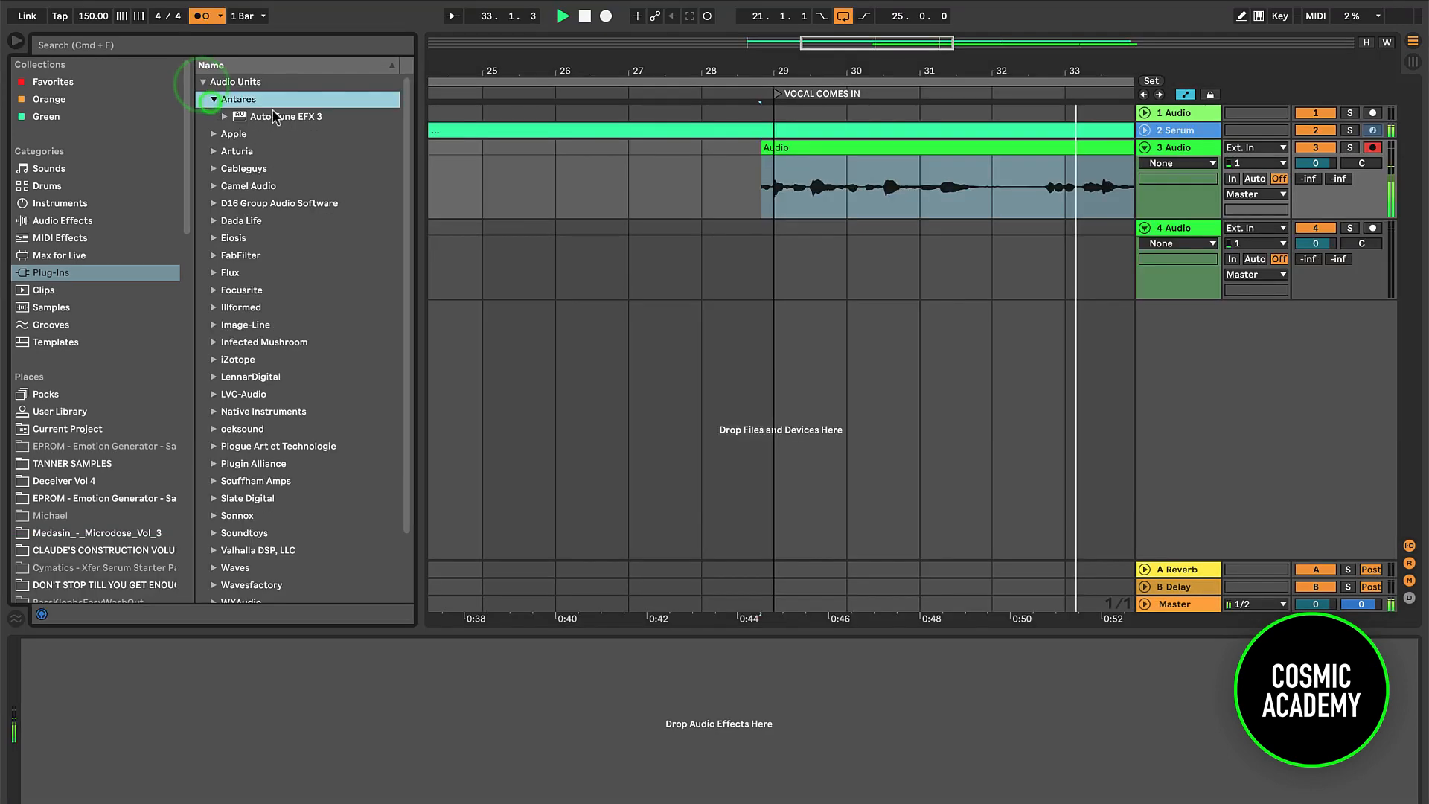
double_click(297, 116)
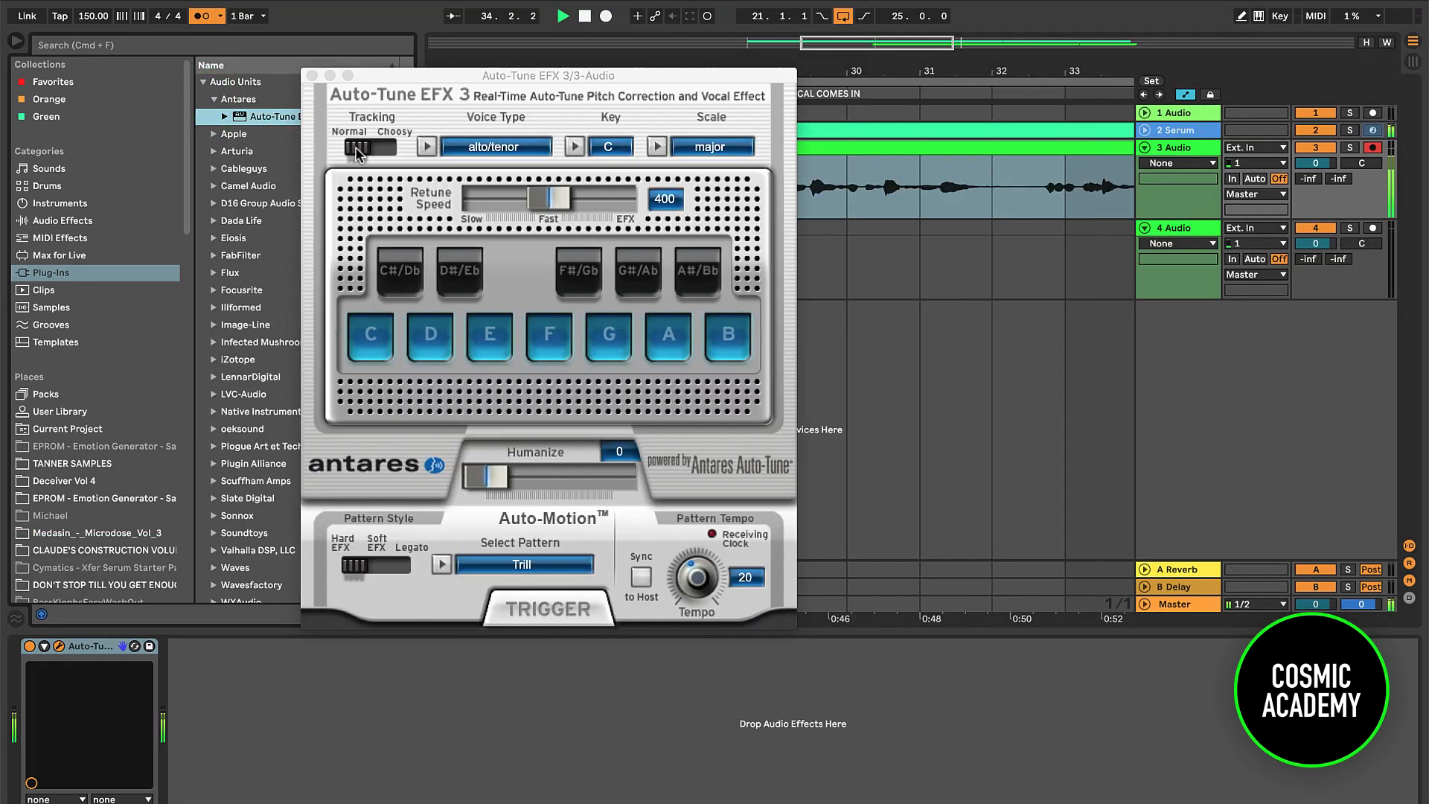
key("XF86AudioLowerVolume")
left_click_drag(552, 198, 542, 198)
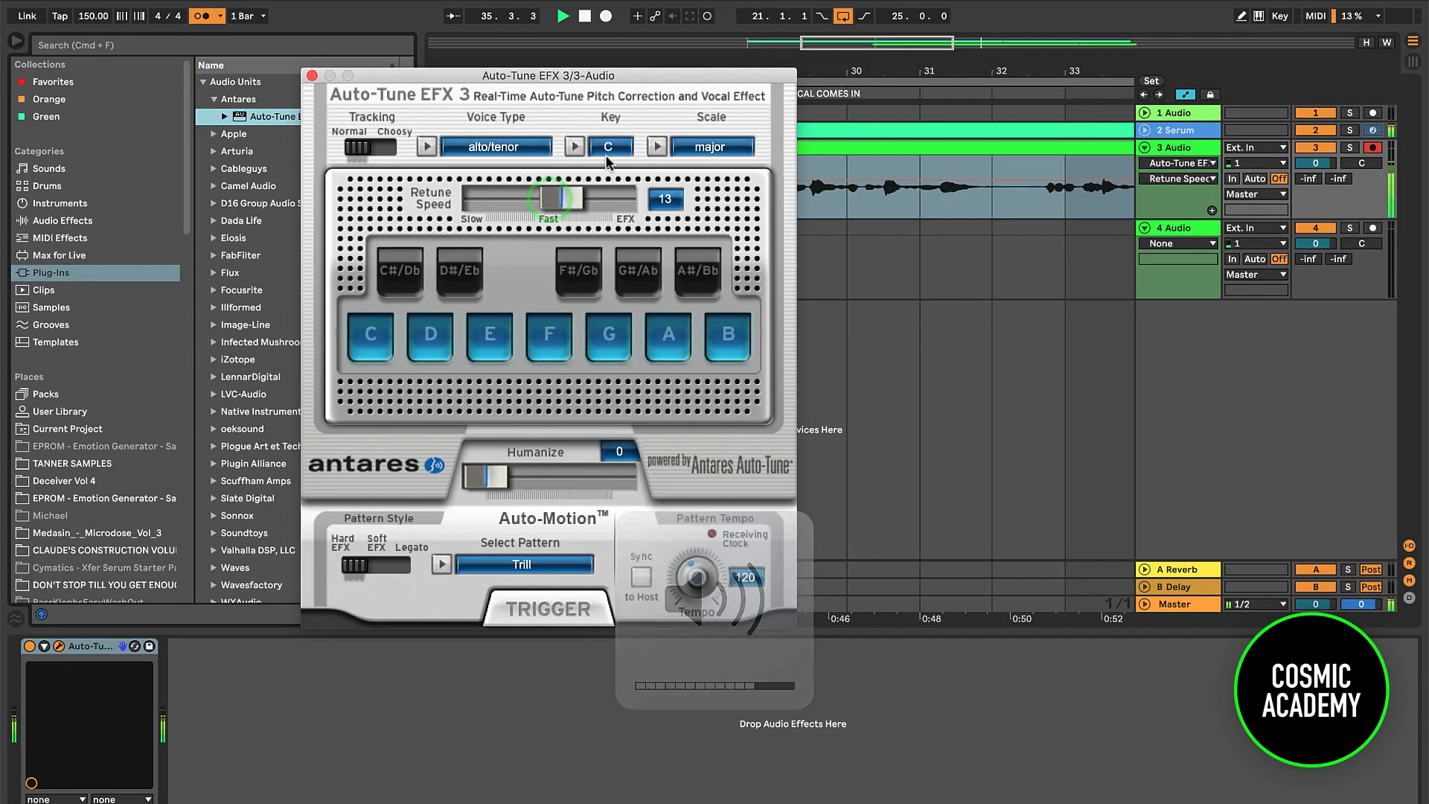
Step: Set Auto-Tune's key to E, scale to minor and retune speed to 11, and close its window
left_click(607, 147)
left_click(610, 218)
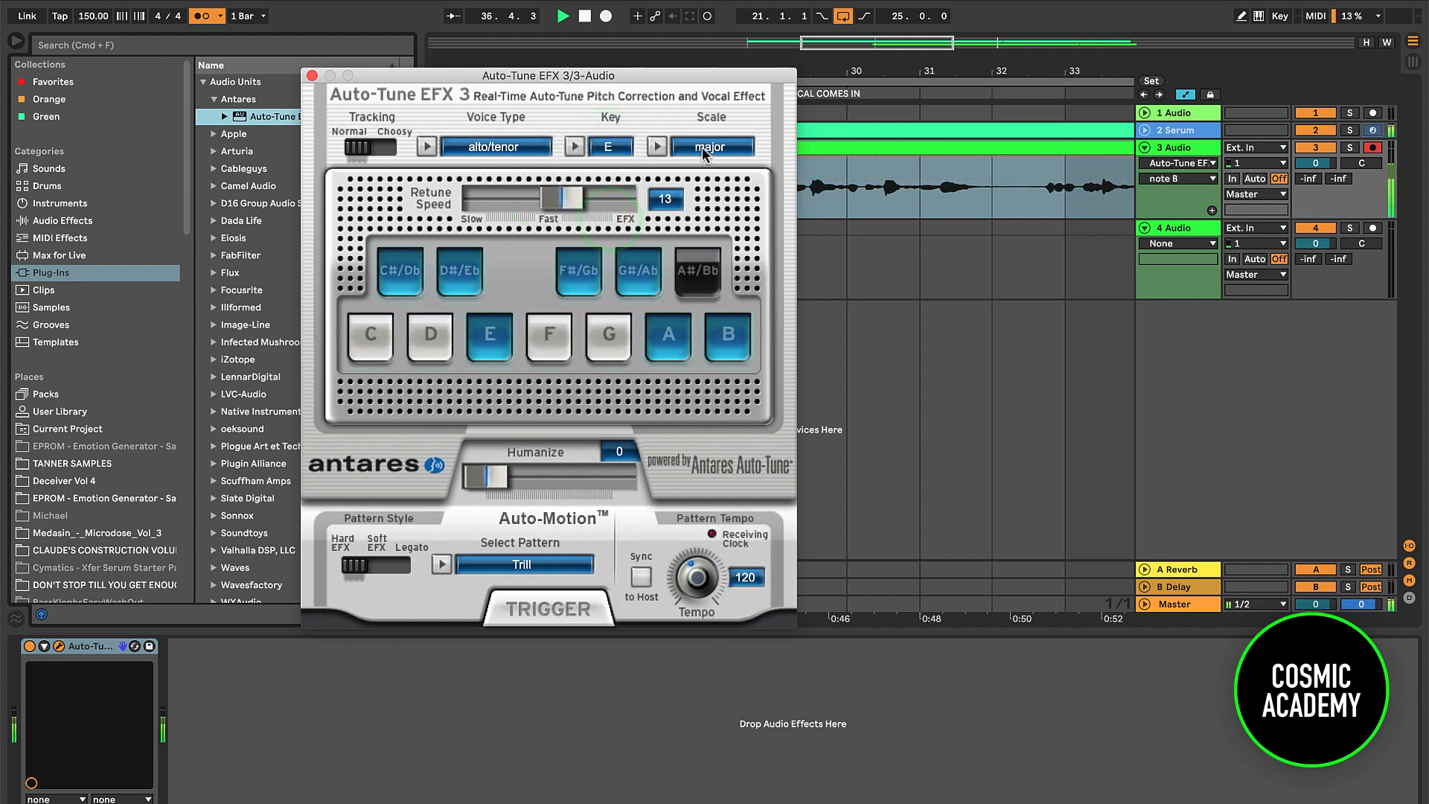
left_click(711, 148)
left_click(711, 163)
left_click(573, 199)
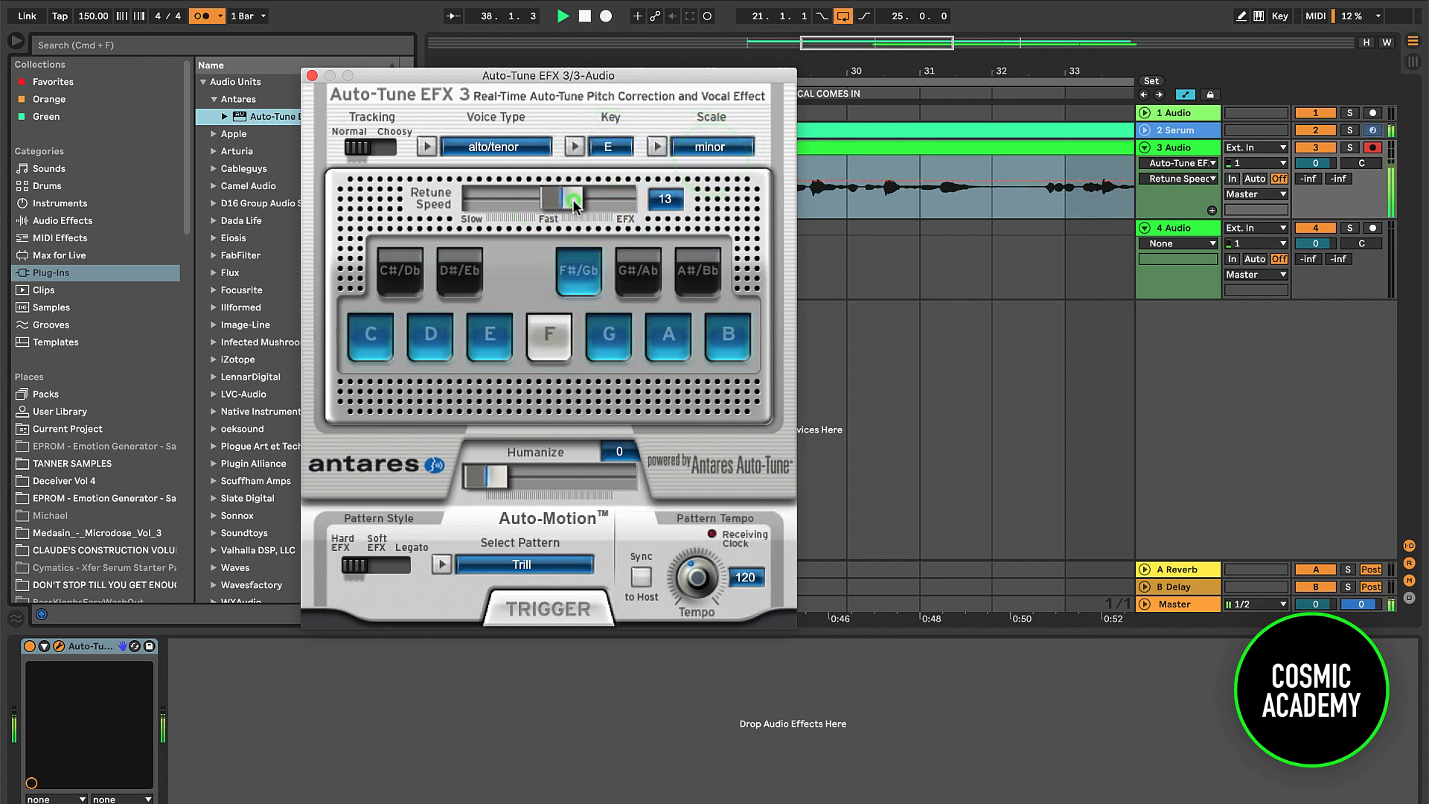
left_click(312, 76)
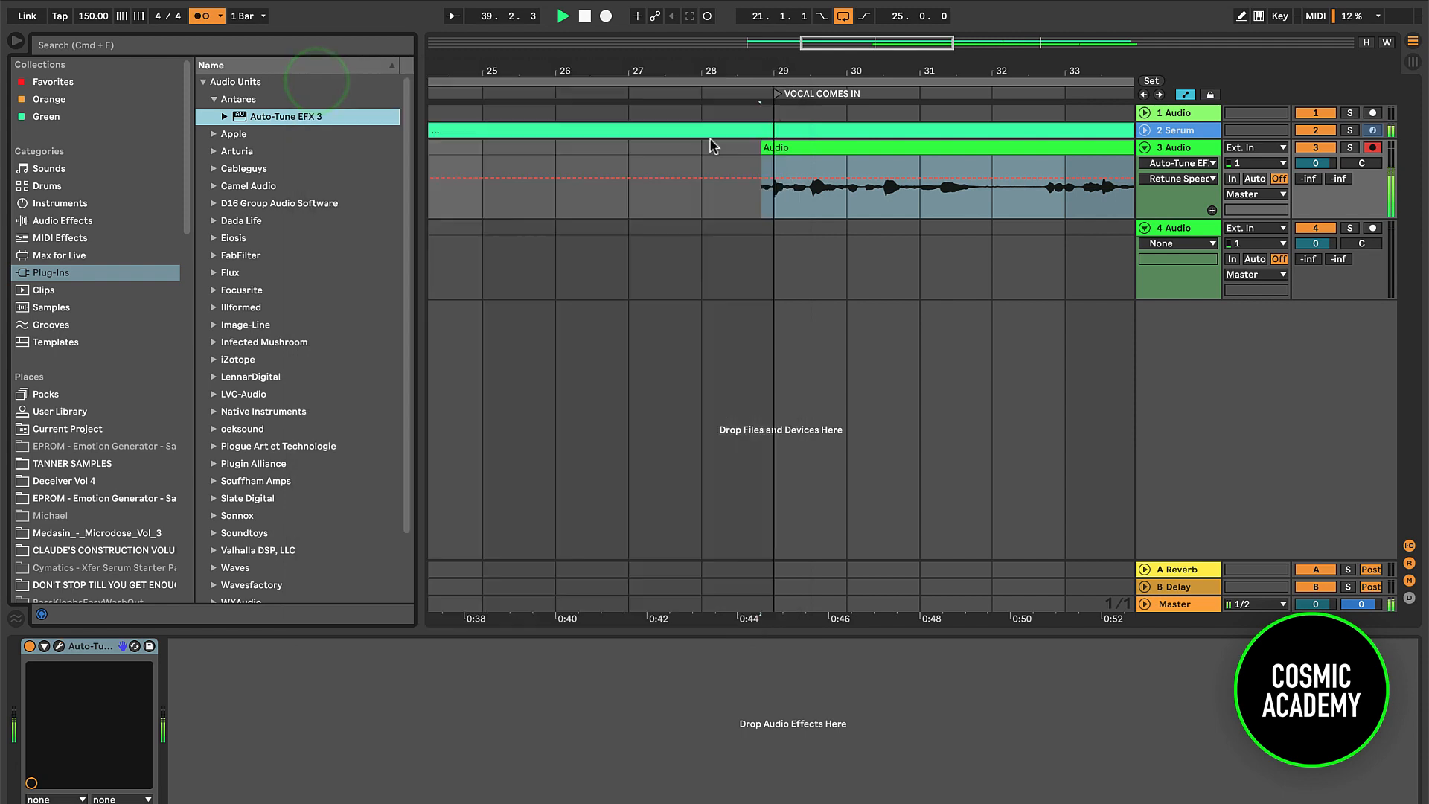
Step: Reopen Auto-Tune EFX 3, change its scale to major and its pattern style to Legato, and close its window
left_click(711, 138)
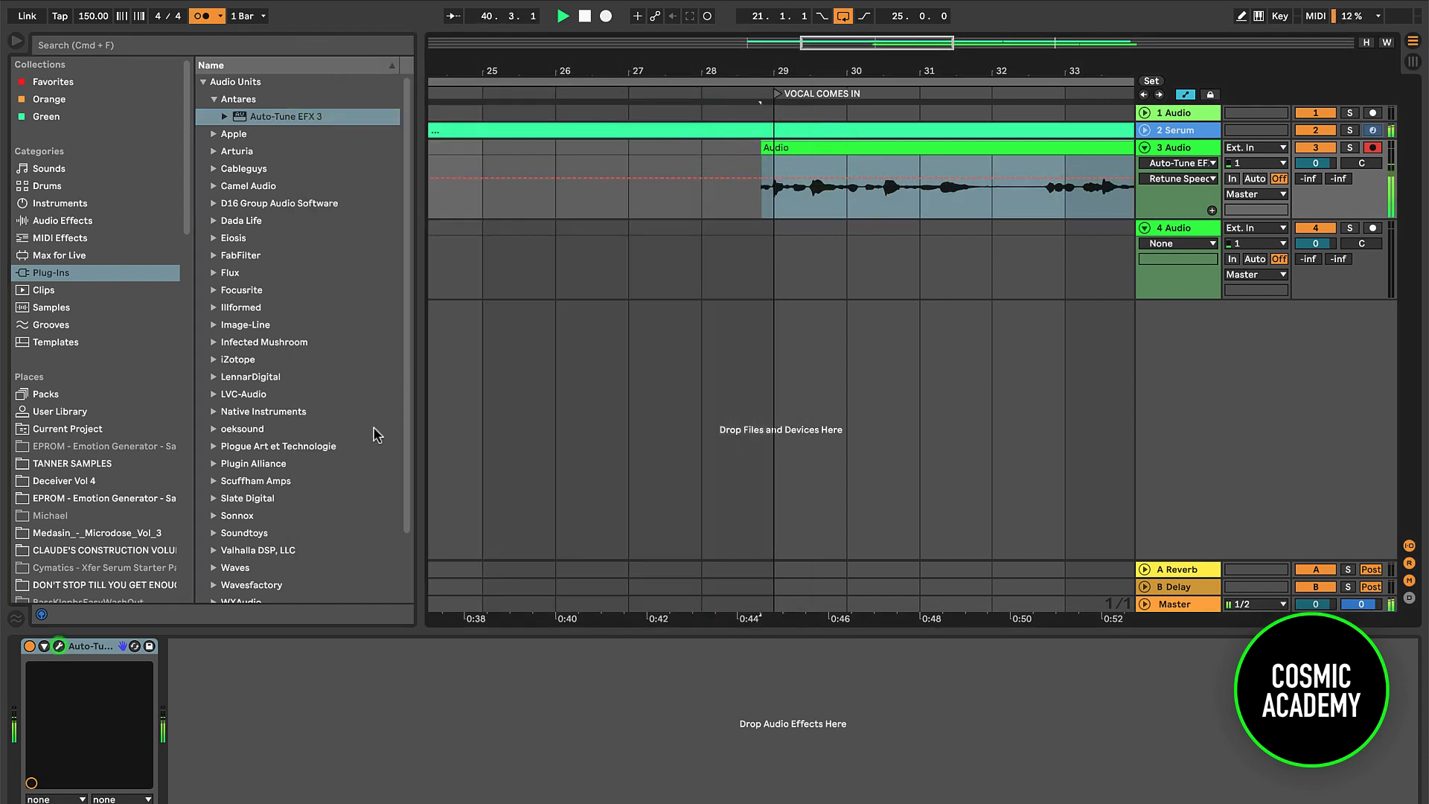
left_click(711, 147)
left_click(713, 128)
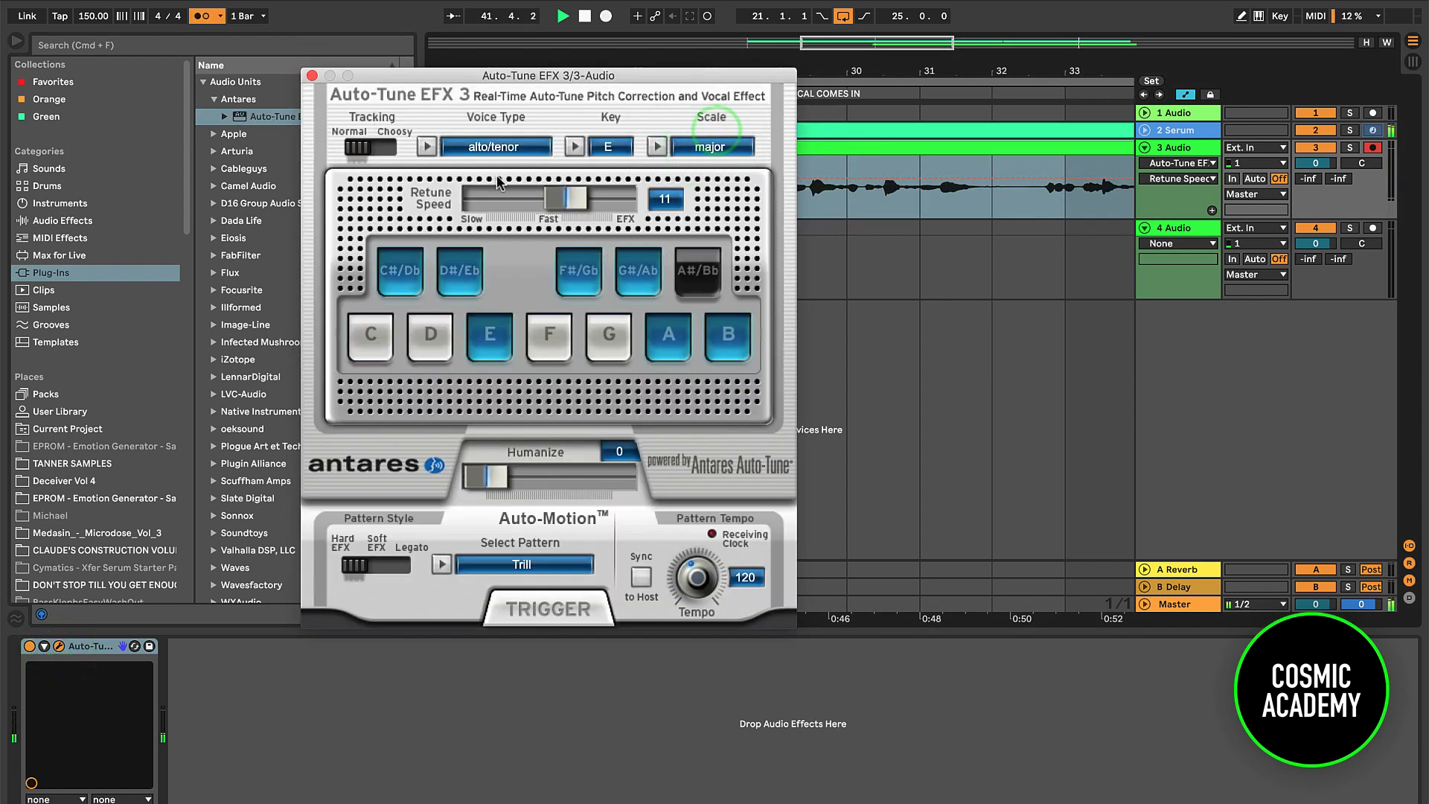
left_click(370, 567)
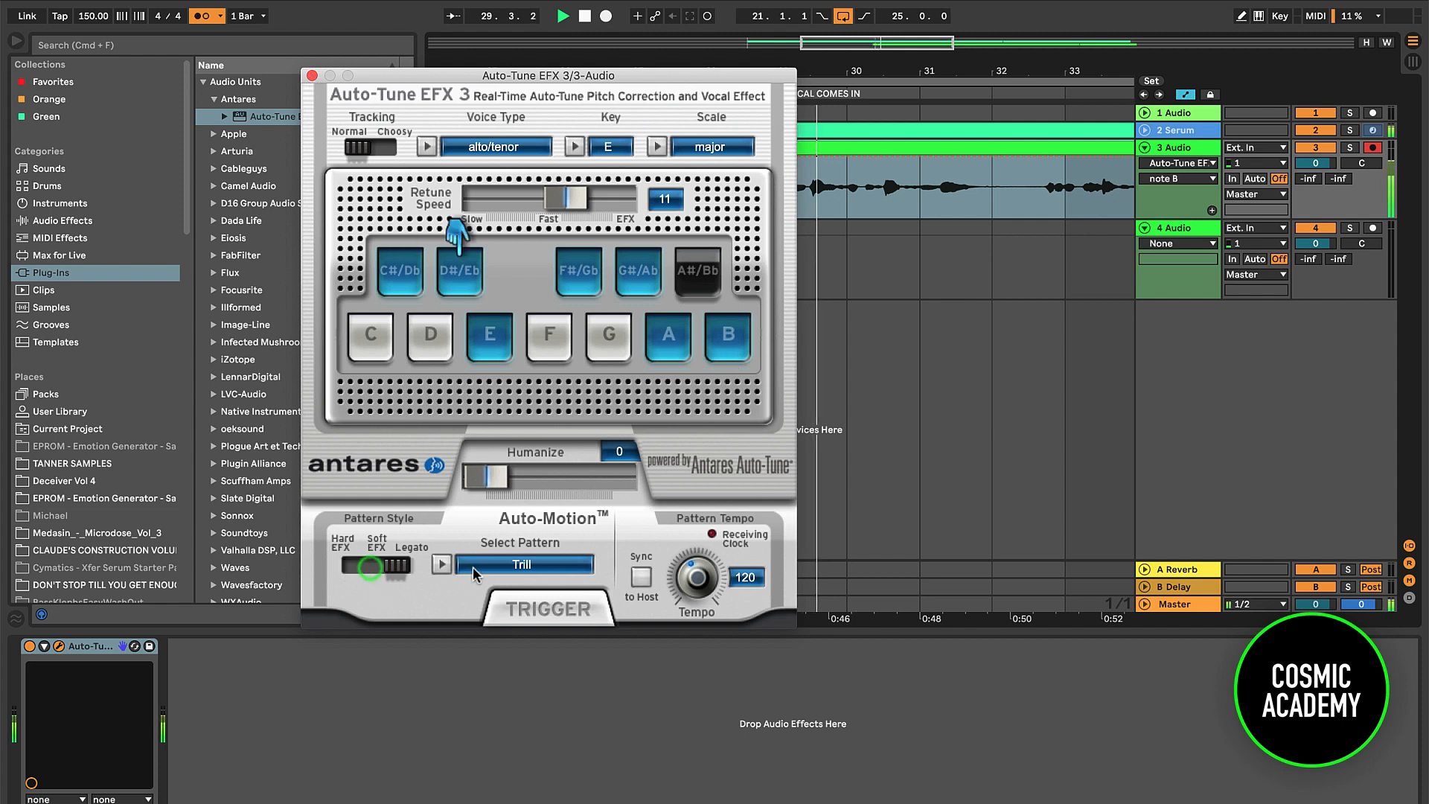
left_click(312, 75)
Step: Add an EQ Eight from the EQ & Filters audio effects after Auto-Tune on the vocal track
left_click(87, 217)
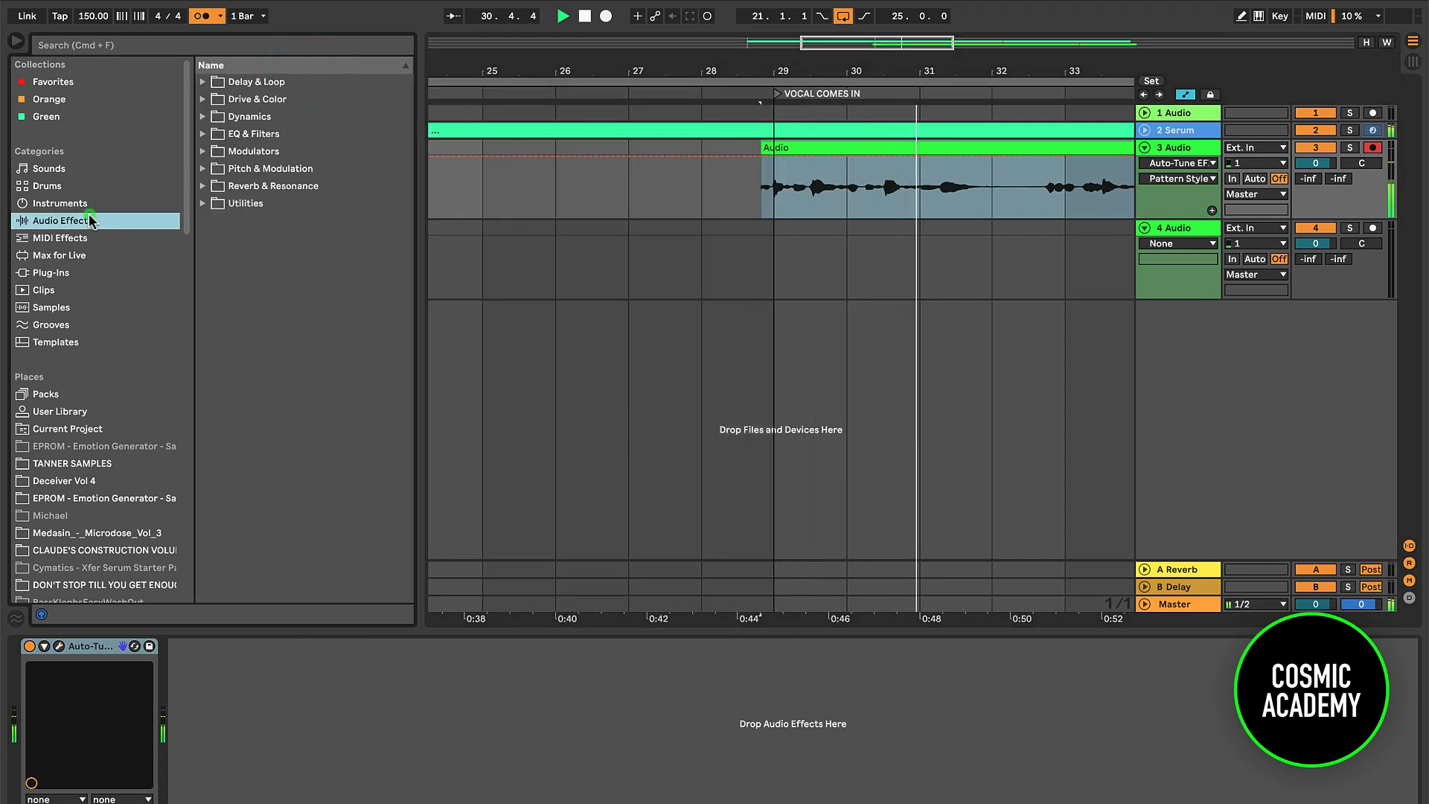
left_click(203, 134)
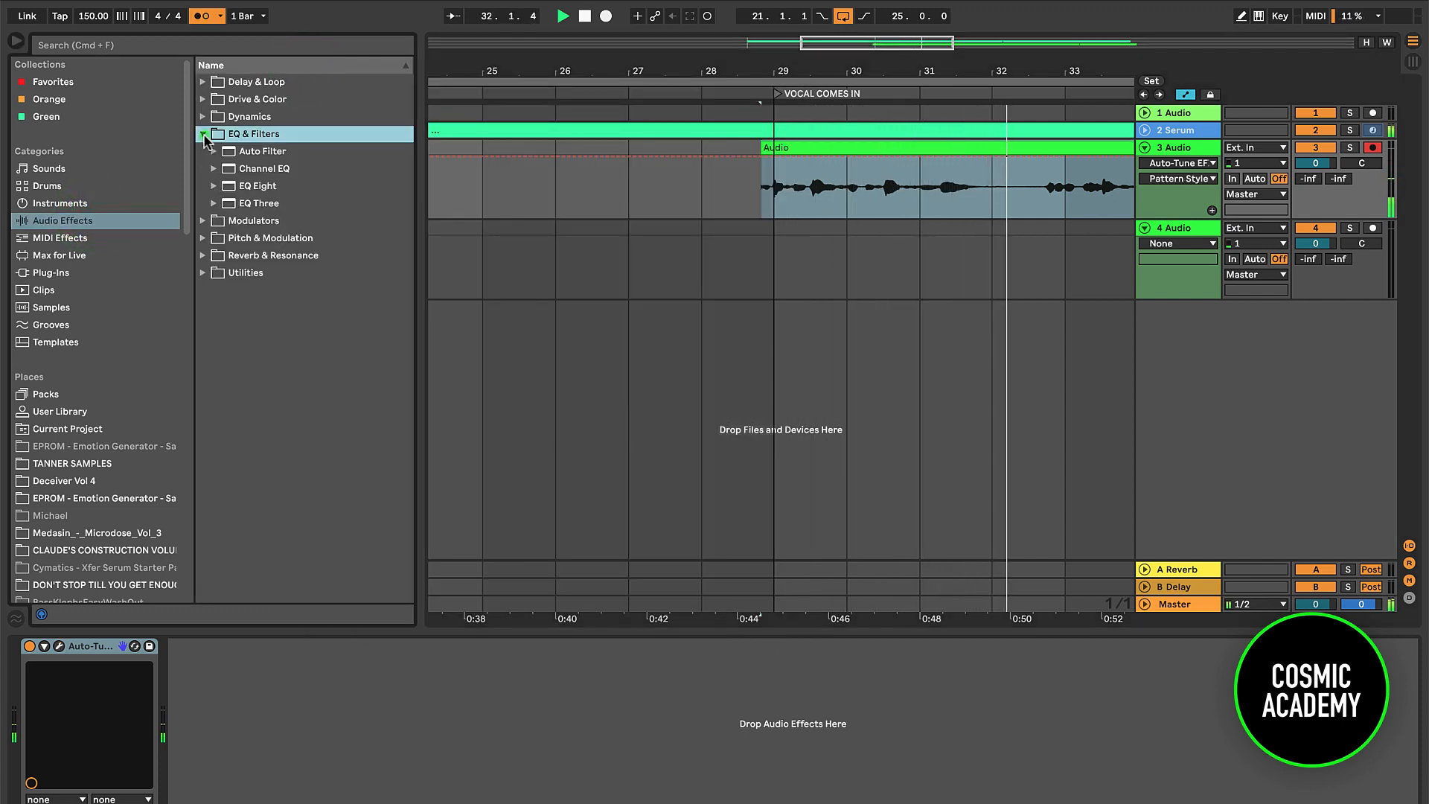
double_click(272, 185)
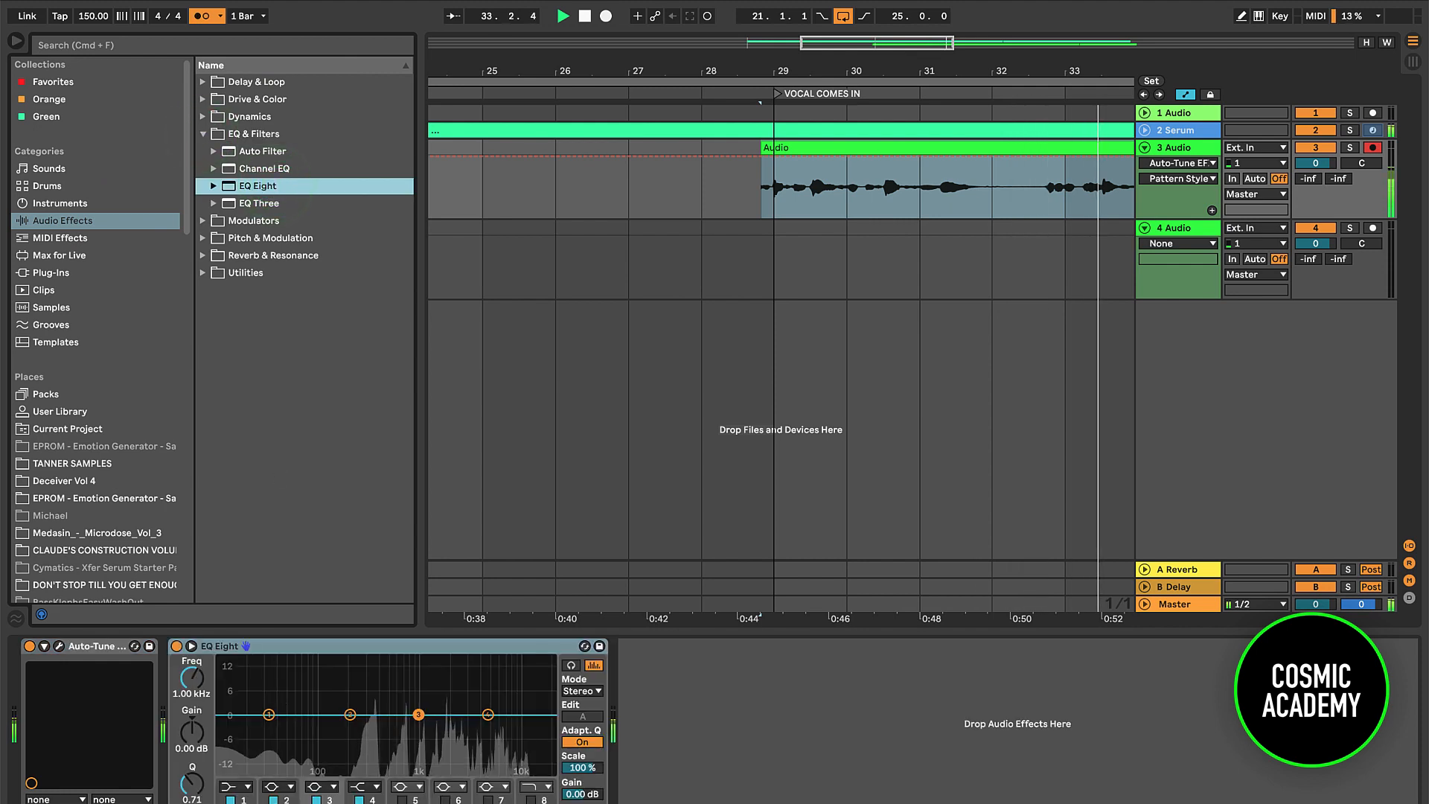
Step: Set EQ Eight's first band on the vocal track to a low-cut filter at 267 Hz
left_click_drag(268, 714, 363, 747)
left_click(238, 785)
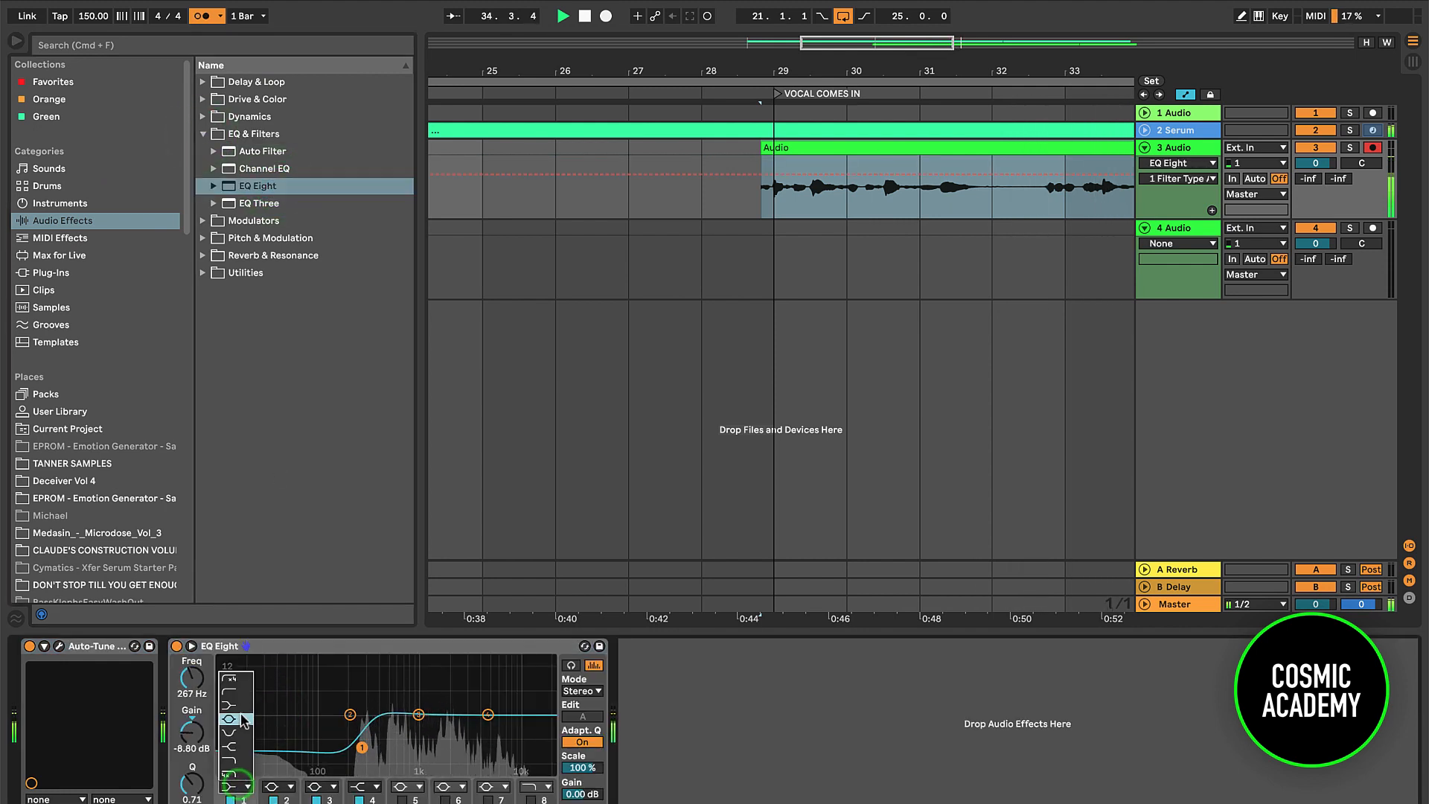
left_click(231, 691)
Step: Load the VST version of ValhallaRoom on the vocal track and raise its high cut
left_click(51, 272)
scroll(252, 305, "down", 3)
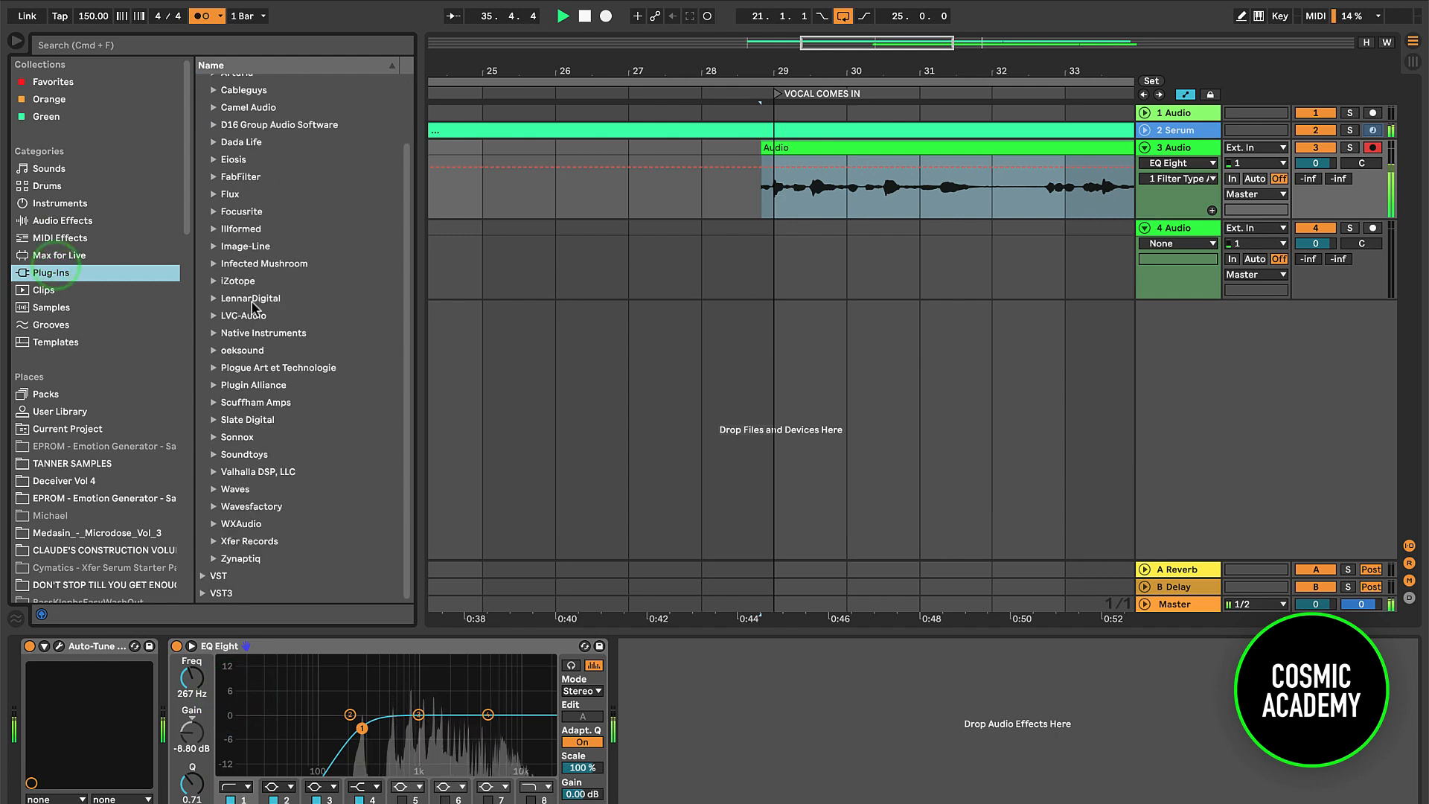
scroll(230, 417, "up", 2)
left_click(213, 99)
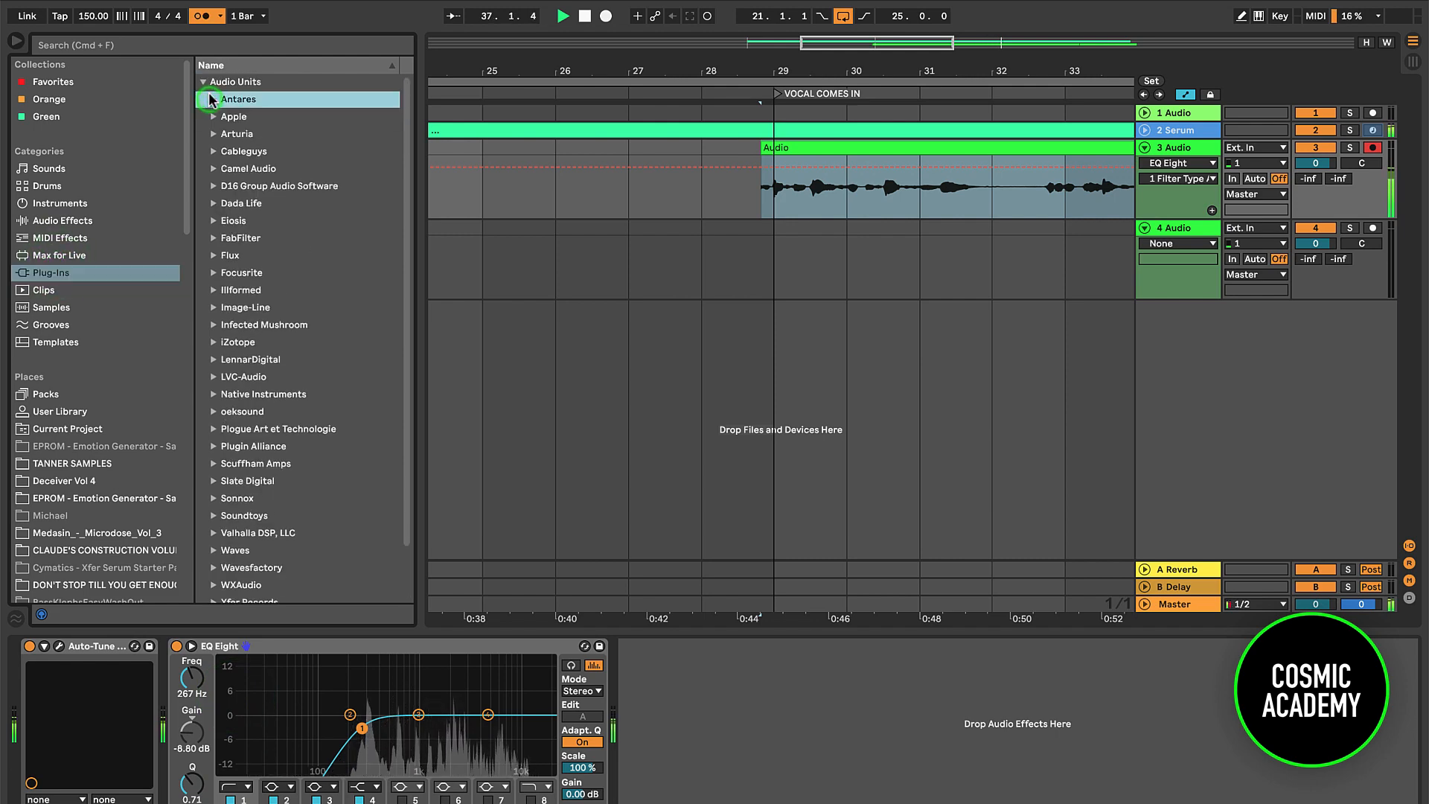
left_click(213, 99)
left_click(202, 81)
left_click(203, 99)
scroll(298, 387, "down", 10)
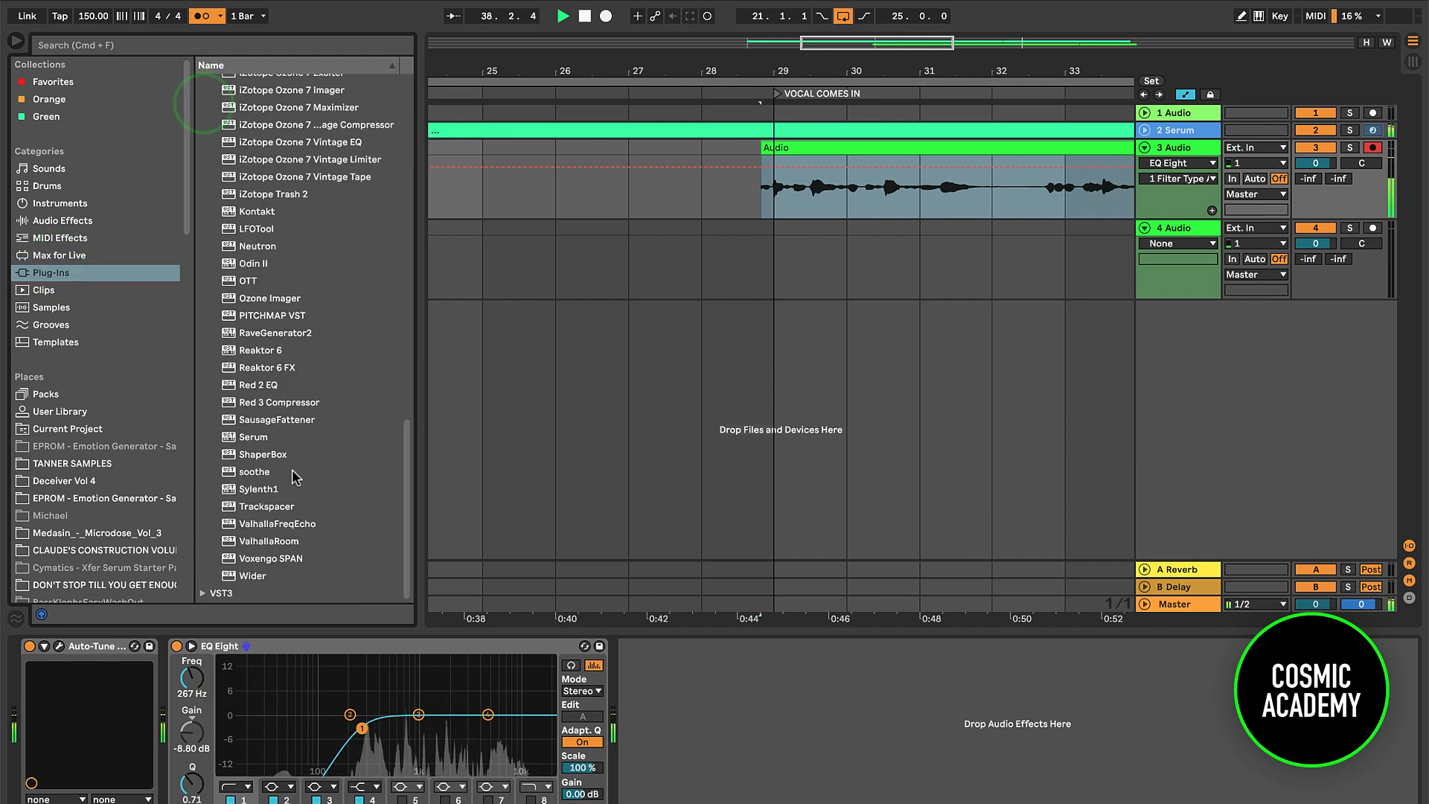
double_click(286, 541)
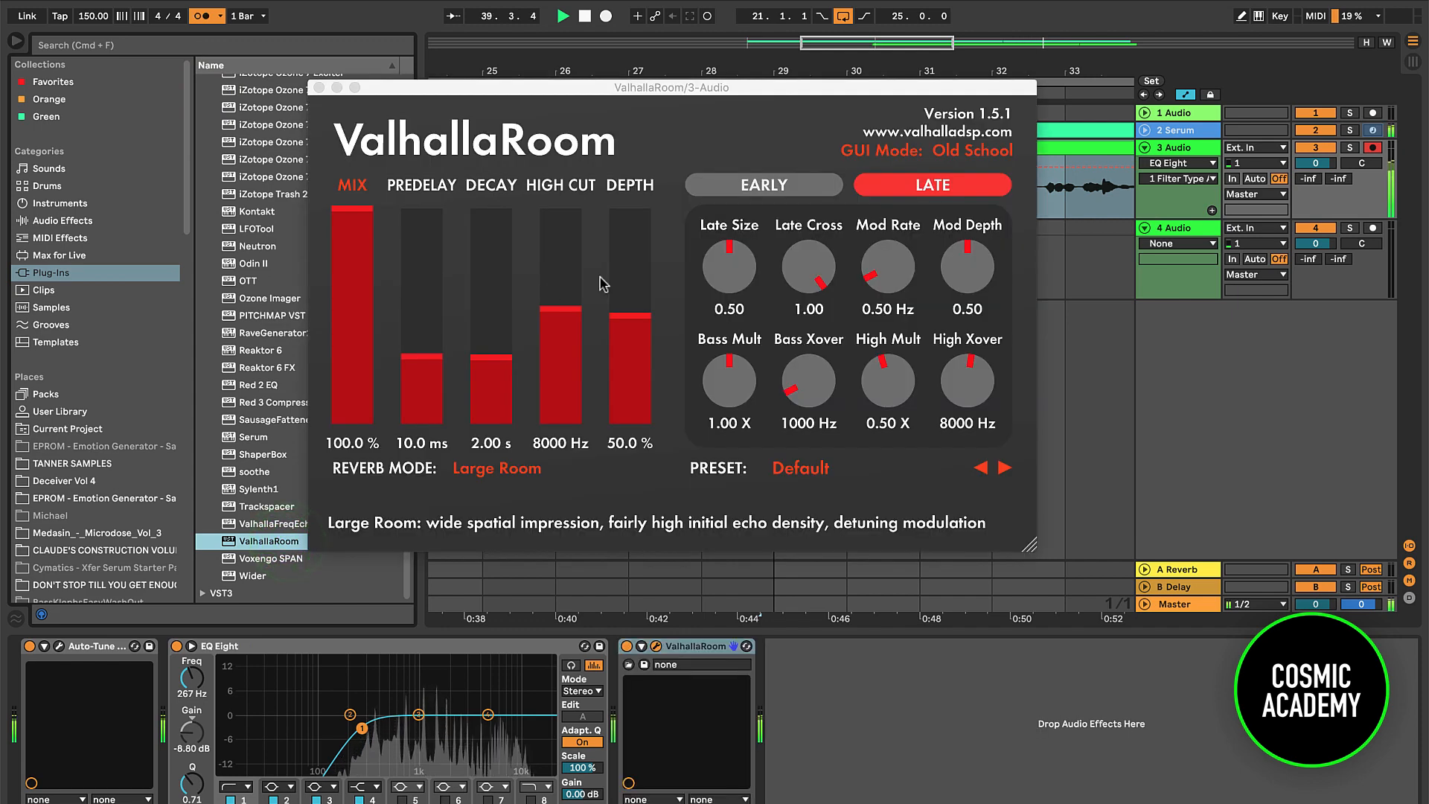
left_click_drag(560, 294, 560, 268)
left_click(609, 294)
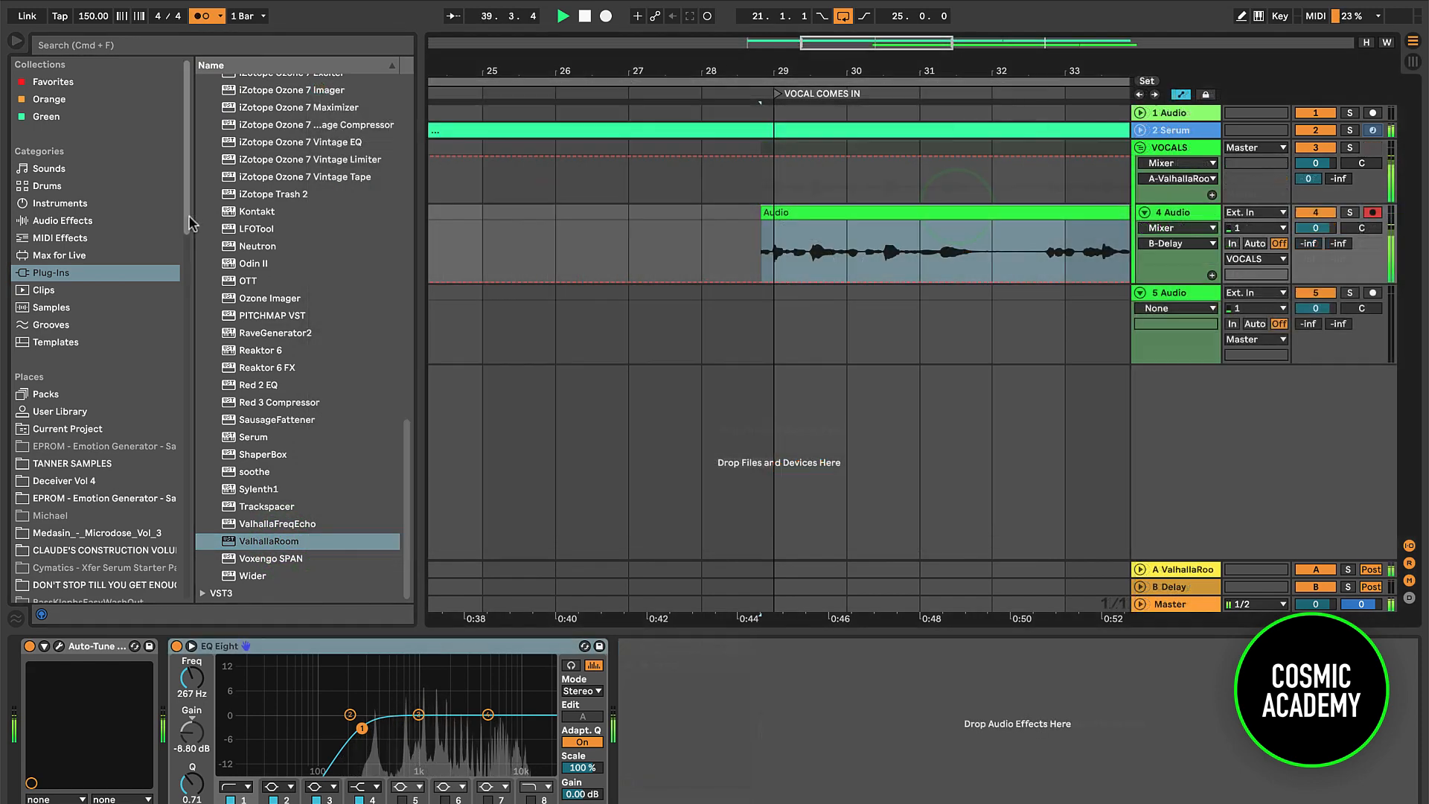
Step: Insert OTT between Auto-Tune and EQ Eight on the vocal track, set its depth to 79 %, and close its window
left_click_drag(253, 281, 210, 709)
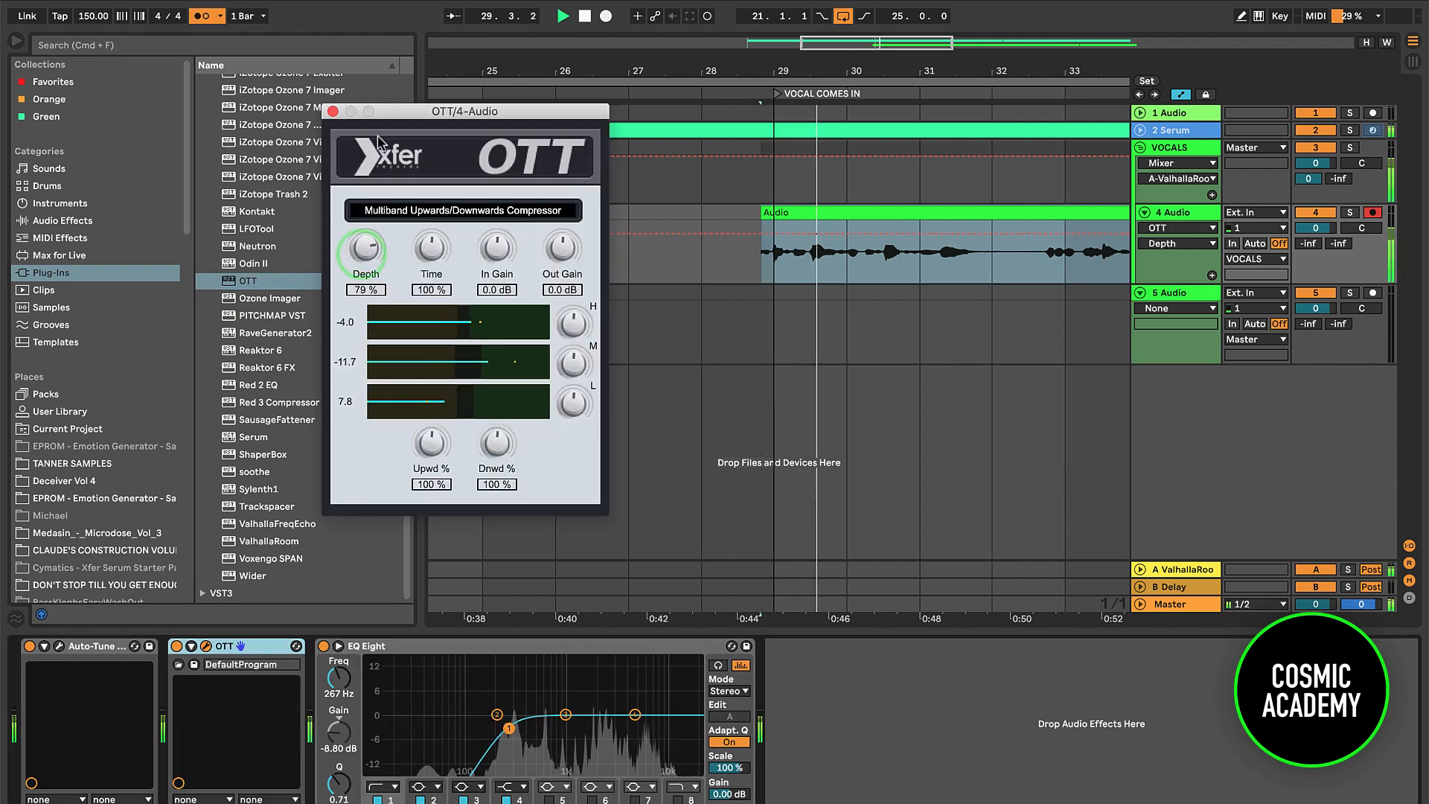
left_click(332, 111)
Step: Turn the arrangement grid off, delete the silent stretch of the vocal clip between bars 31 and 33, and hide the automation
left_click(1030, 292)
scroll(1030, 292, "up", 5)
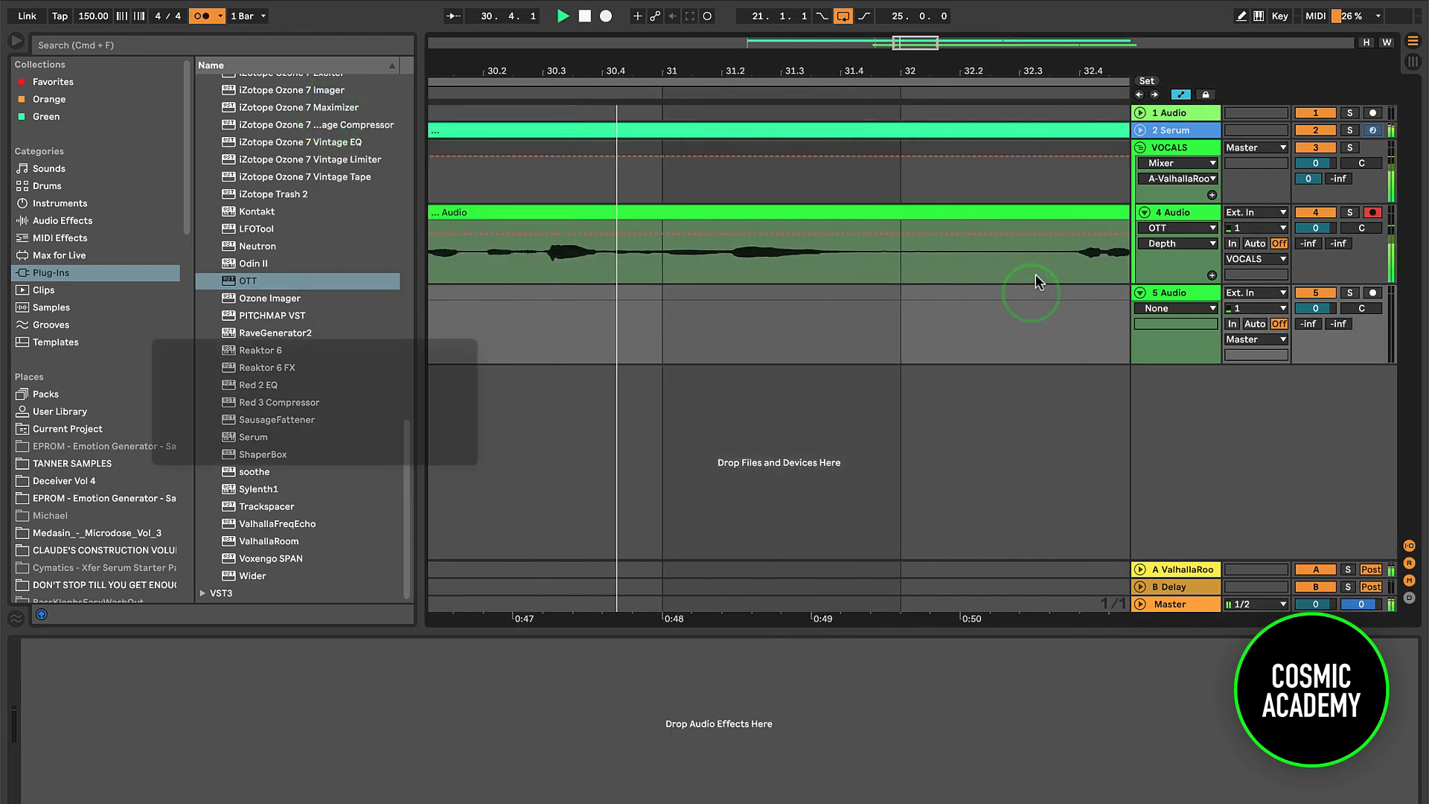
right_click(1037, 276)
left_click(1114, 544)
left_click_drag(1065, 256, 846, 257)
key("Delete")
key("a")
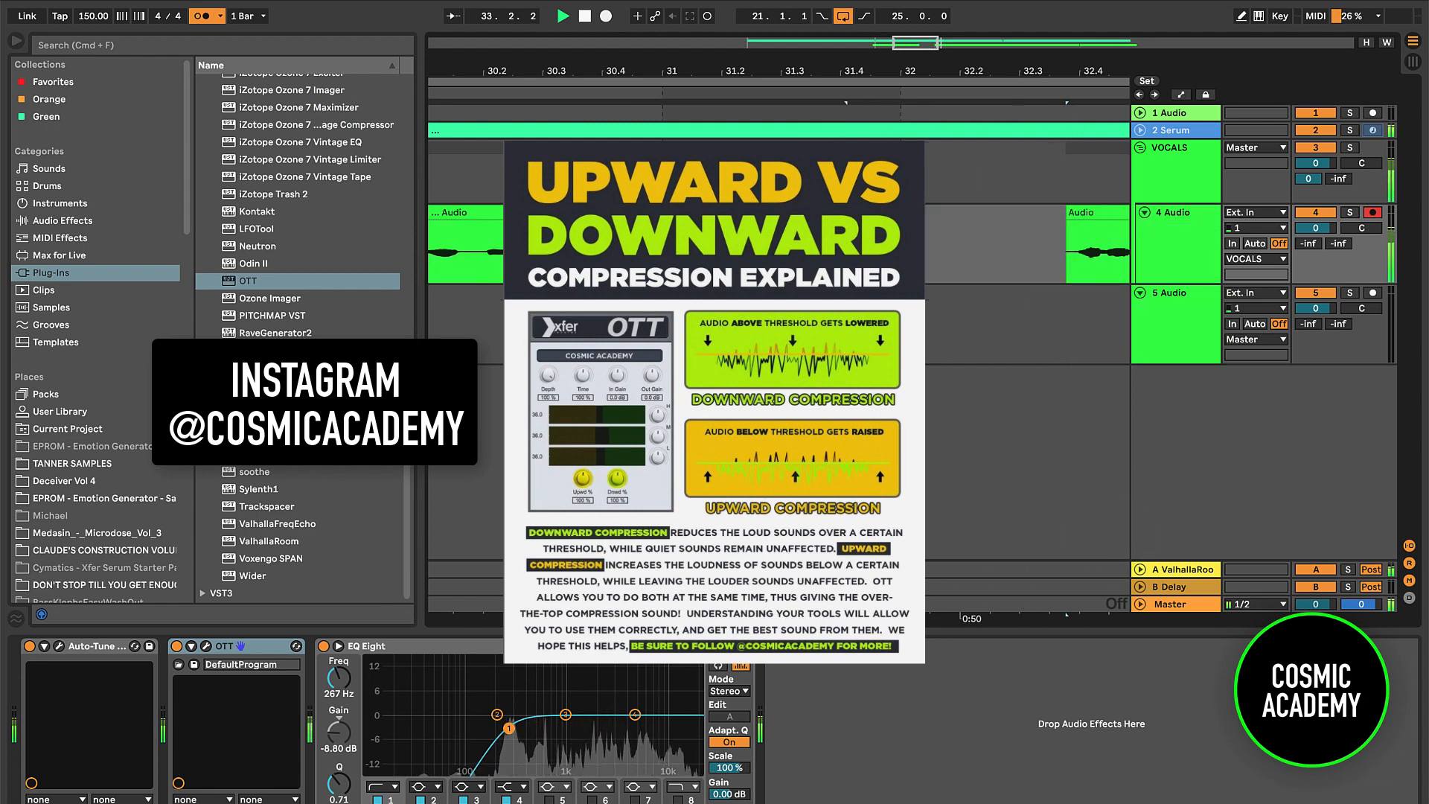
Step: Cut the silent stretch out of the vocal clip between bars 36 and 37
scroll(960, 239, "down", 5)
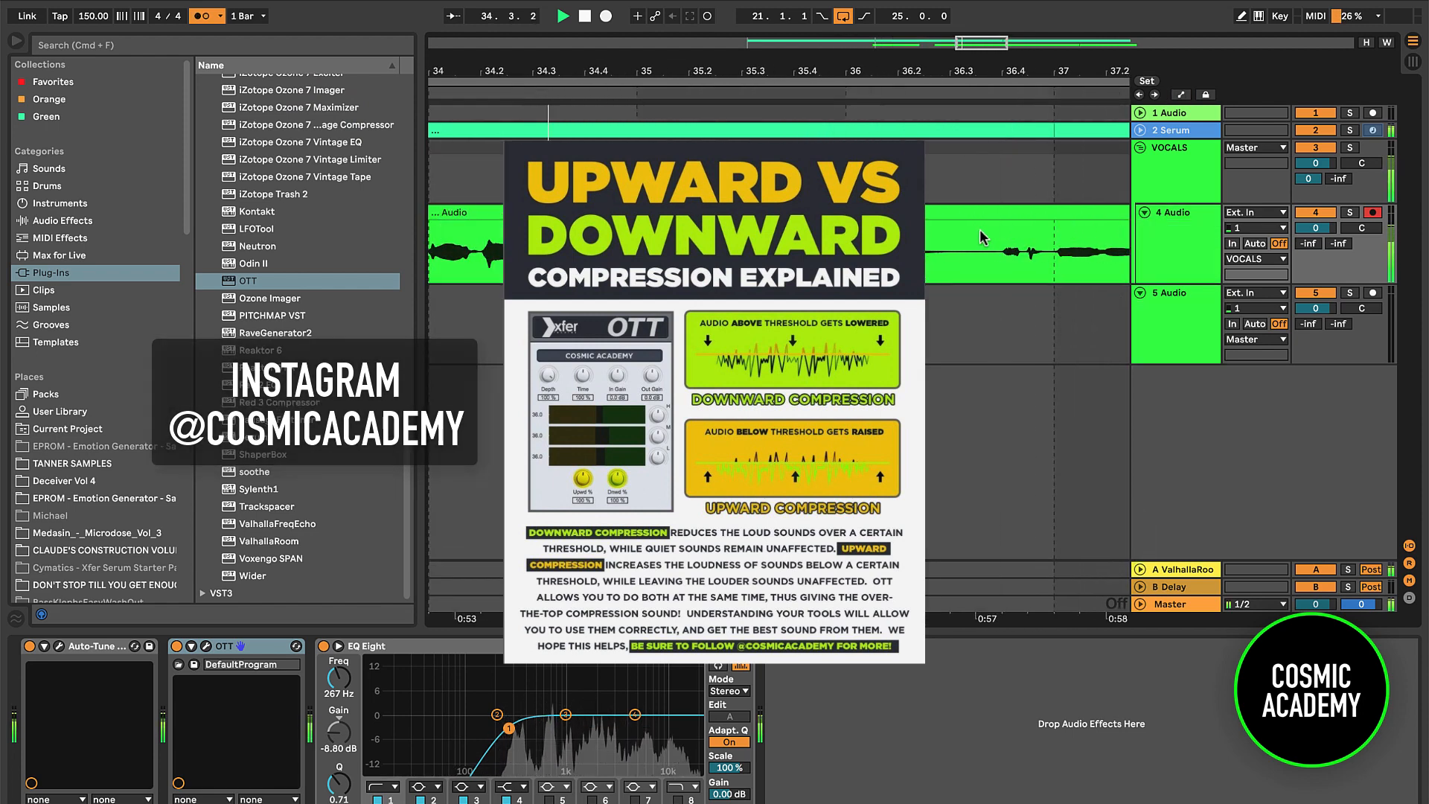
scroll(960, 231, "up", 5)
left_click(933, 223)
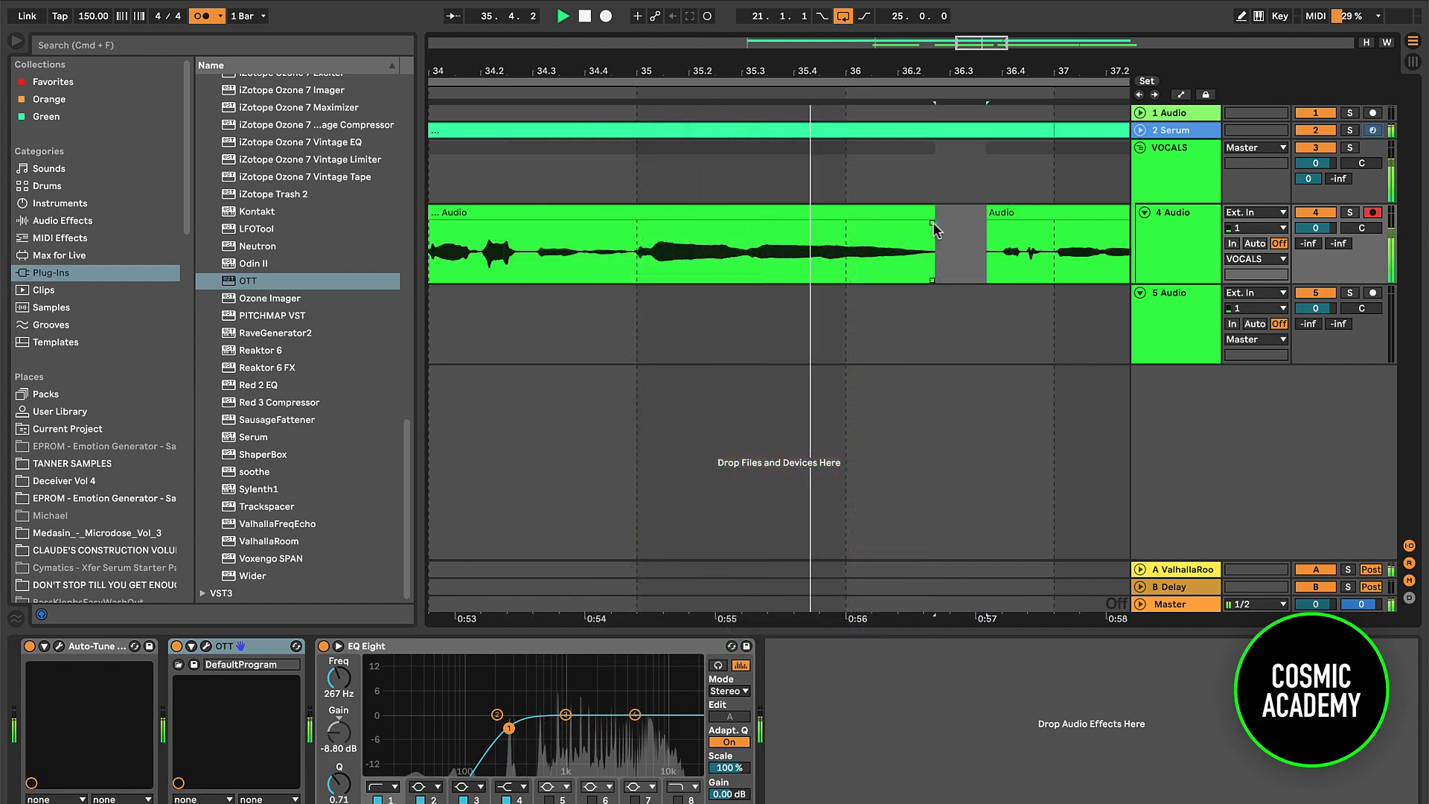
scroll(931, 223, "down", 5)
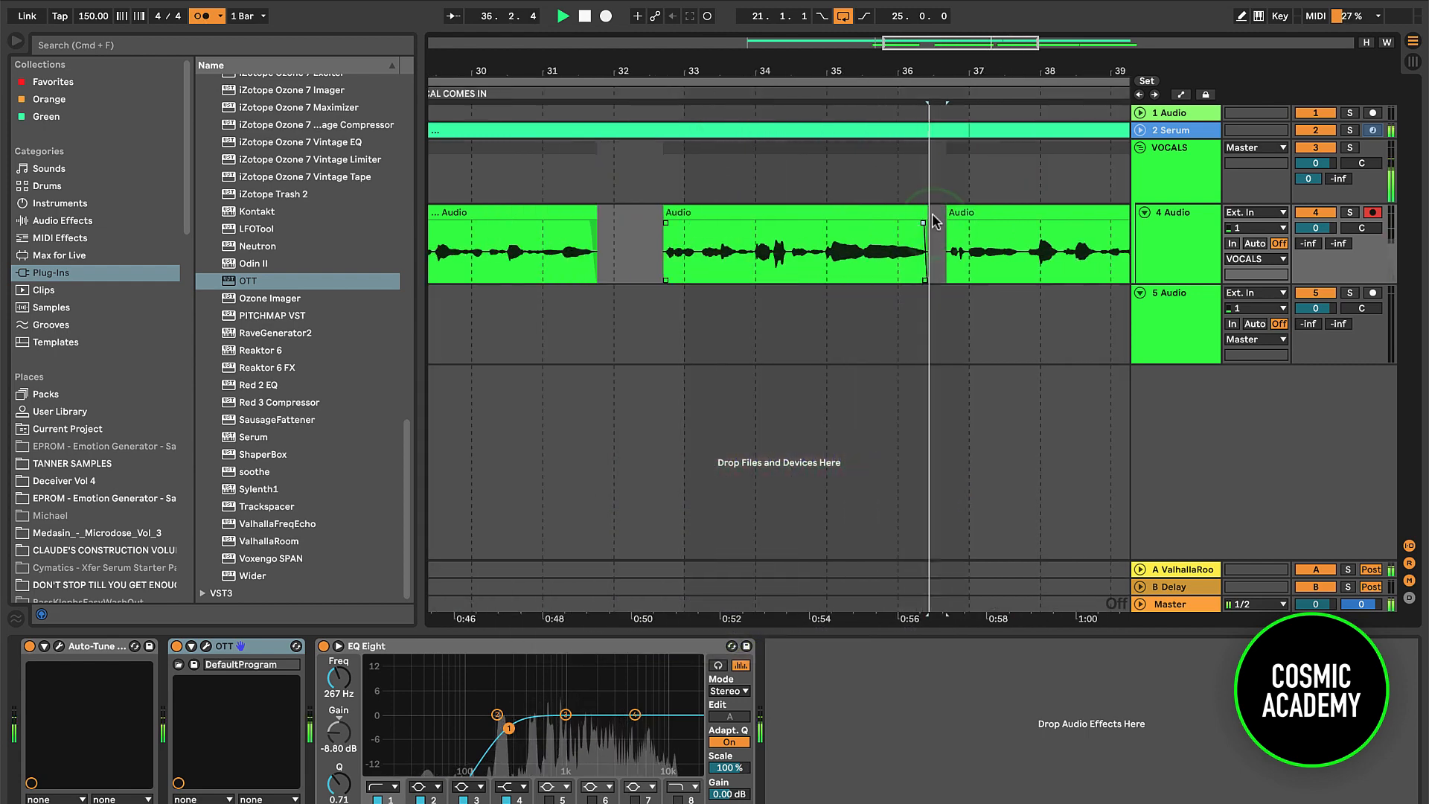
Step: Play back the edited vocal from just before bar 36
left_click(886, 265)
key("space")
key("space")
key("space")
Step: In the vocal's Auto-Tune EFX 3, turn off the A note and toggle A#/Bb while replaying the phrase, and close its window
left_click(59, 647)
key("space")
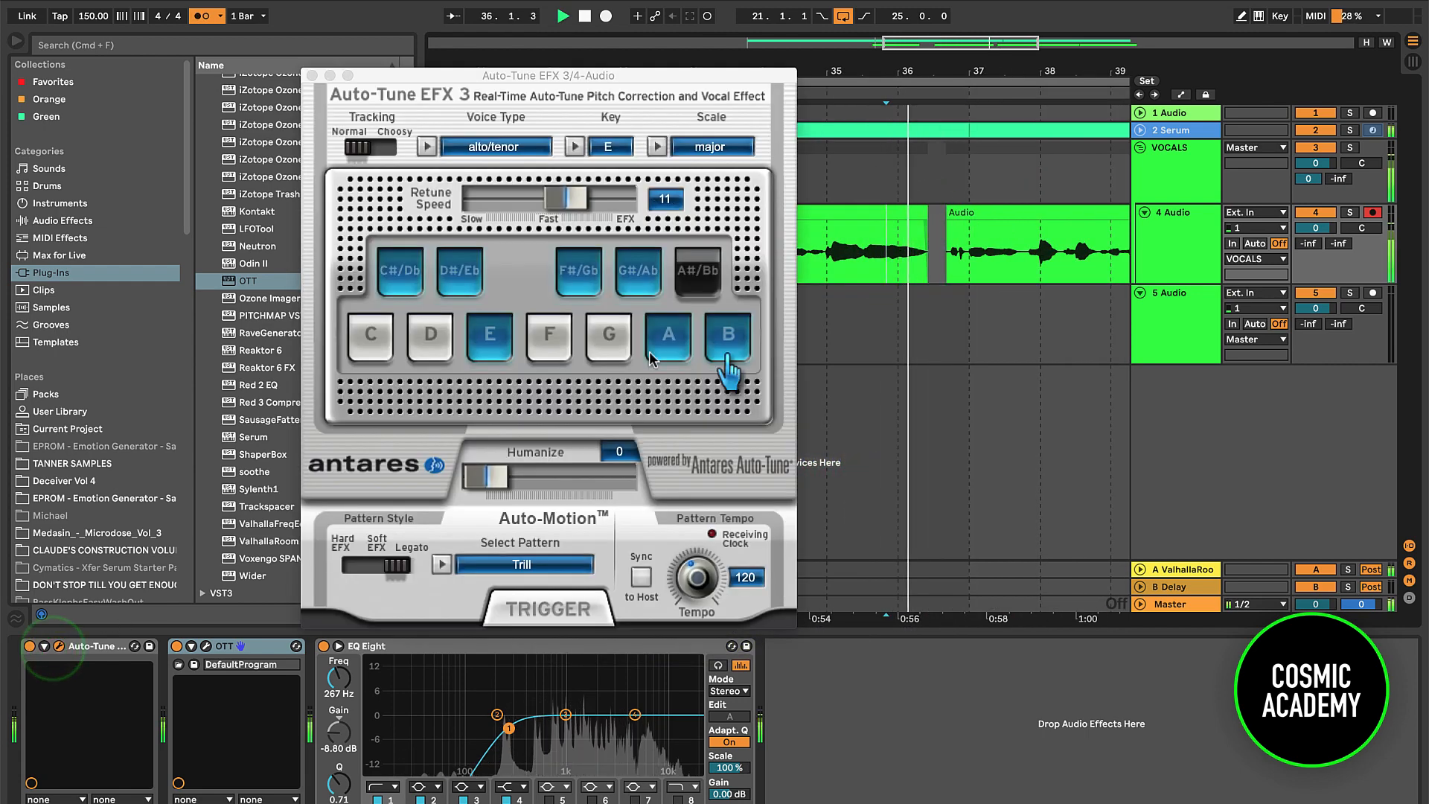
key("space")
key("space")
left_click(691, 273)
left_click(690, 299)
left_click(683, 336)
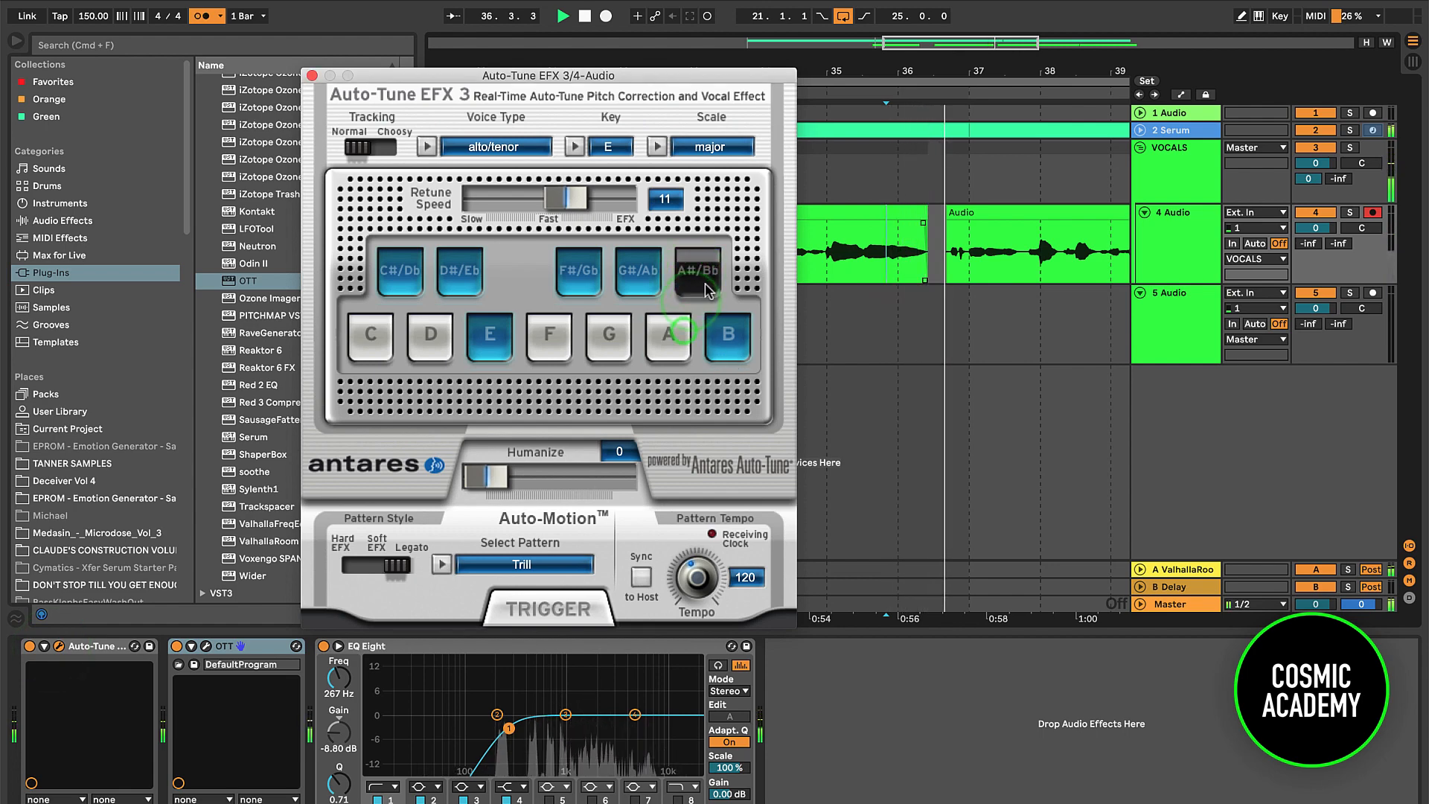
left_click(697, 272)
left_click(312, 76)
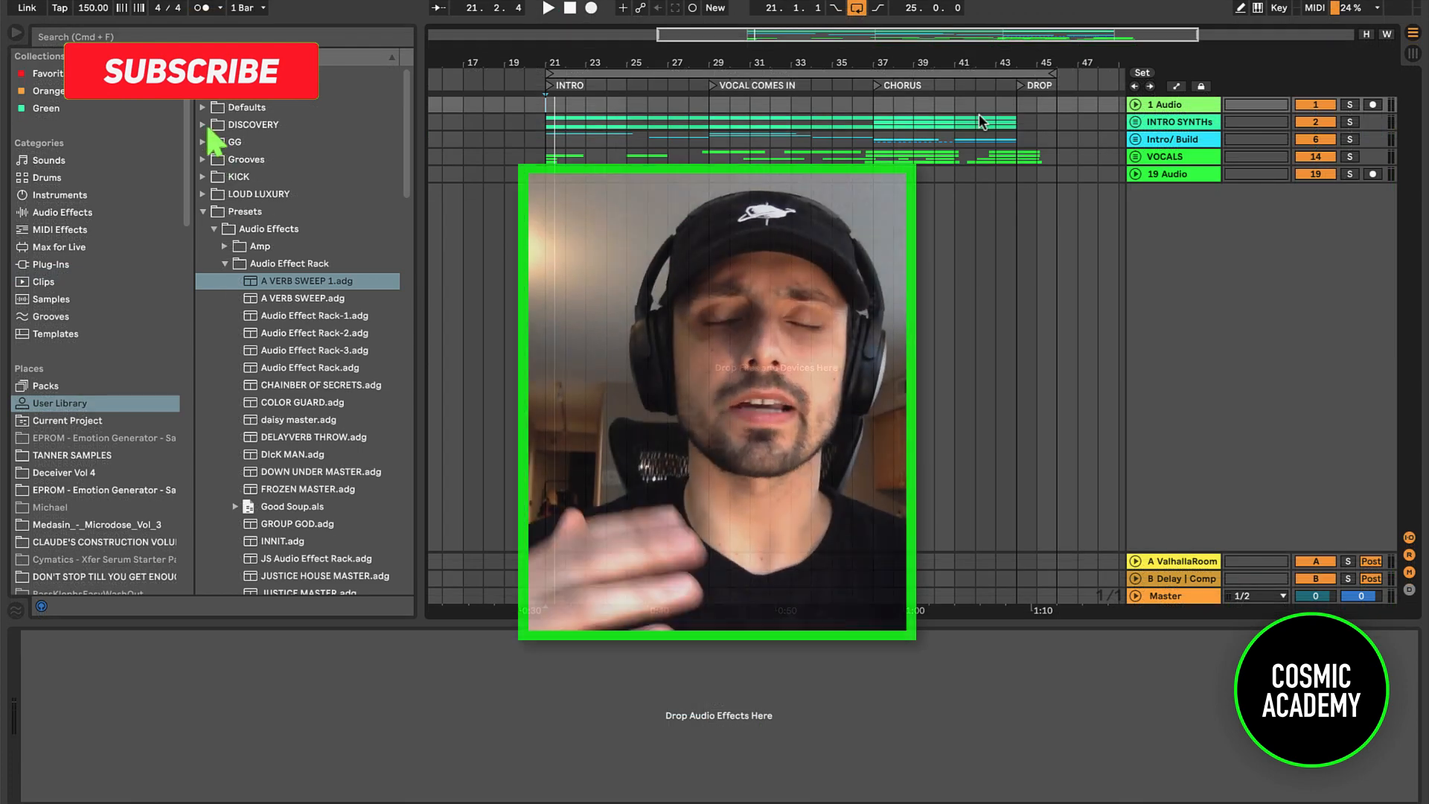
Step: Unfold the Intro/Build group and its IMPACT subgroup, and play the arrangement from bar 21 at a louder system volume
left_click(1134, 141)
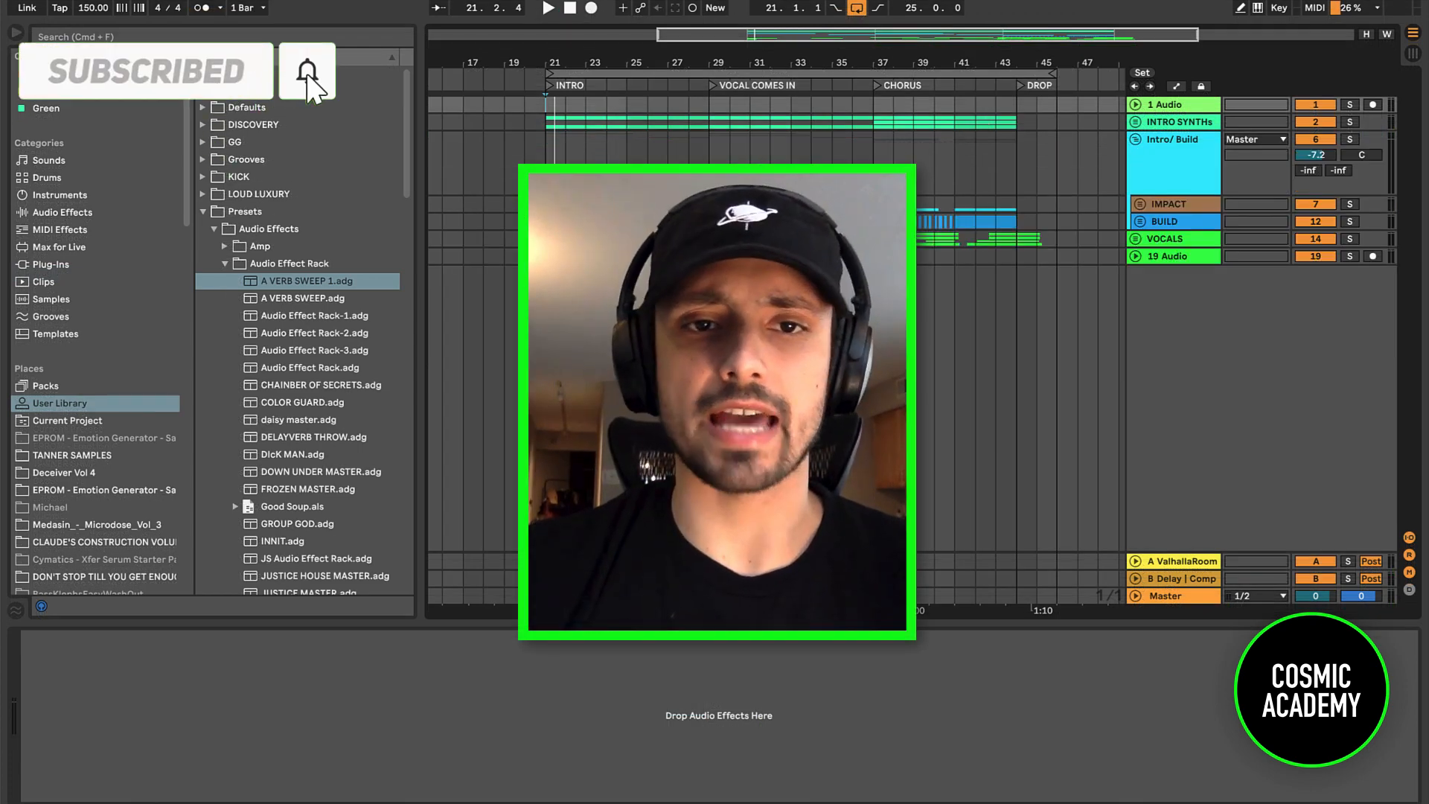
left_click(1139, 204)
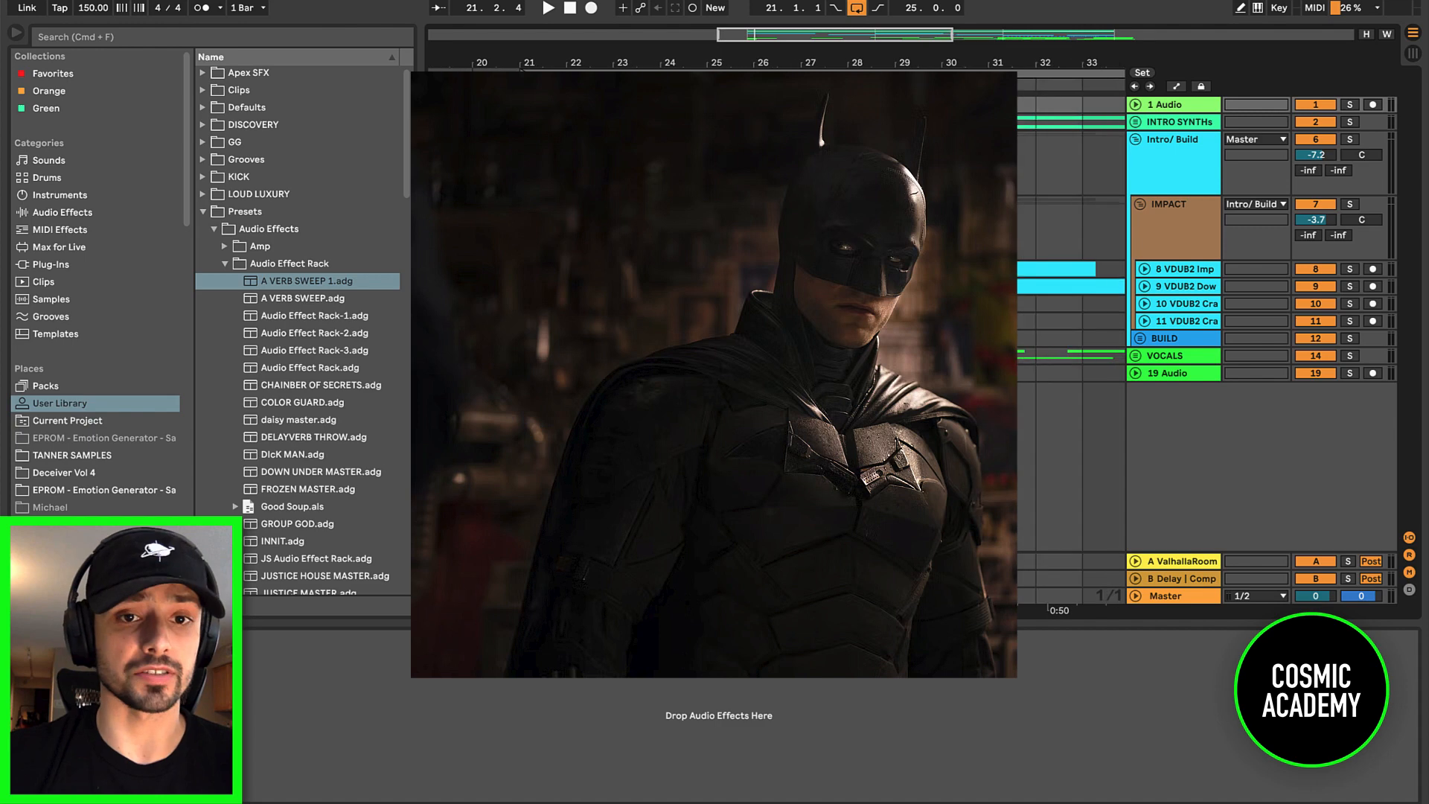
left_click(620, 156)
scroll(847, 173, "right", 5)
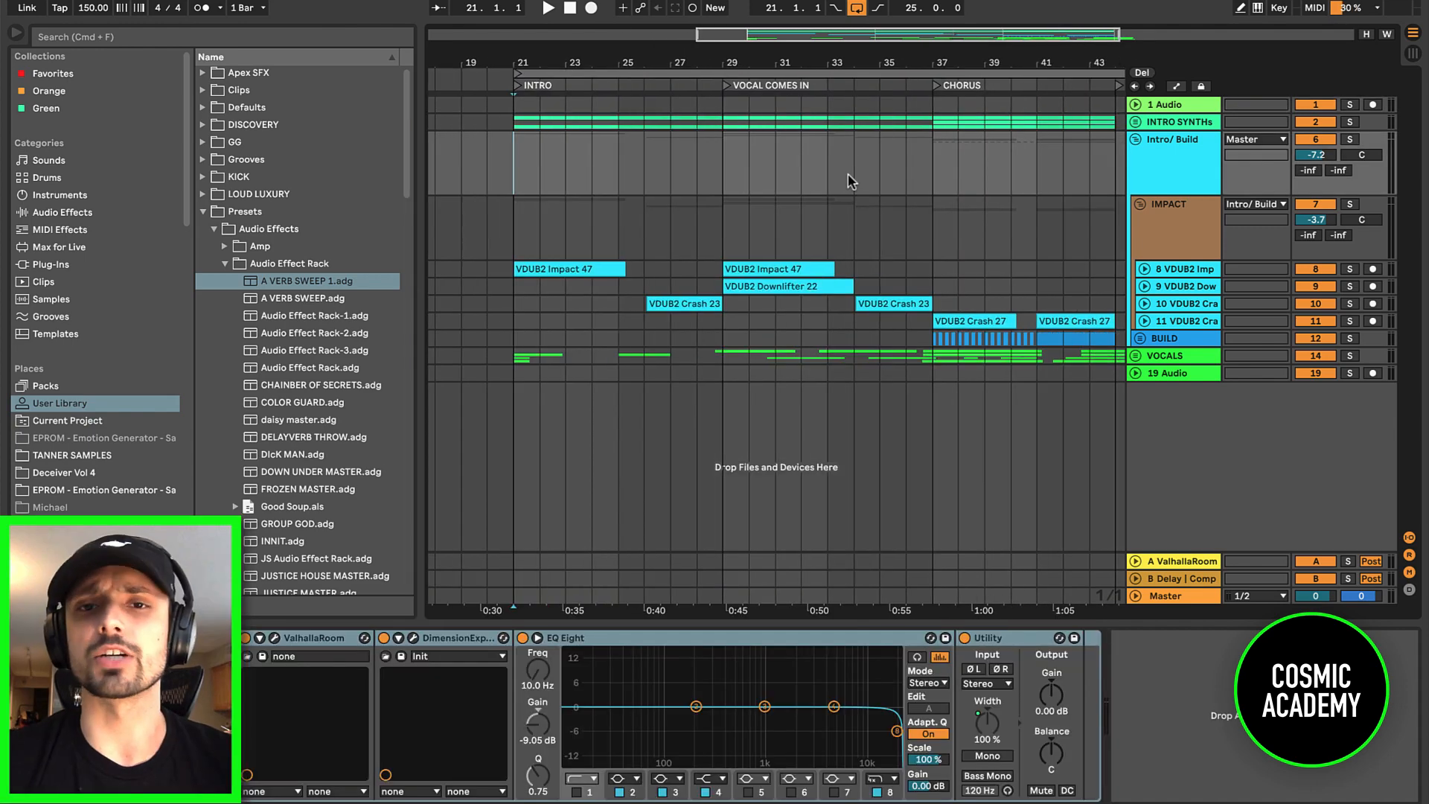
scroll(847, 173, "down", 3)
scroll(775, 158, "up", 2)
scroll(775, 164, "down", 2)
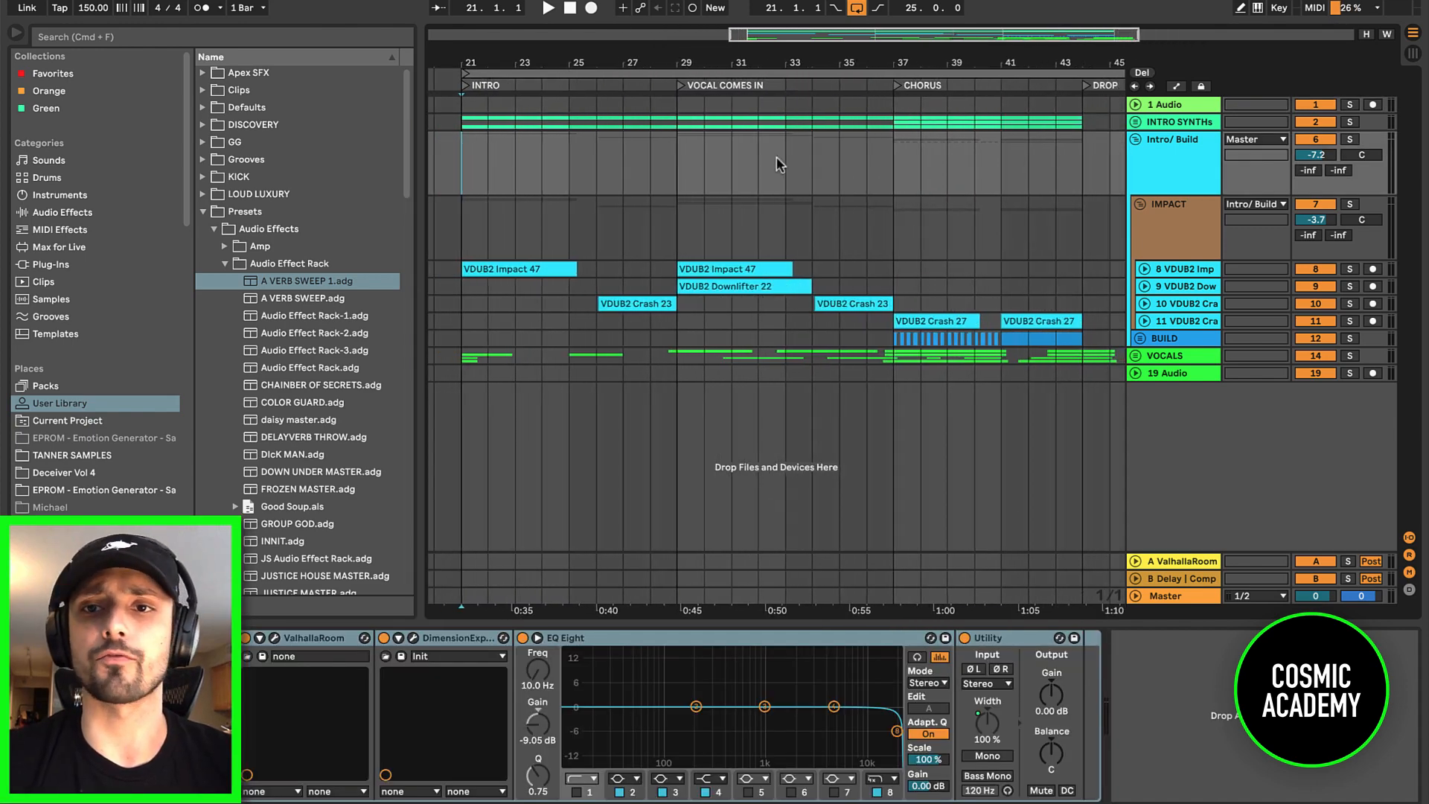
key("space")
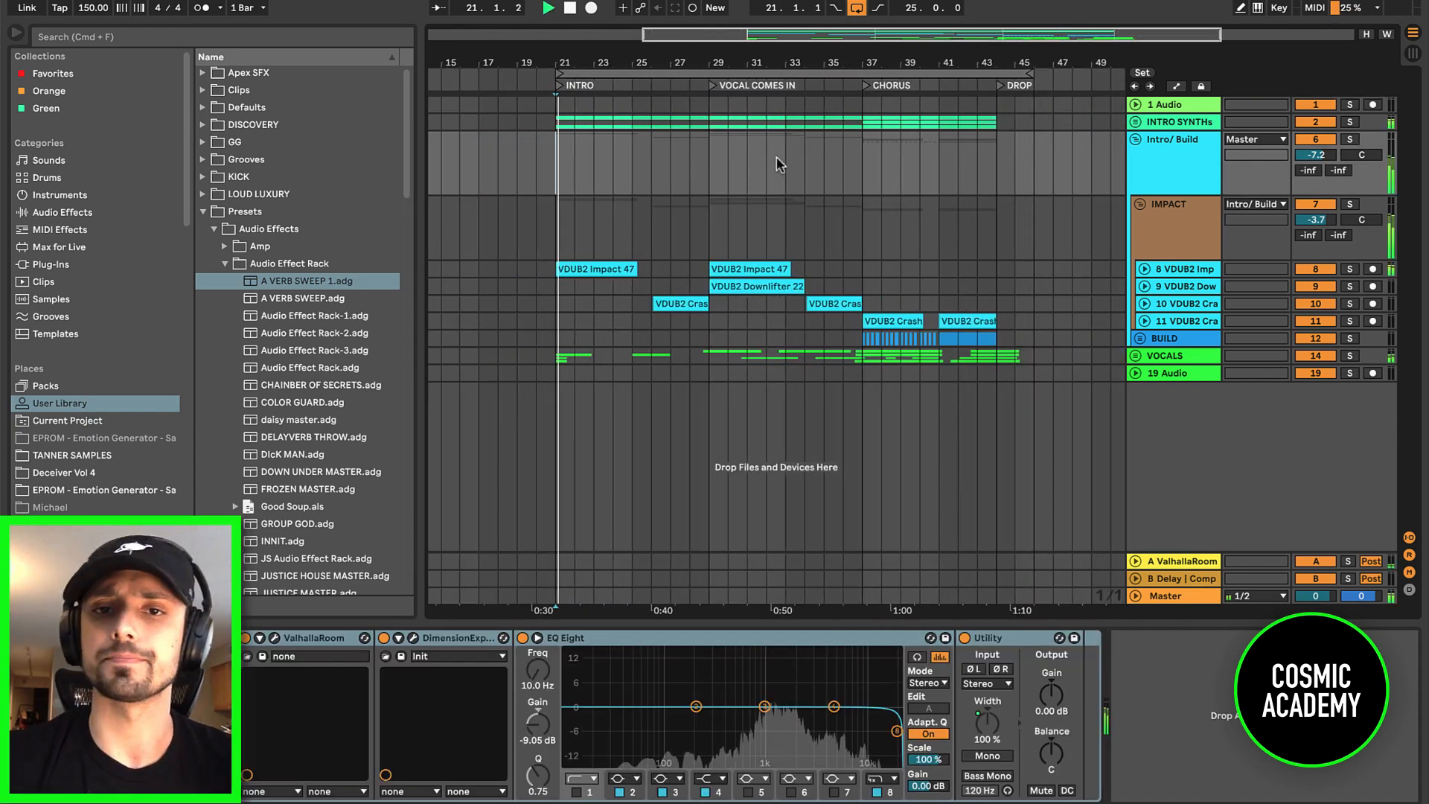
key("XF86AudioRaiseVolume")
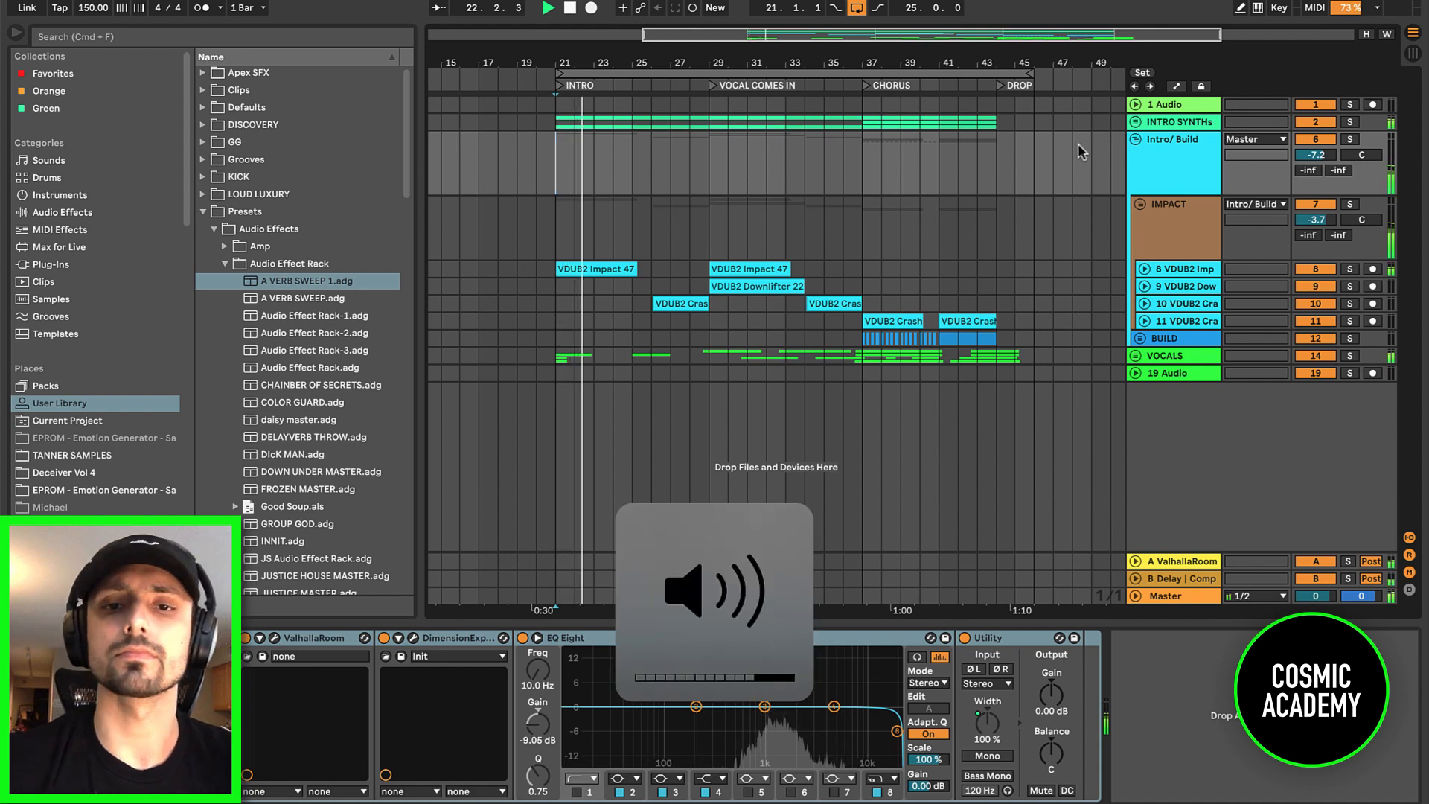
key("plus")
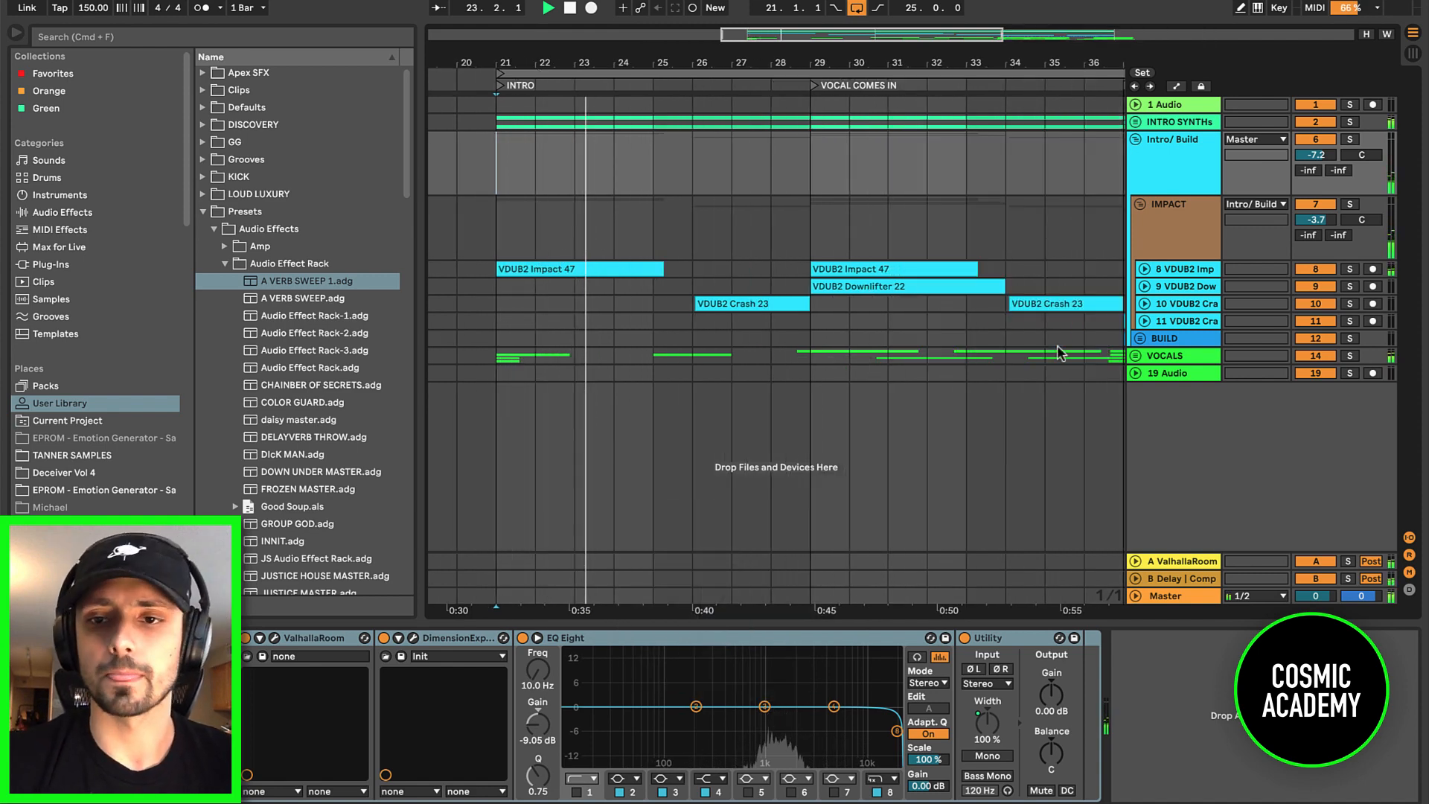
Step: Unfold the VOCALS group and its BACKGROUND track, and select the background vocal clip at bar 25
left_click(1135, 355)
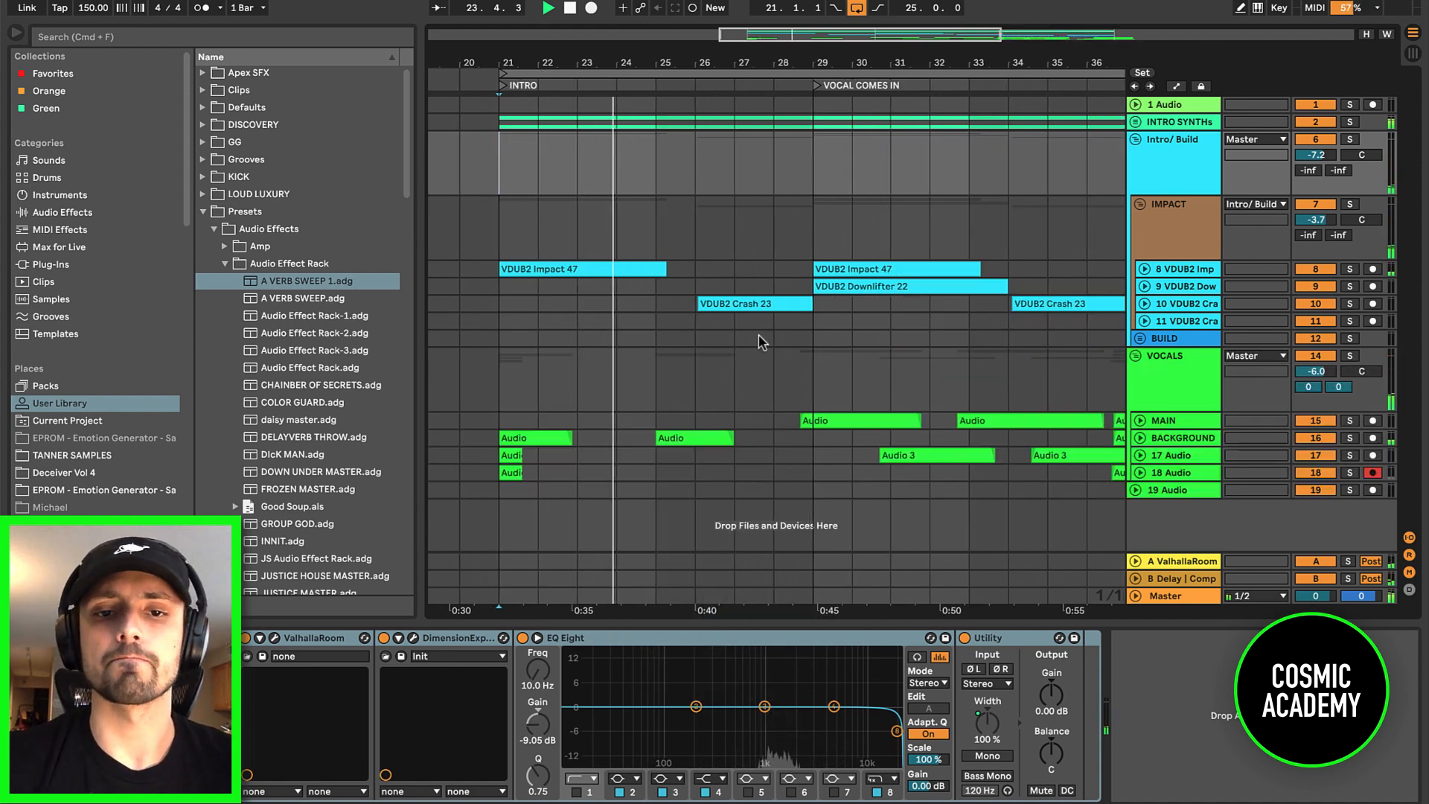
left_click(1143, 440)
left_click(1140, 438)
scroll(702, 440, "up", 3)
left_click(727, 439)
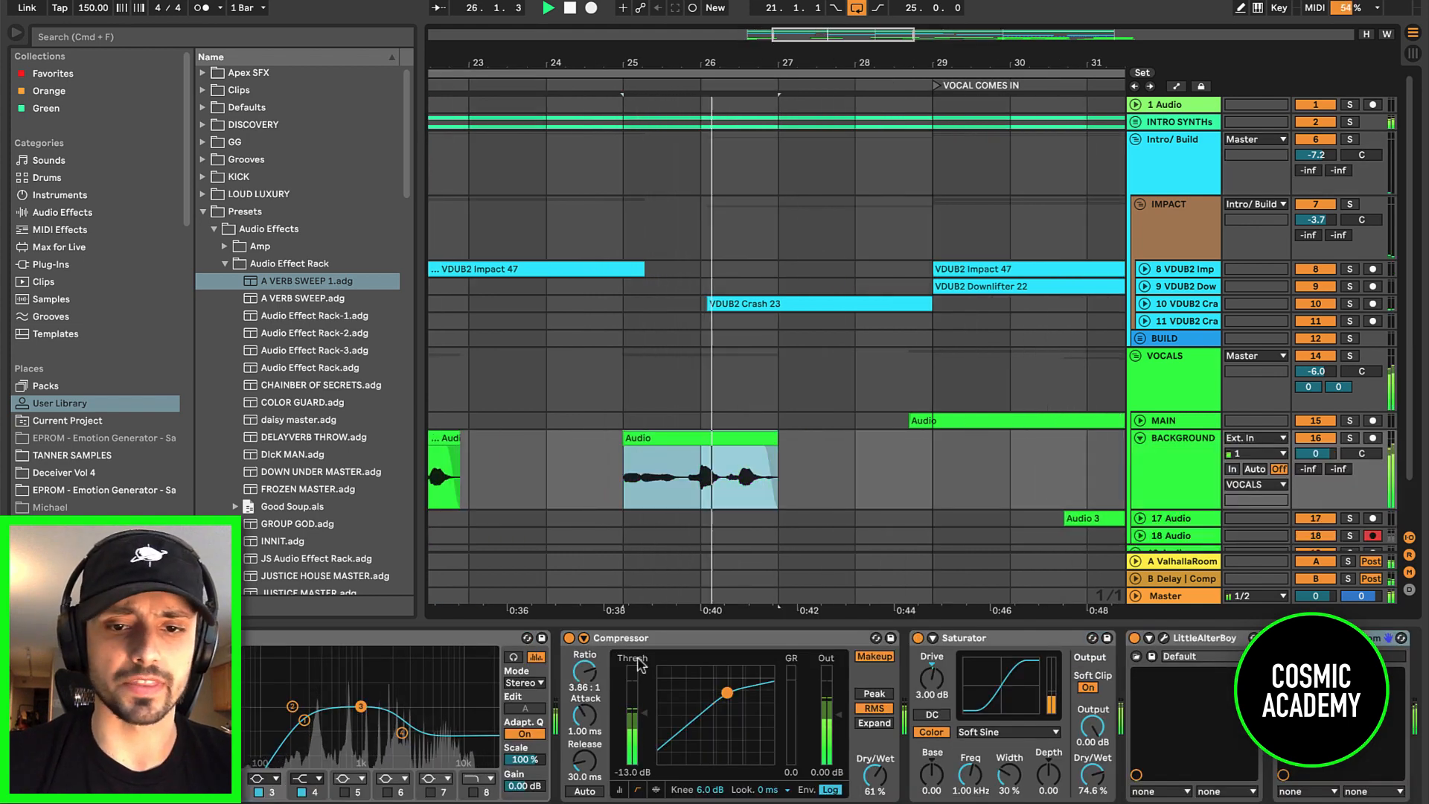
Step: Open LittleAlterBoy on the BACKGROUND track to examine its formant setting, and close its window
scroll(641, 664, "right", 3)
left_click(1072, 638)
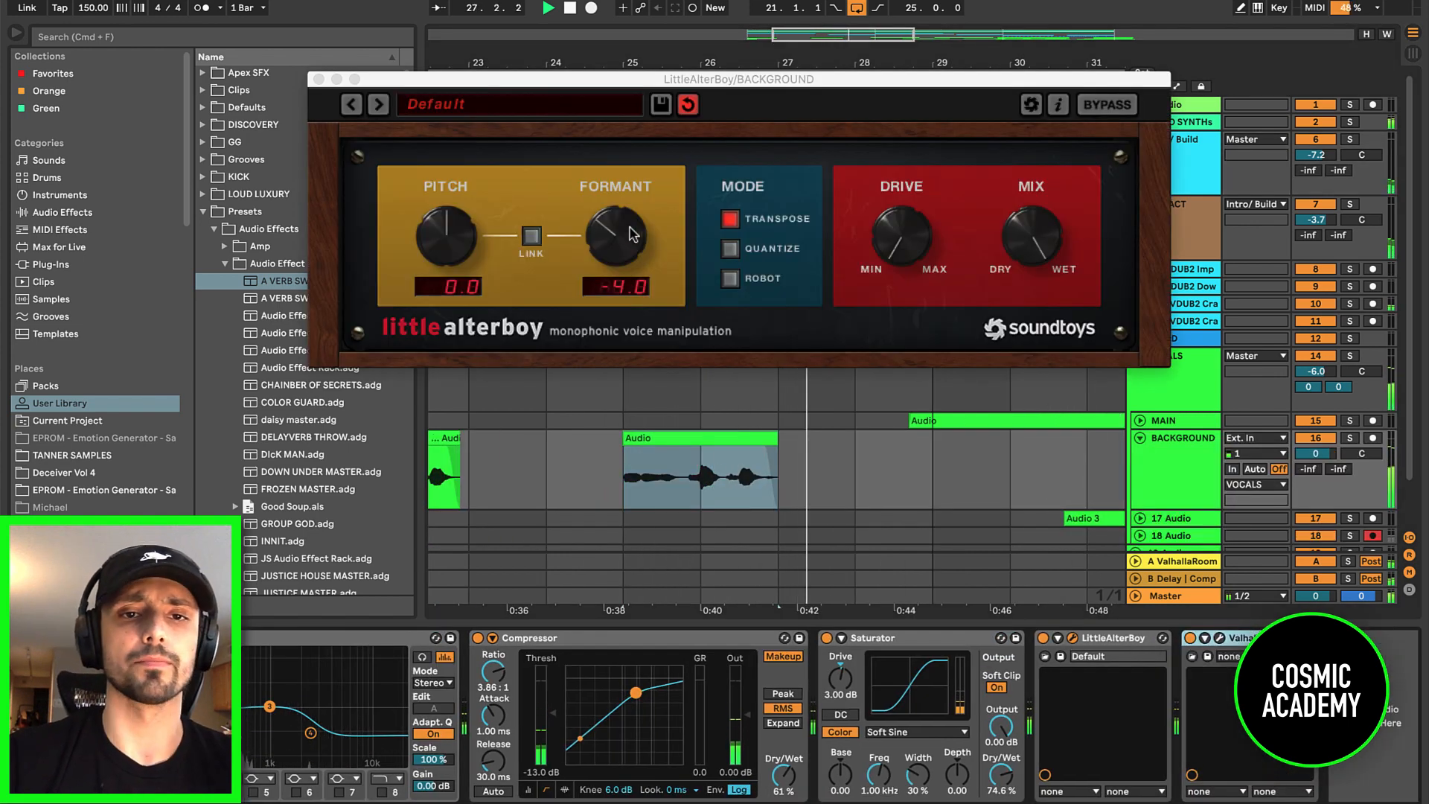
left_click(318, 79)
Step: Switch to the Session view mixer and set the VOCALS group volume to -4.0 dB
scroll(856, 372, "down", 3)
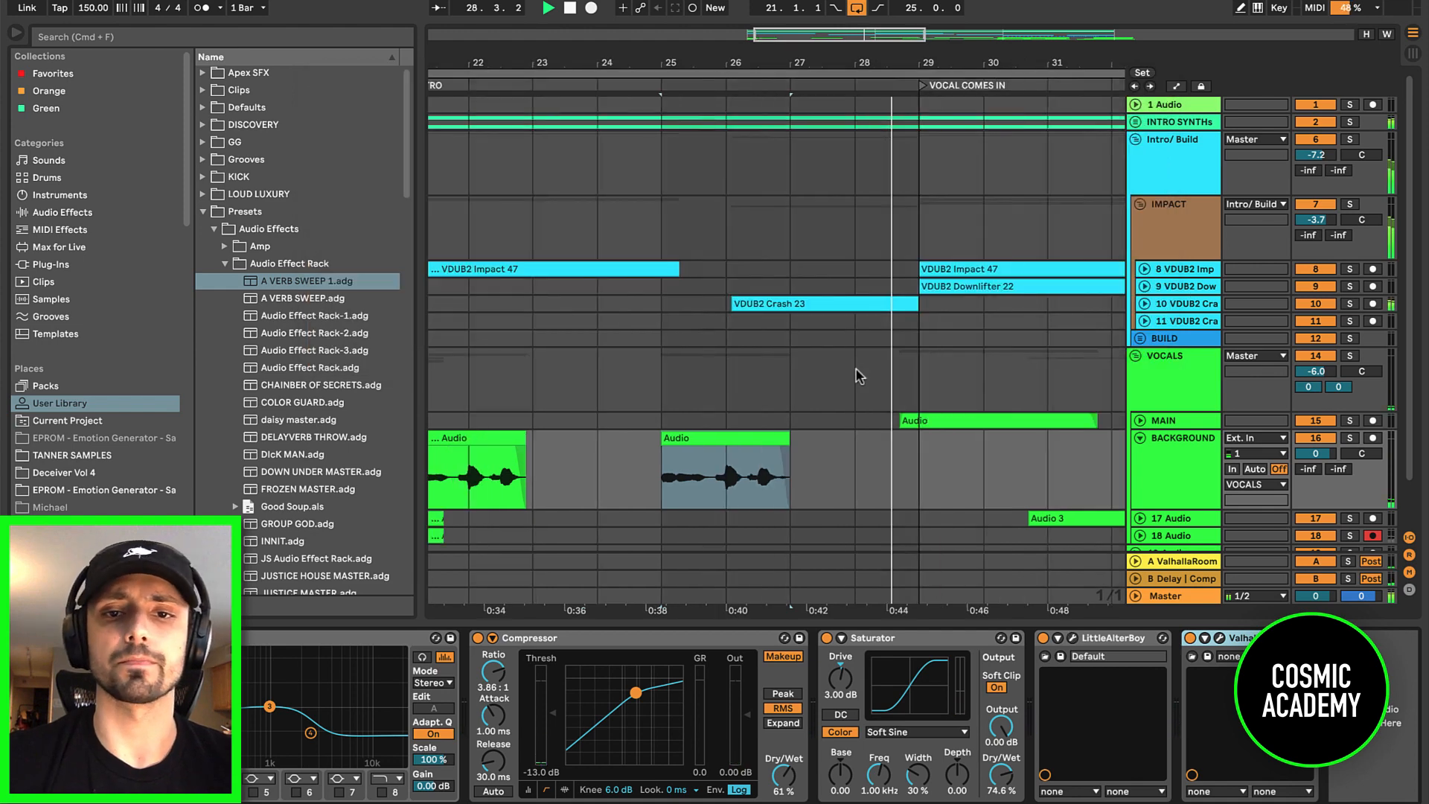
scroll(903, 338, "right", 4)
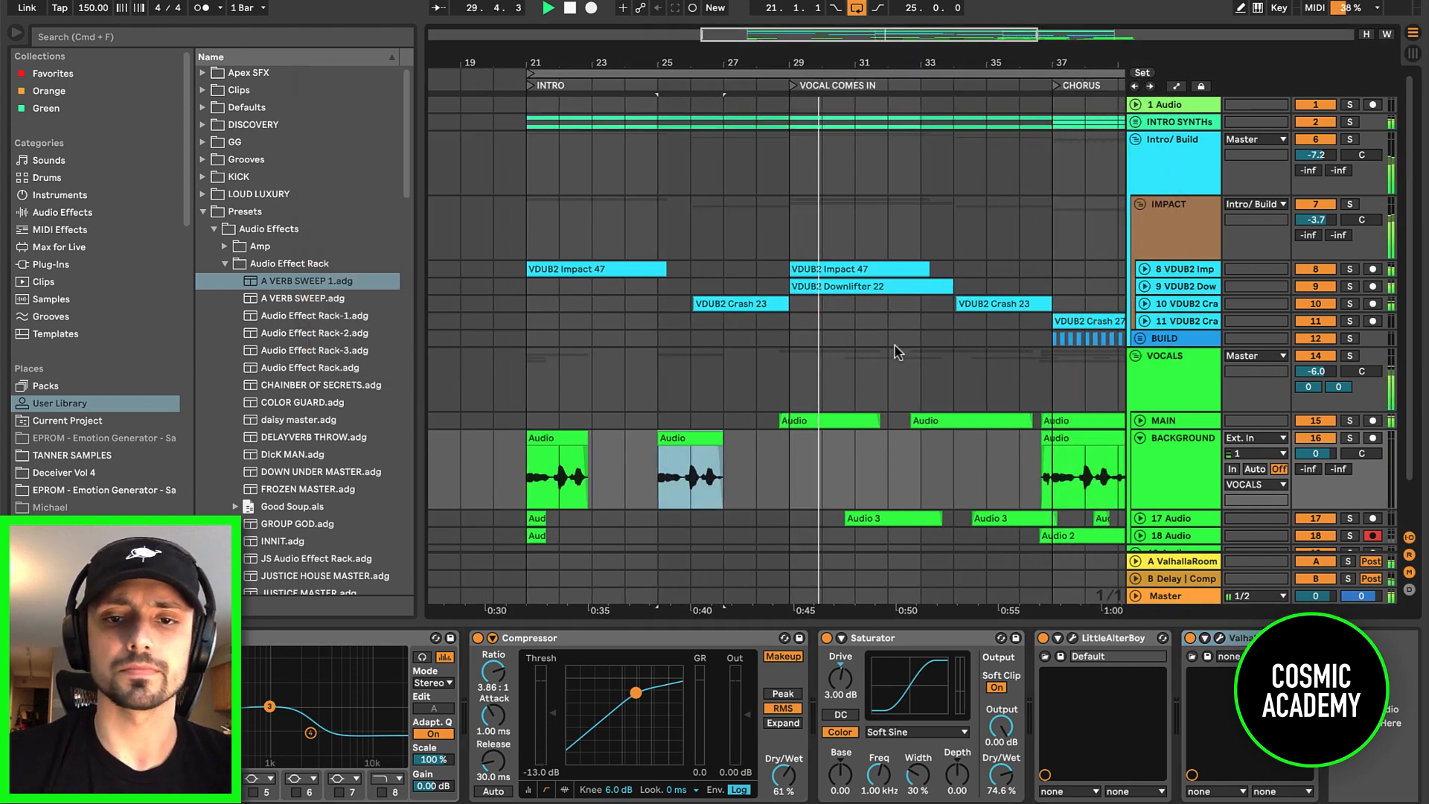
left_click(875, 360)
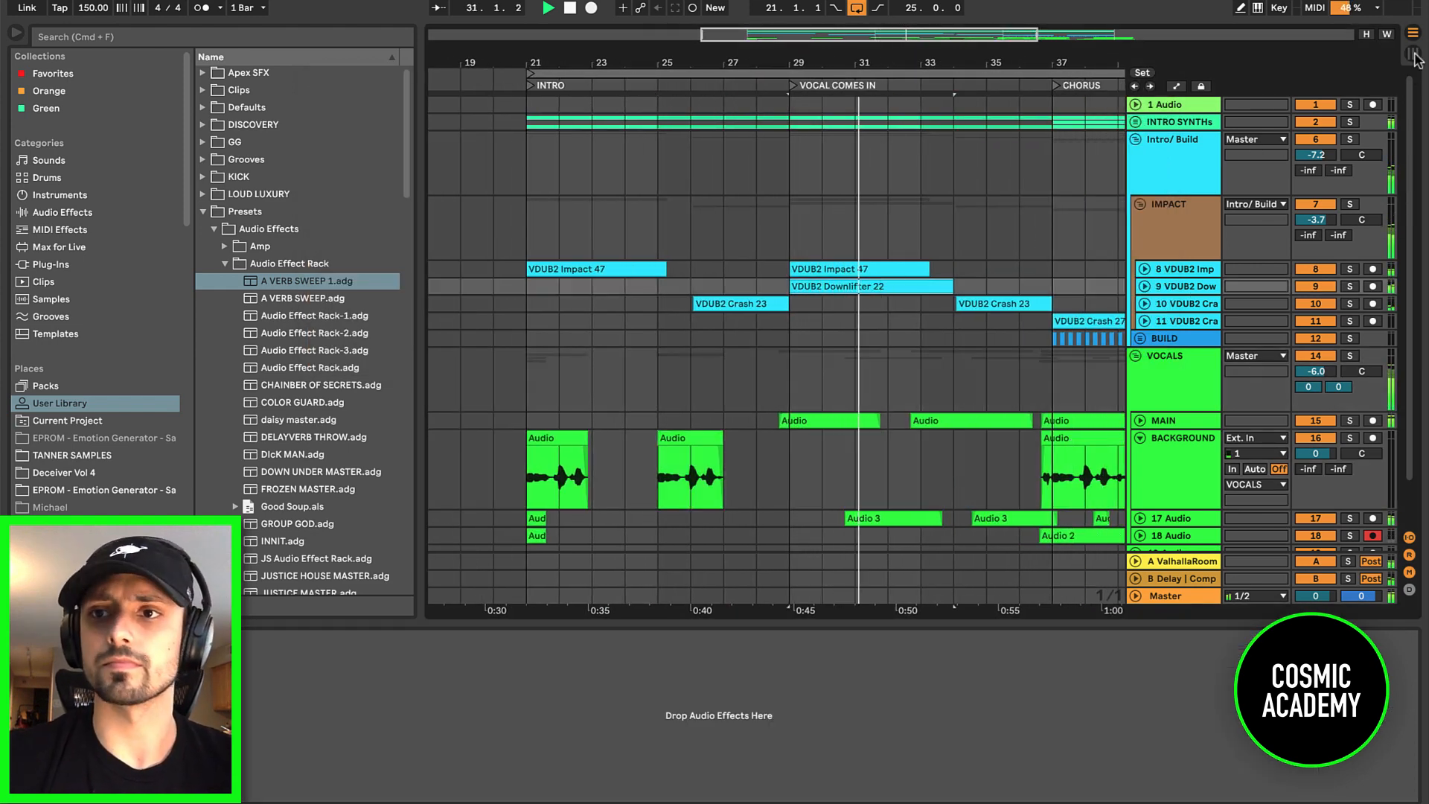
key("Tab")
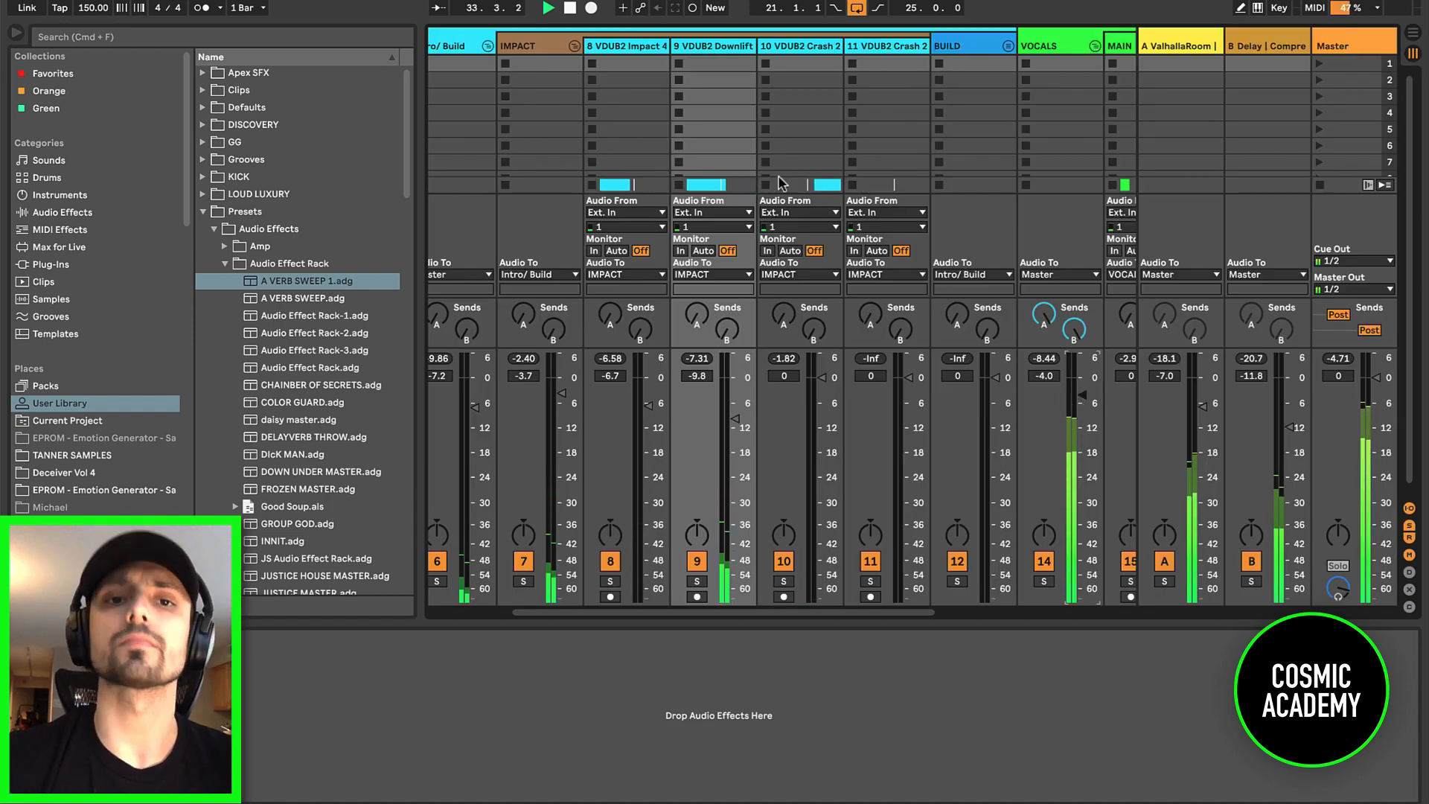
Step: Fold the IMPACT and Intro/Build groups, return to the Arrangement view, and fold the BACKGROUND track
left_click(573, 47)
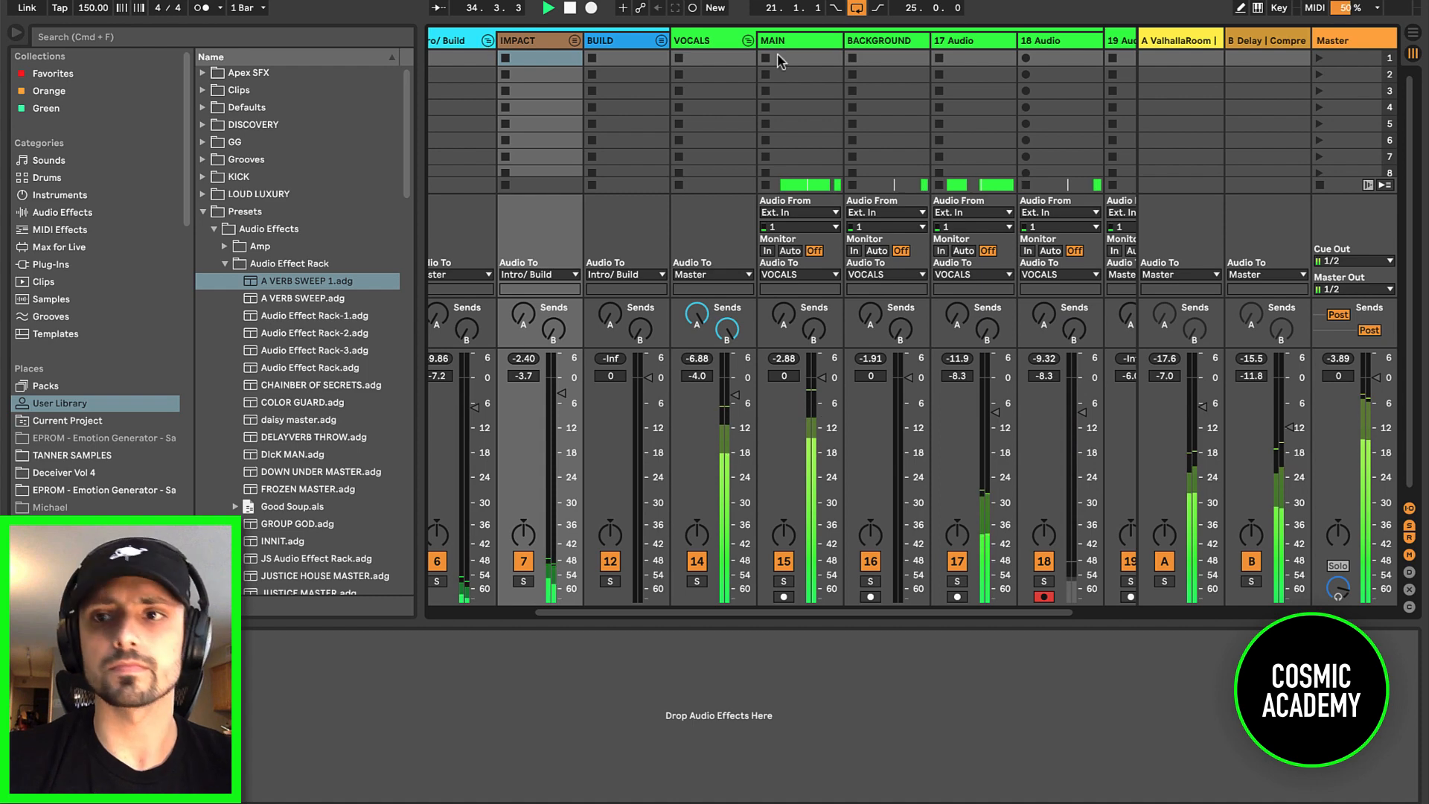
left_click(485, 42)
key("Tab")
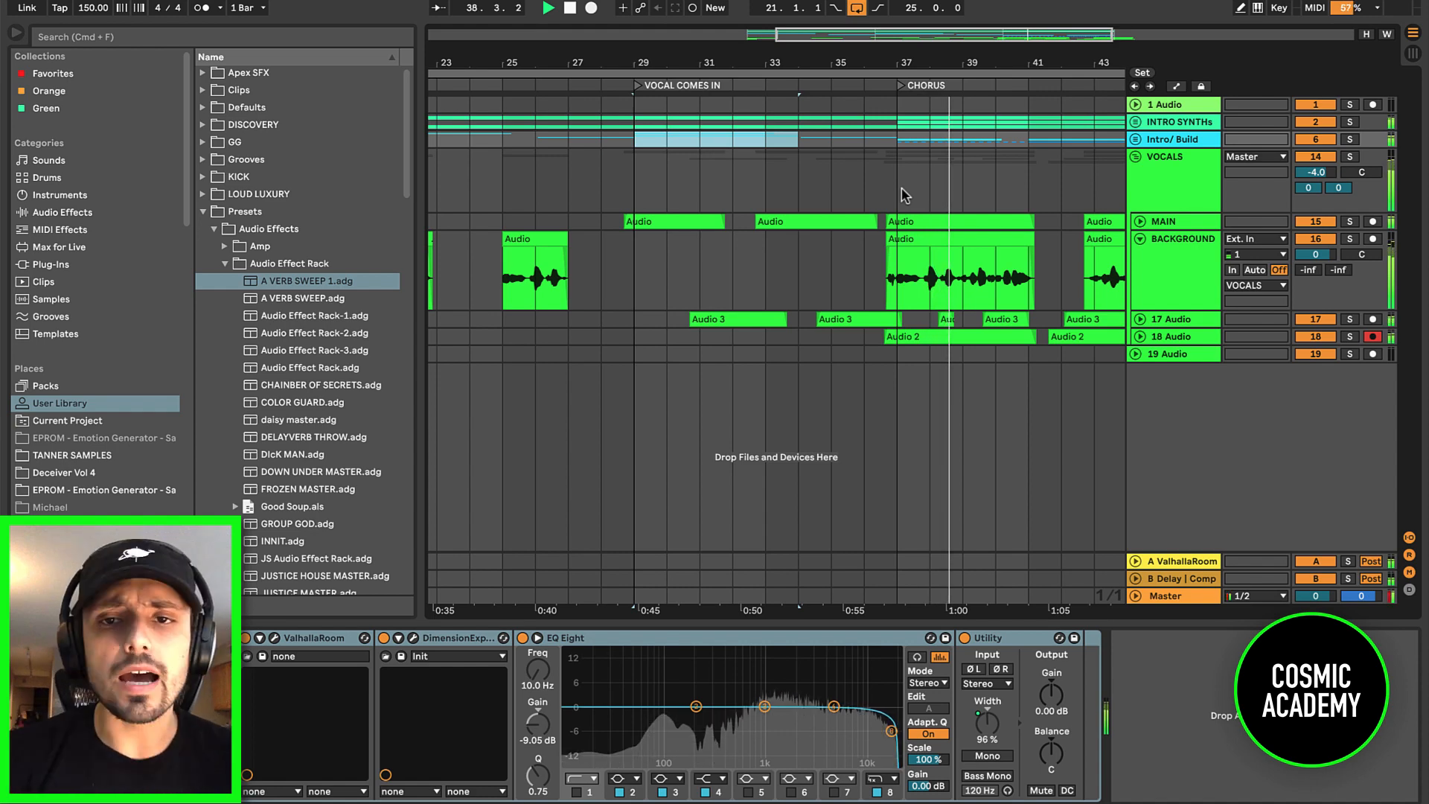
left_click(950, 169)
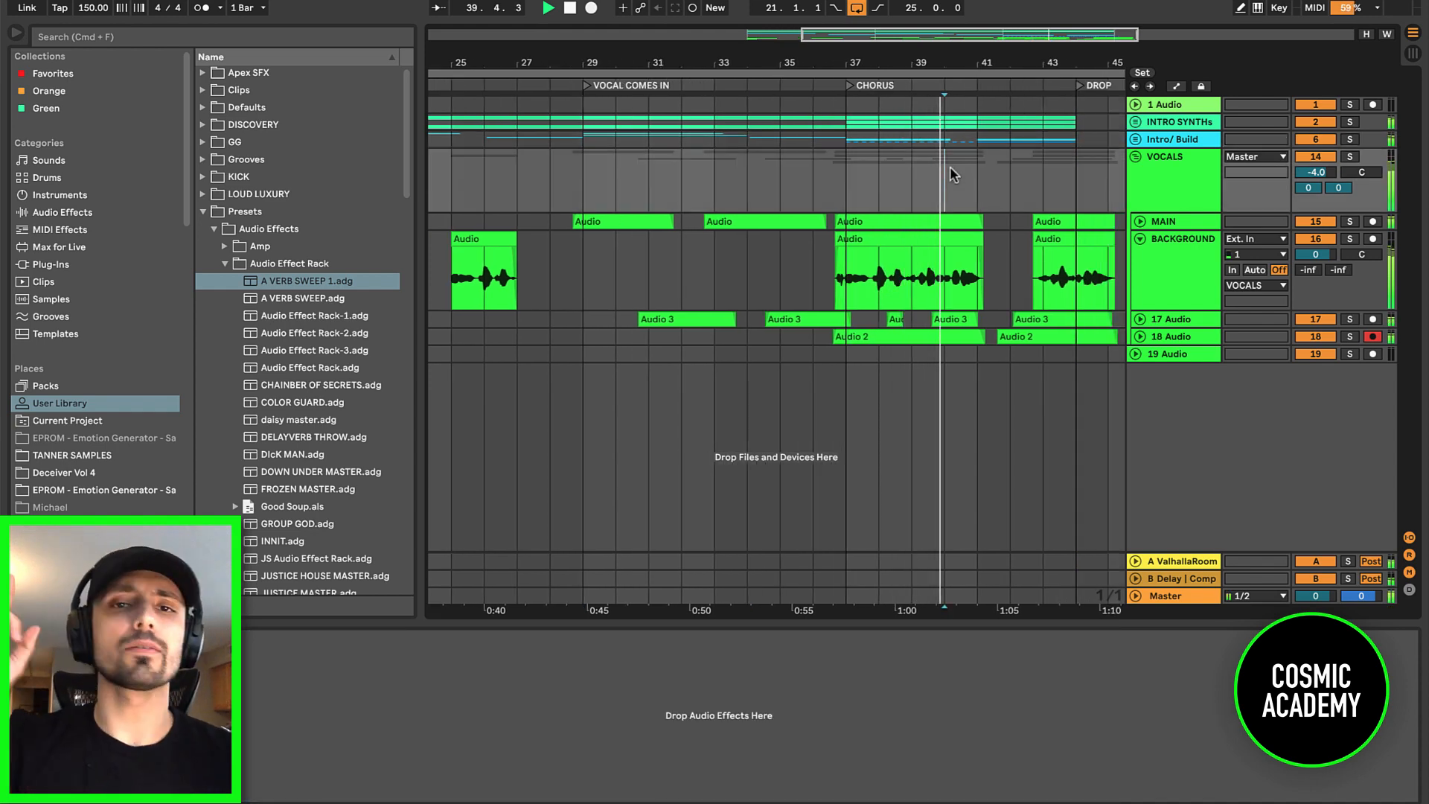
left_click(1138, 238)
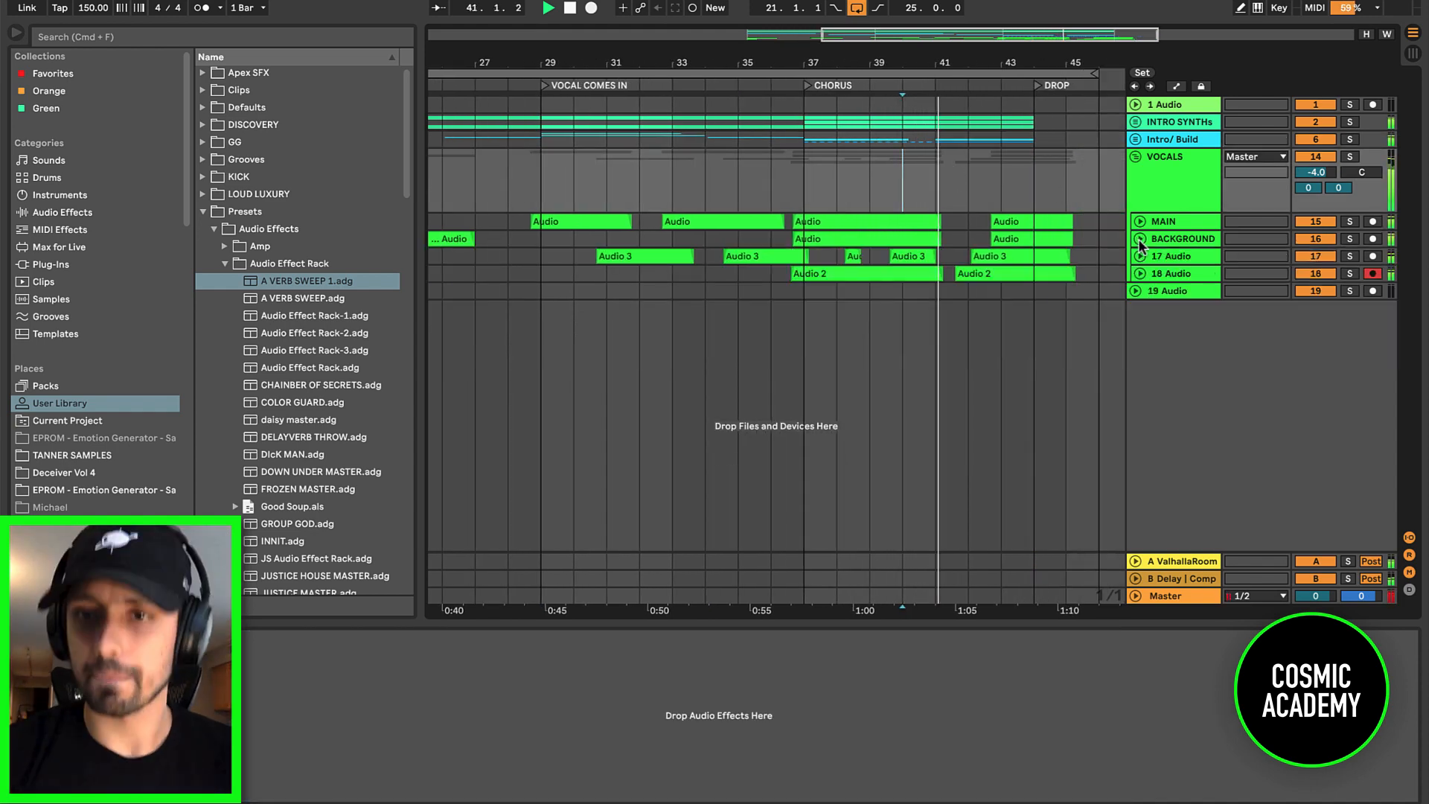
Step: Unfold the INTRO SYNTHs group and its 4 Serum track to examine the chorus clip starting at bar 37
left_click(1135, 122)
left_click(861, 204)
scroll(860, 204, "up", 5)
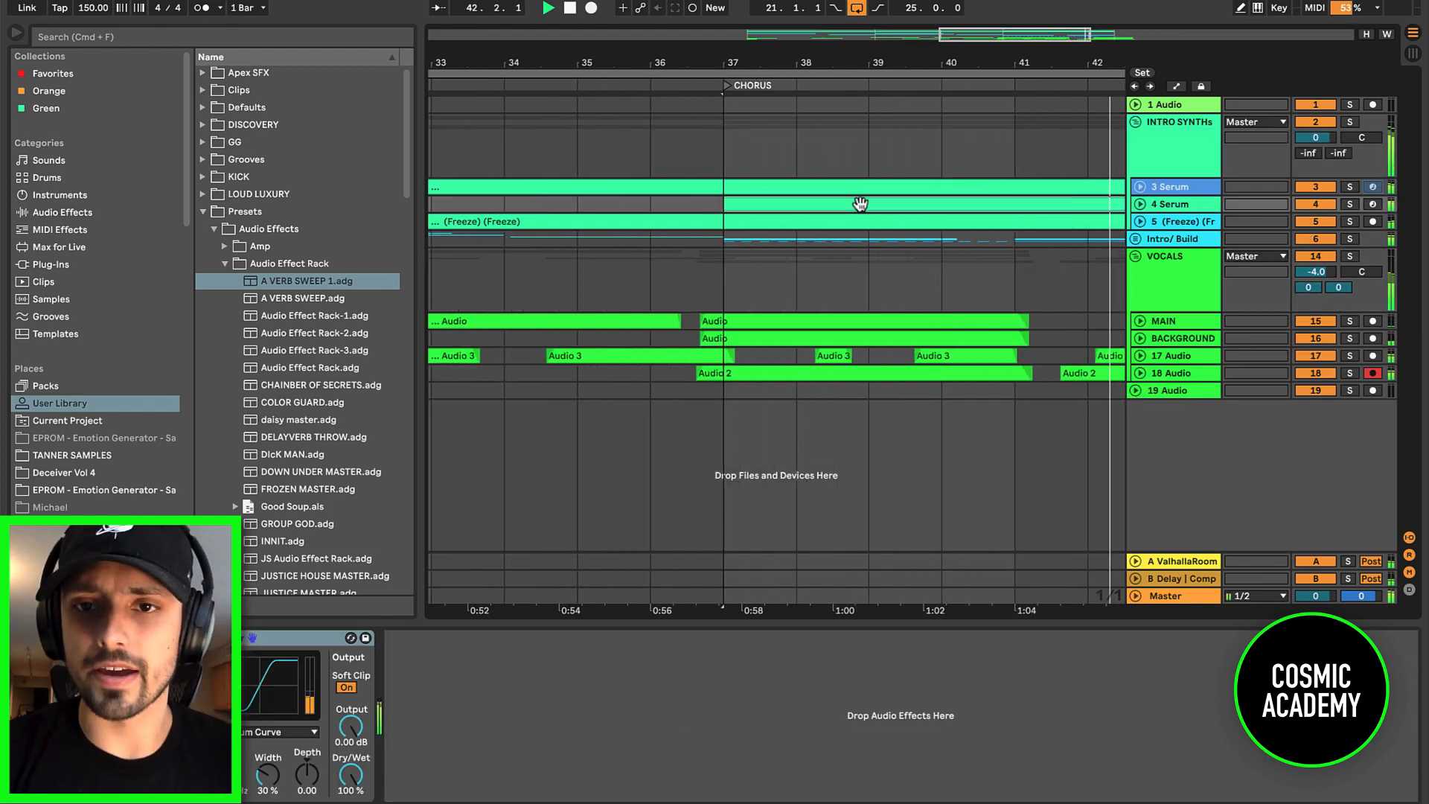
scroll(860, 204, "right", 3)
left_click(1140, 205)
scroll(1036, 207, "down", 3)
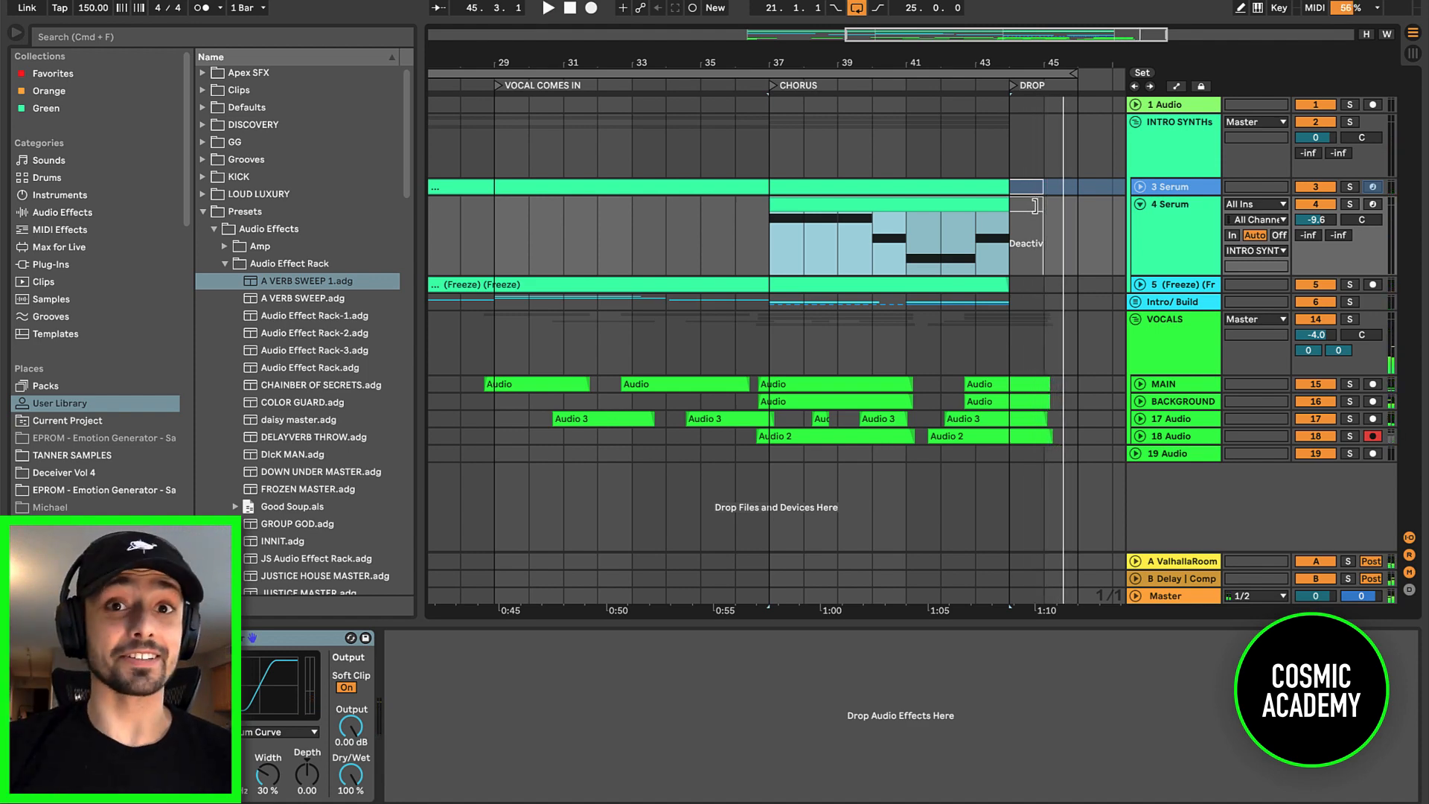
Step: Fold the 4 Serum track and set the playback start on the VOCALS group at bar 36
left_click(1140, 205)
scroll(885, 261, "left", 6)
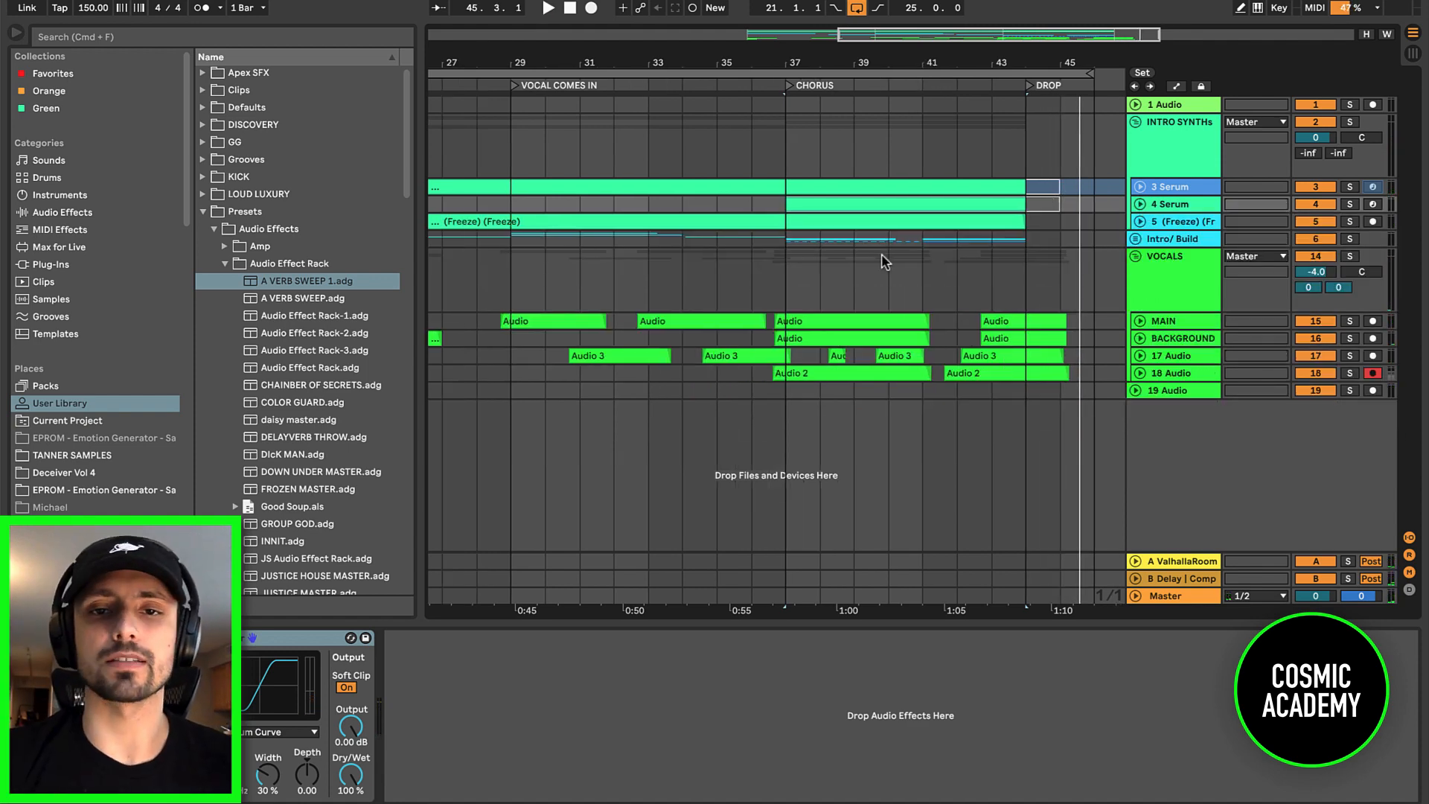
scroll(834, 257, "right", 5)
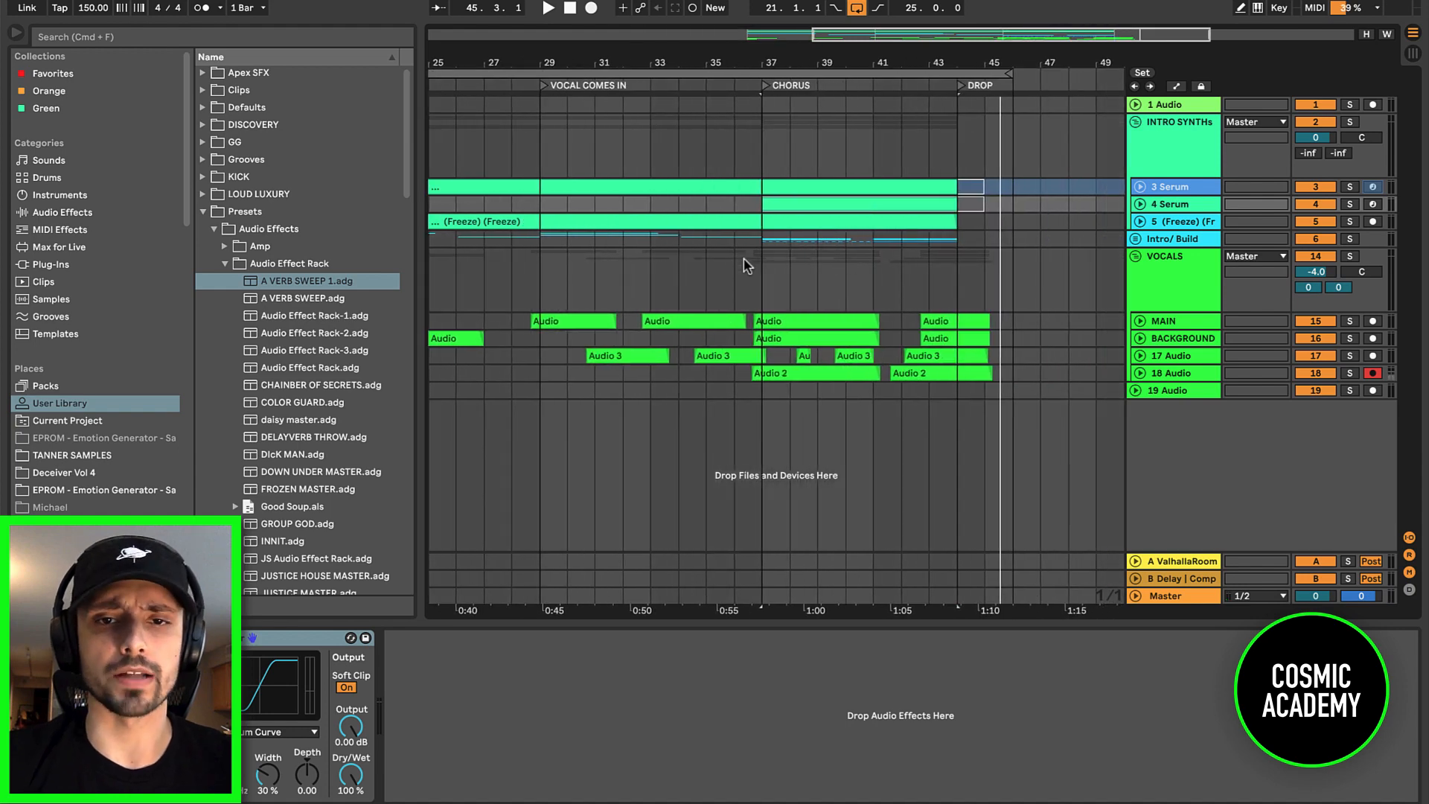
left_click(736, 264)
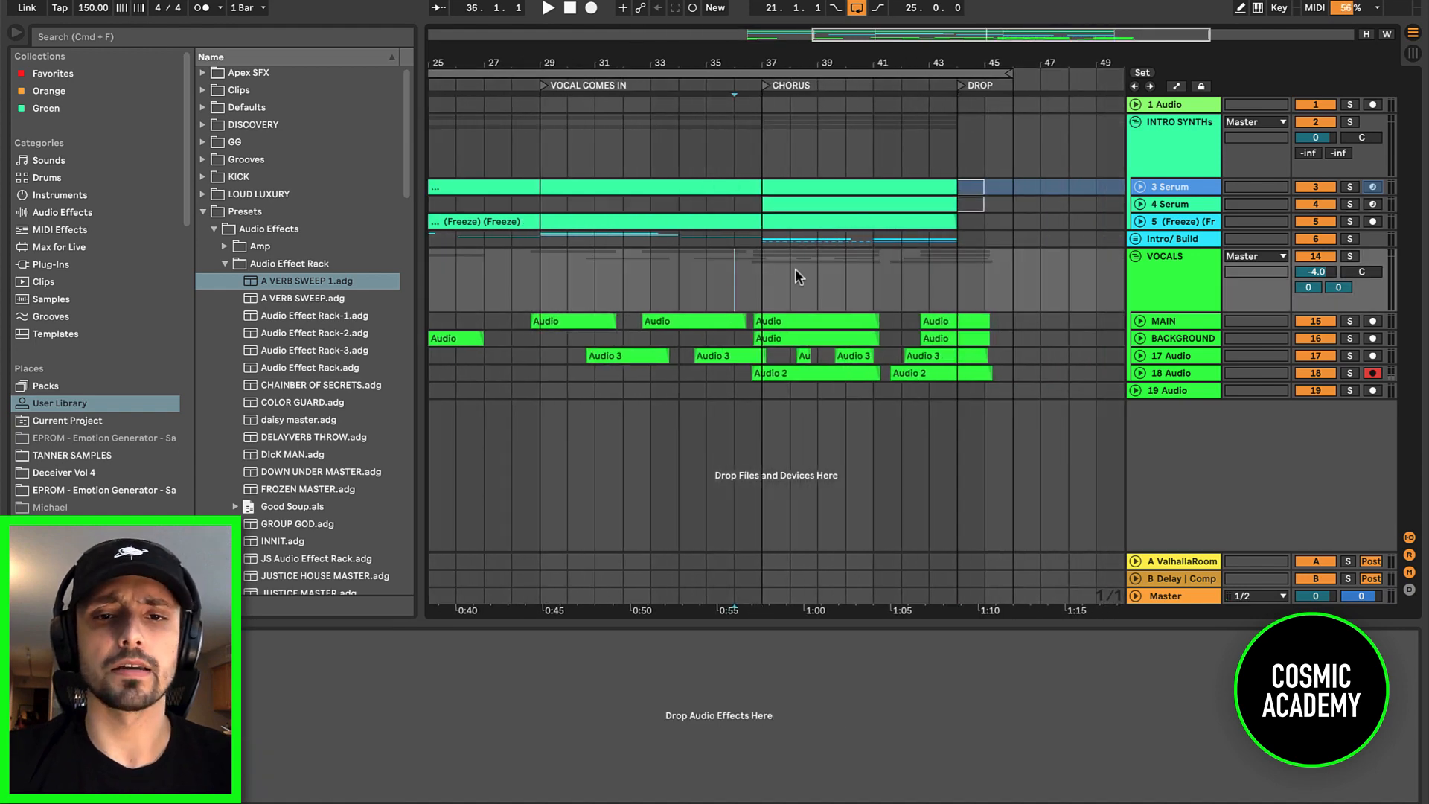
Step: Unfold and solo the 17 Audio track, and play its Audio 3 clip just before bar 41
left_click(1140, 355)
left_click(860, 357)
scroll(860, 357, "up", 5)
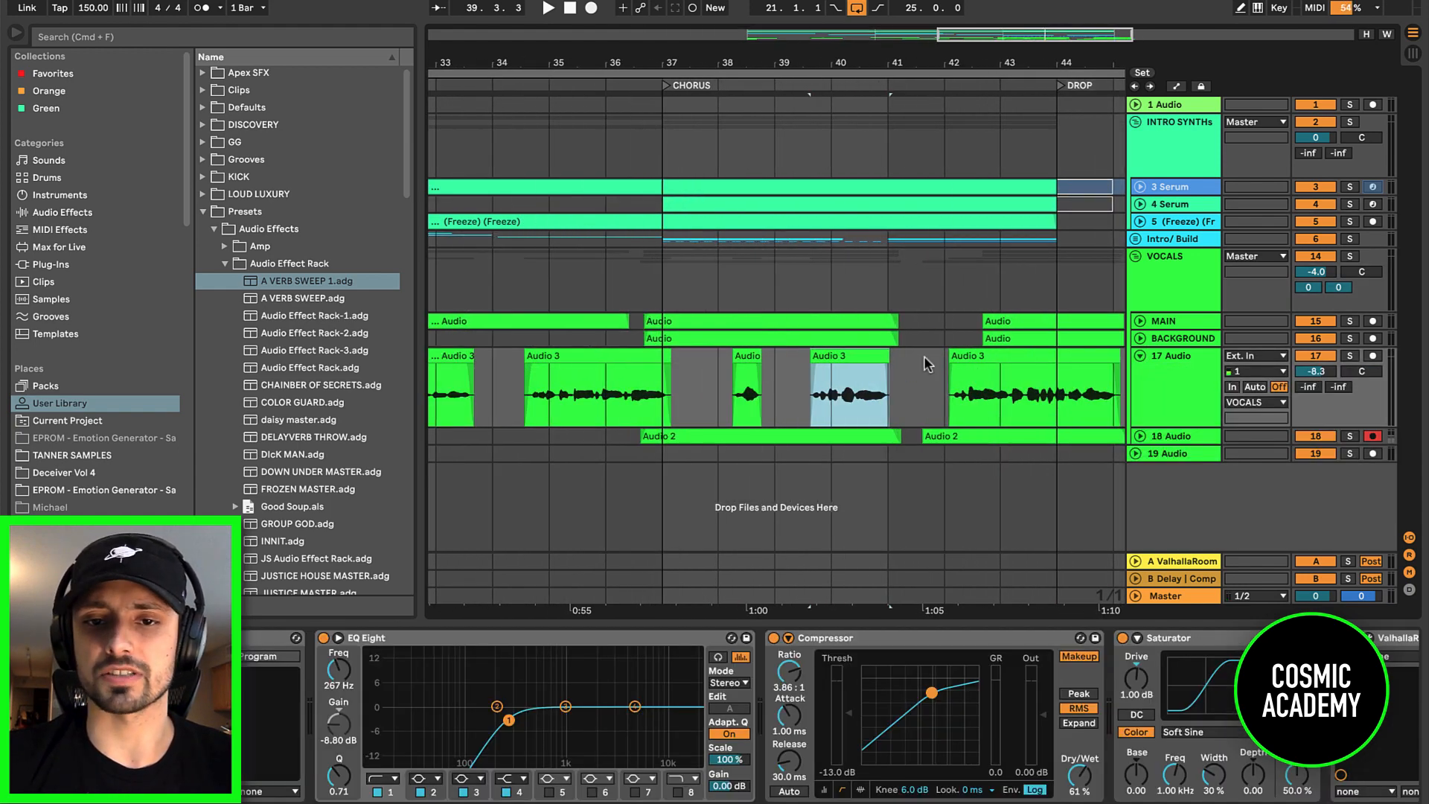
left_click(816, 368)
scroll(817, 369, "up", 5)
left_click(1351, 357)
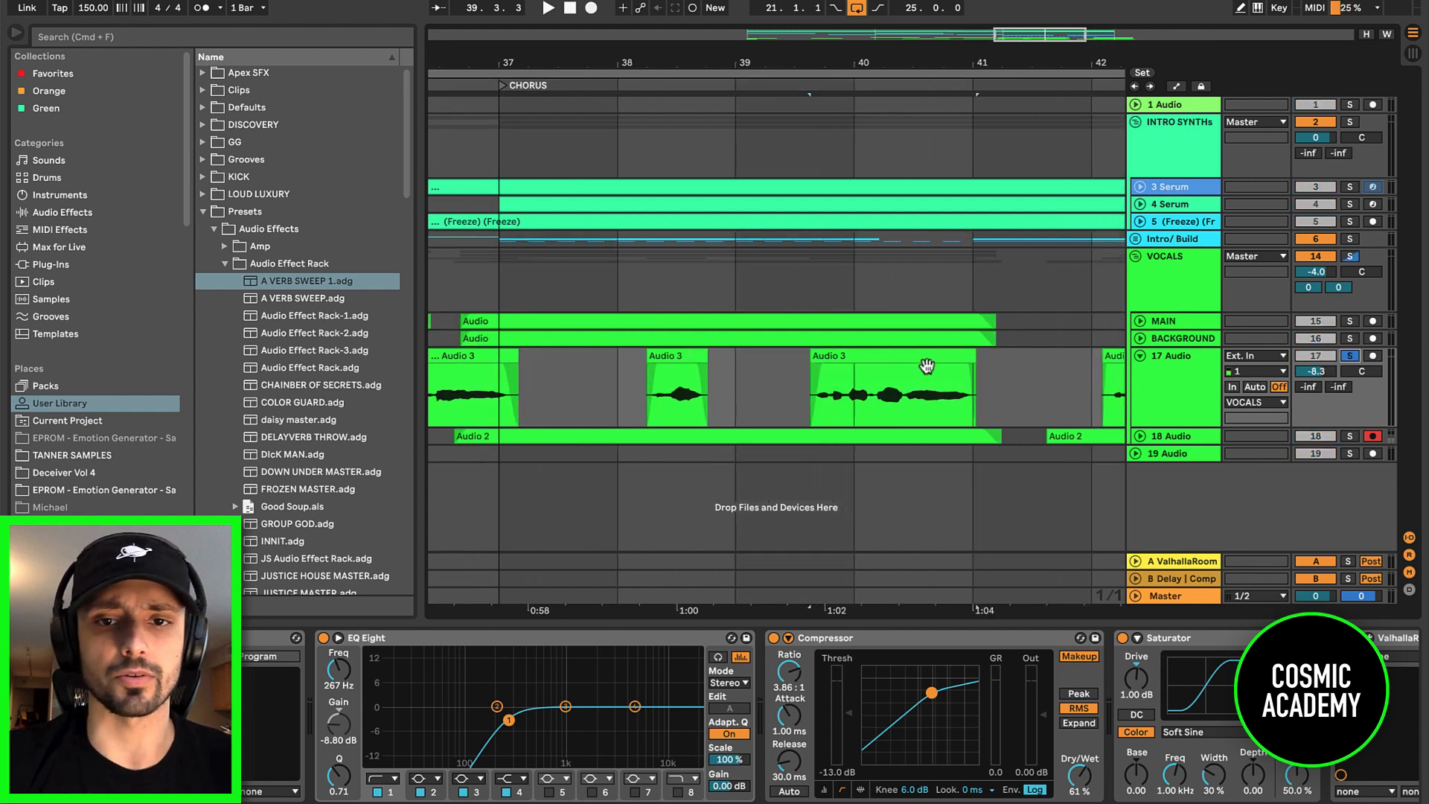
left_click(926, 367)
key("space")
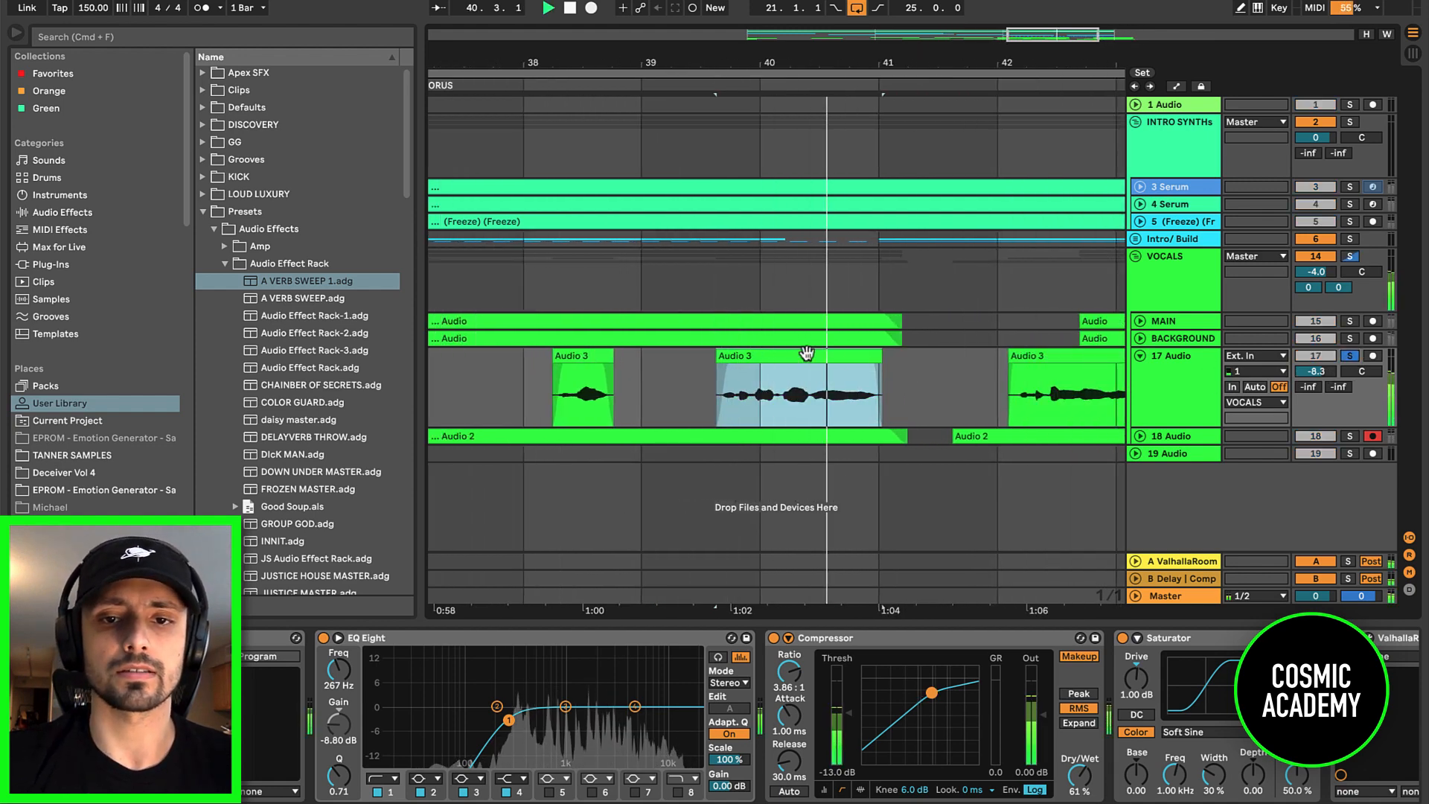
Step: Play the last Audio 3 clip on the 17 Audio track, from bar 42 across the DROP marker
left_click(867, 354)
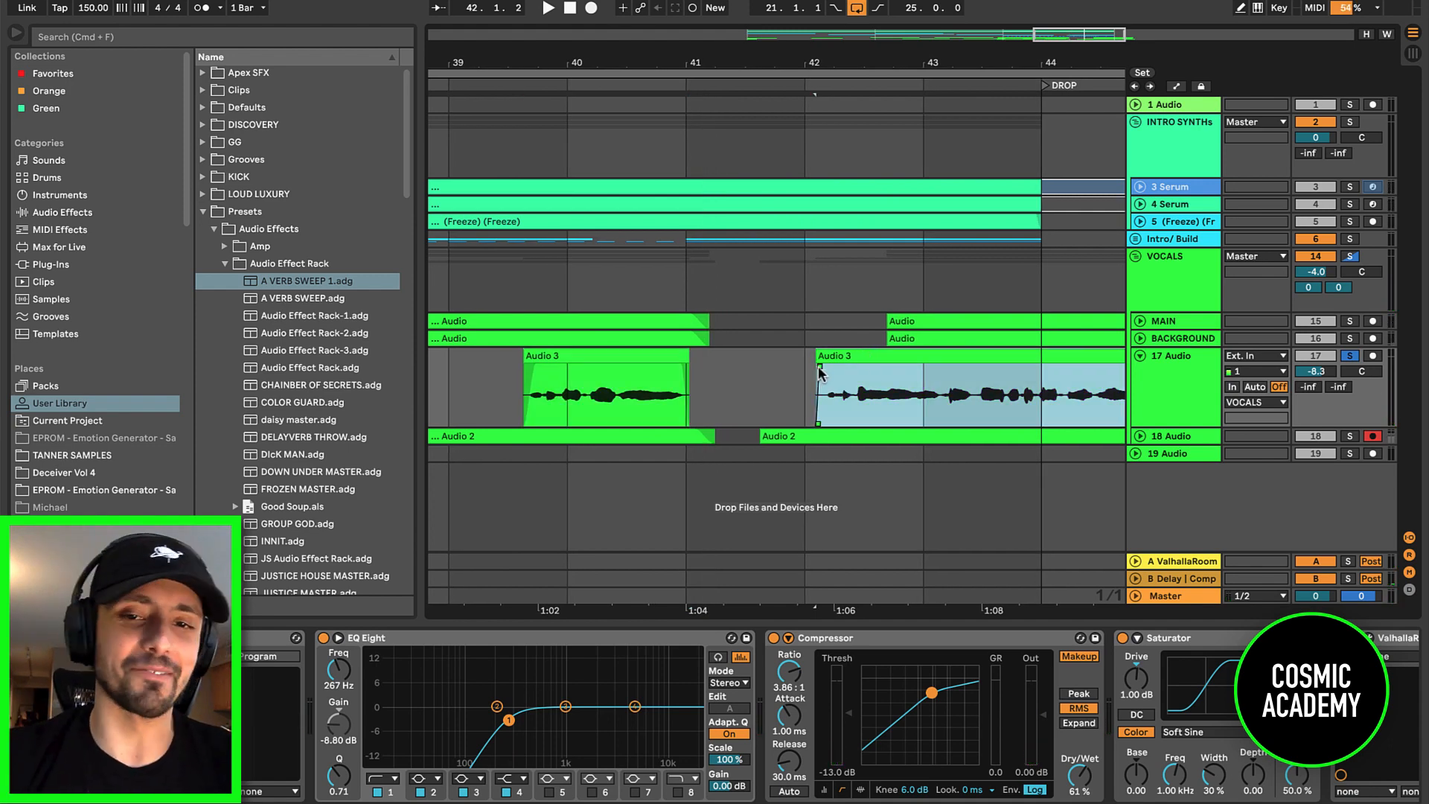
left_click_drag(818, 367, 822, 366)
left_click(867, 354)
scroll(867, 354, "right", 3)
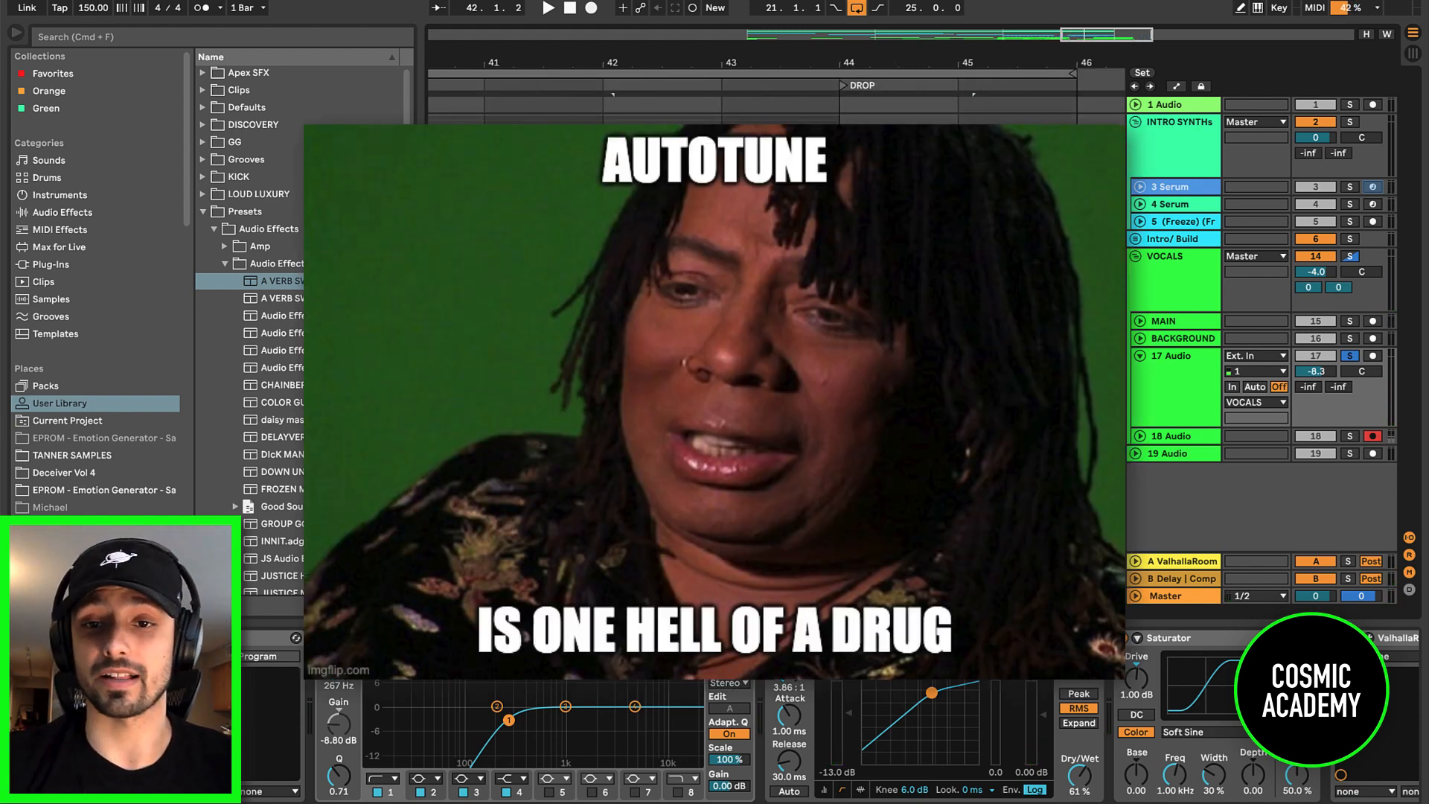
scroll(867, 354, "down", 3)
key("space")
scroll(794, 389, "up", 5)
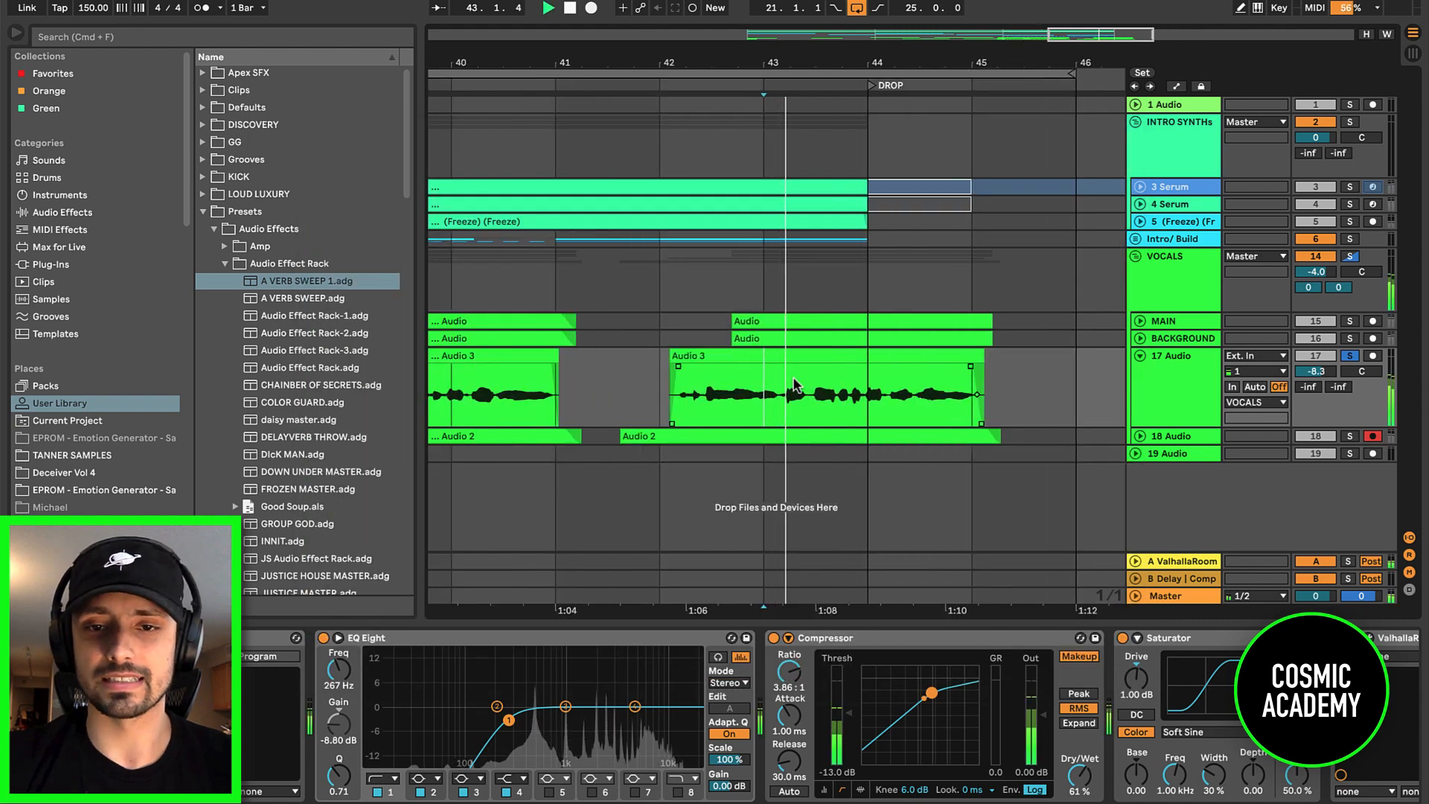
left_click(912, 355)
scroll(916, 395, "right", 3)
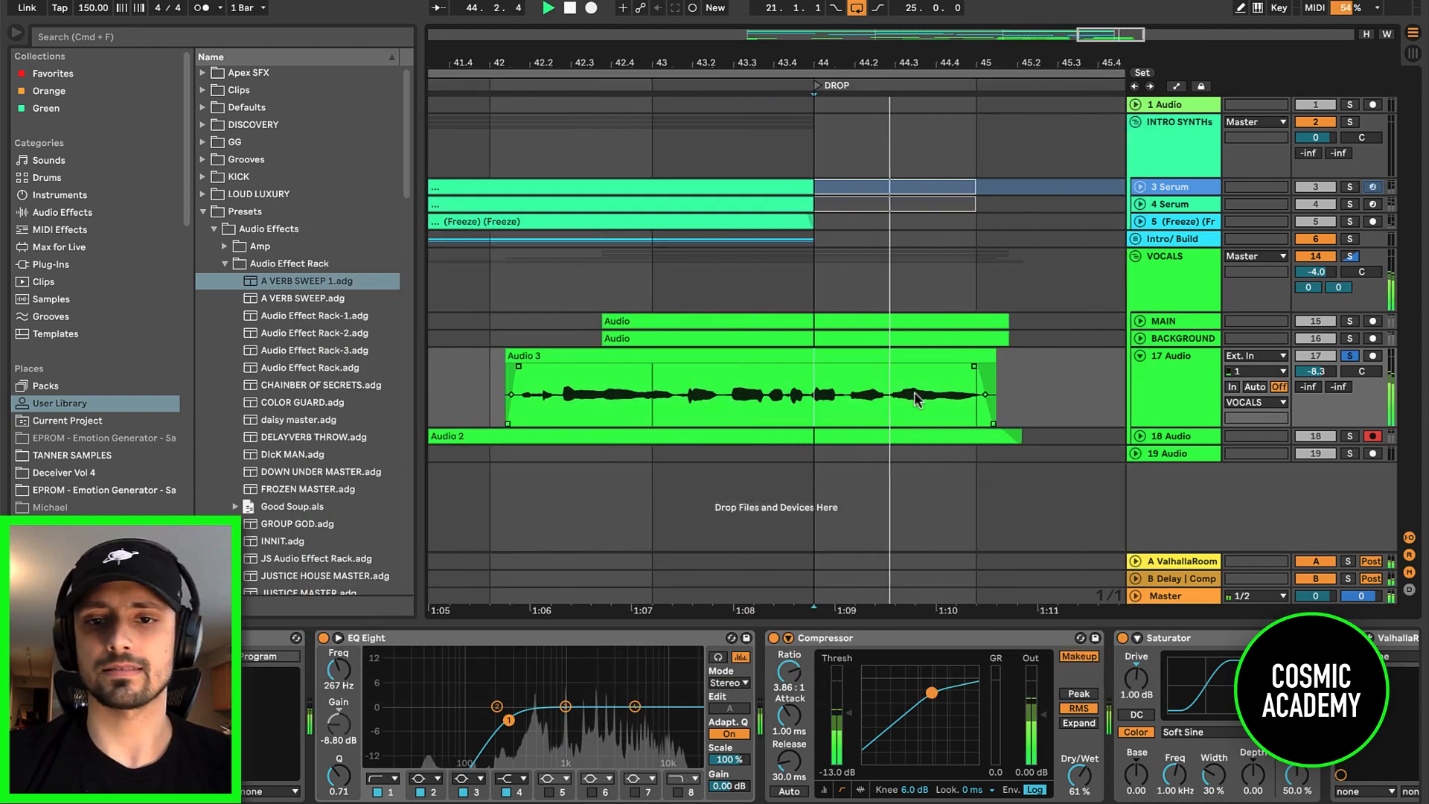
Step: Stop playback, solo the whole VOCALS group instead, and play it from bar 43
key("space")
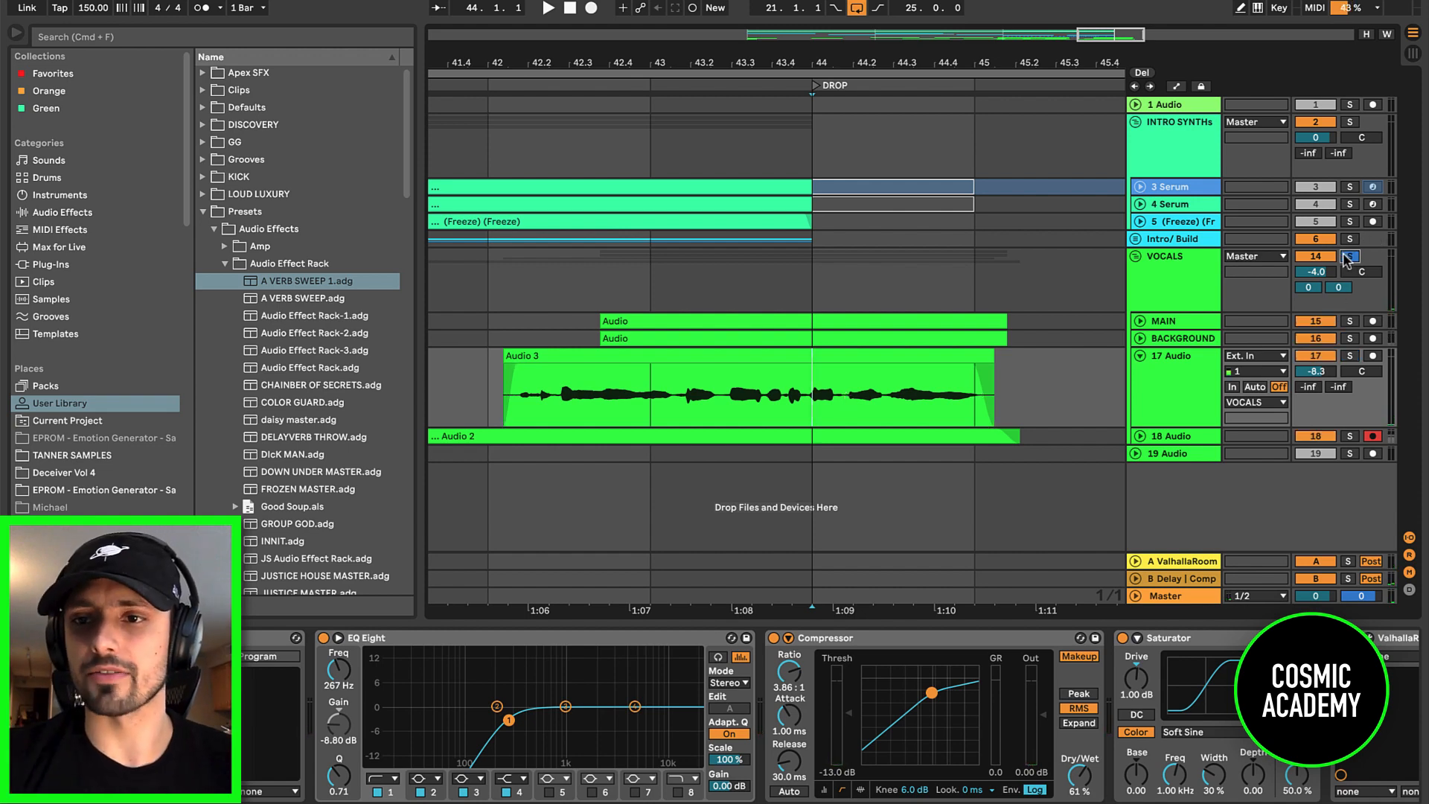
left_click(674, 301)
key("space")
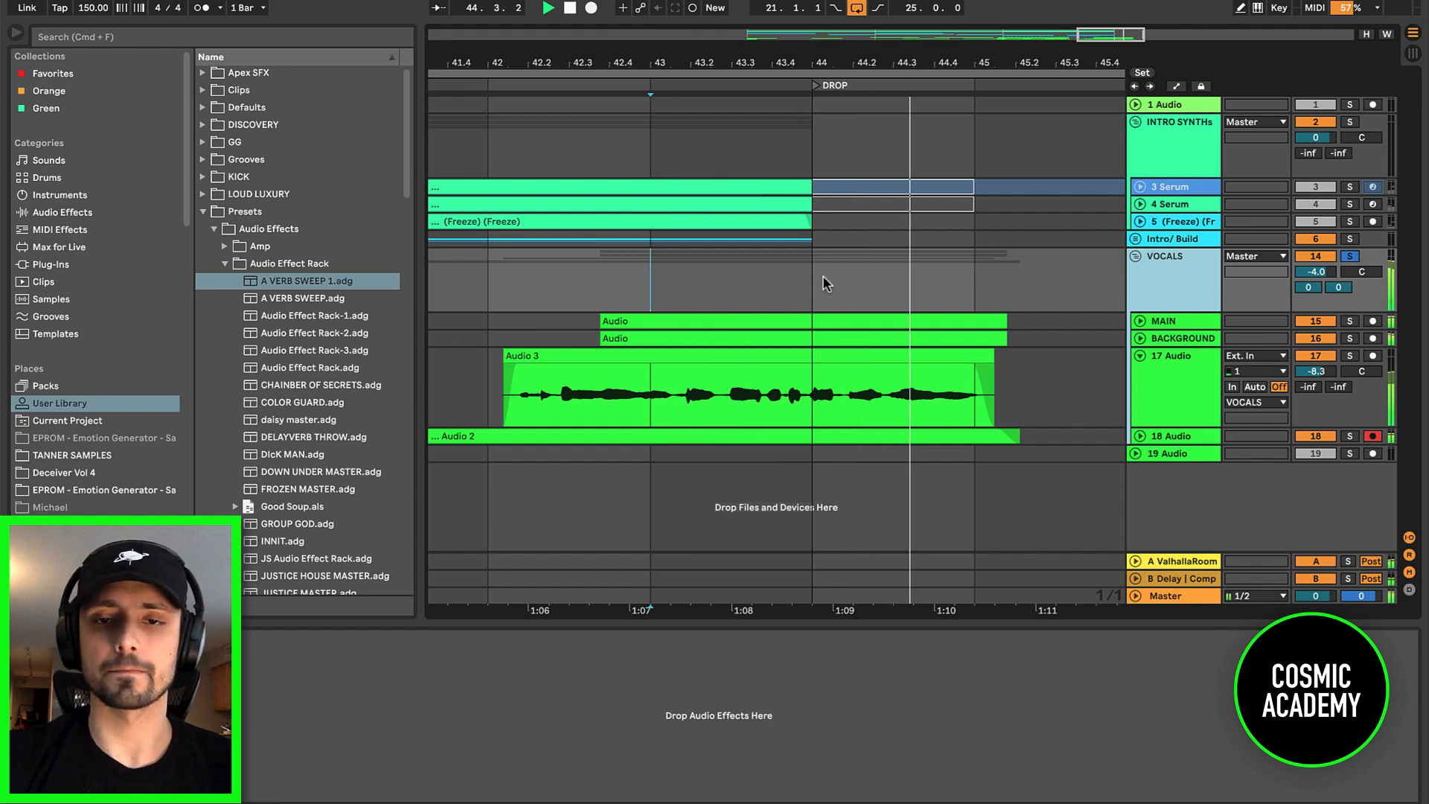
Step: Load the Slate Digital Fresh Air plug-in onto the VOCALS group
left_click(224, 265)
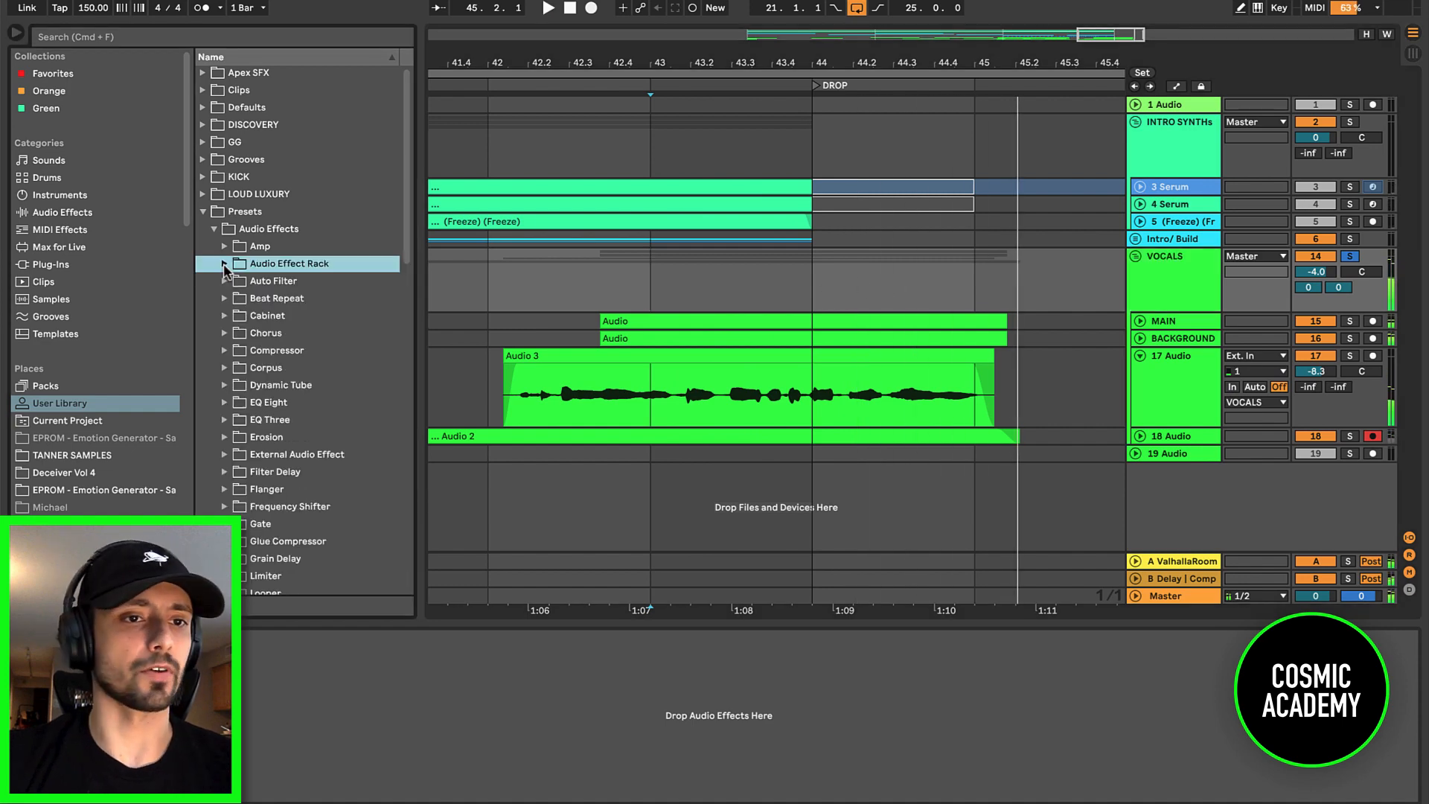
left_click(51, 264)
left_click(214, 195)
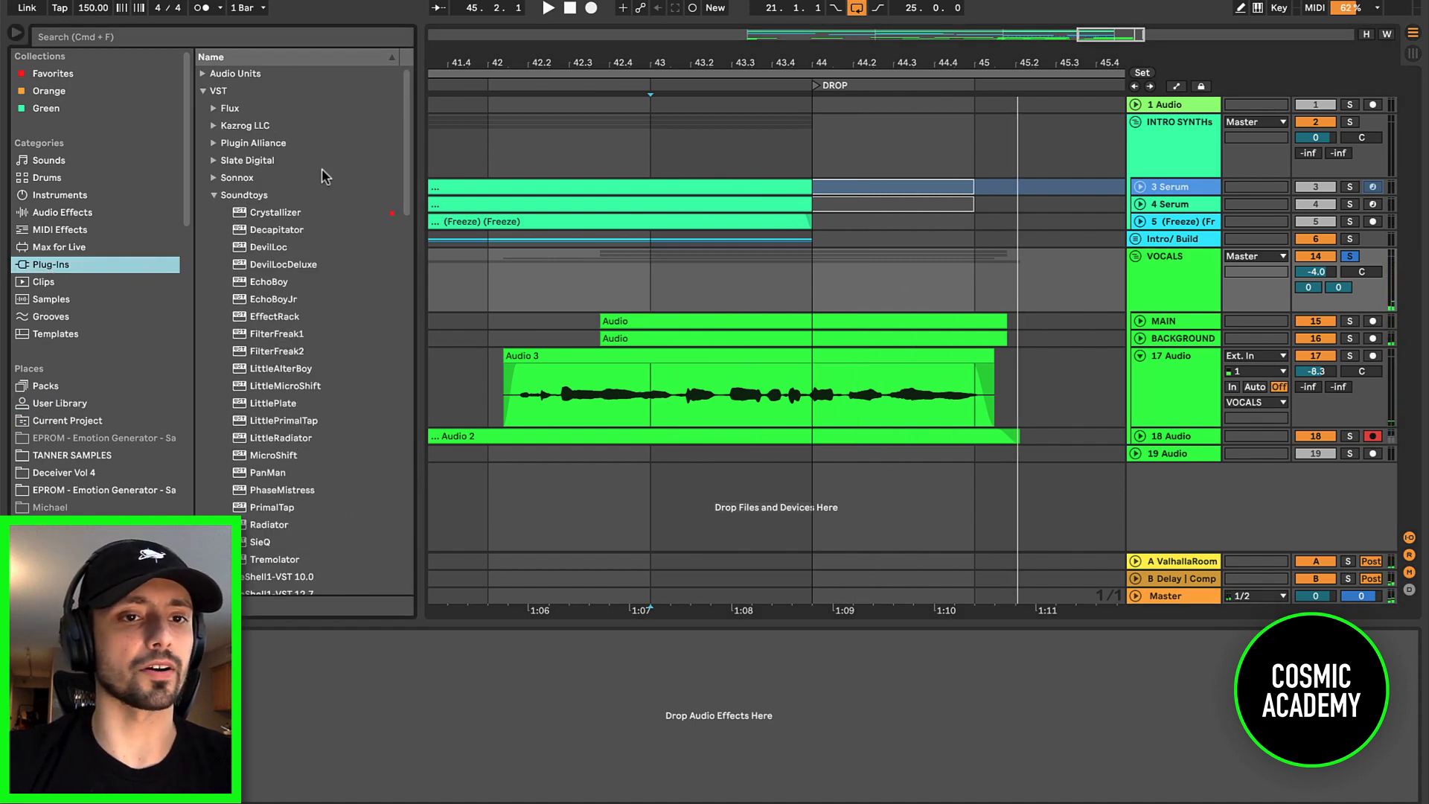
left_click(215, 195)
left_click(213, 161)
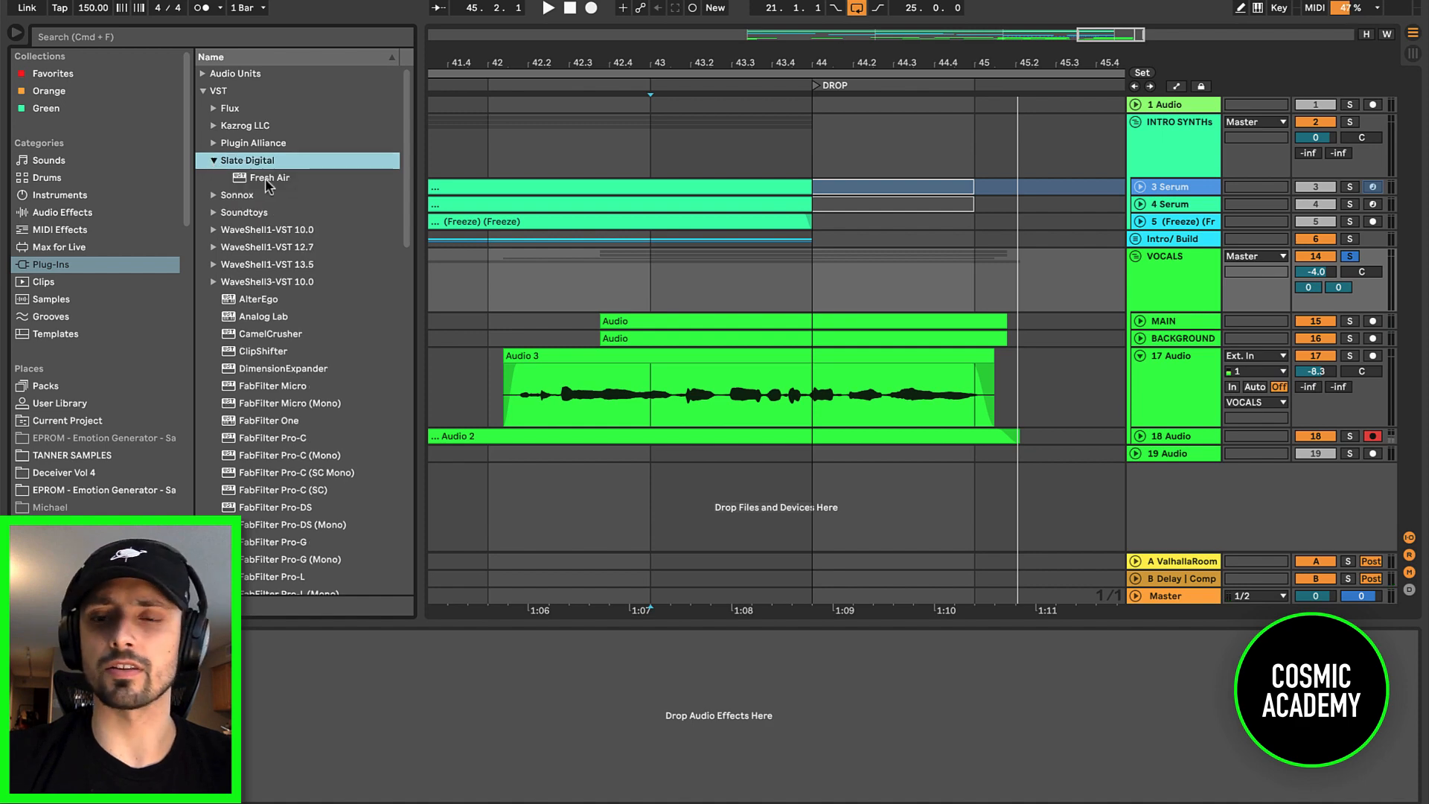
left_click(265, 179)
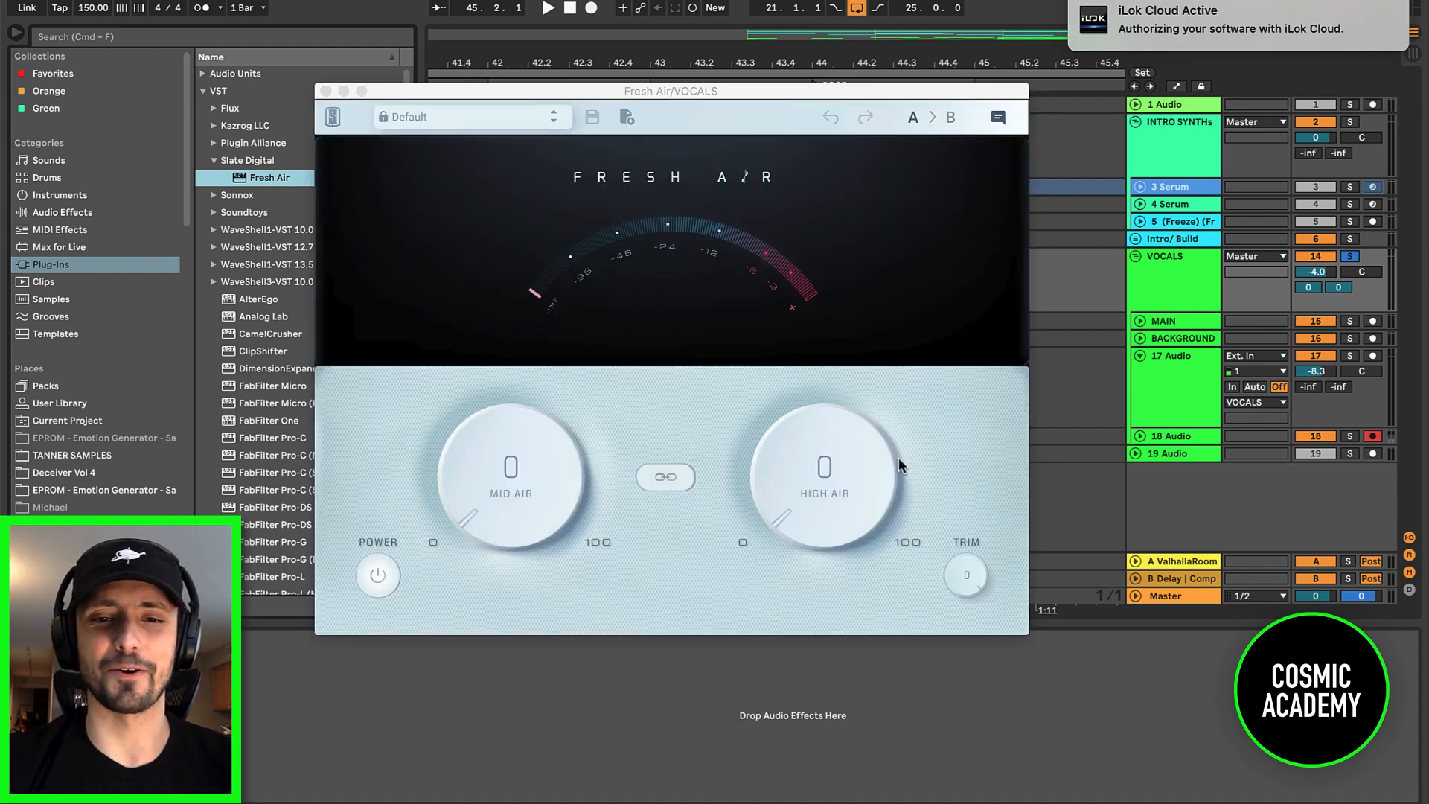
Step: Set Fresh Air's Mid Air and High Air both to 10, and close the plug-in window
left_click_drag(899, 457, 807, 531)
left_click_drag(574, 486, 543, 408)
left_click_drag(815, 484, 815, 502)
left_click_drag(573, 477, 577, 498)
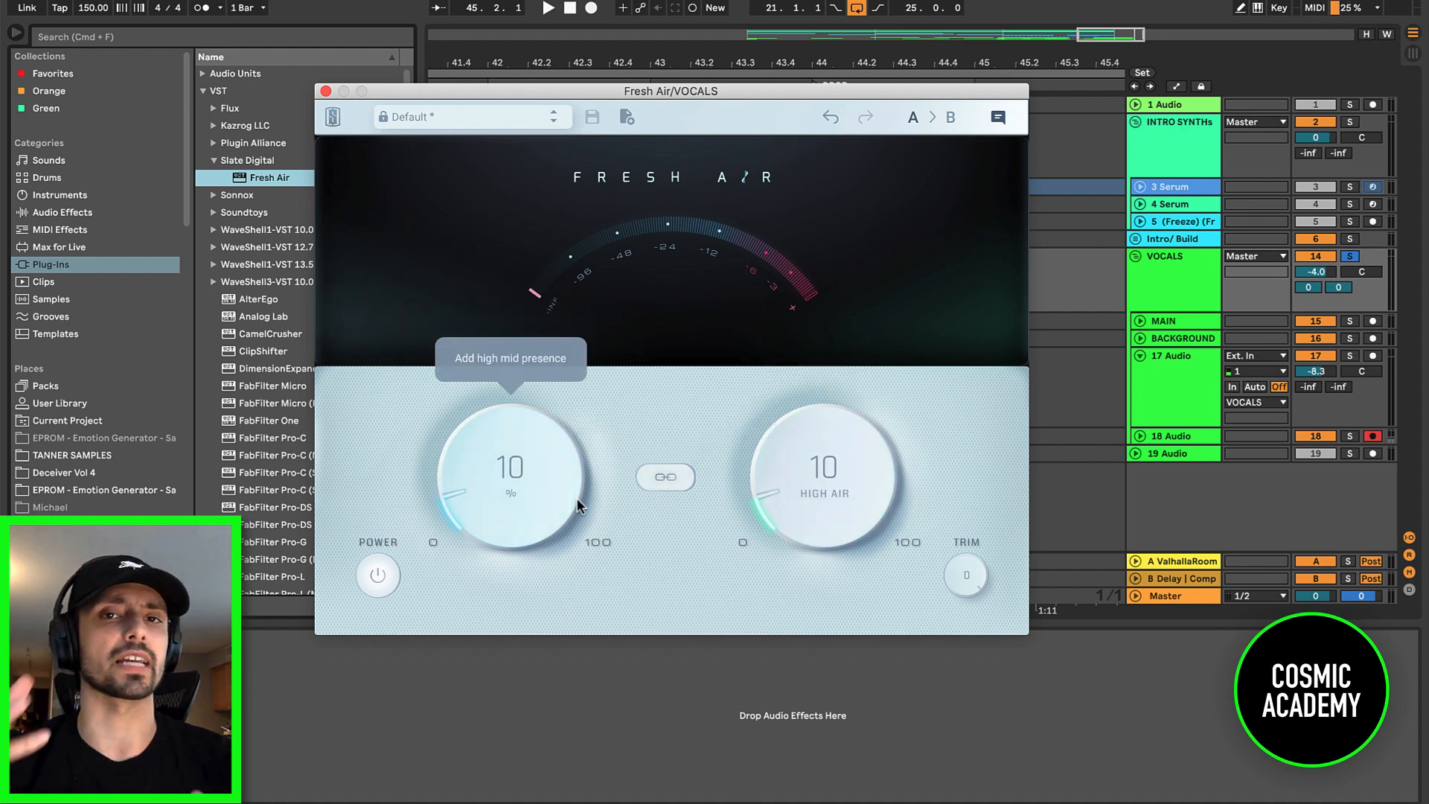
left_click_drag(578, 498, 577, 498)
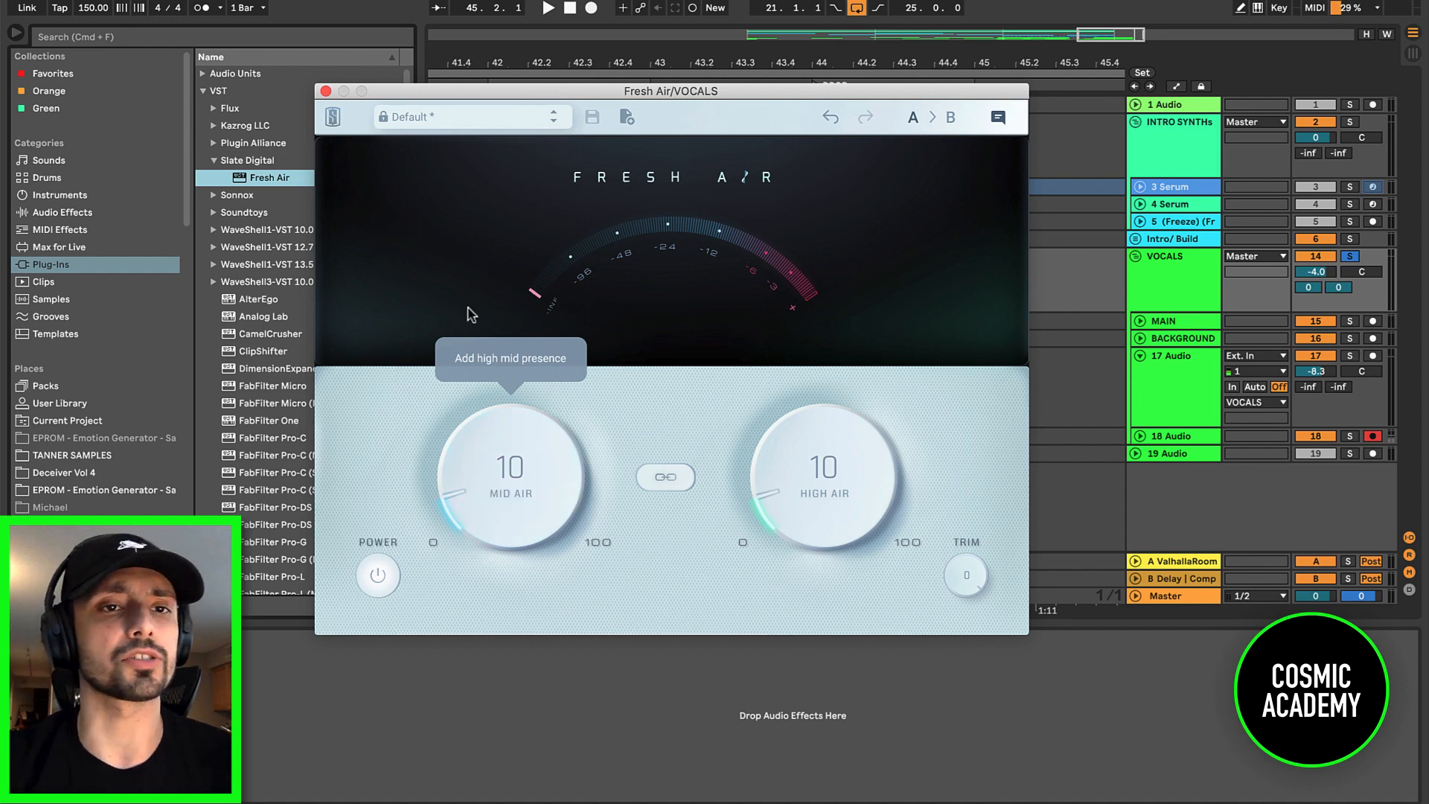
left_click(325, 91)
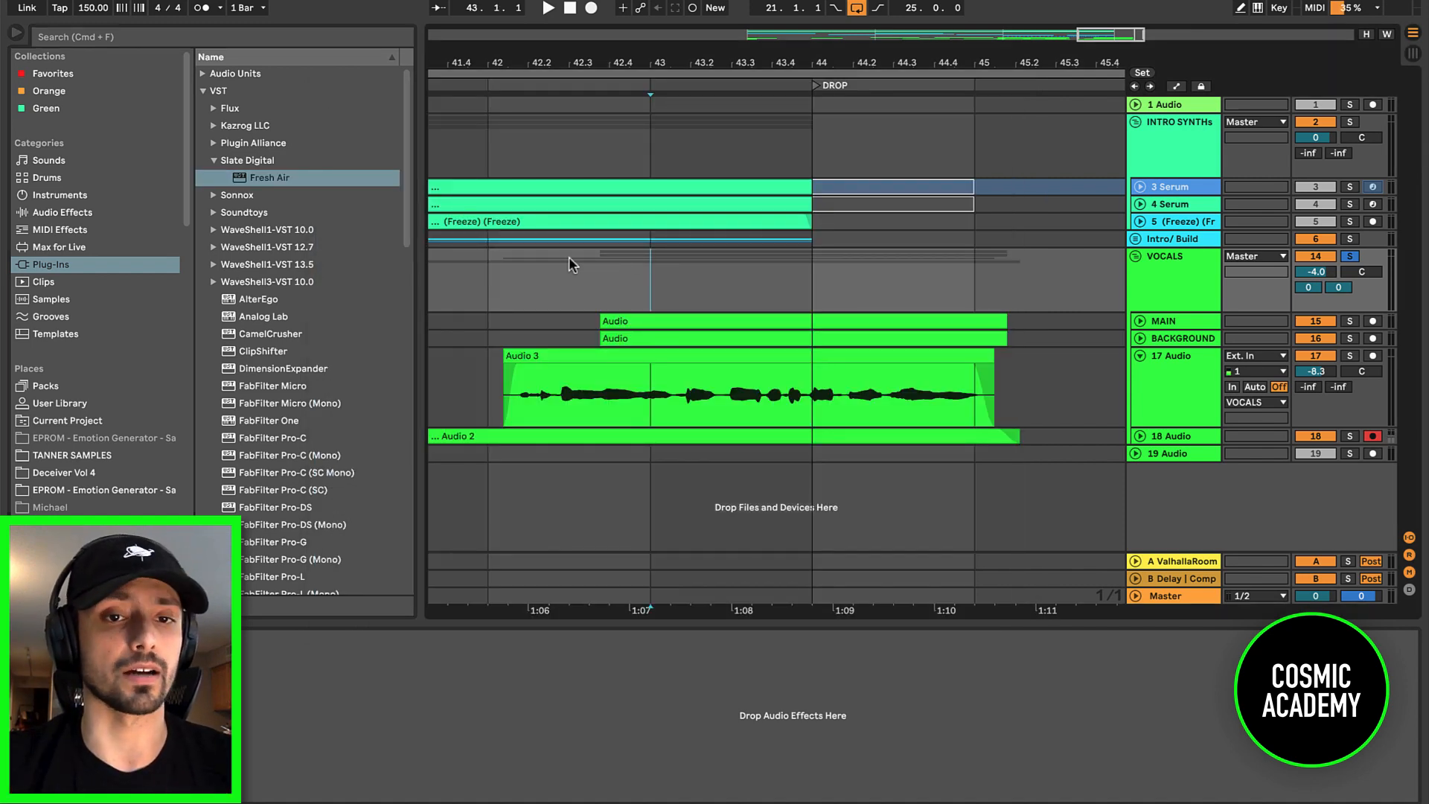
Step: Play the soloed vocals from bar 42, raise Fresh Air's High Air to 14, and close the plug-in window
left_click(511, 272)
key("space")
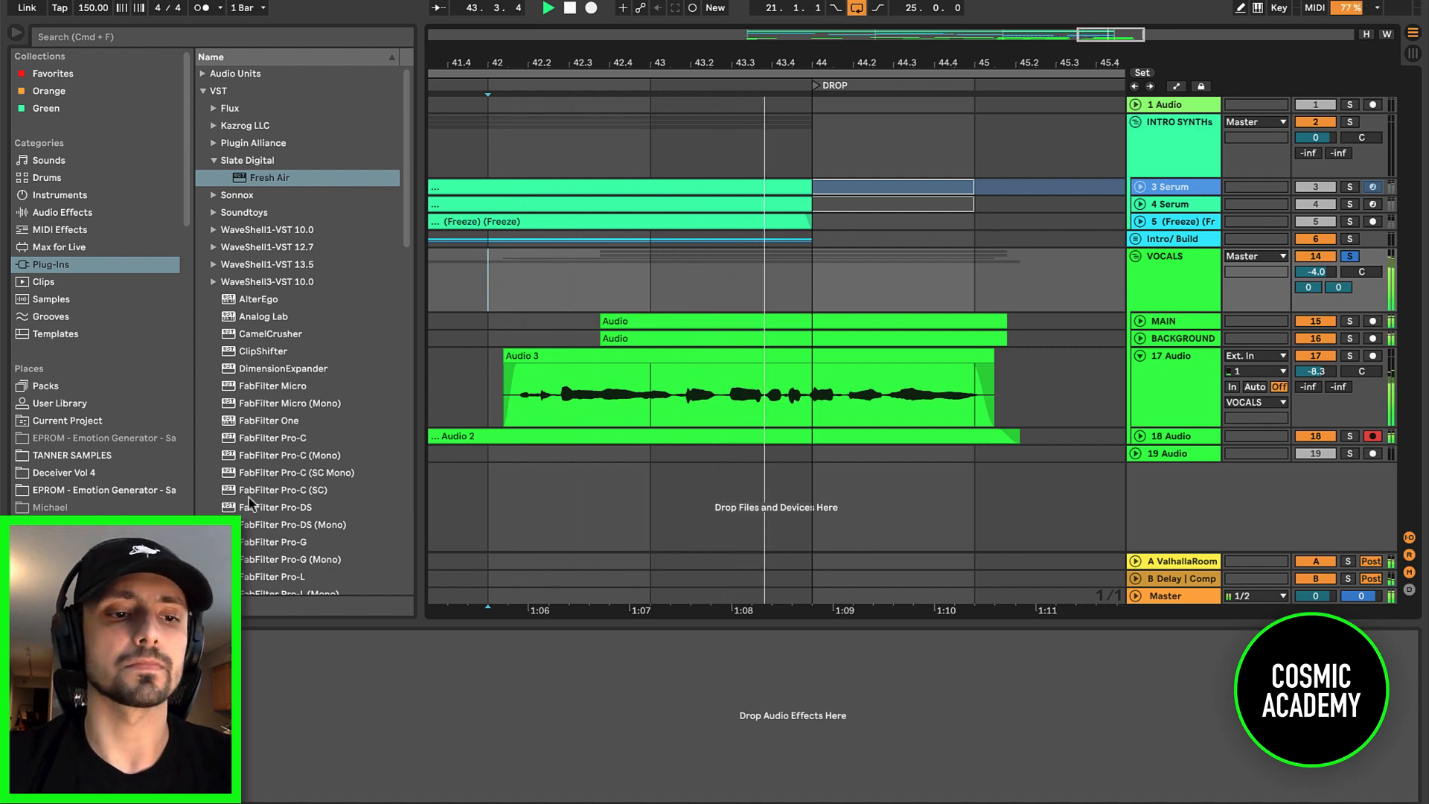
left_click(50, 641)
left_click_drag(819, 435, 819, 419)
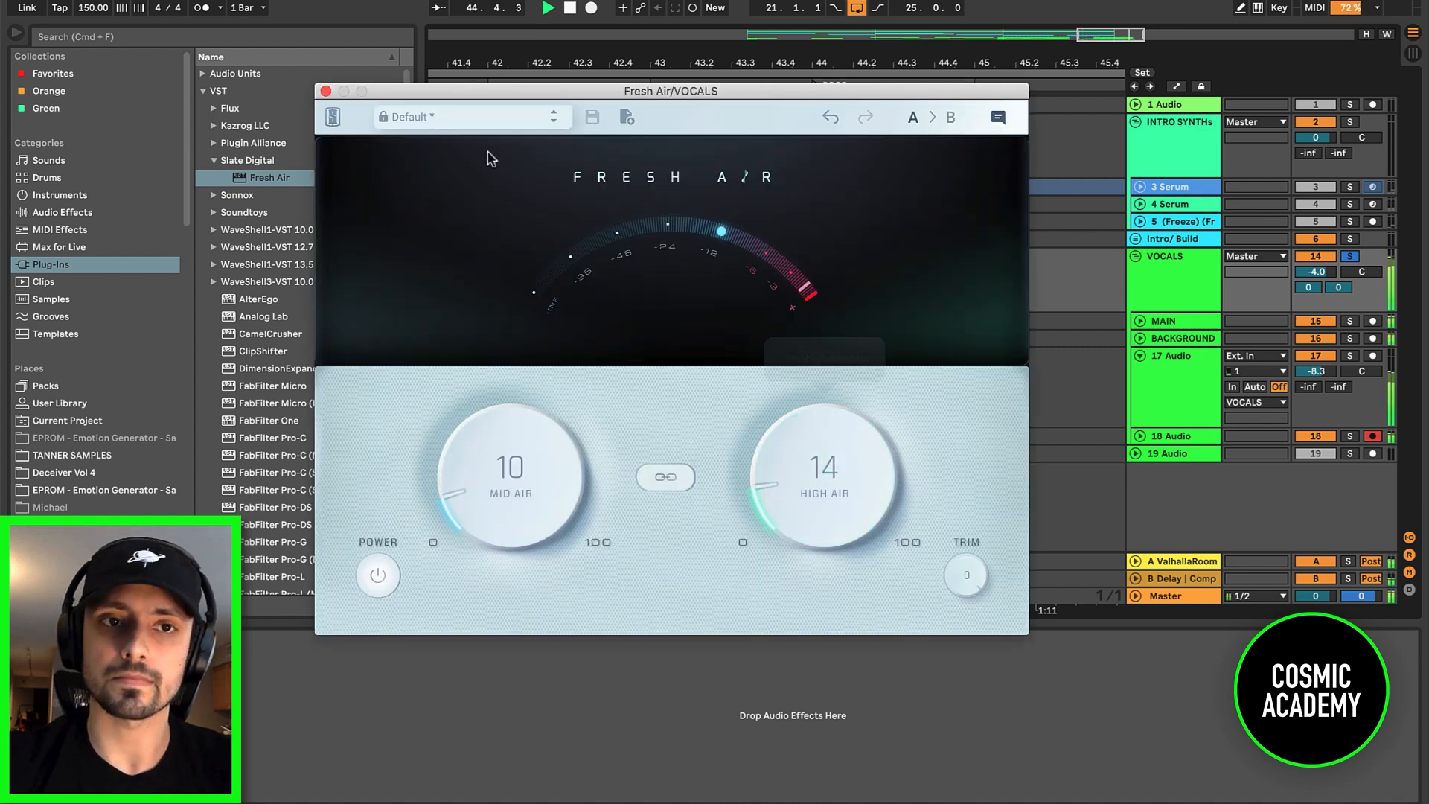
left_click(326, 92)
left_click(967, 290)
key("space")
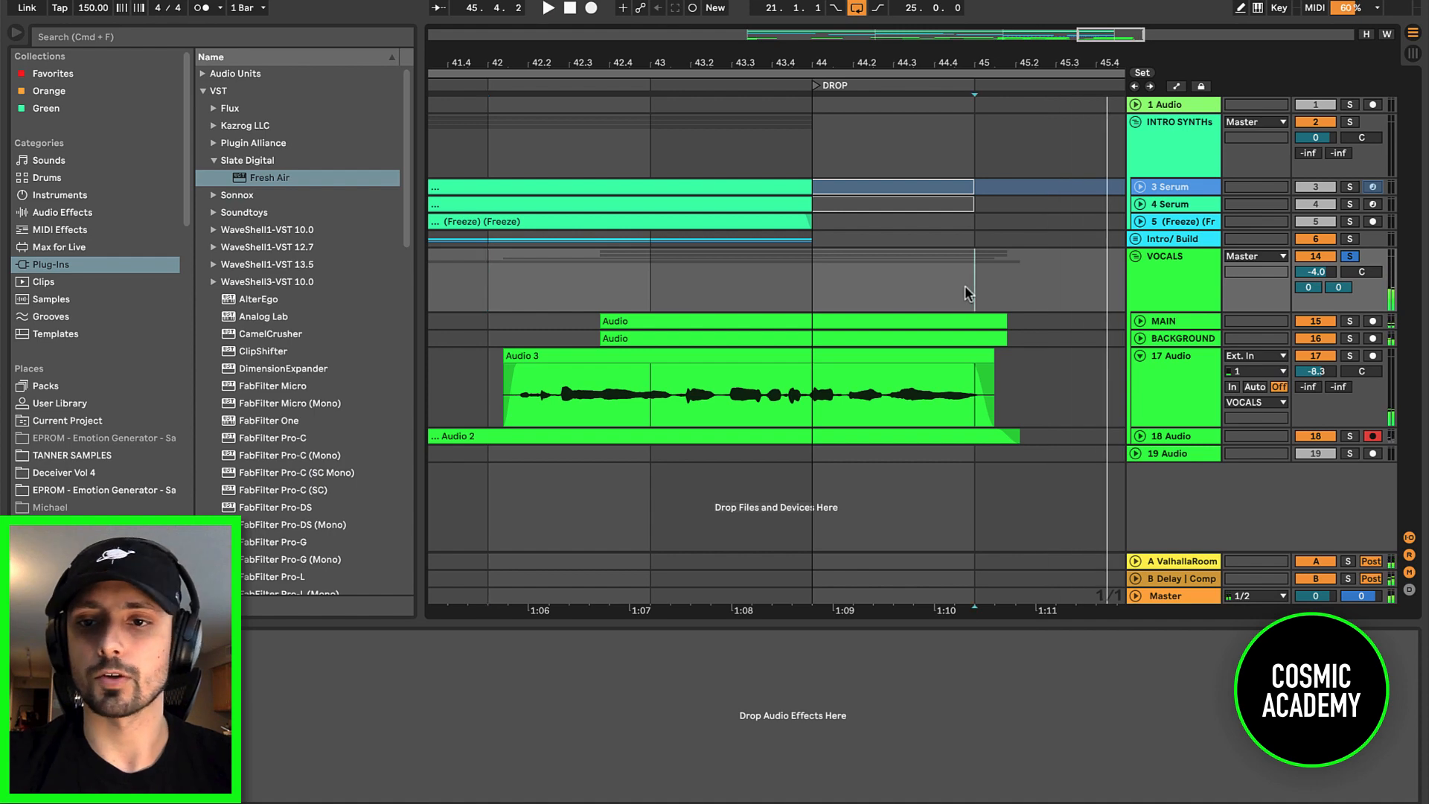
Step: Unfold the MAIN vocal track, fade out its last clip from bar 45 to the clip end, and unfold BACKGROUND
left_click(1138, 321)
scroll(1007, 339, "up", 5)
left_click_drag(1003, 332, 936, 334)
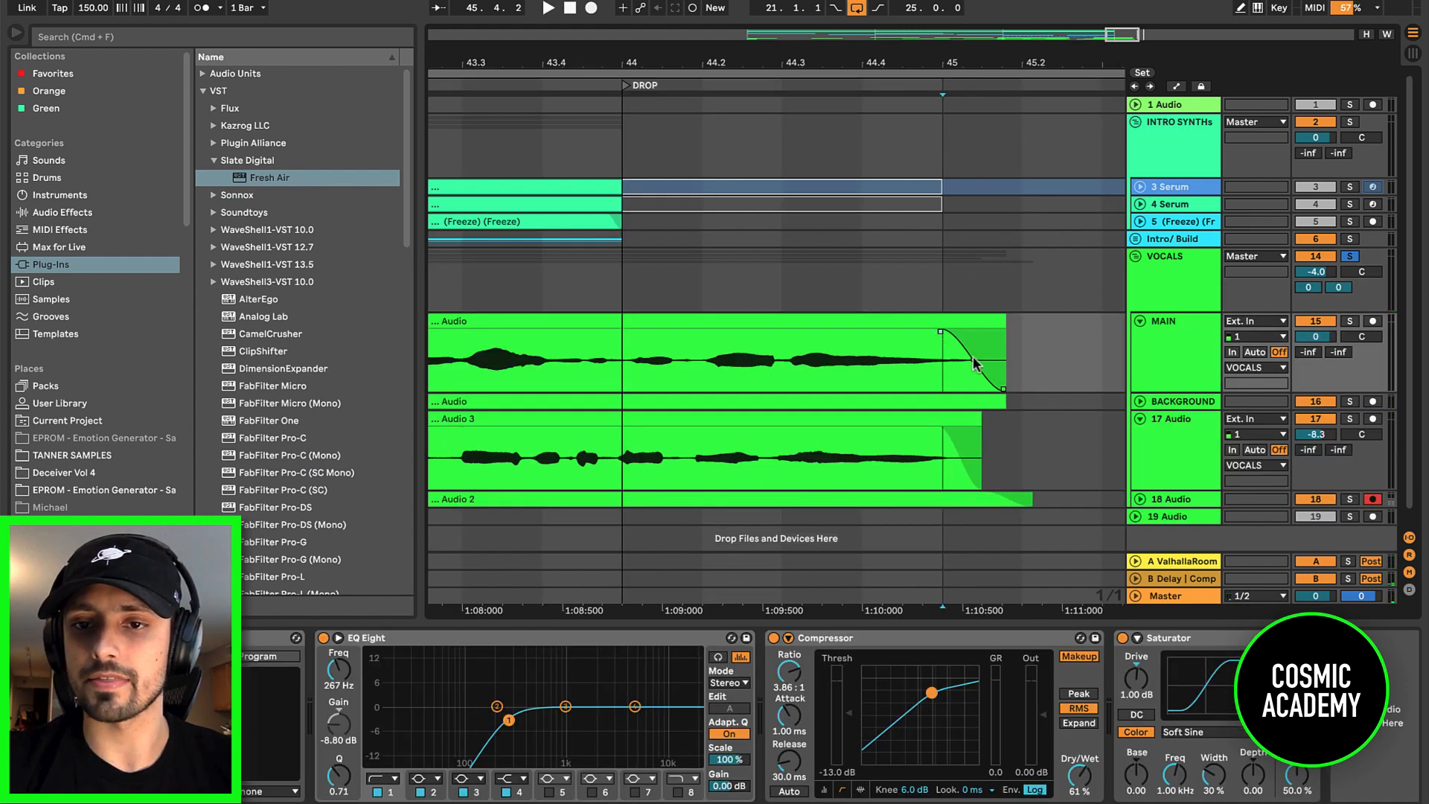
left_click(1140, 401)
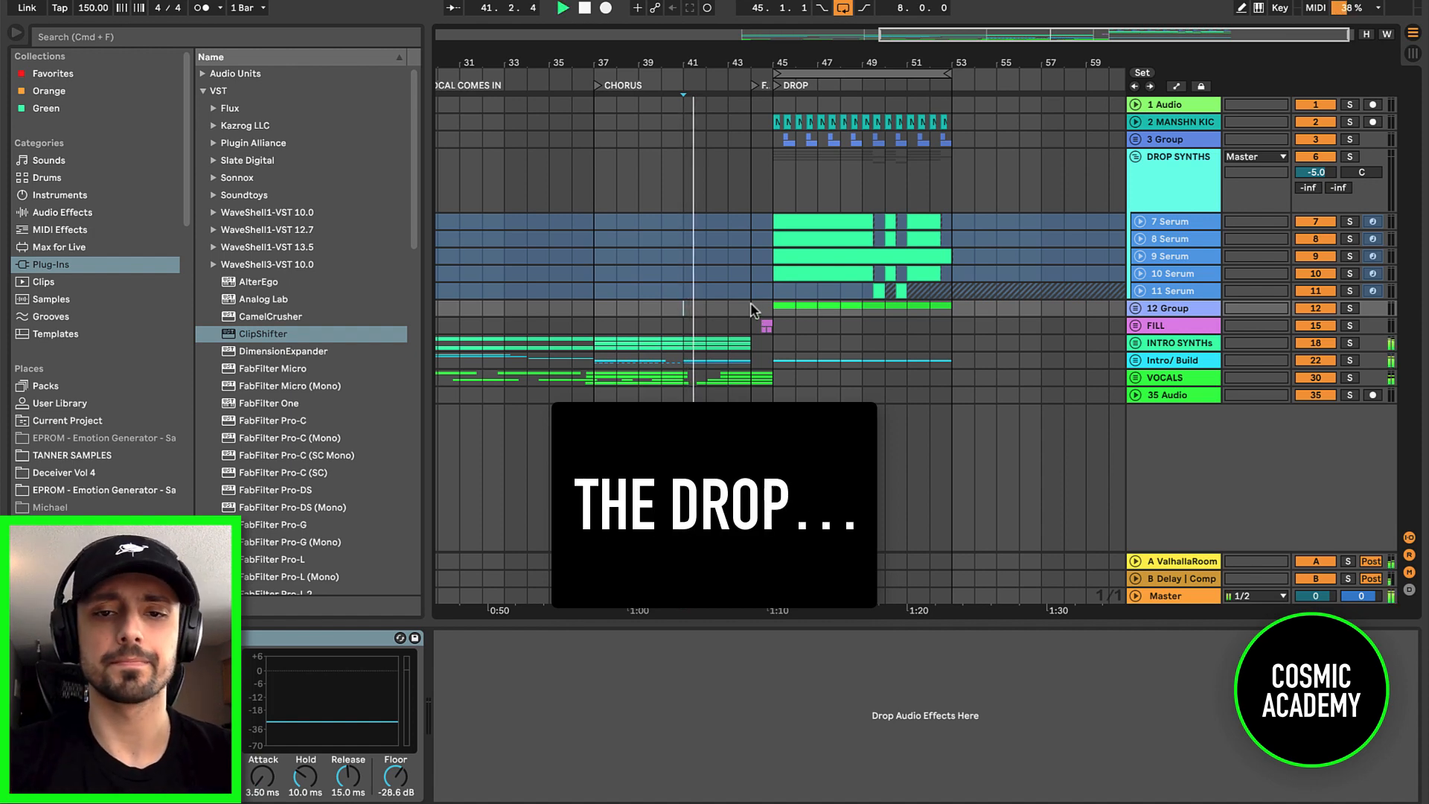
Step: Play the arrangement from the chorus through the drop and examine the 7 Serum track in DROP SYNTHS
left_click(750, 302)
scroll(807, 228, "up", 2)
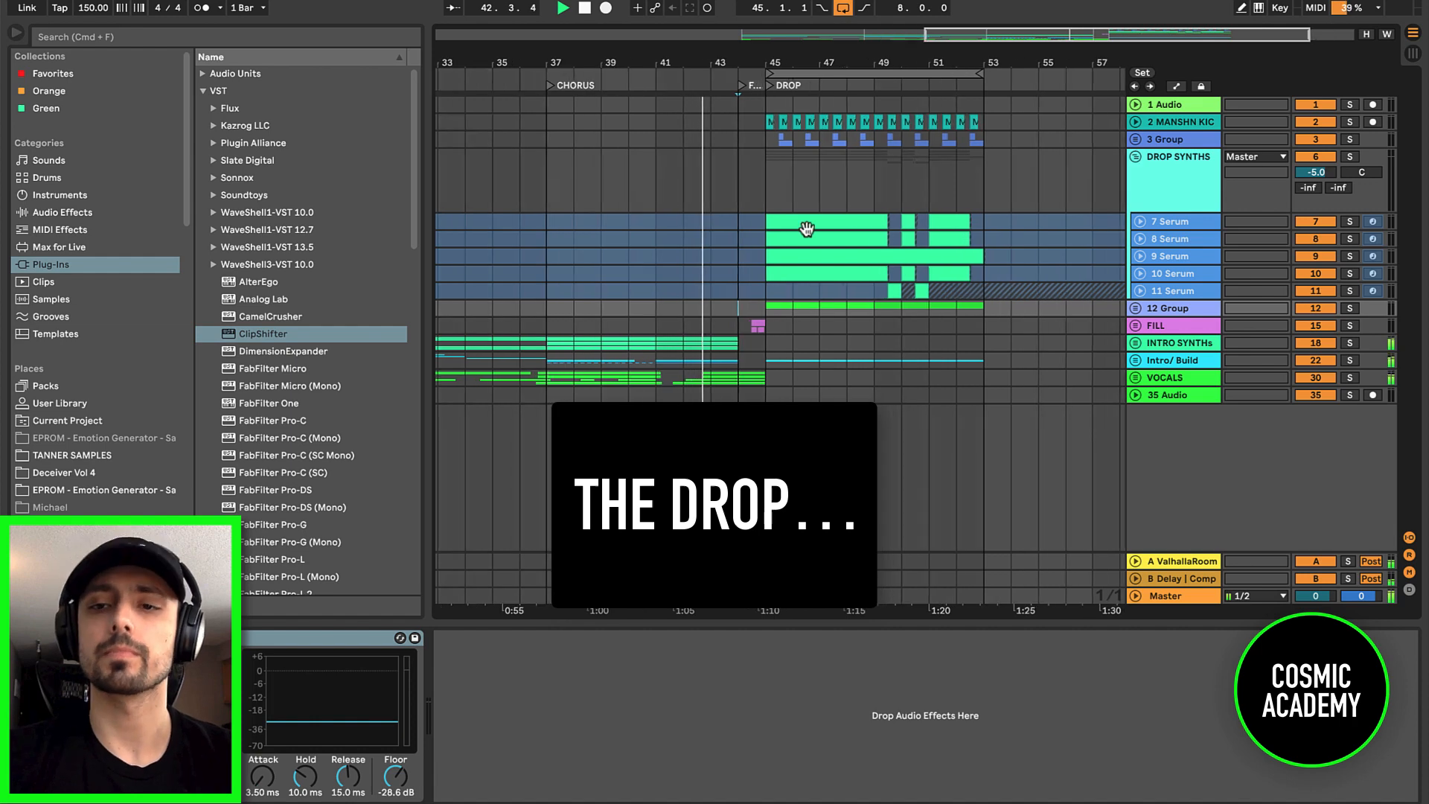
scroll(807, 227, "up", 2)
left_click(1139, 222)
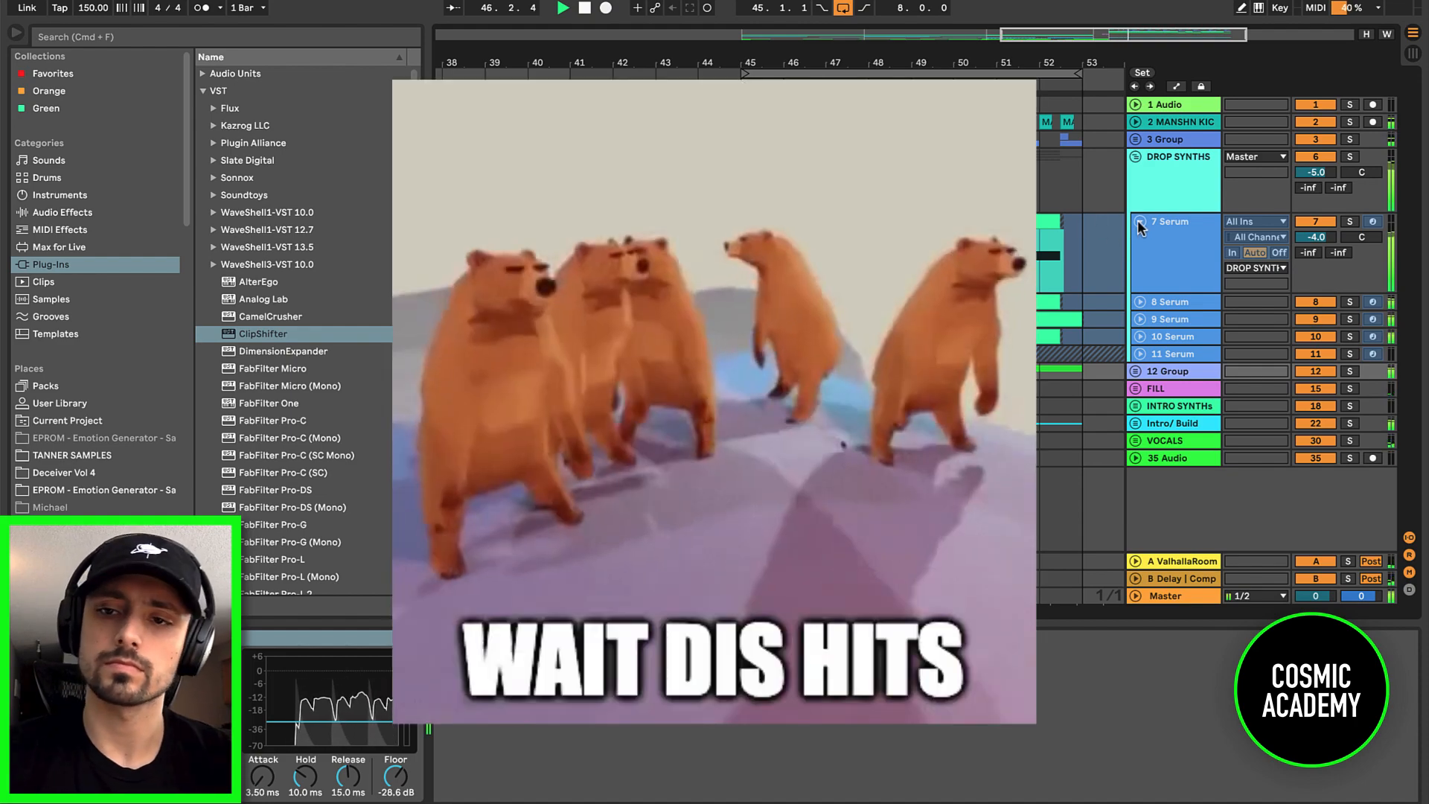
left_click(1138, 221)
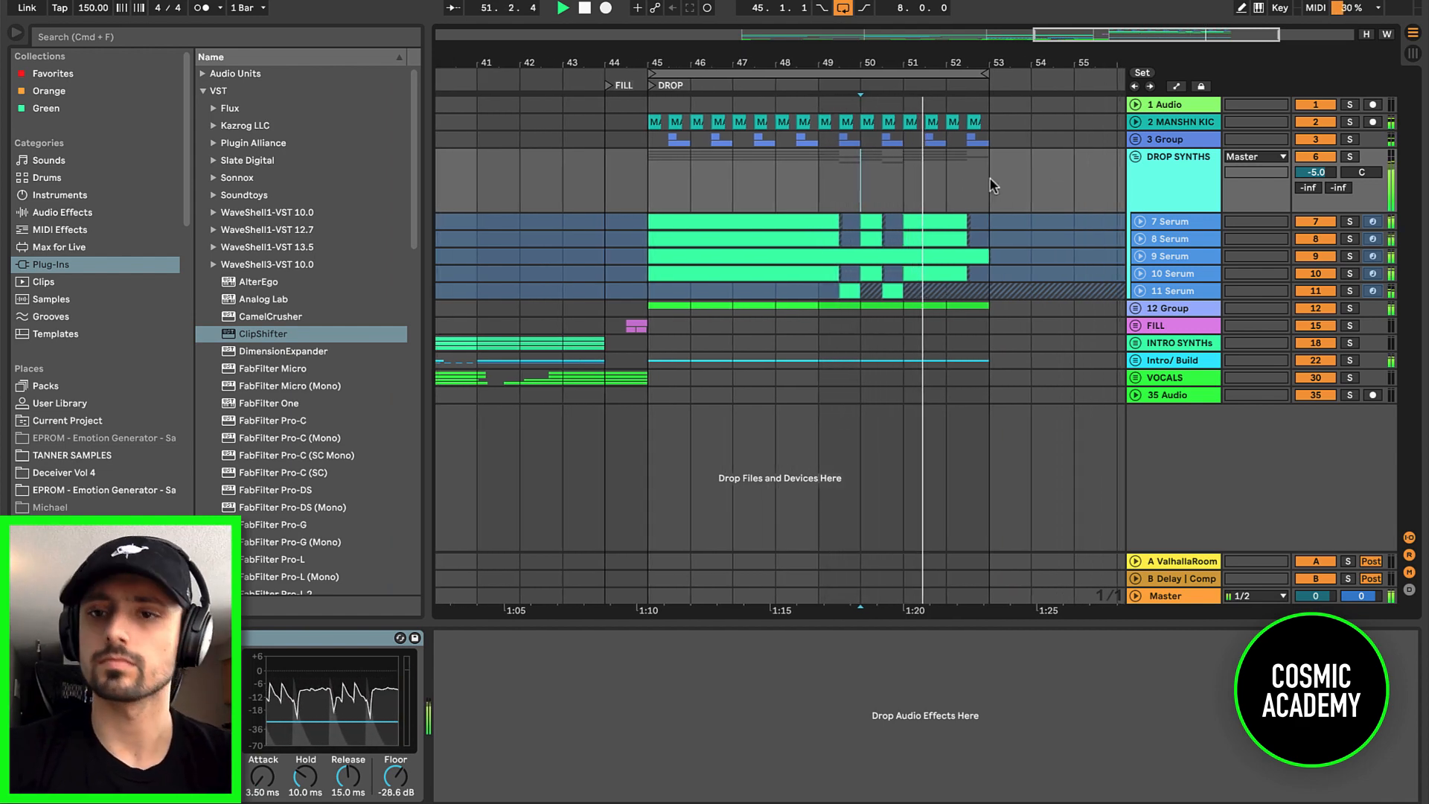
Step: Unfold the 7 Serum track, stop playback, and select only that track's first drop clip
left_click(1138, 221)
left_click(1172, 219)
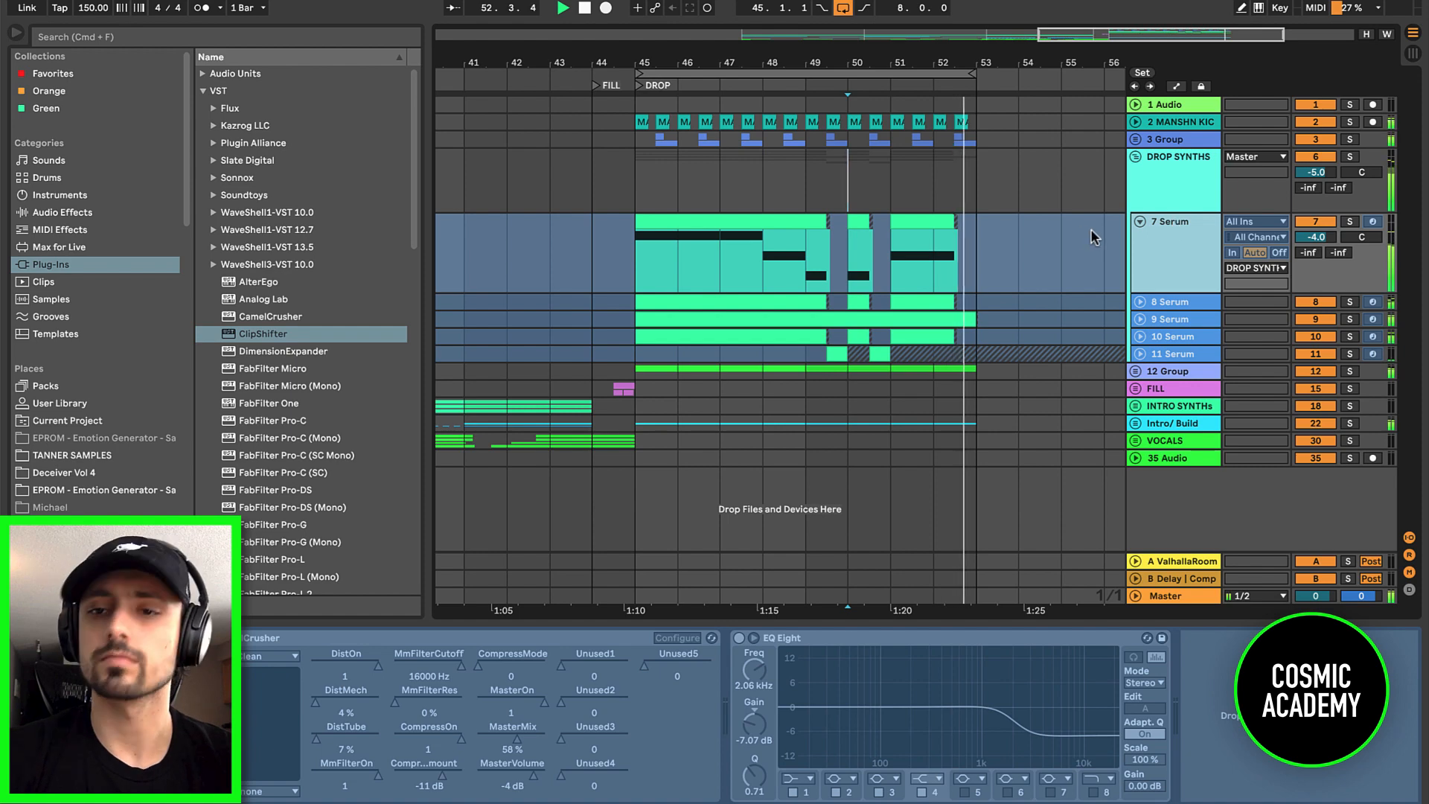
left_click(772, 220)
key("space")
left_click(1168, 231)
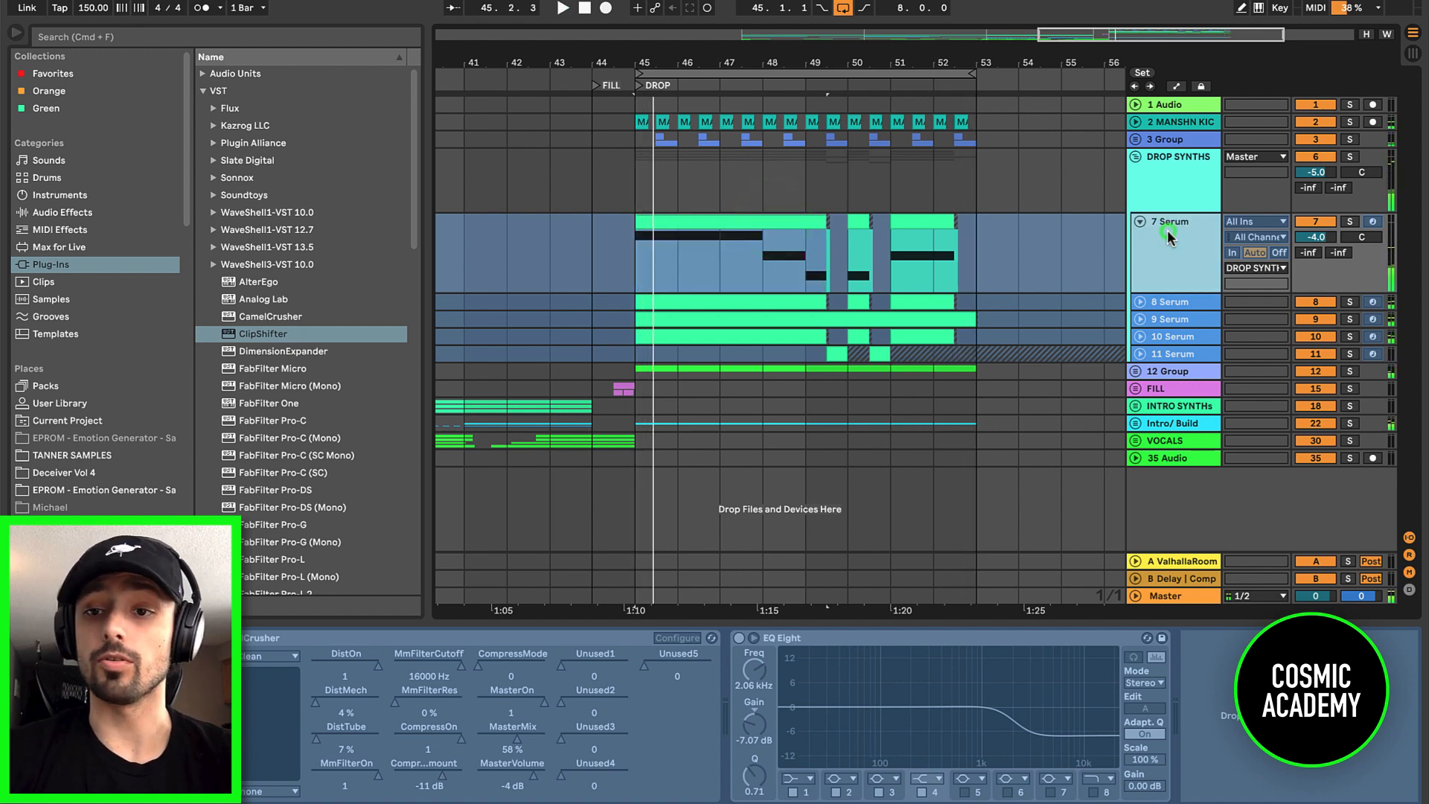
right_click(1167, 233)
left_click(1280, 342)
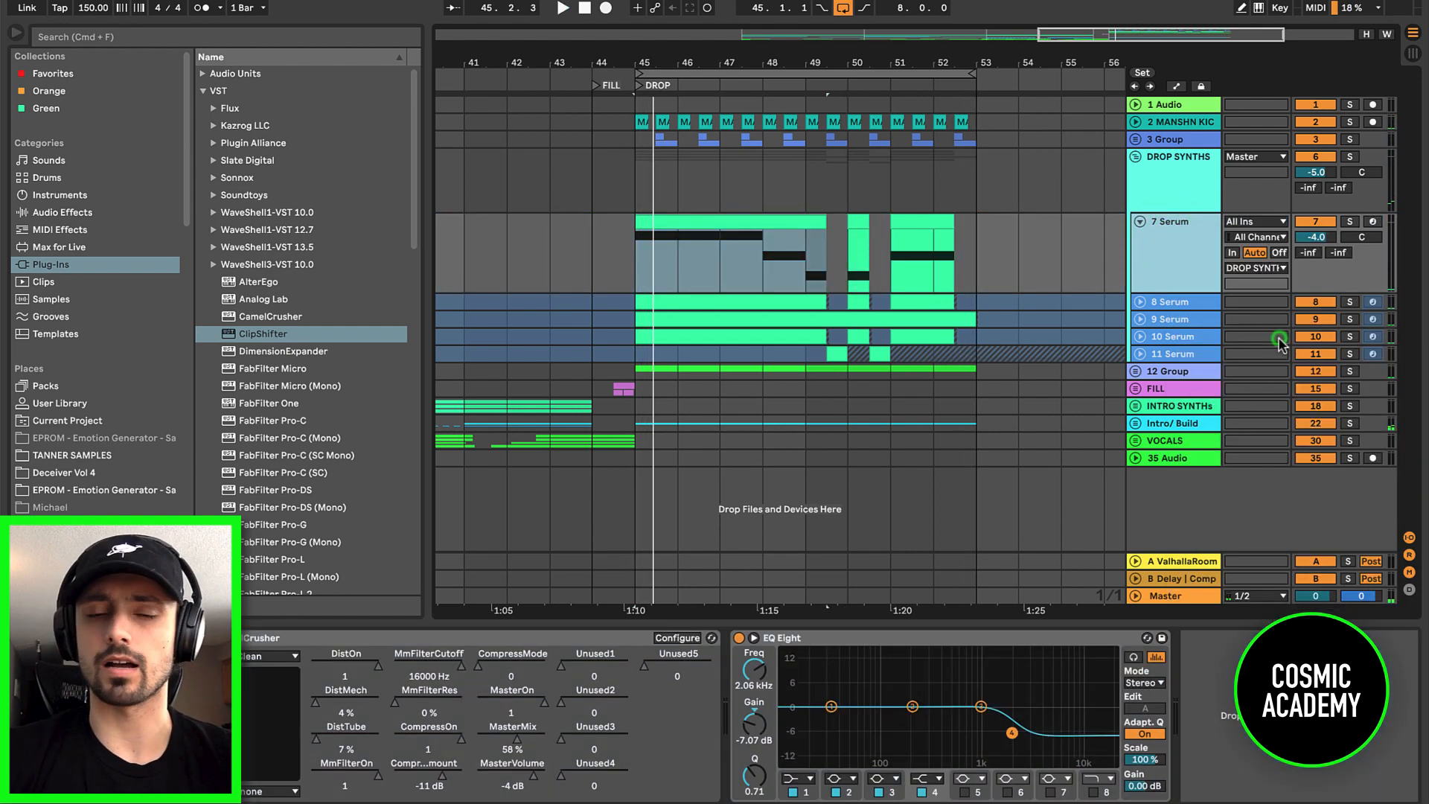
left_click(747, 225)
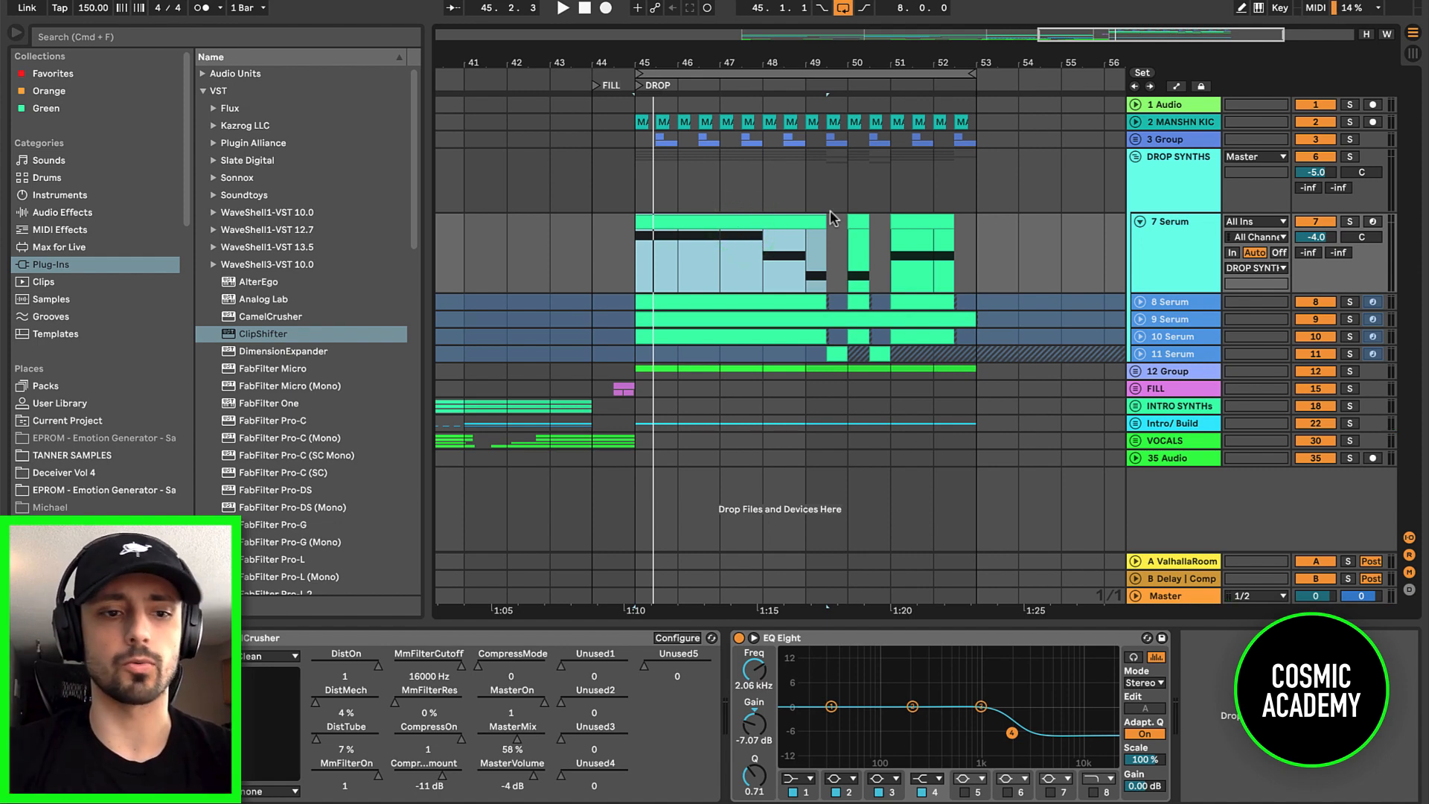
Step: Solo the 7 Serum track, open its Serum window, and move it clear to examine the oscillator settings
left_click(1349, 222)
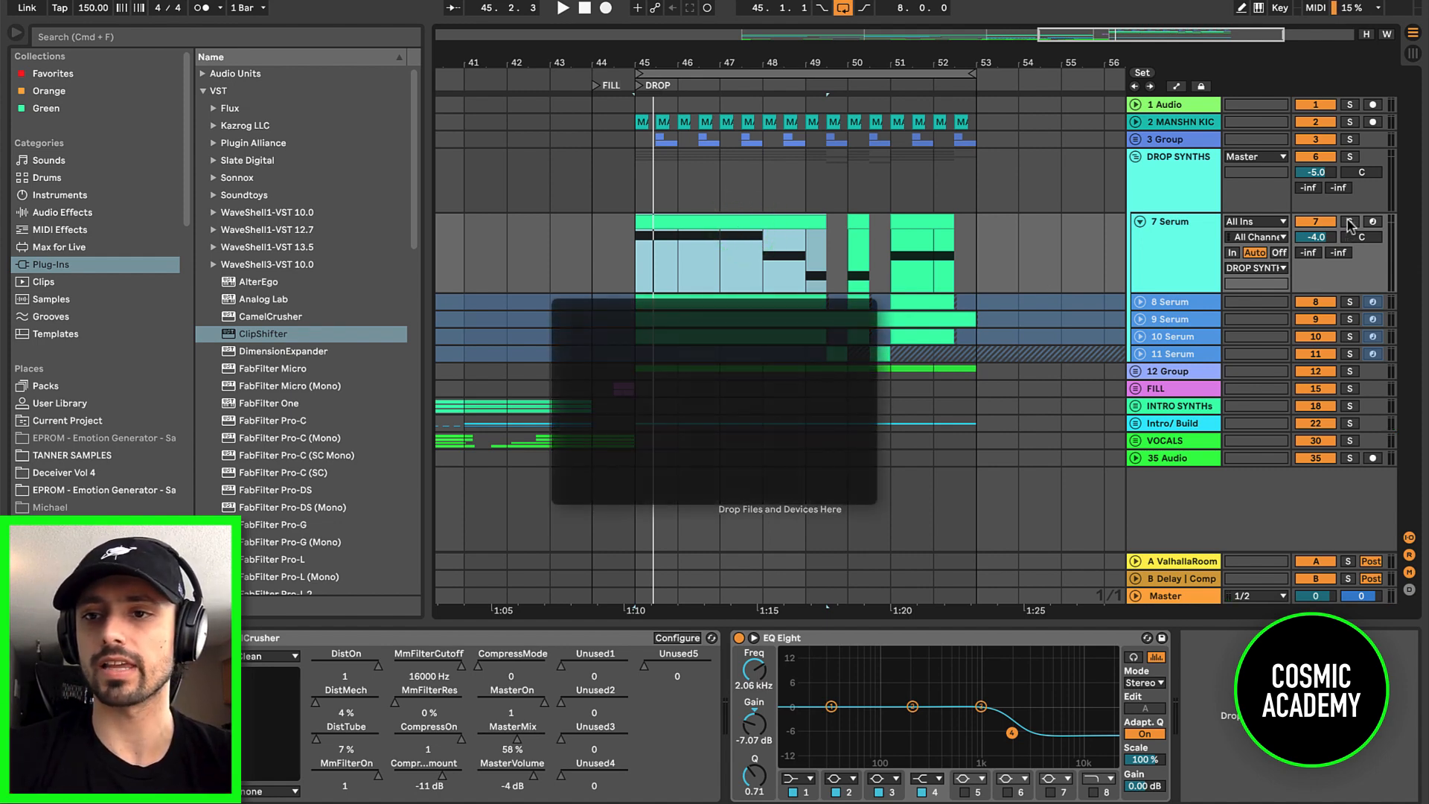
left_click(567, 222)
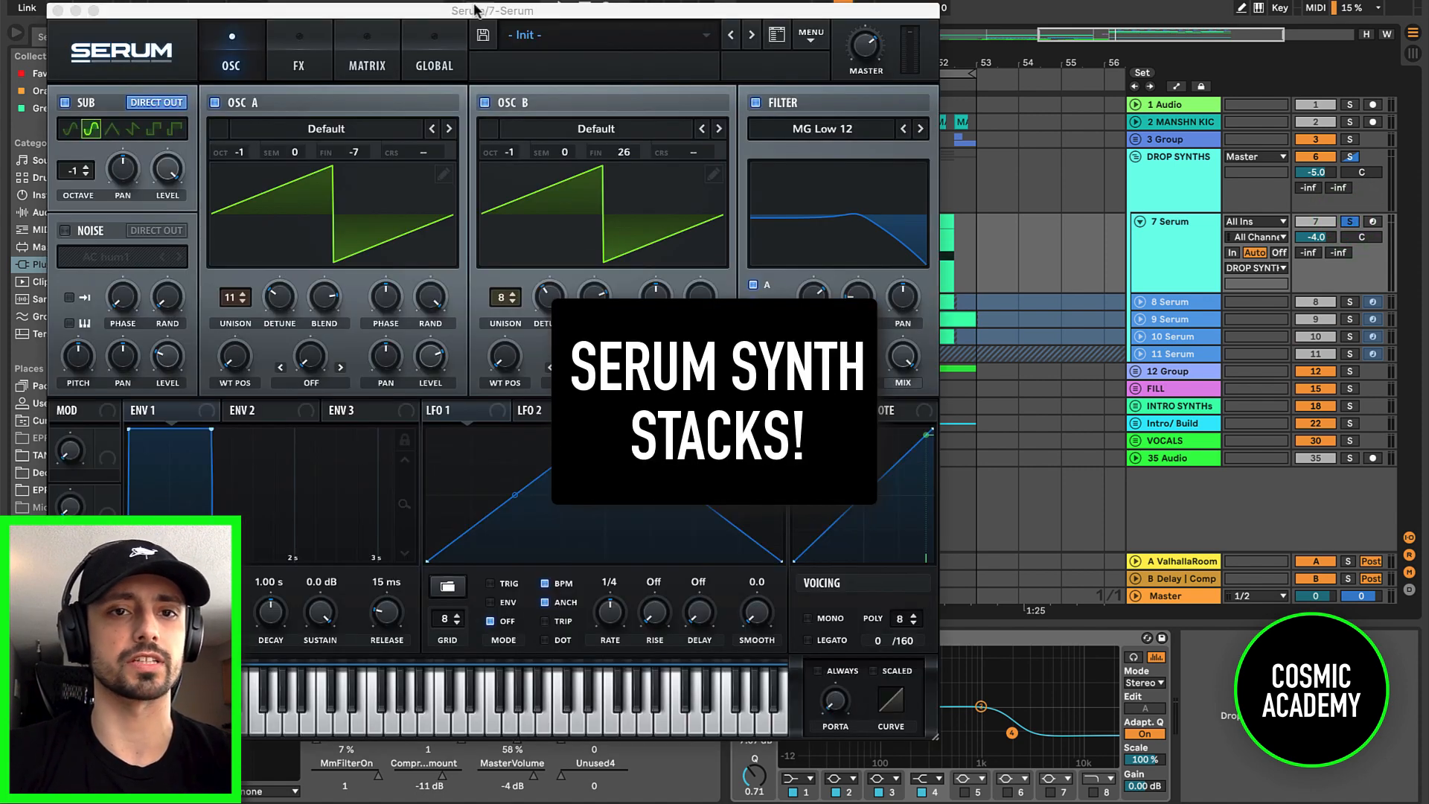
left_click_drag(474, 9, 679, 27)
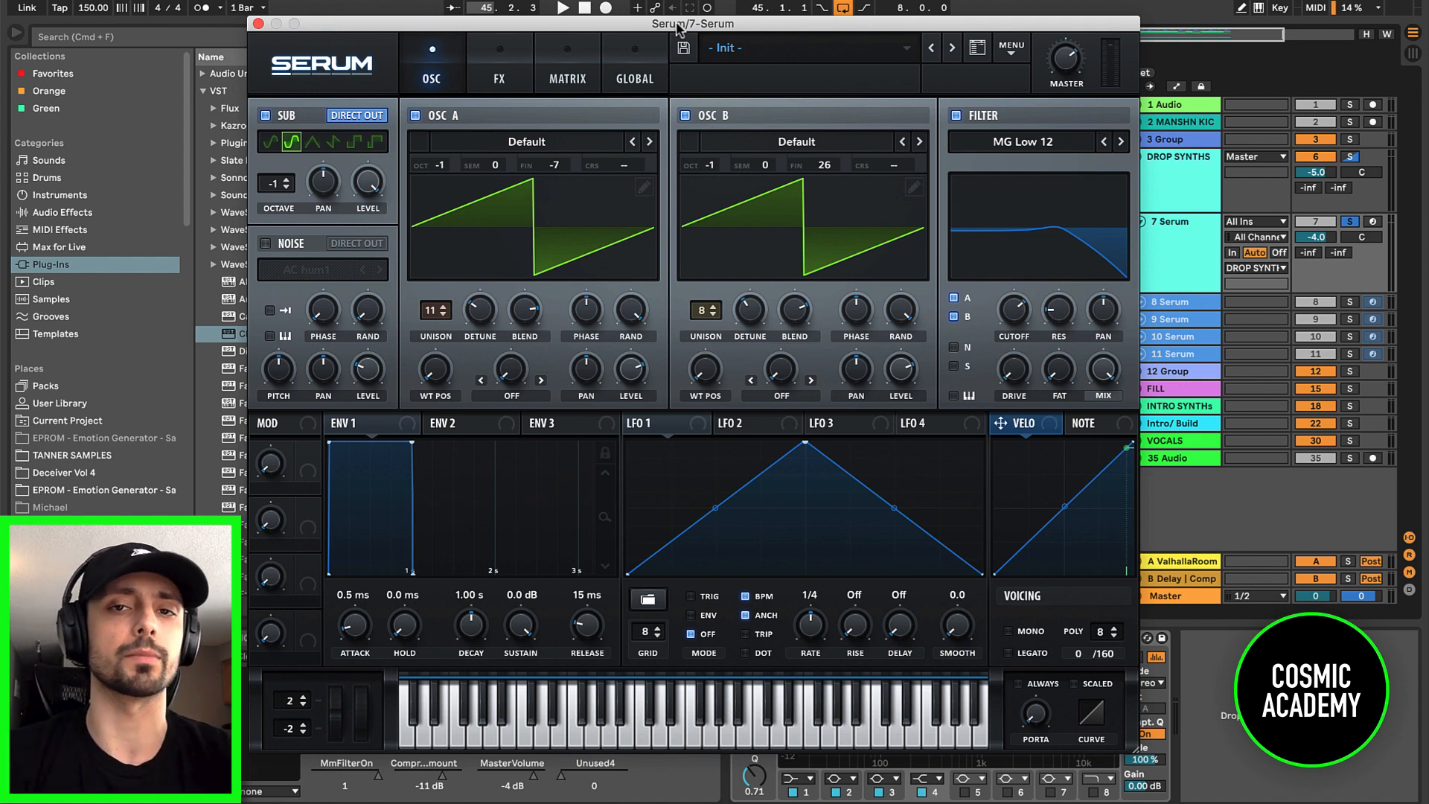
left_click_drag(460, 29, 421, 39)
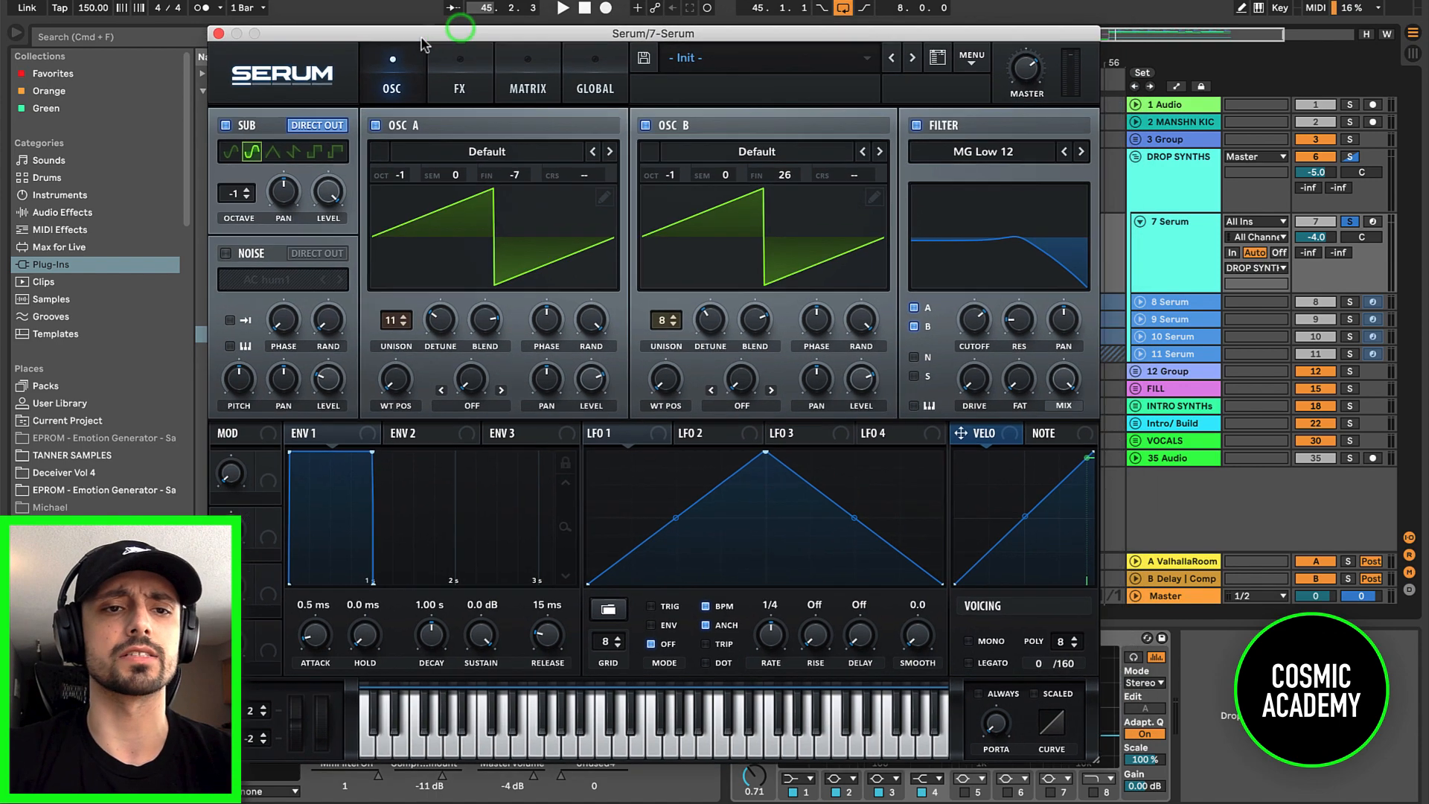
Step: Play the soloed 7 Serum clip with its window moved clear of the toolbar, and show the synth's effects
left_click_drag(309, 41, 343, 22)
left_click_drag(320, 14, 469, 21)
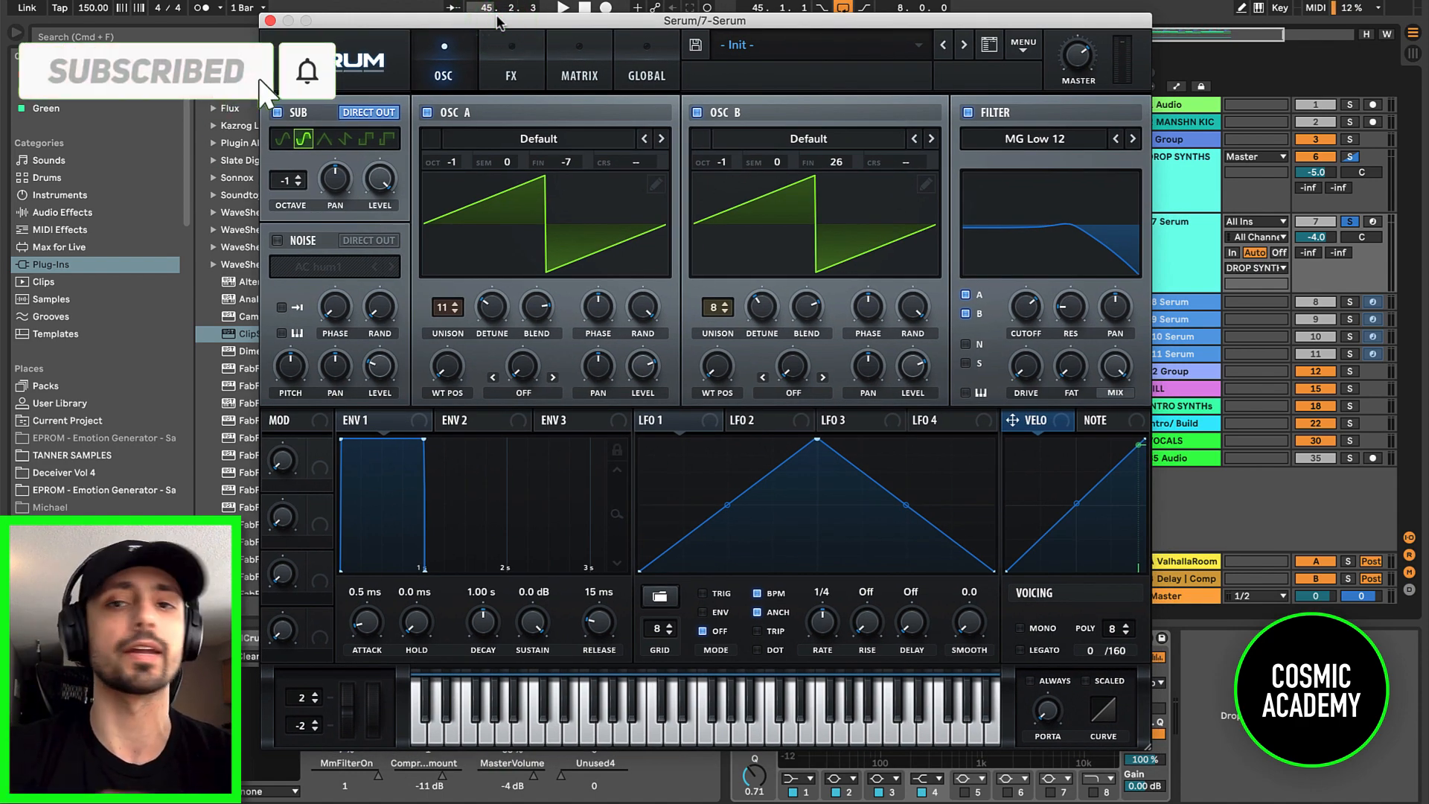
key("space")
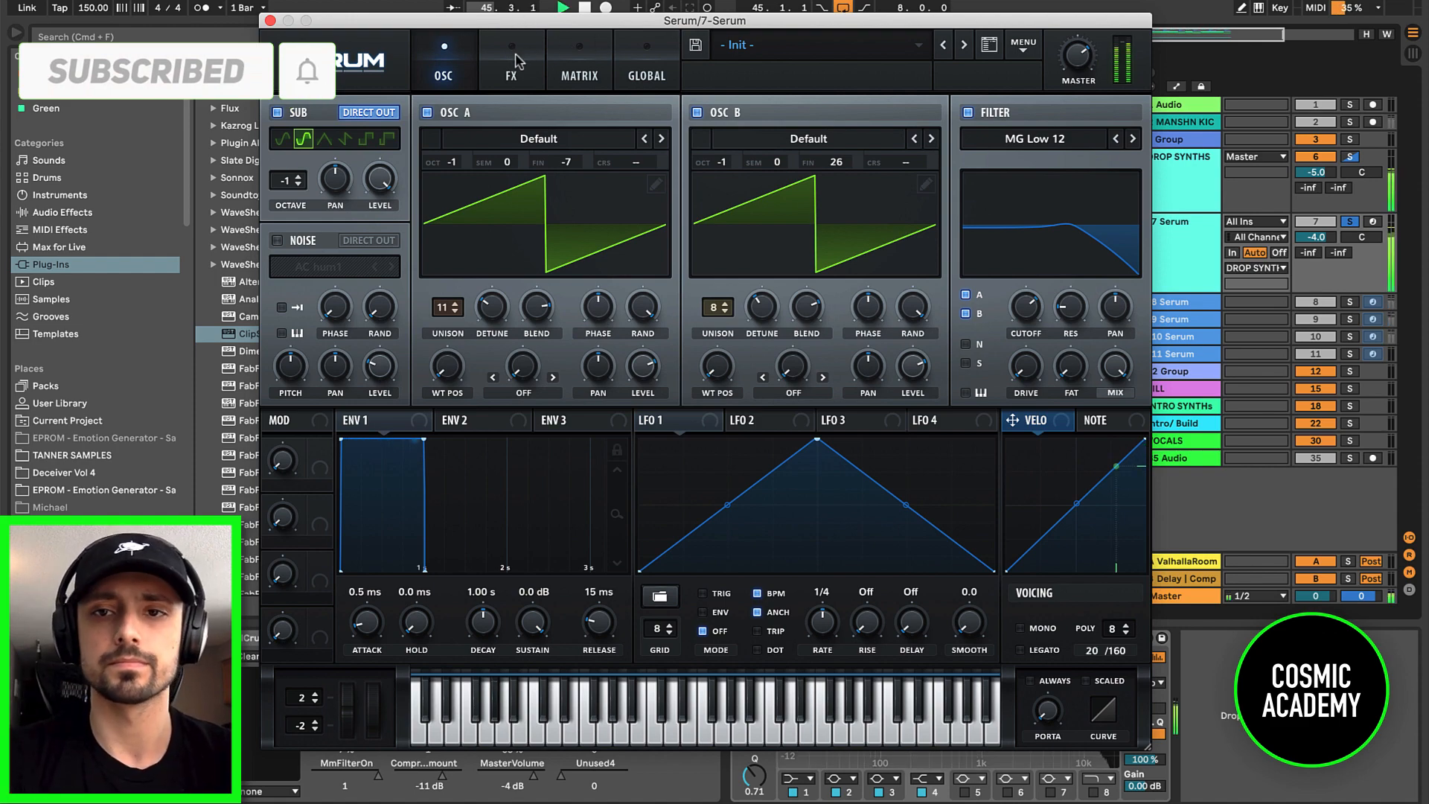
left_click_drag(822, 25, 834, 23)
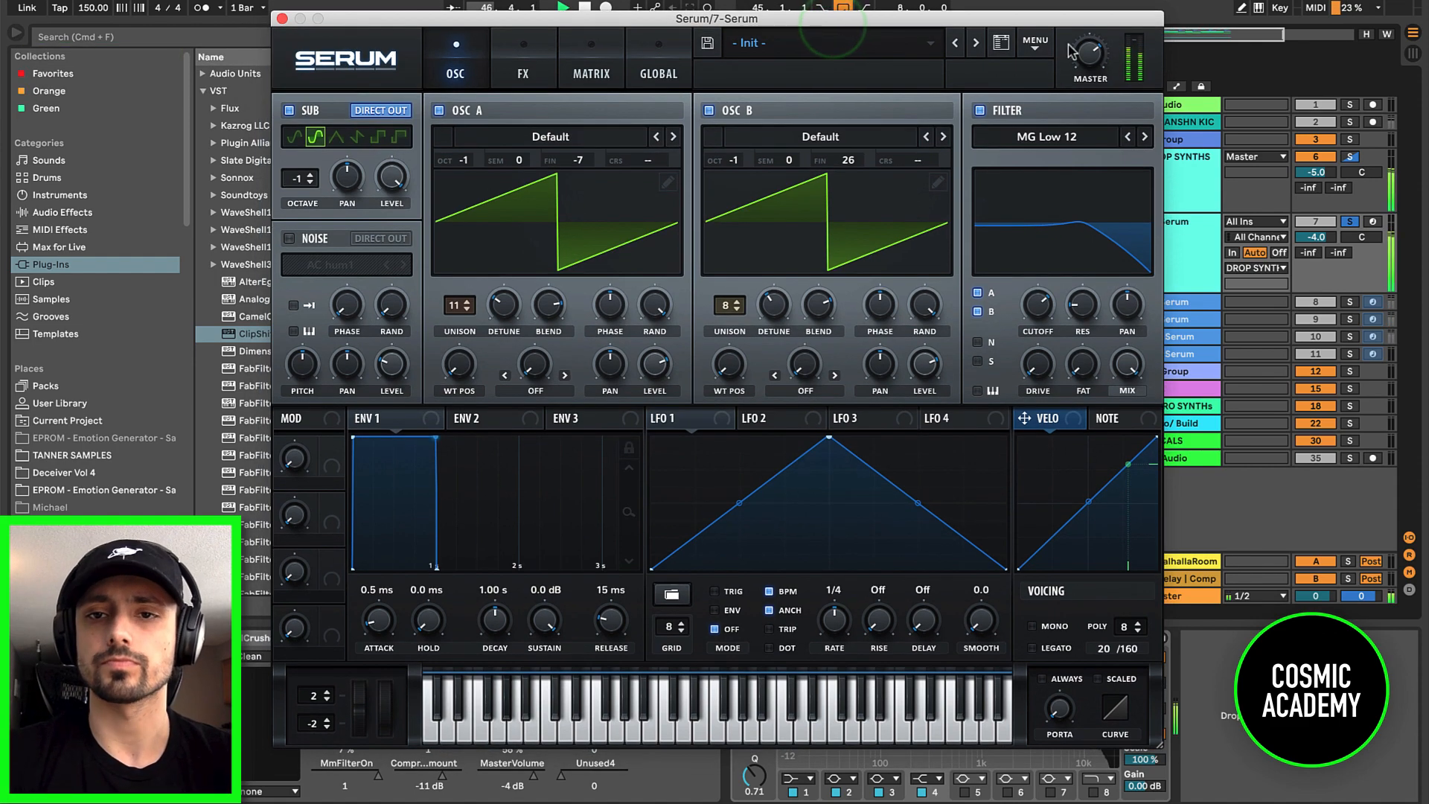
left_click(530, 66)
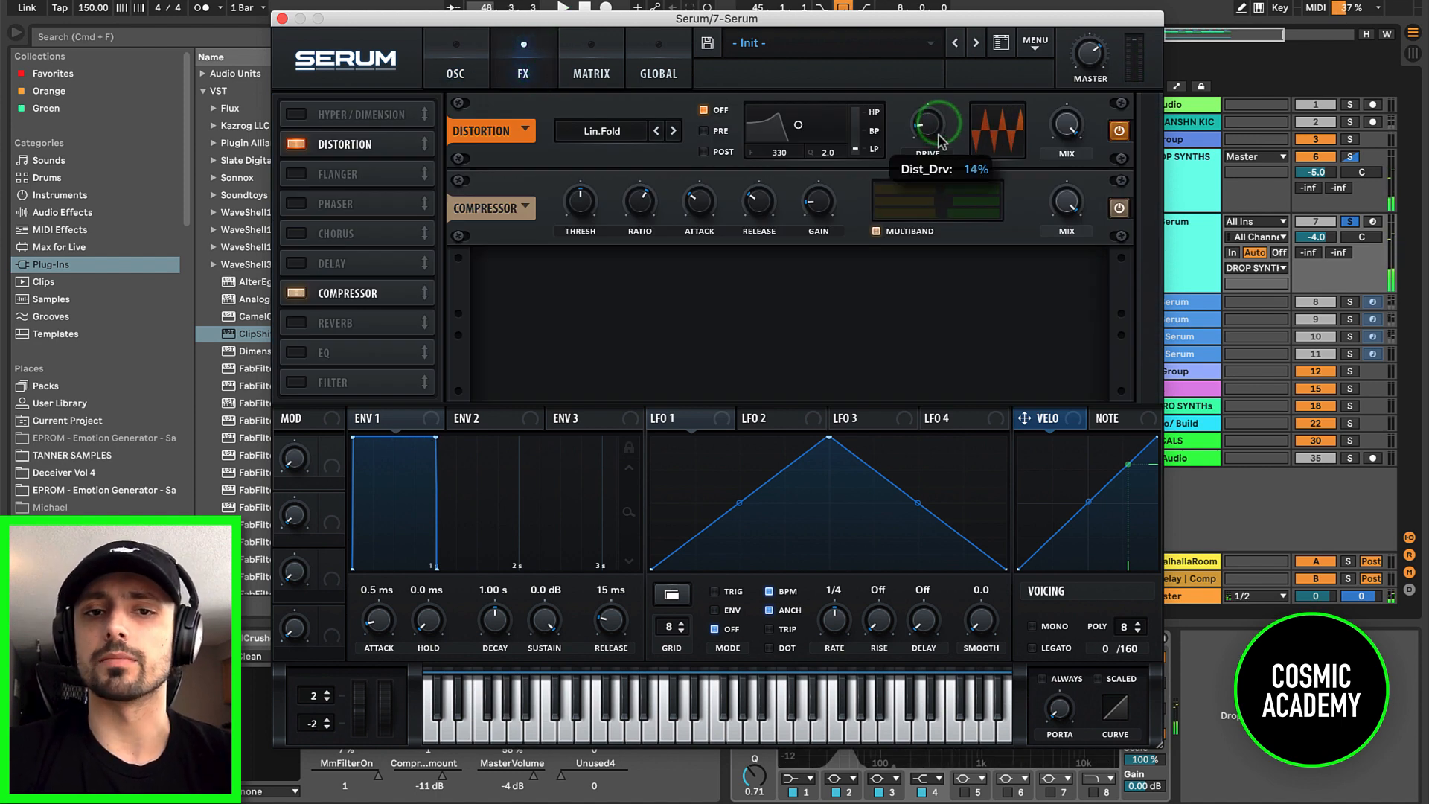
Step: Review the distortion types in 7 Serum, keep Lin.Fold, and set the distortion drive to 15%
left_click(605, 132)
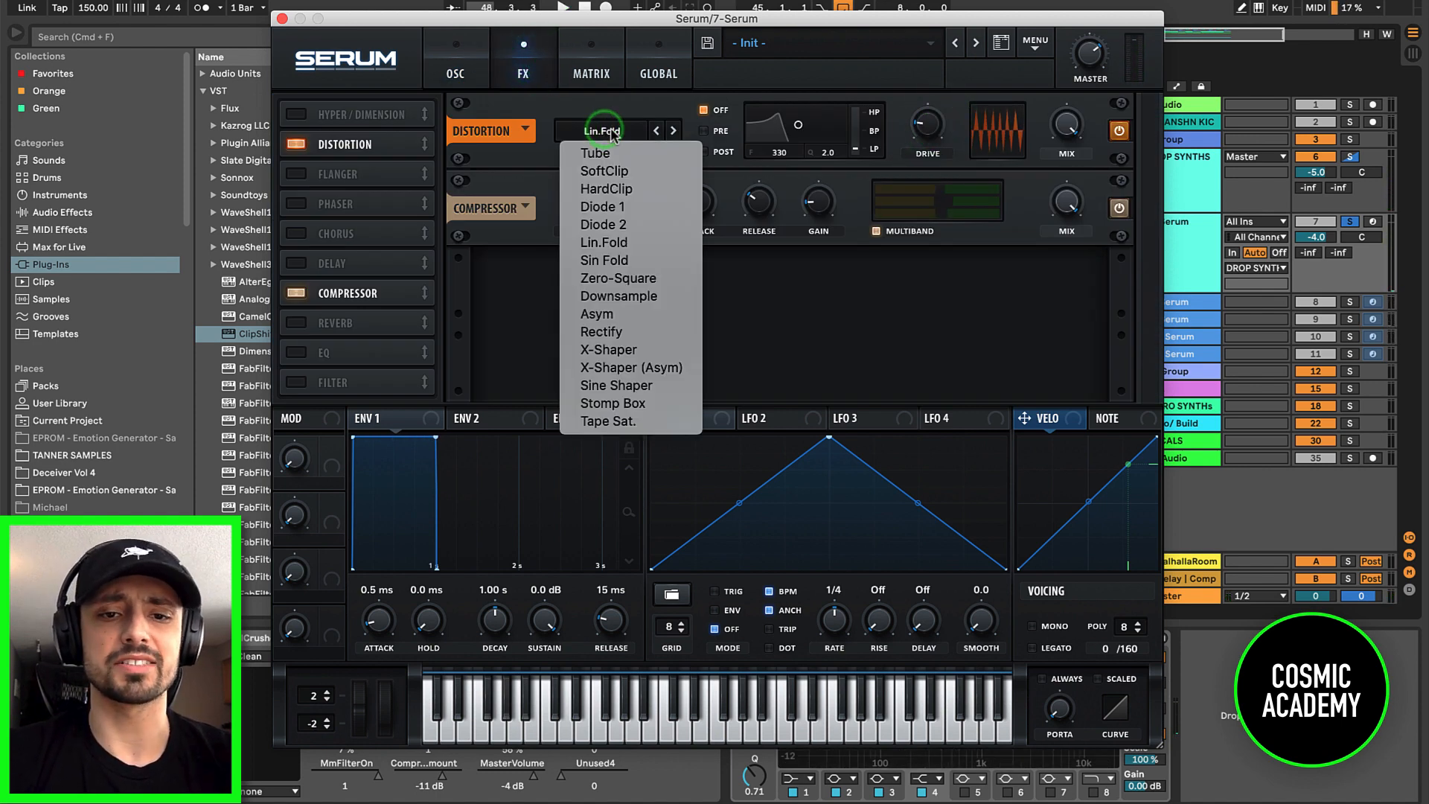
left_click(669, 107)
mouse_move(927, 133)
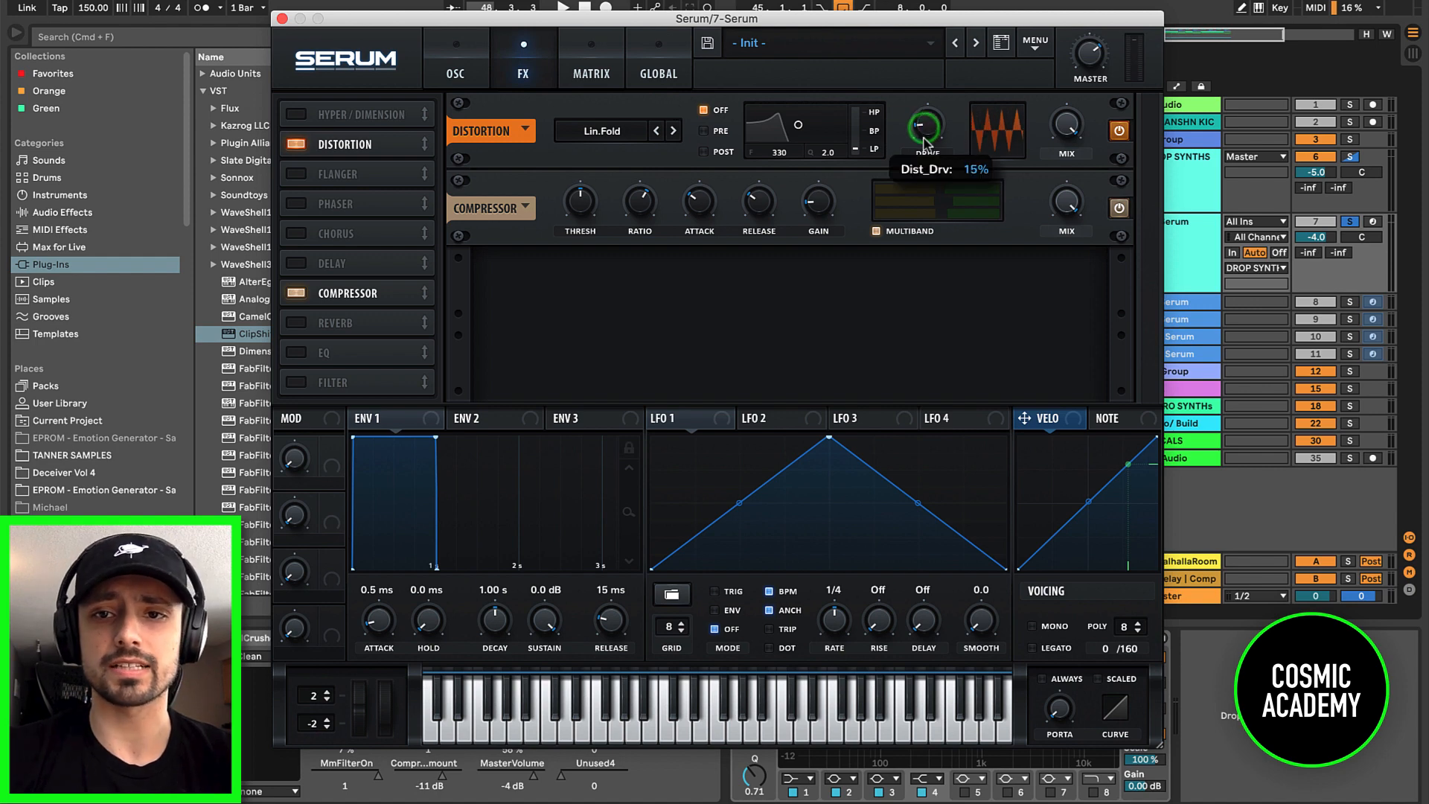
left_click_drag(930, 132, 930, 135)
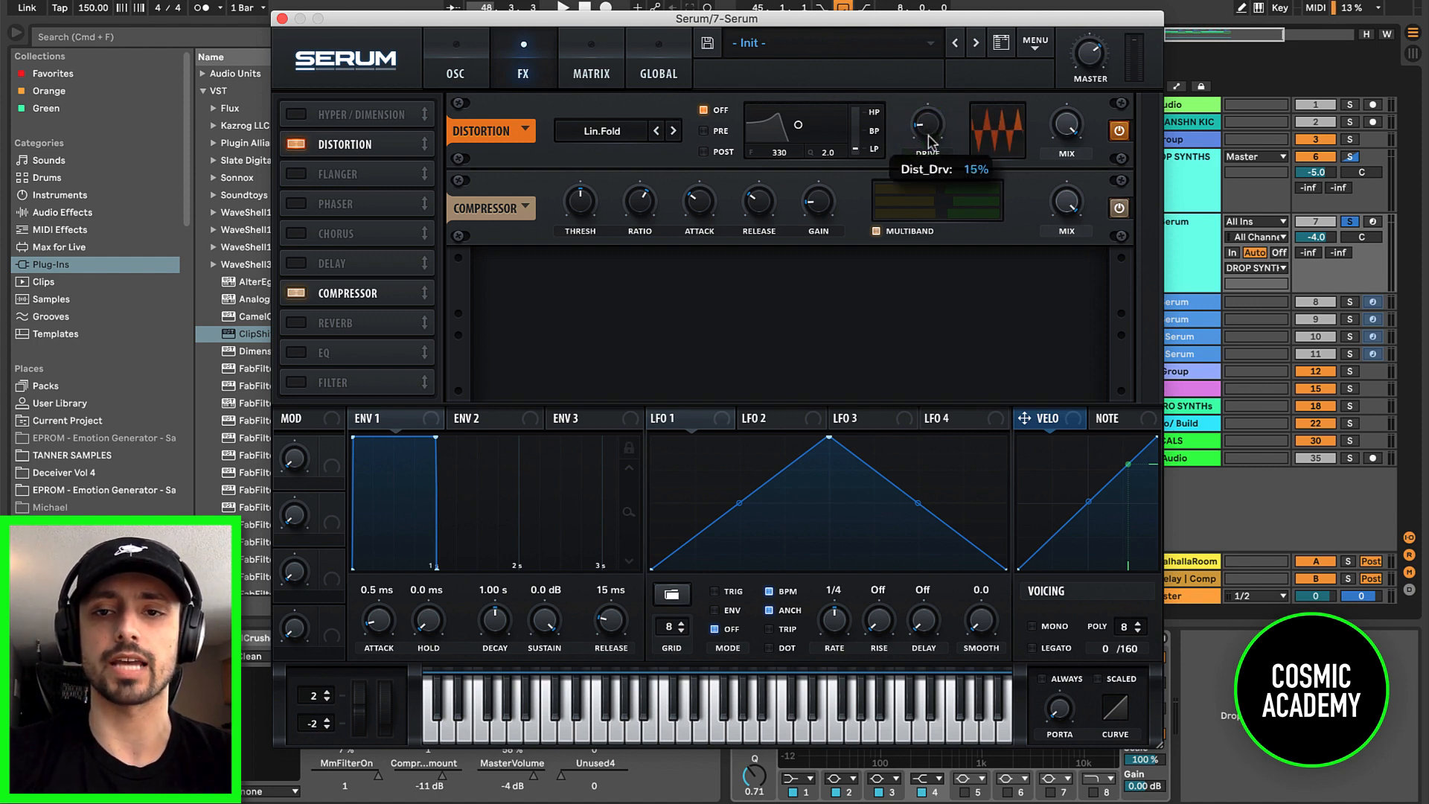
left_click_drag(929, 136, 927, 131)
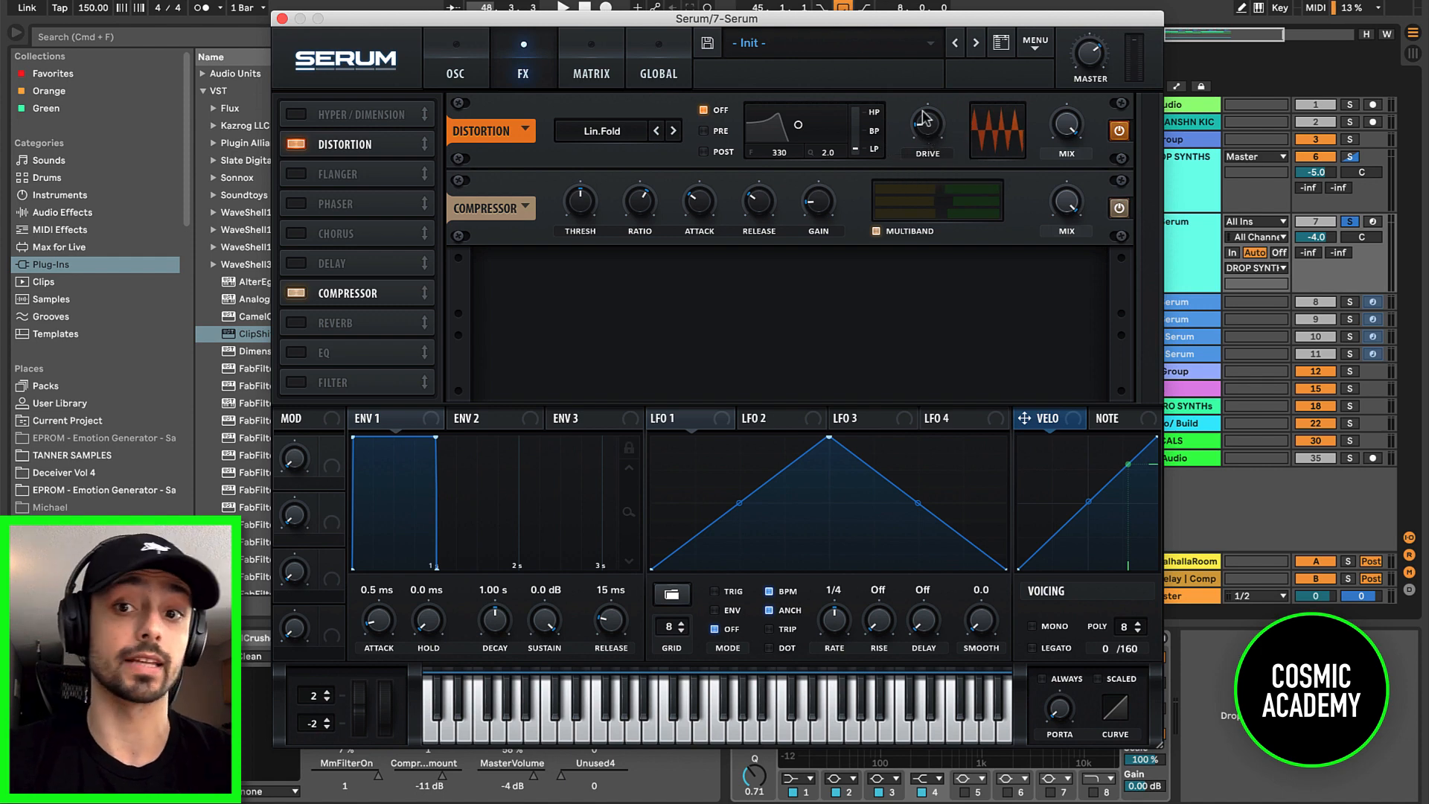
Step: Audition the 7 Serum distortion with the drive raised to 20%, and return it to 15%
key("space")
mouse_move(939, 128)
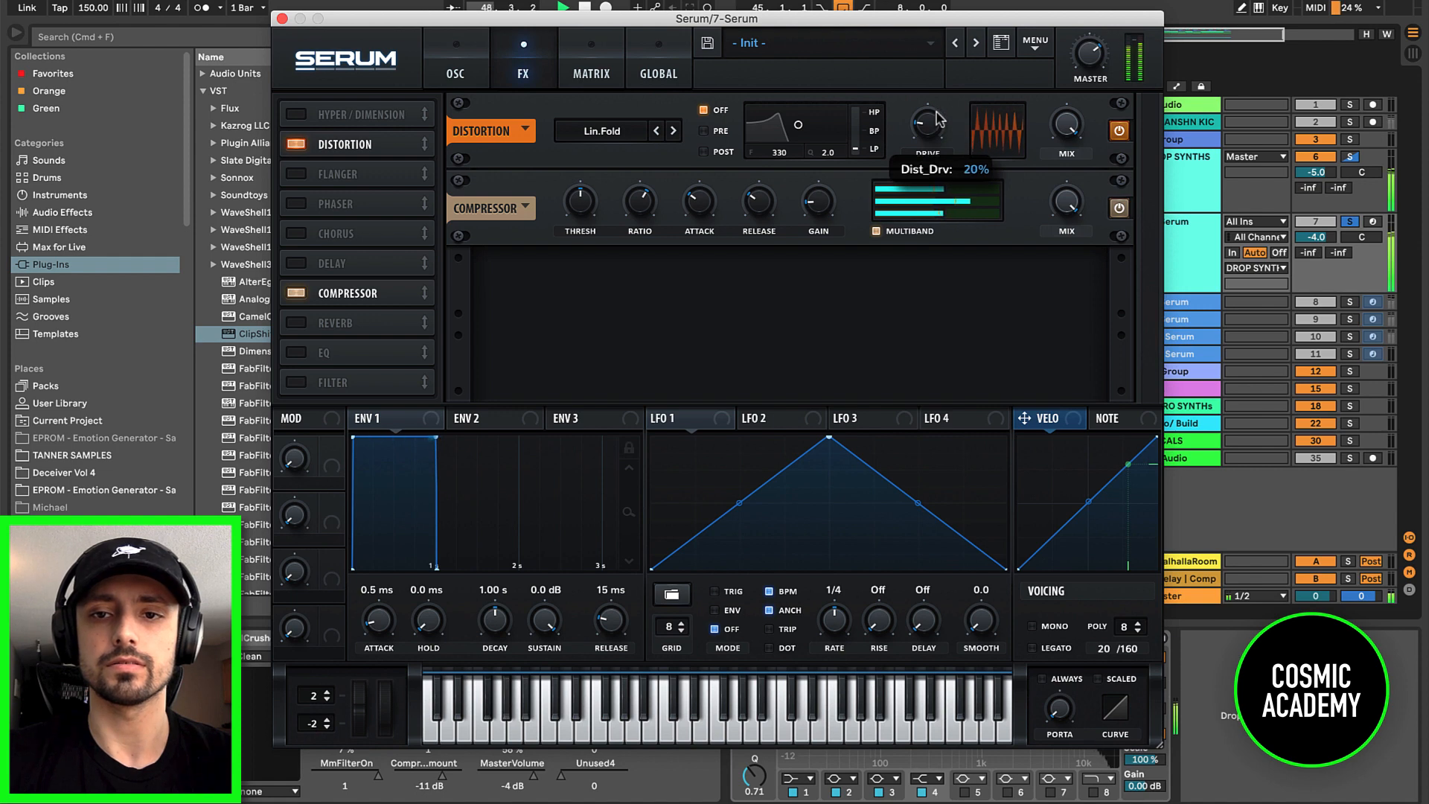
left_click_drag(939, 119, 940, 128)
key("space")
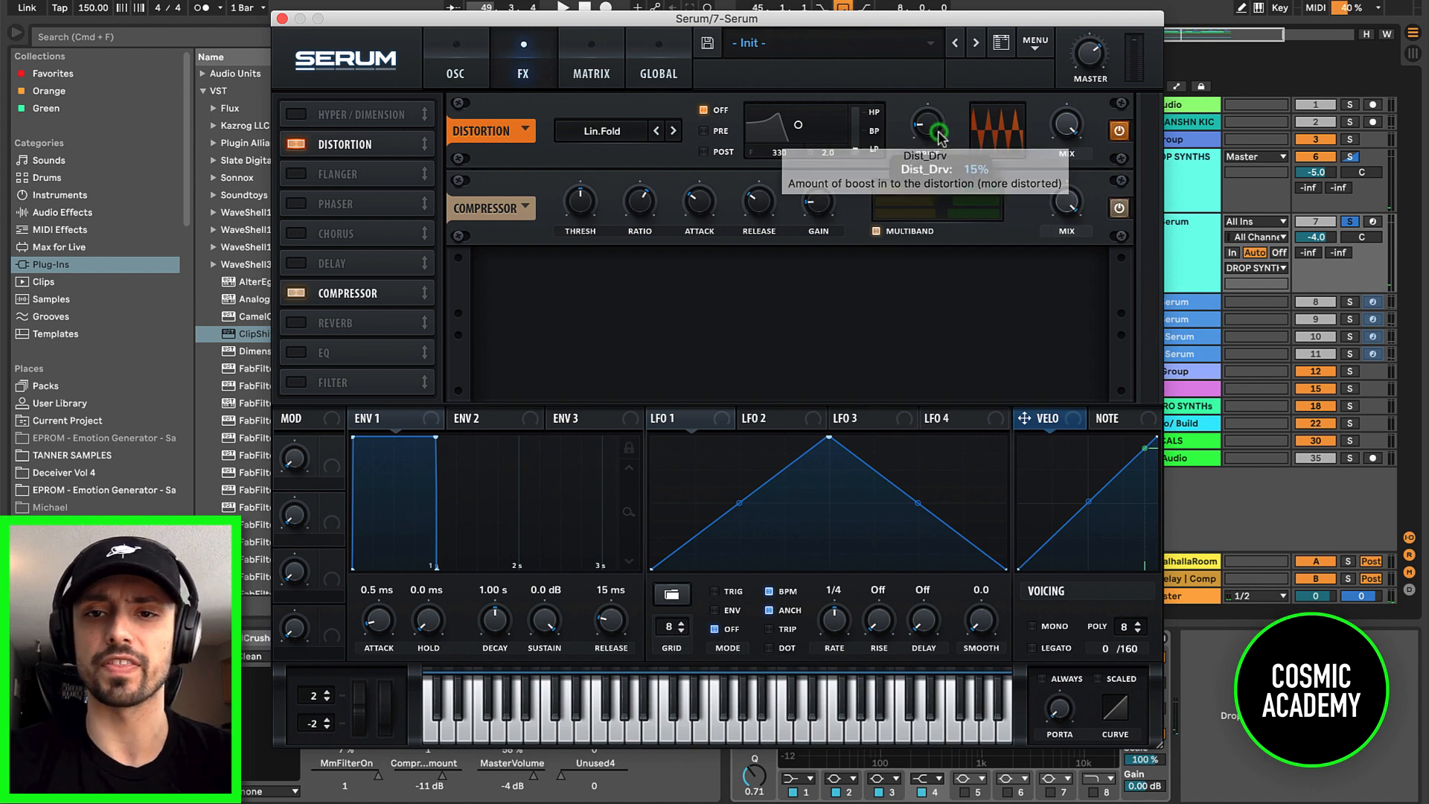
left_click_drag(942, 141, 942, 139)
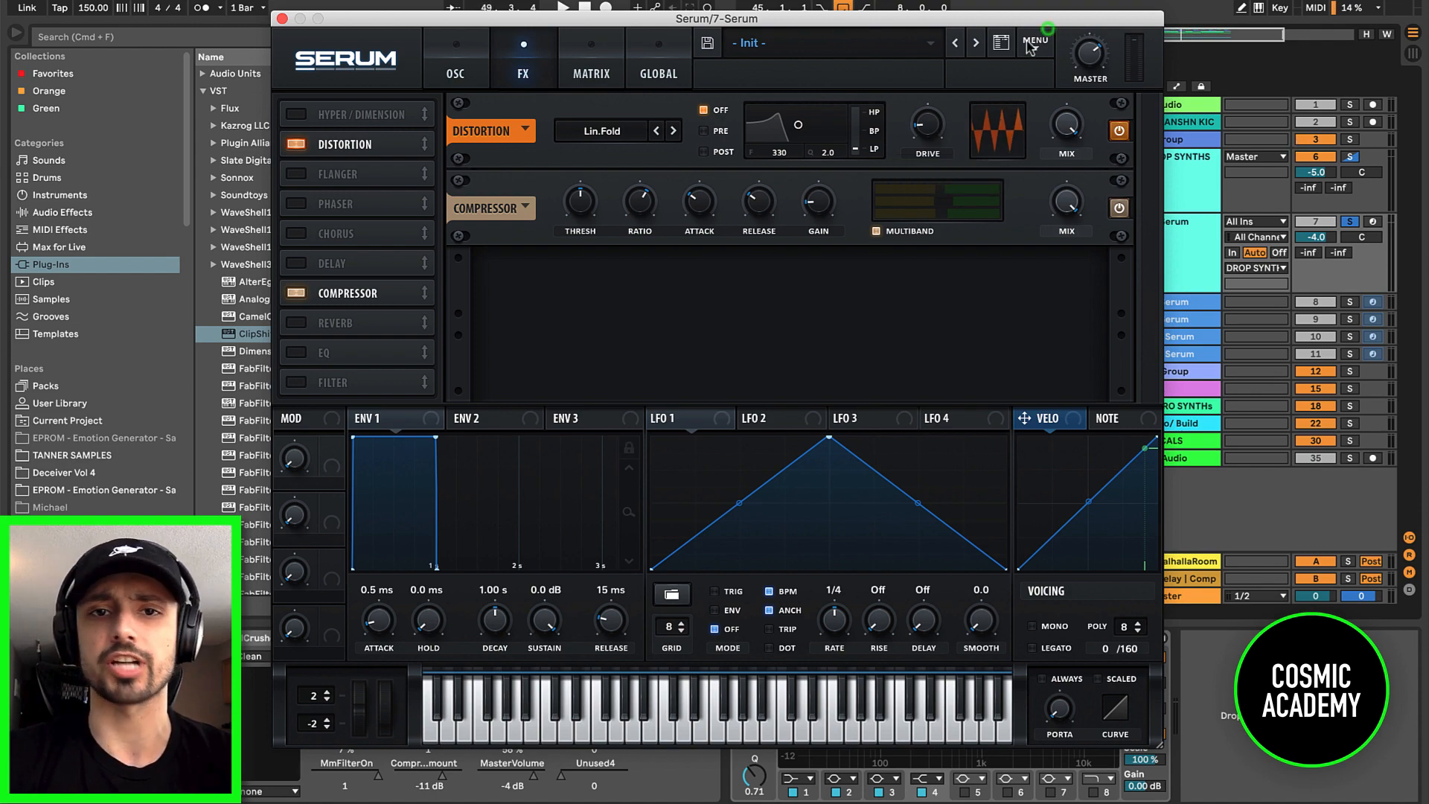
Step: Play 7 Serum again and compare its sub oscillator with Direct Out off and on
mouse_move(1043, 19)
left_mouse_down()
mouse_move(1074, 46)
mouse_move(1043, 0)
left_mouse_up()
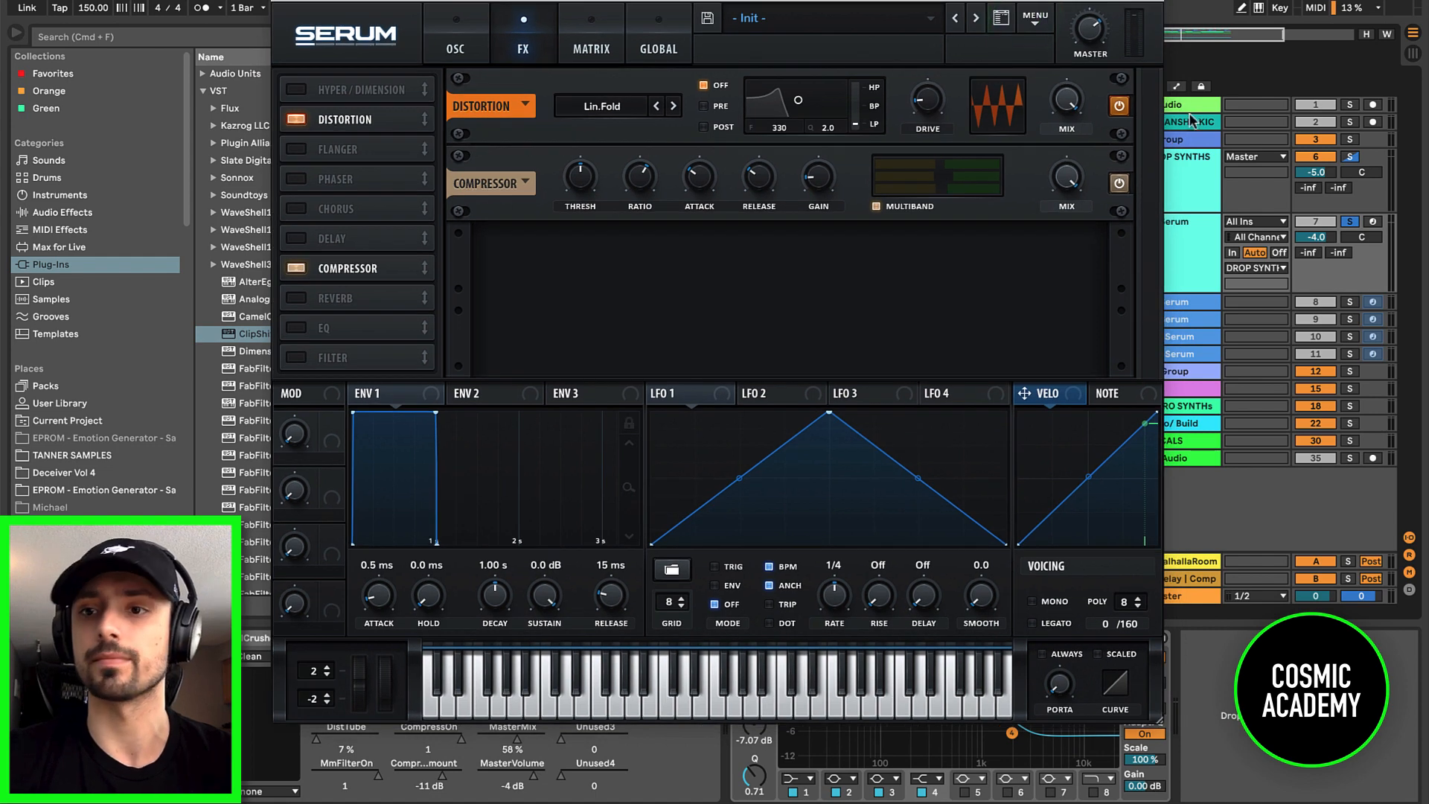
key("space")
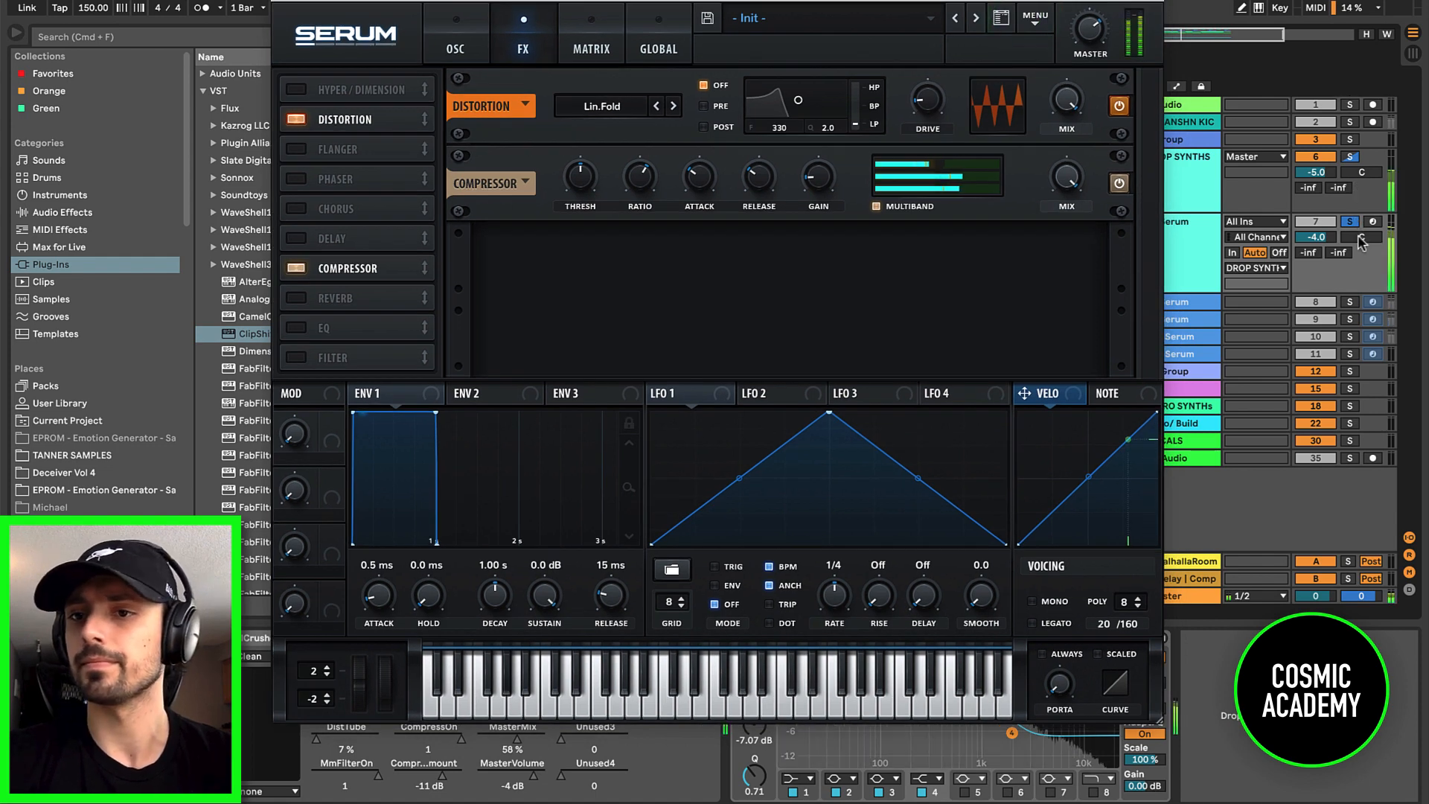
left_click(456, 30)
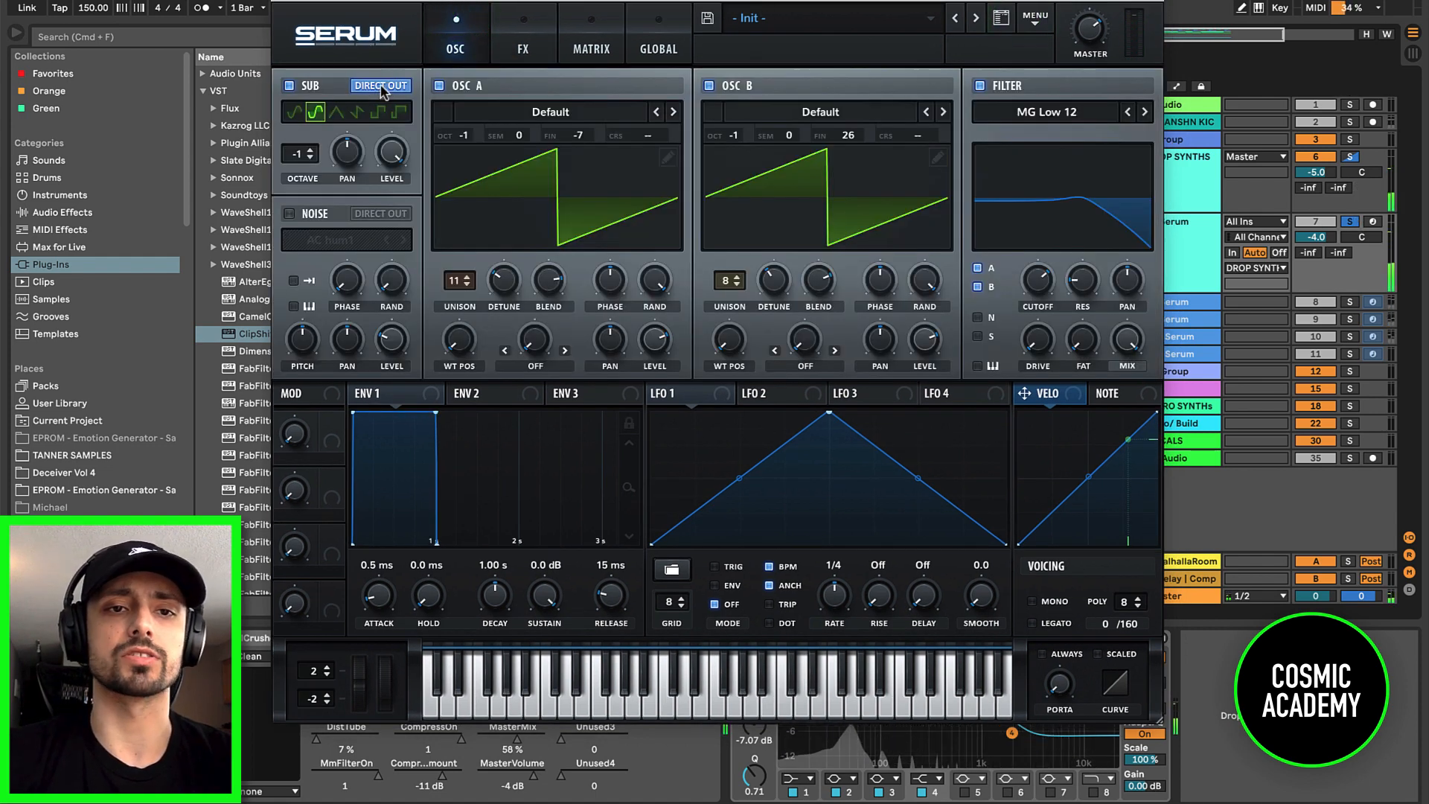
left_click(381, 85)
left_click(372, 84)
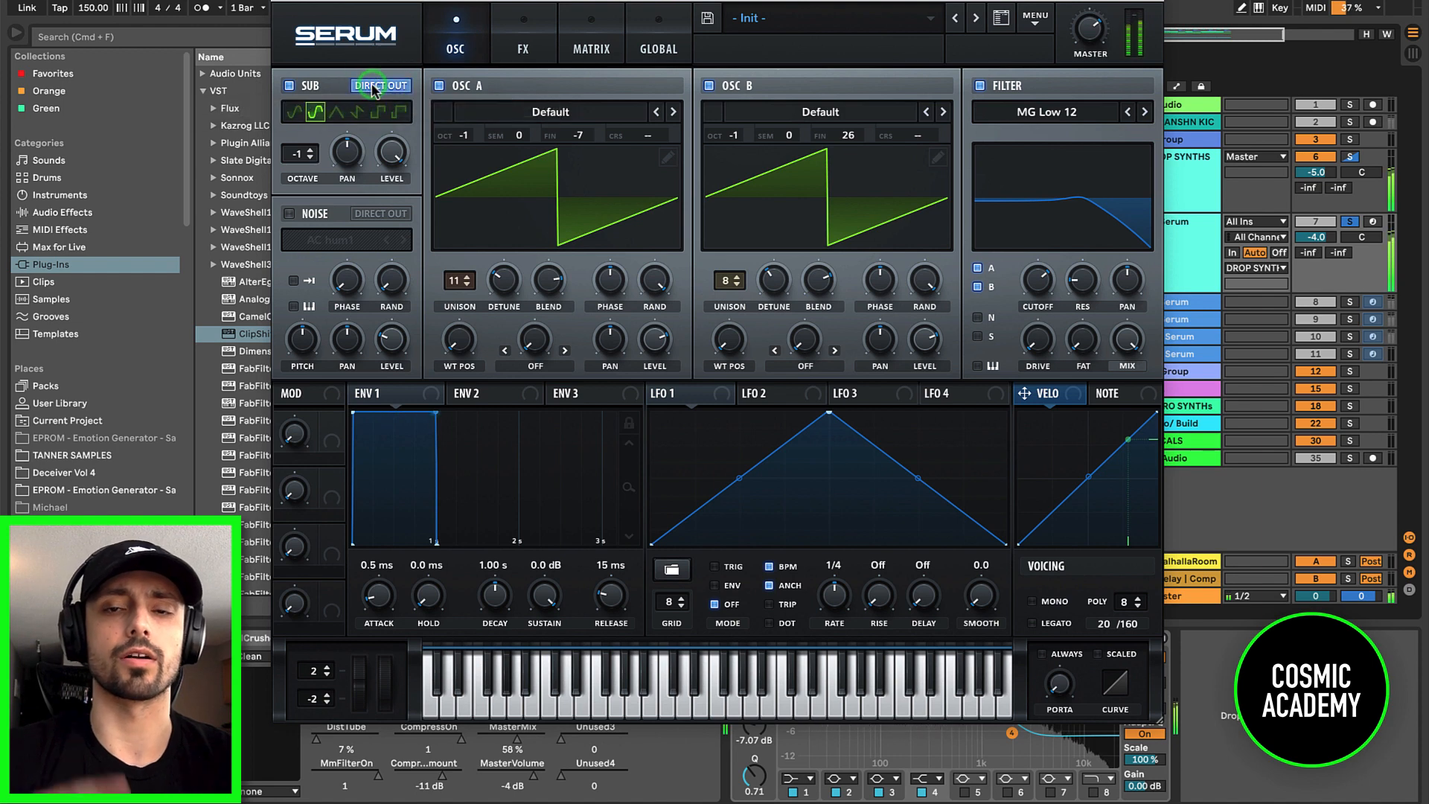
key("space")
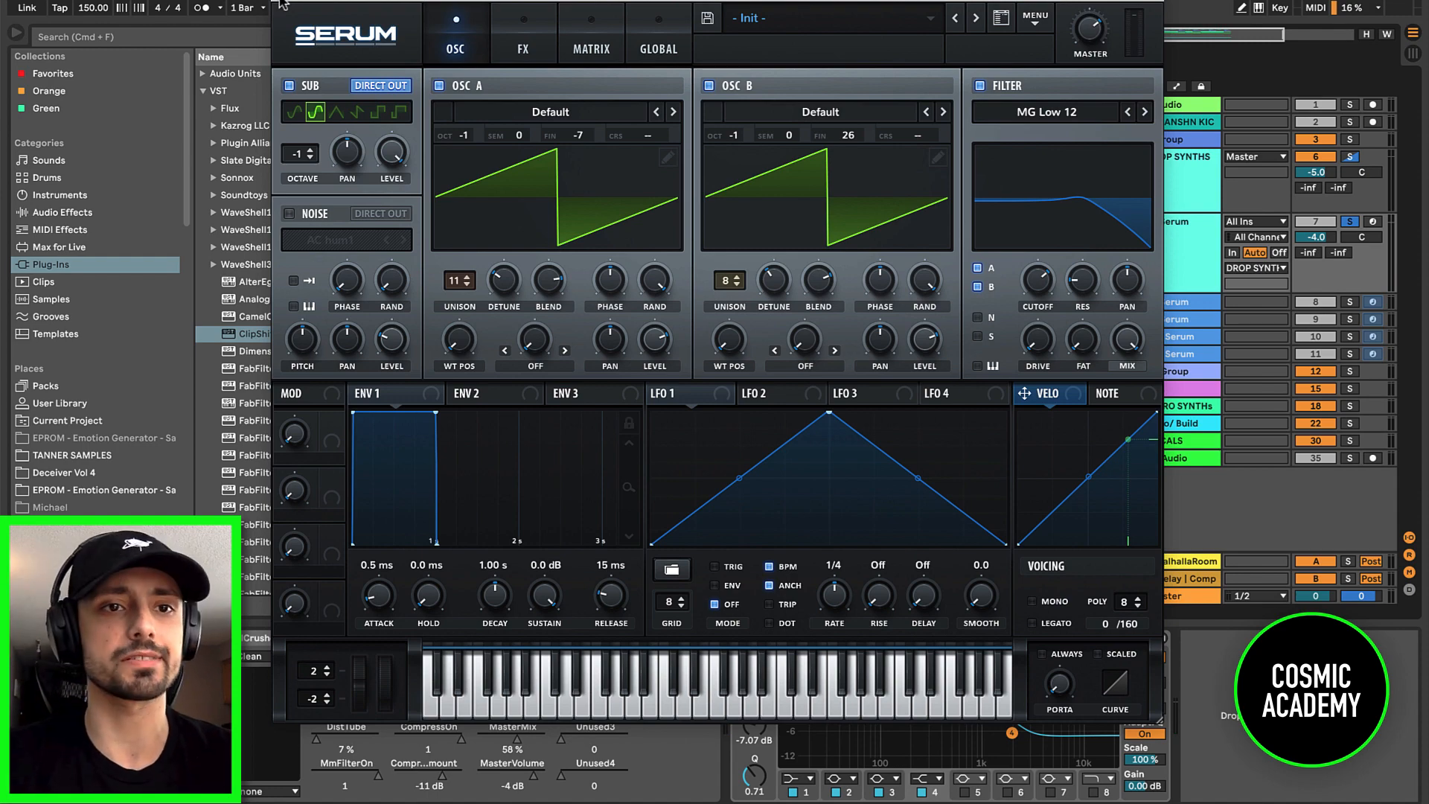
Step: Close the 7 Serum window, and play the soloed 8 Serum track from its first drop clip
left_click(282, 3)
left_click(778, 238)
key("space")
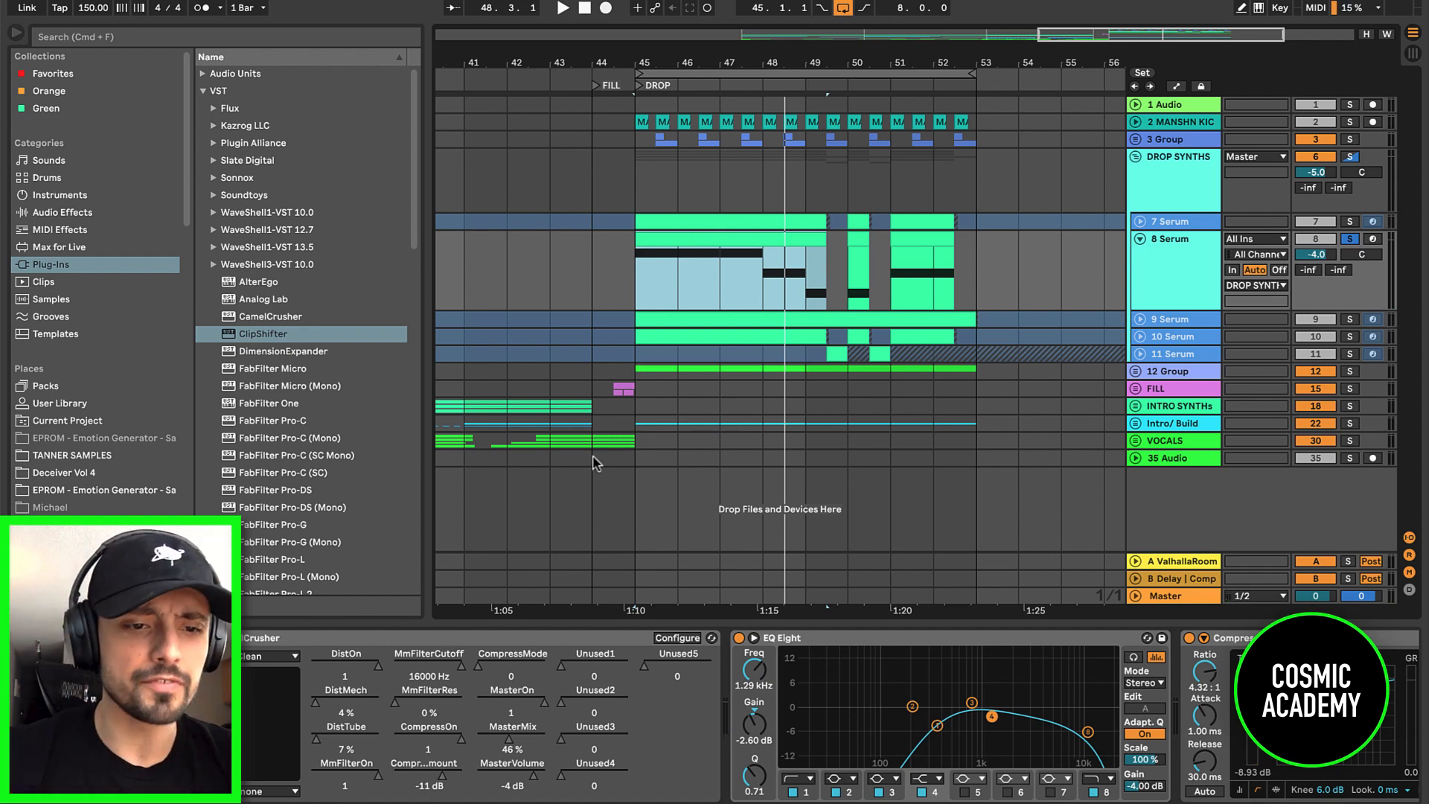
key("space")
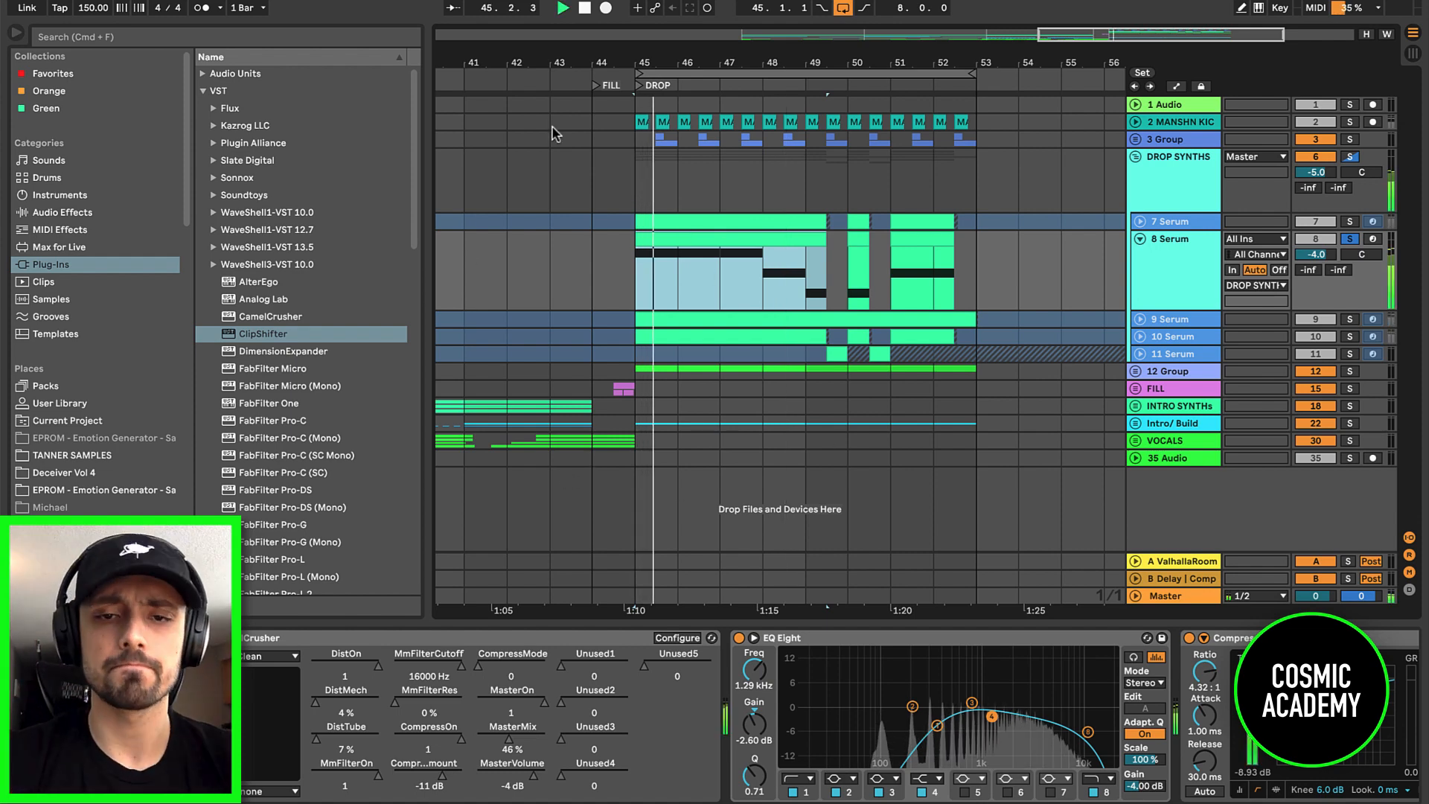
Step: Open the 8 Serum window during playback and examine its effects, oscillators, and sub oscillator's Direct Out setting
key("super+alt+p")
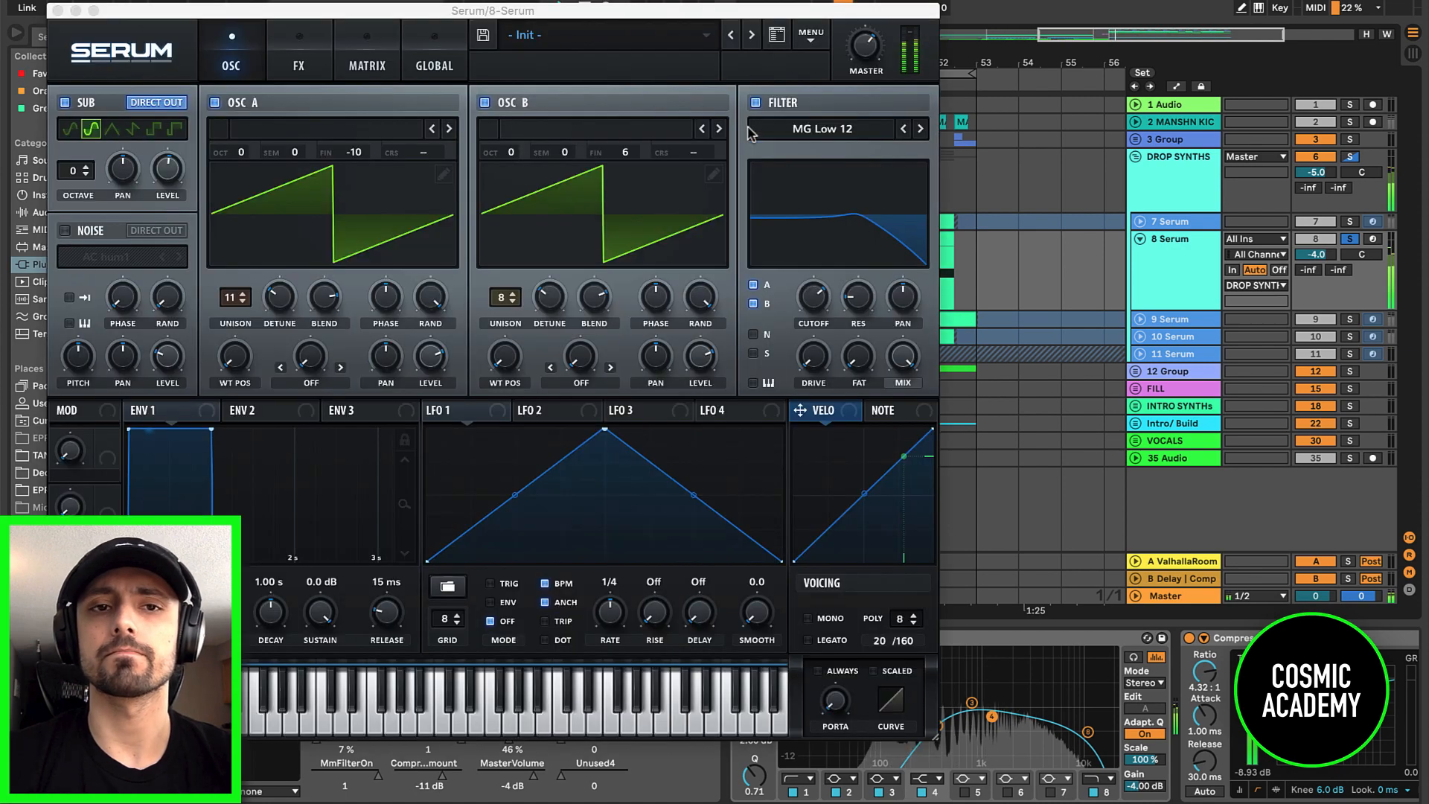
left_click_drag(410, 12, 604, 20)
left_click(492, 67)
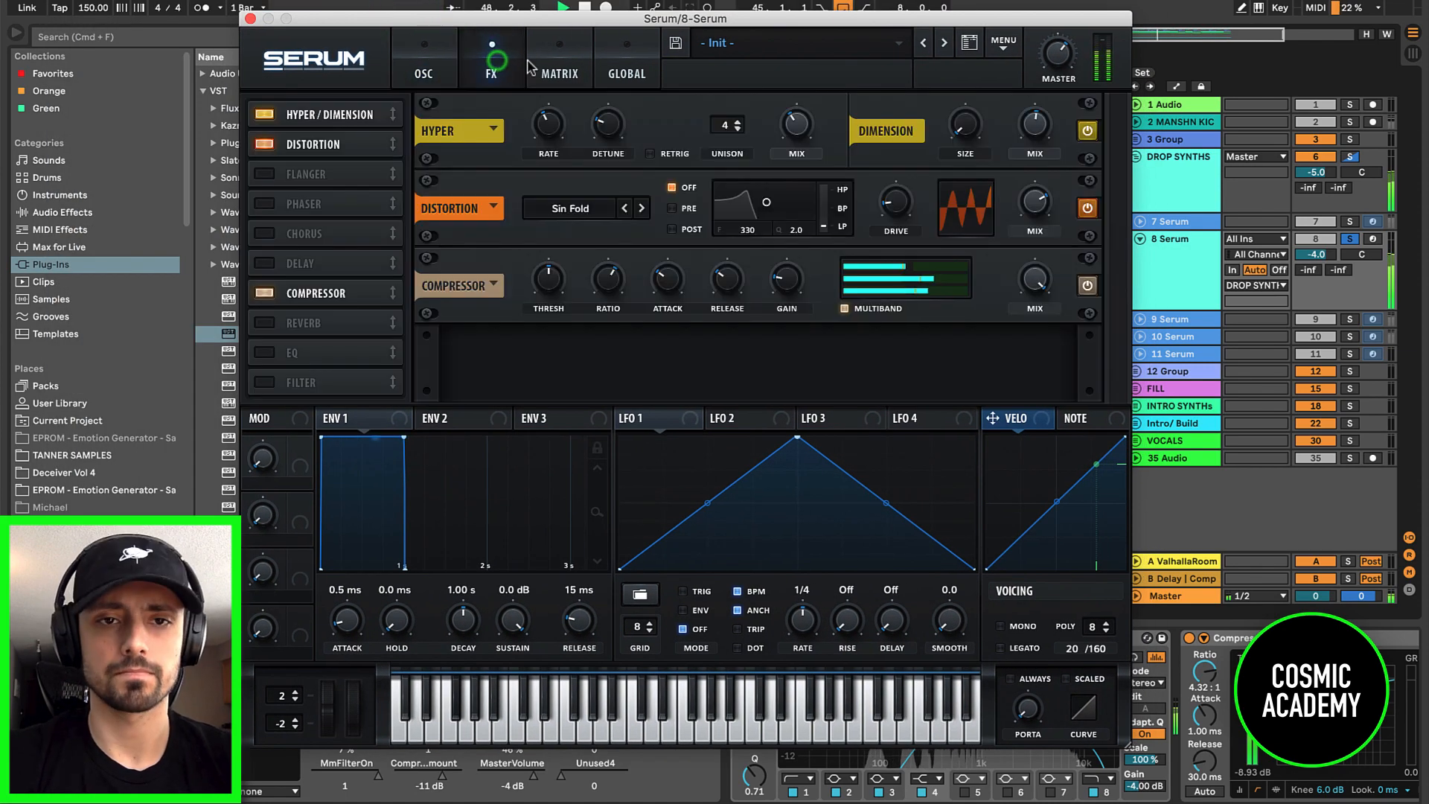
left_click(426, 61)
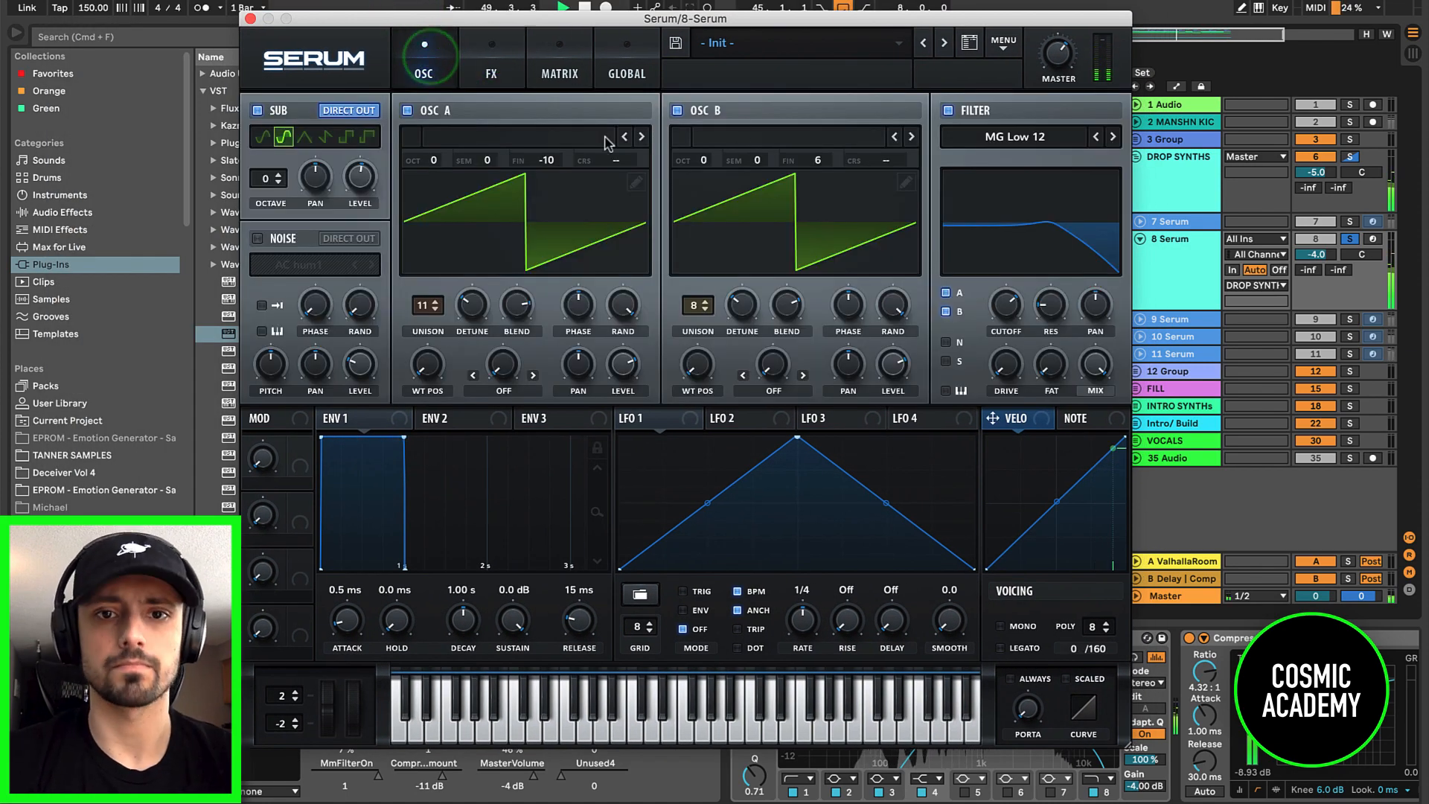
key("space")
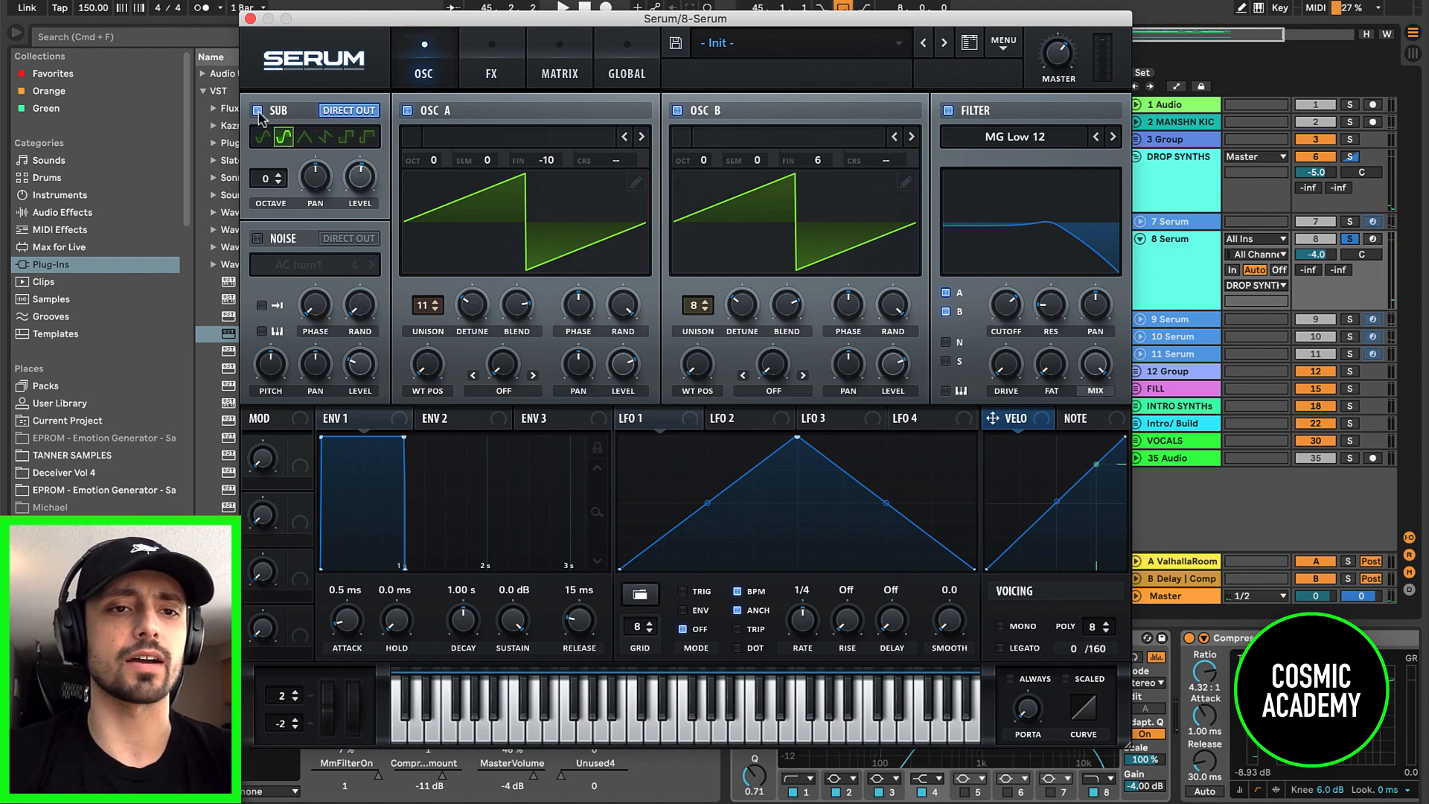
left_click_drag(305, 26, 272, 34)
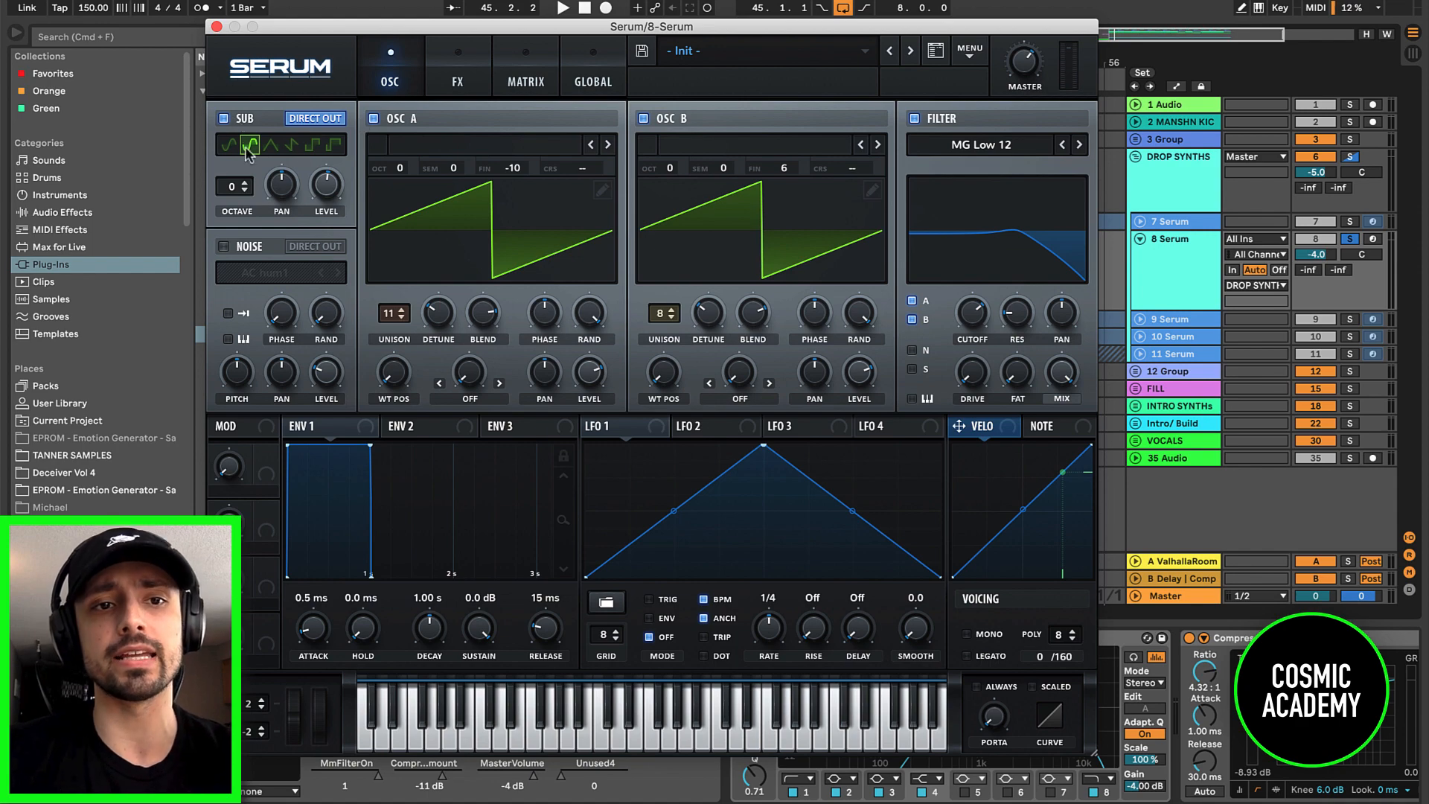
left_click(320, 118)
Step: Close the 8 Serum window and reselect the first drop clip on the 8 Serum track
left_click_drag(327, 31, 252, 23)
left_click(1057, 454)
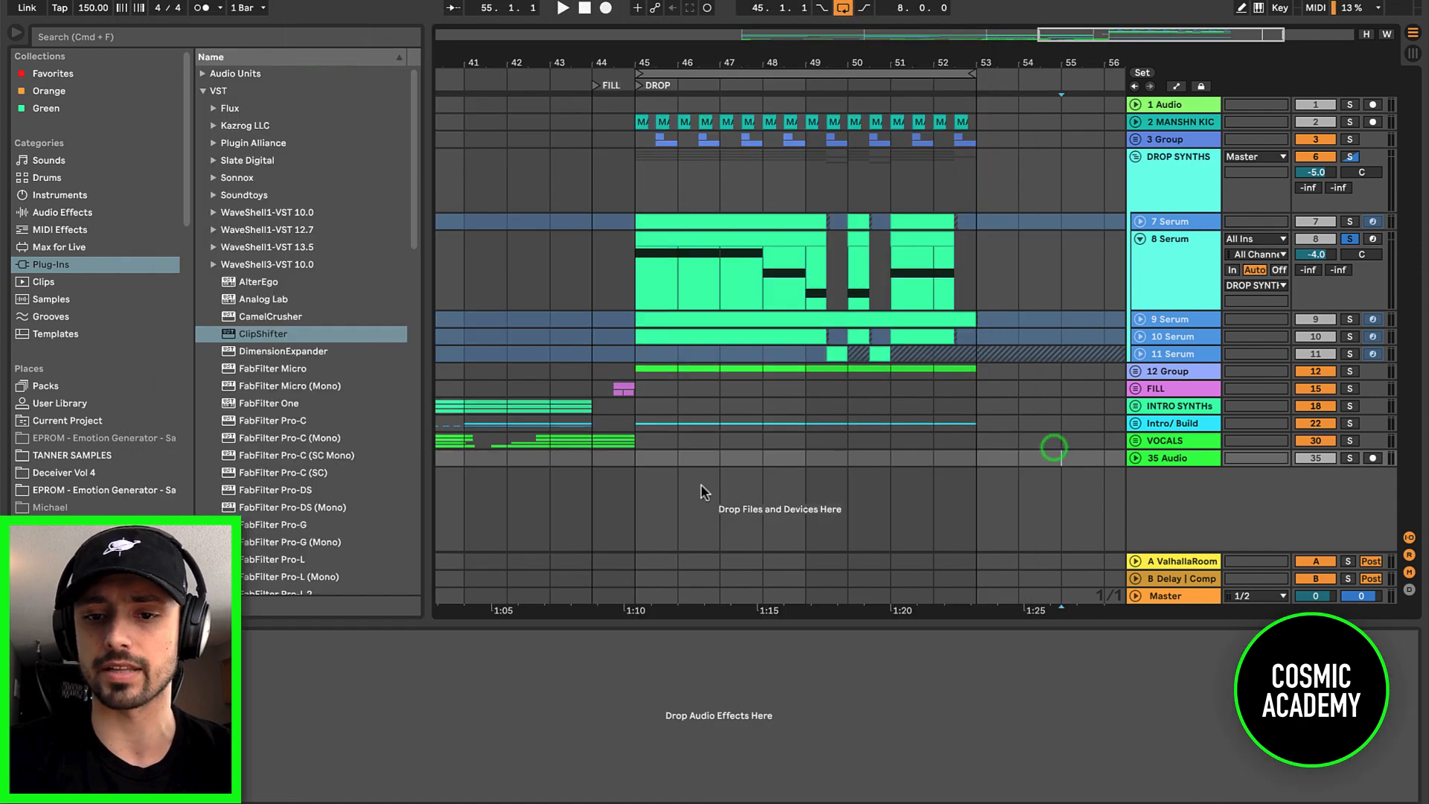
left_click(719, 233)
left_click(139, 16)
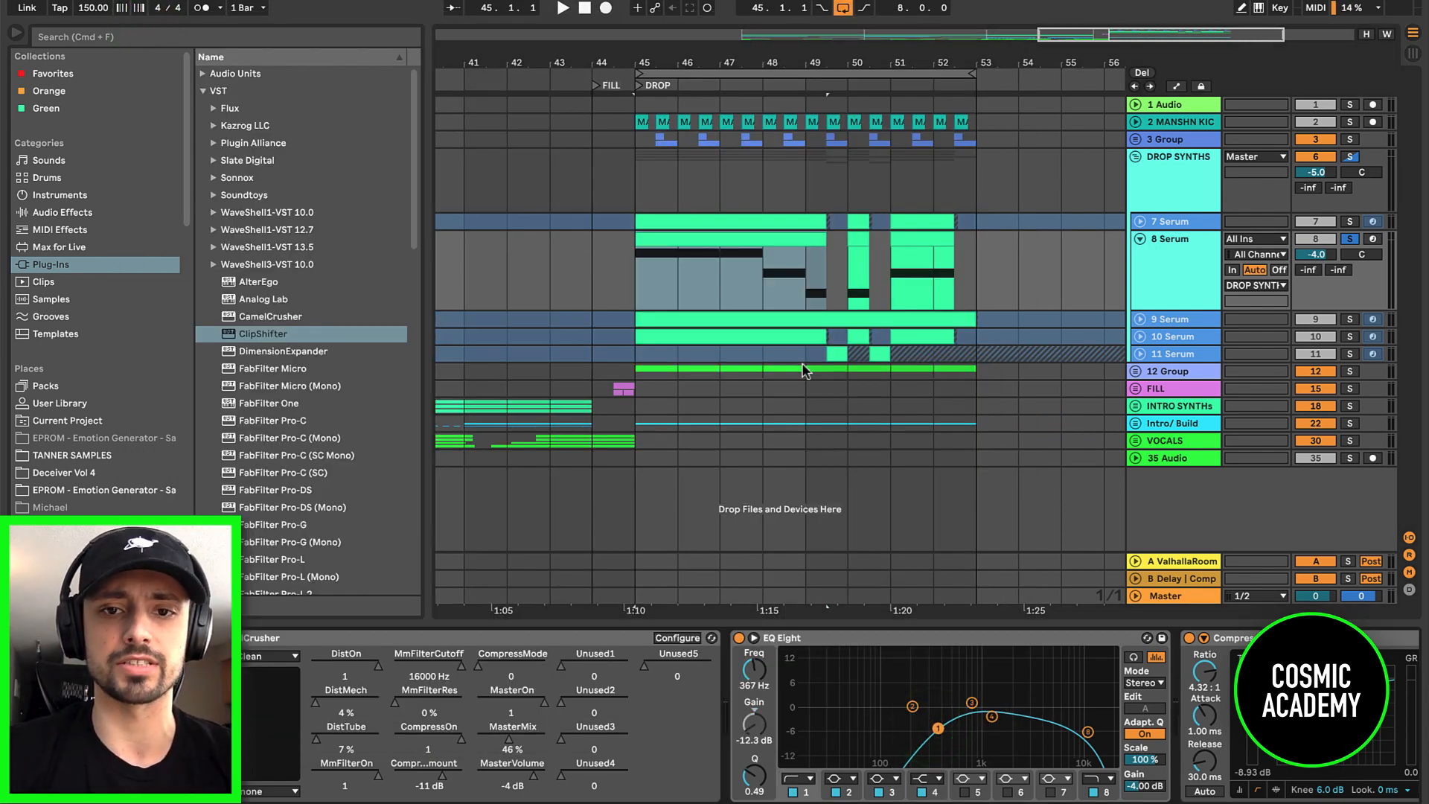
Step: Unfold and solo the 9 Serum track, and select its drop clip from bar 45 to 53
left_click(1191, 249)
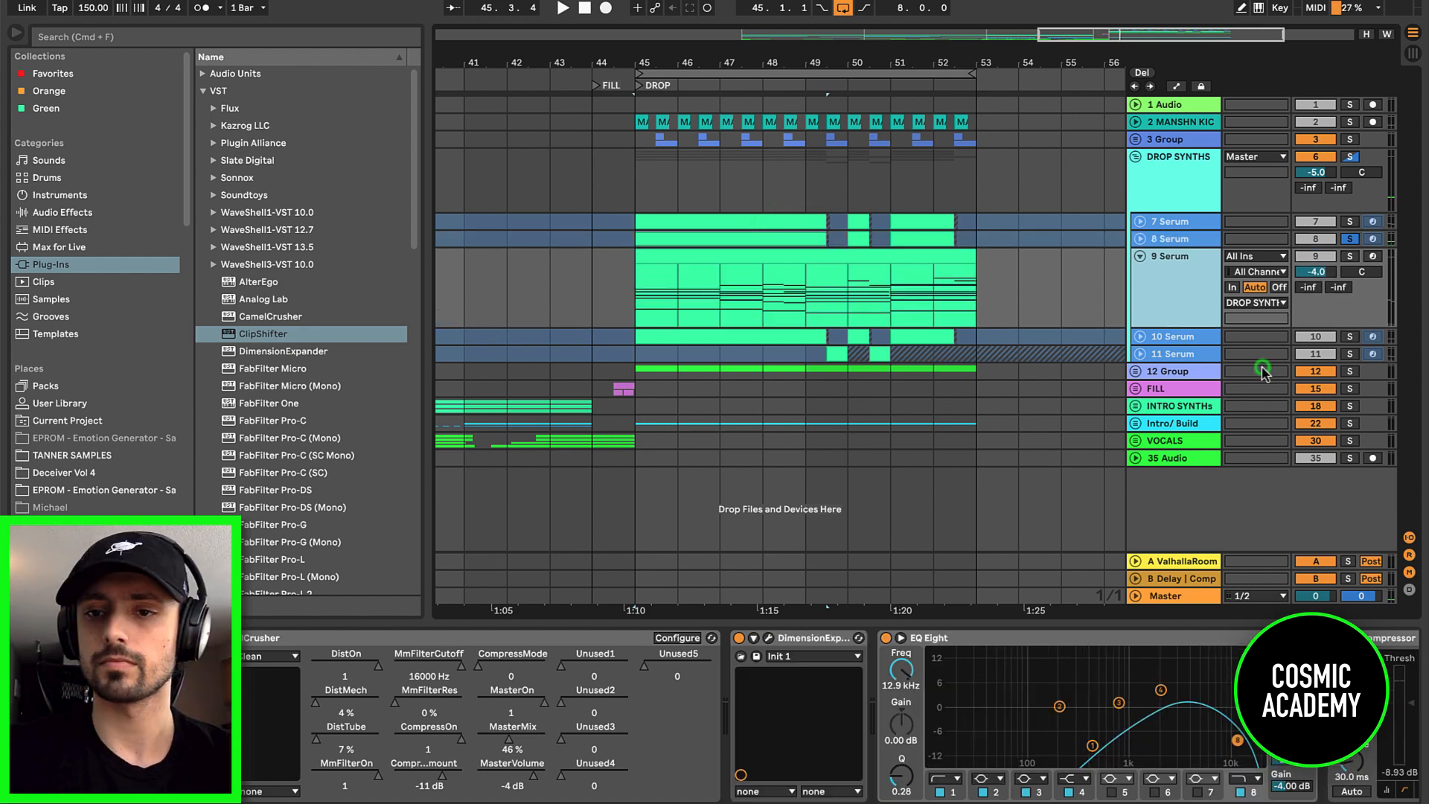
left_click(1349, 256)
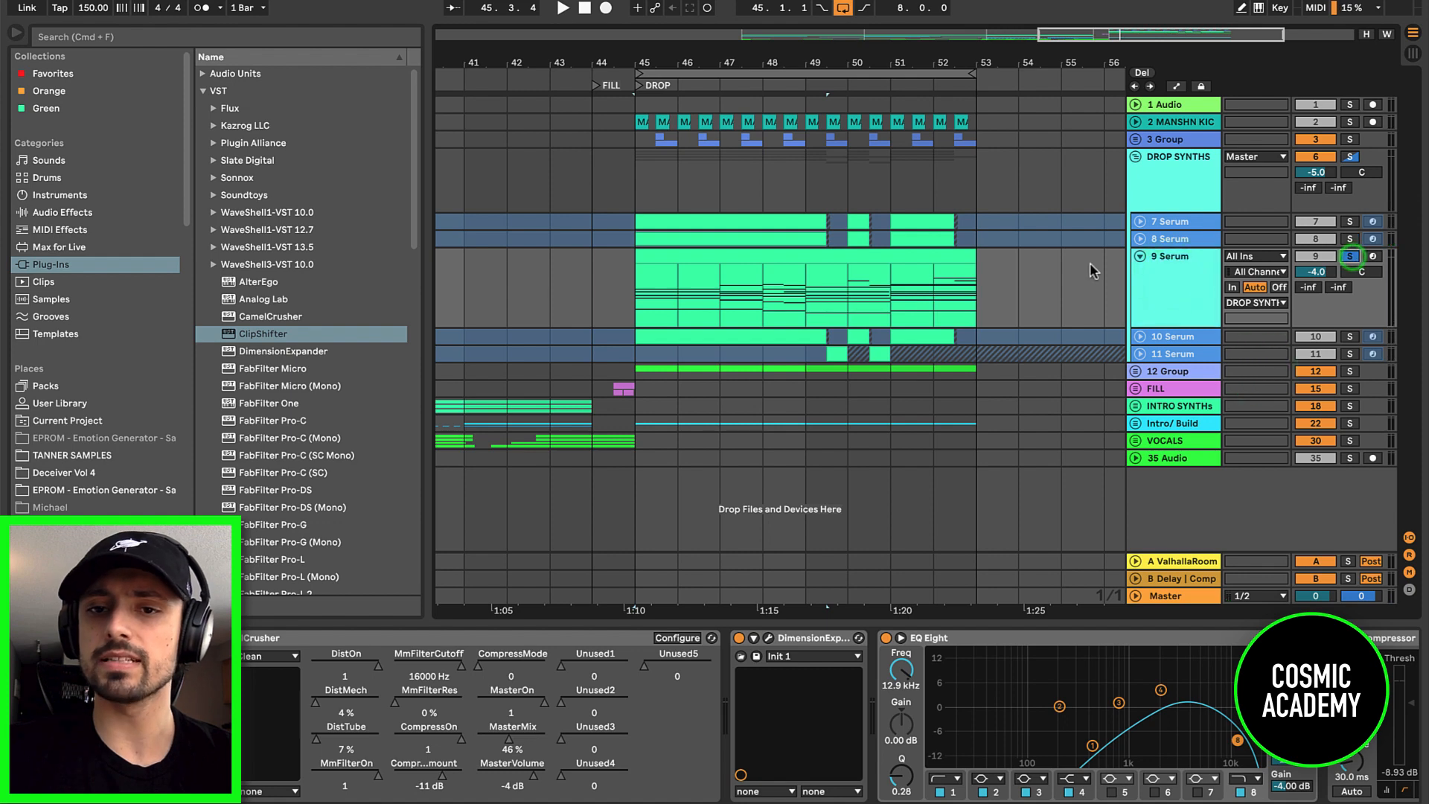
left_click(812, 258)
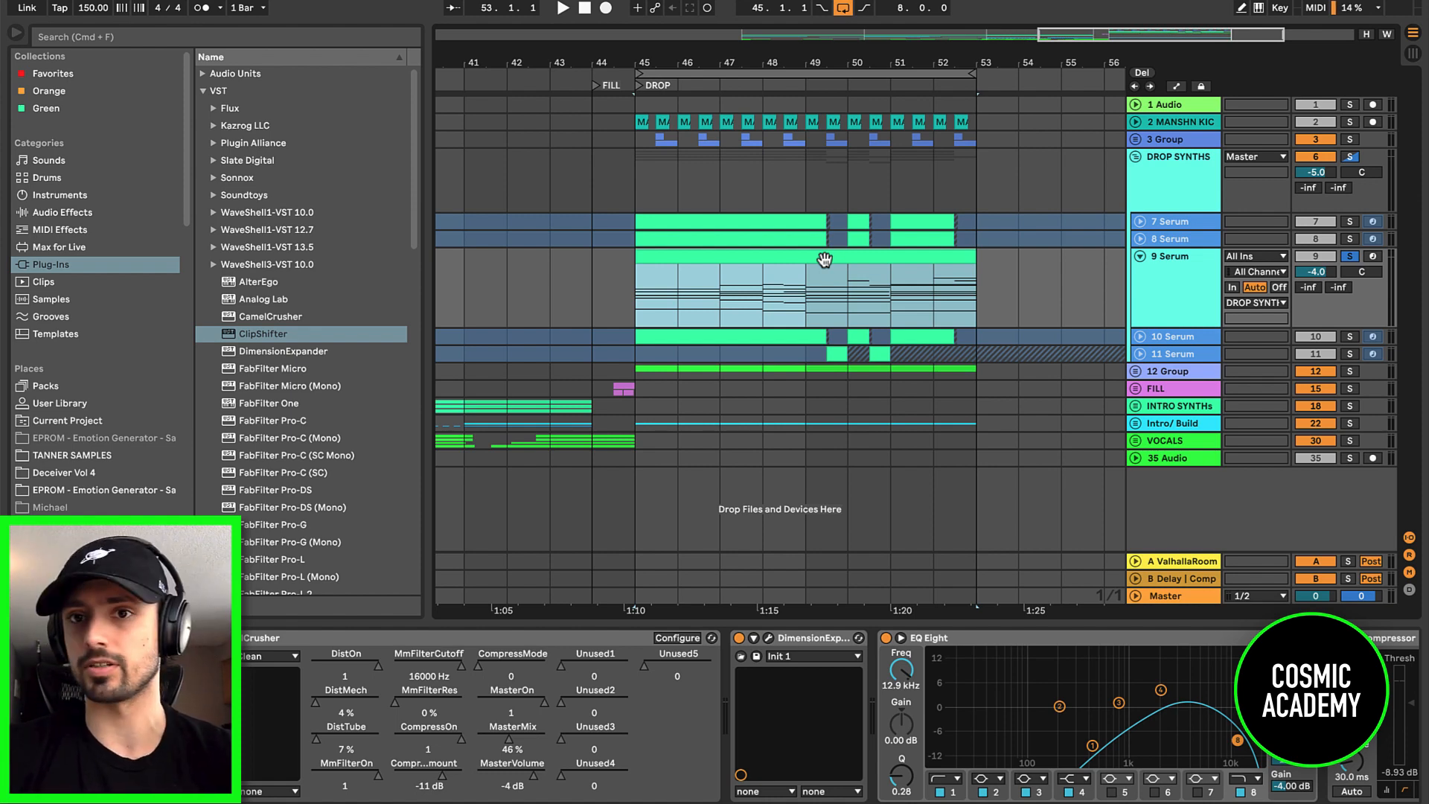
left_click(809, 294)
left_click(709, 261)
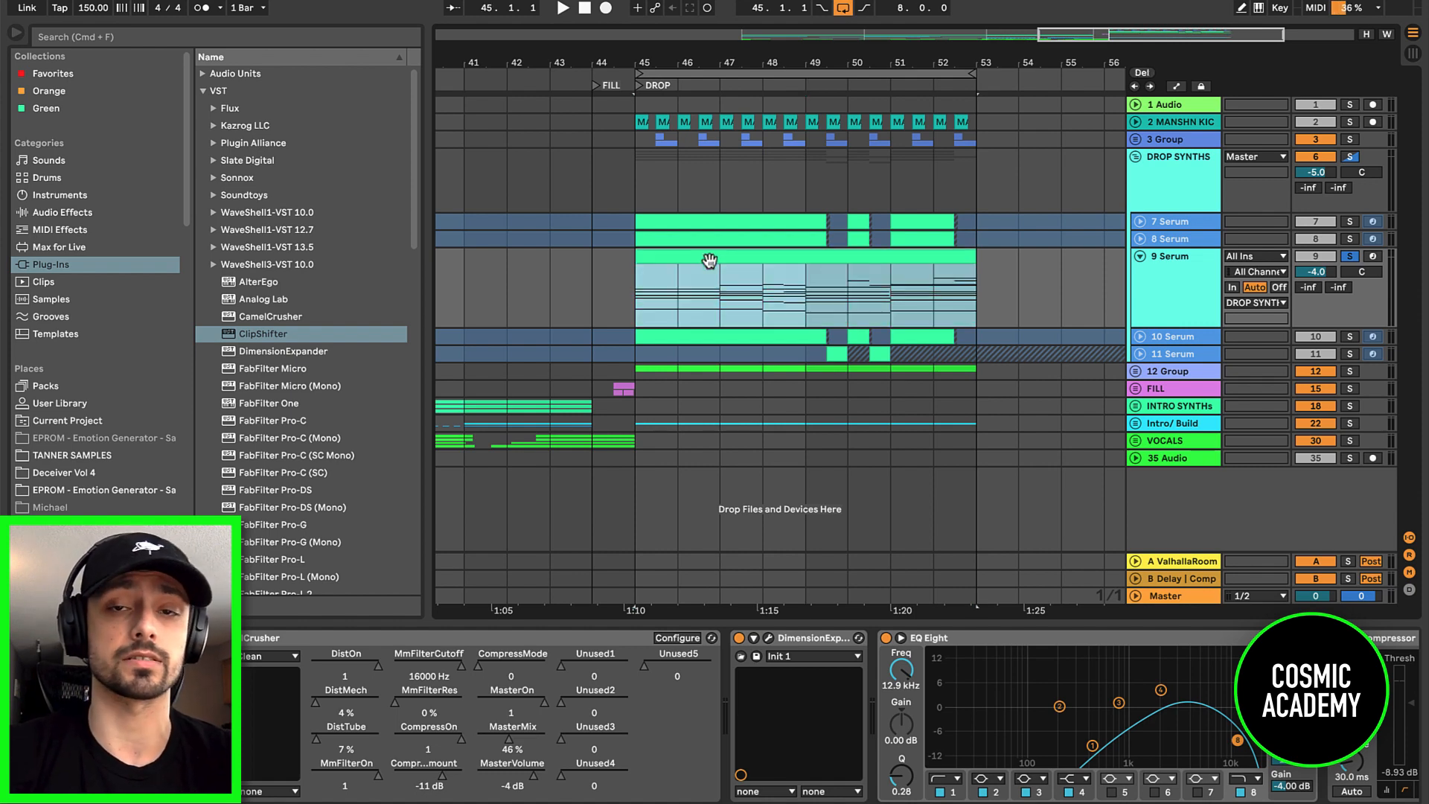
Step: Play the soloed 9 Serum clip from the start of the drop, and stop around bar 50
key("space")
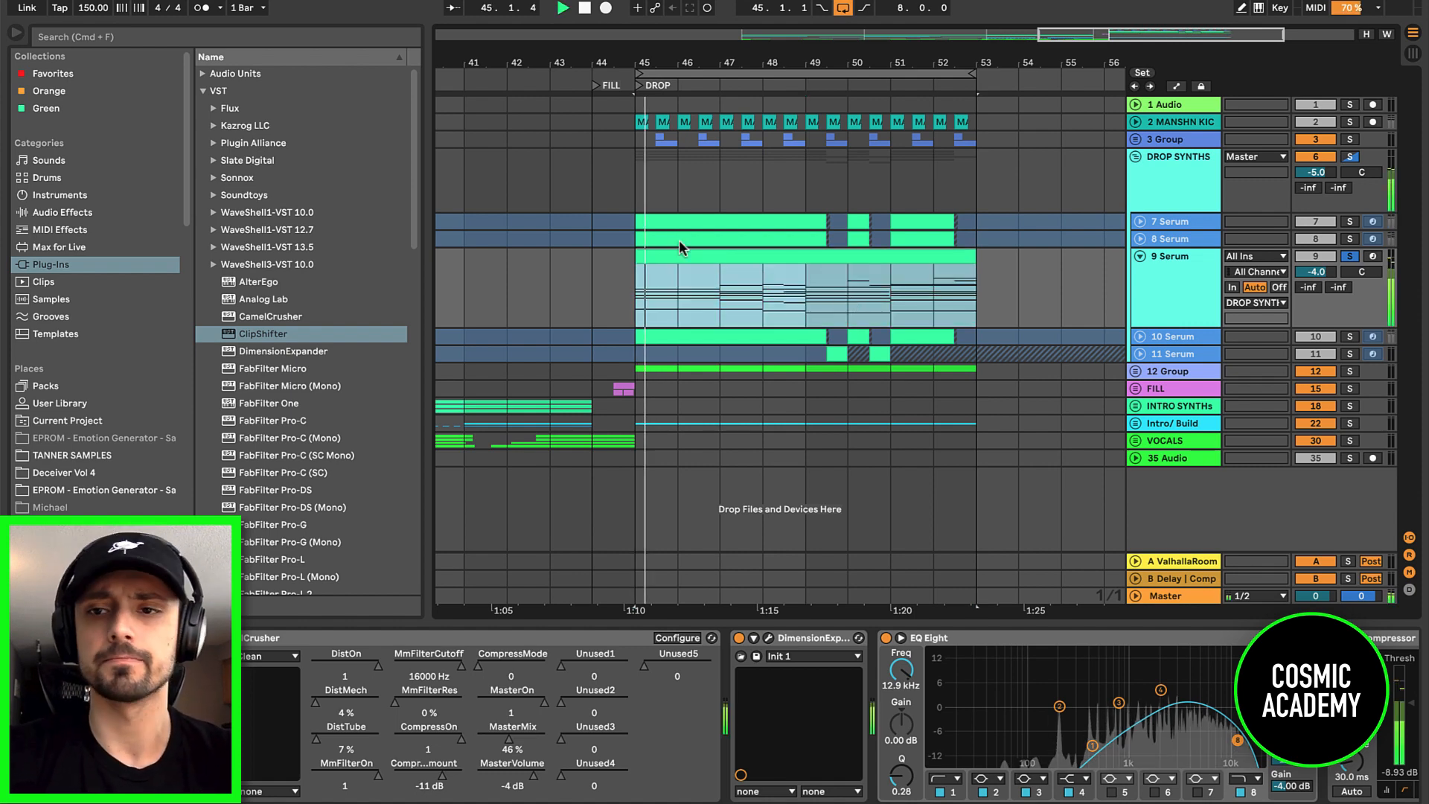
left_click(1181, 268)
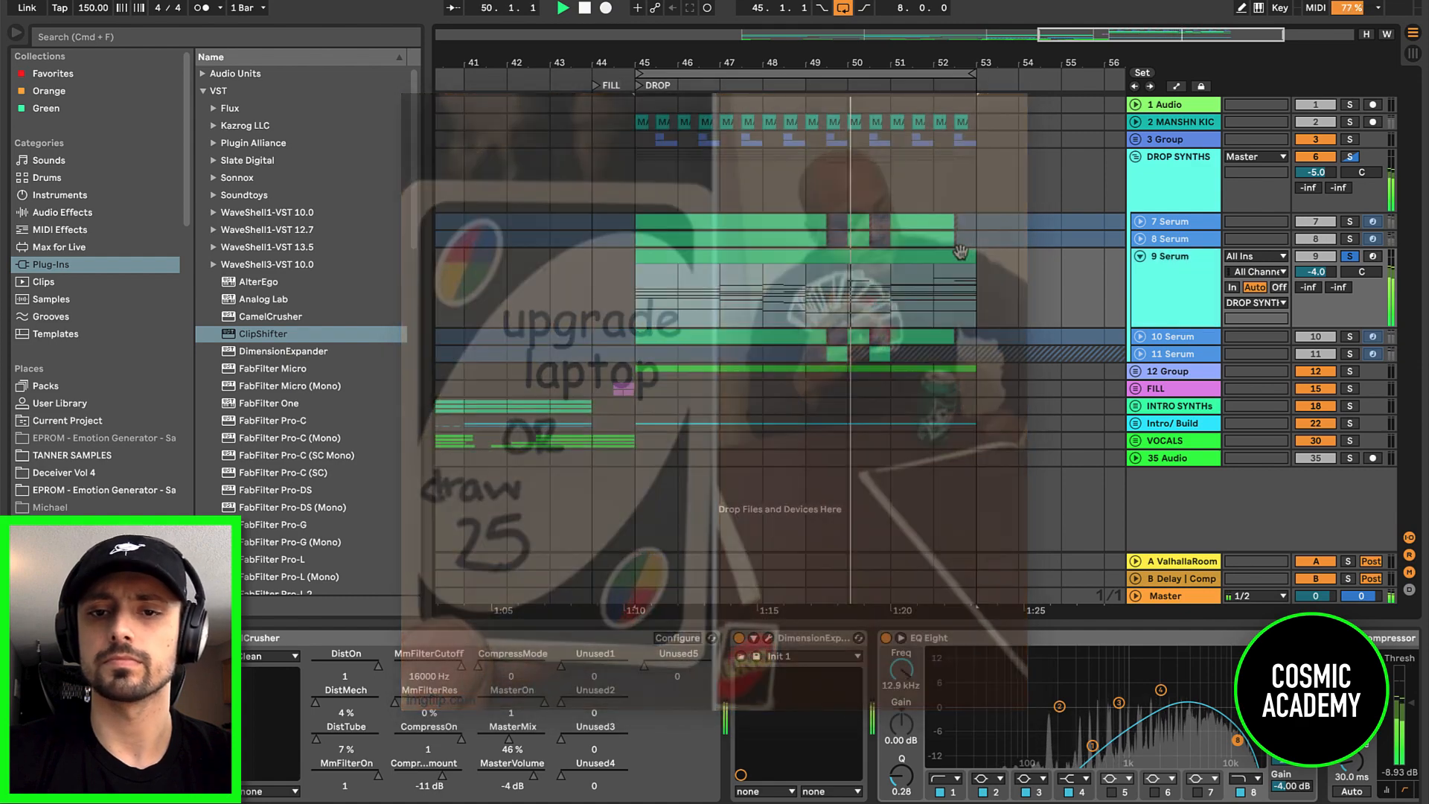
key("space")
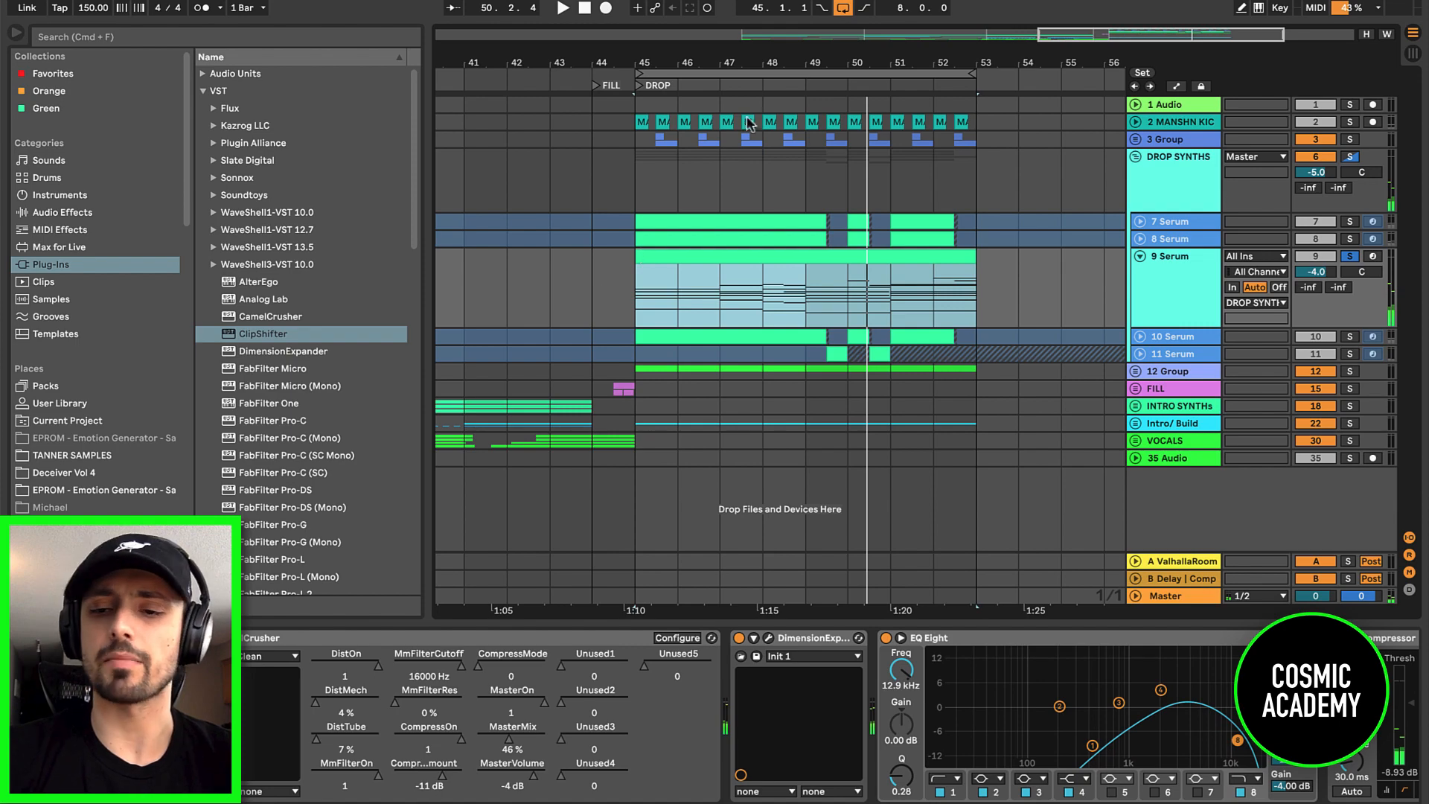
Step: Open the 9 Serum window and move it clear to examine the oscillator and noise settings
key("super+alt+p")
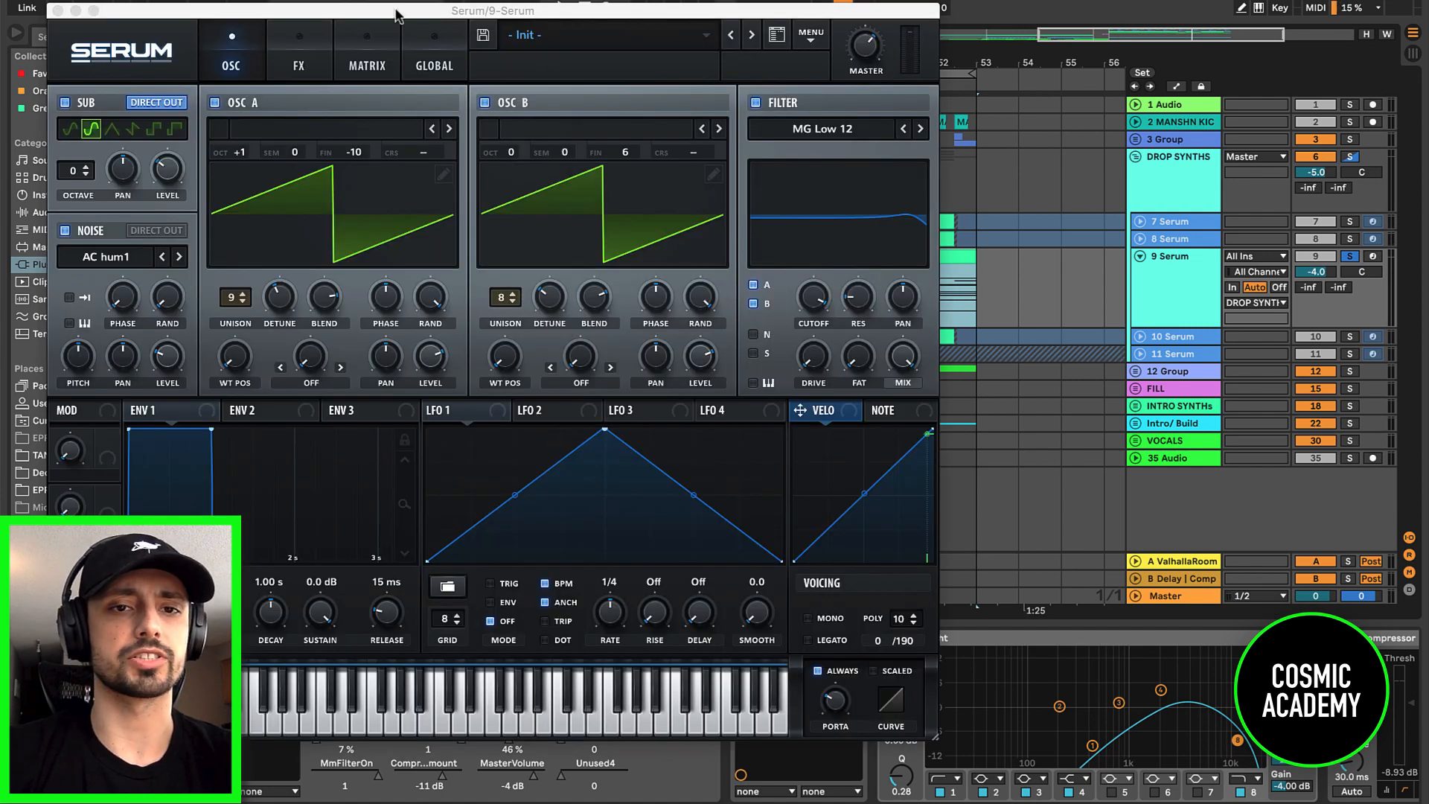
left_click_drag(397, 15, 613, 8)
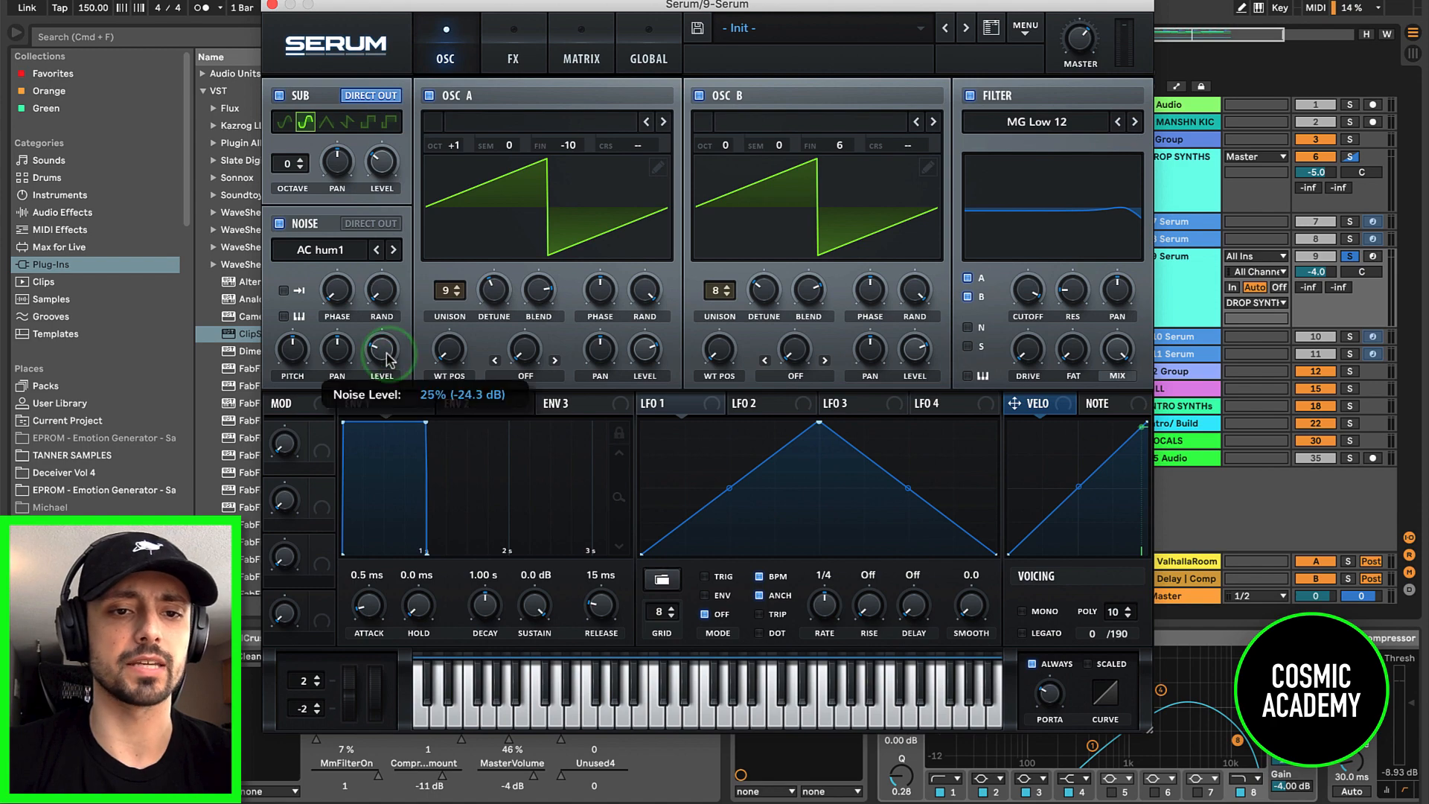
left_click_drag(502, 9, 398, 3)
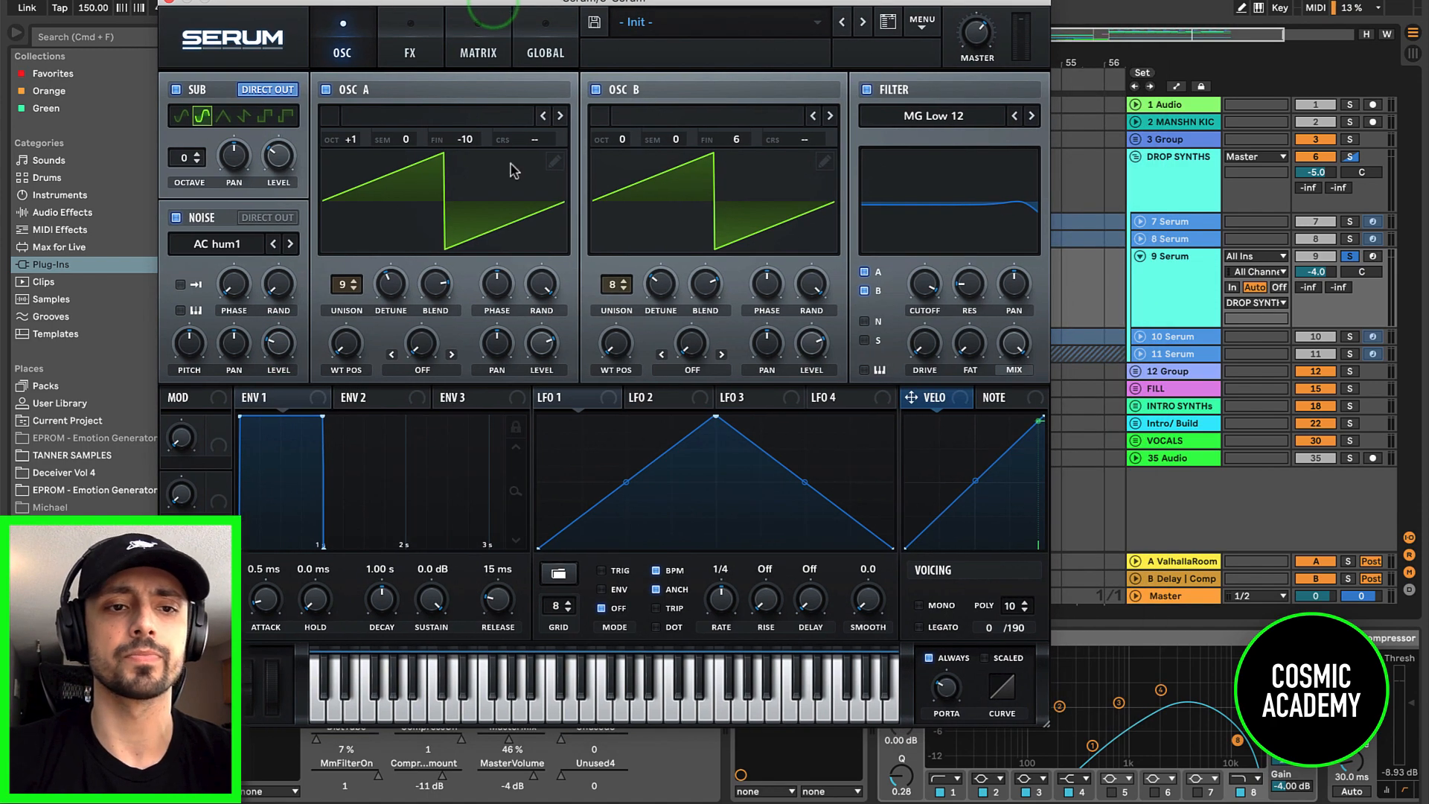
Step: Check the 9 Serum effects rack with hyper, distortion and compressor, return to the oscillators, and close the plug-in window
left_click(415, 23)
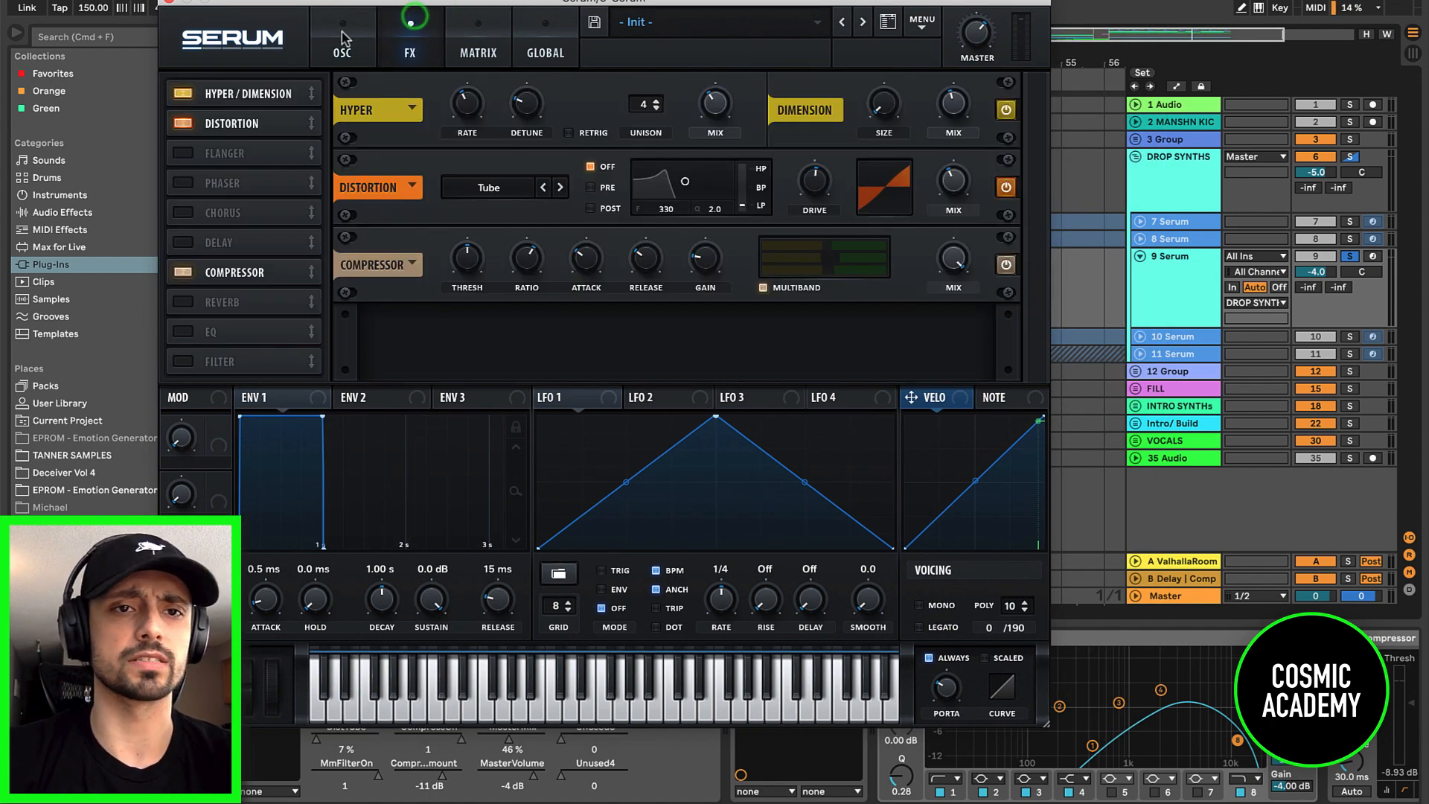
left_click(342, 37)
left_click(410, 41)
left_click(342, 37)
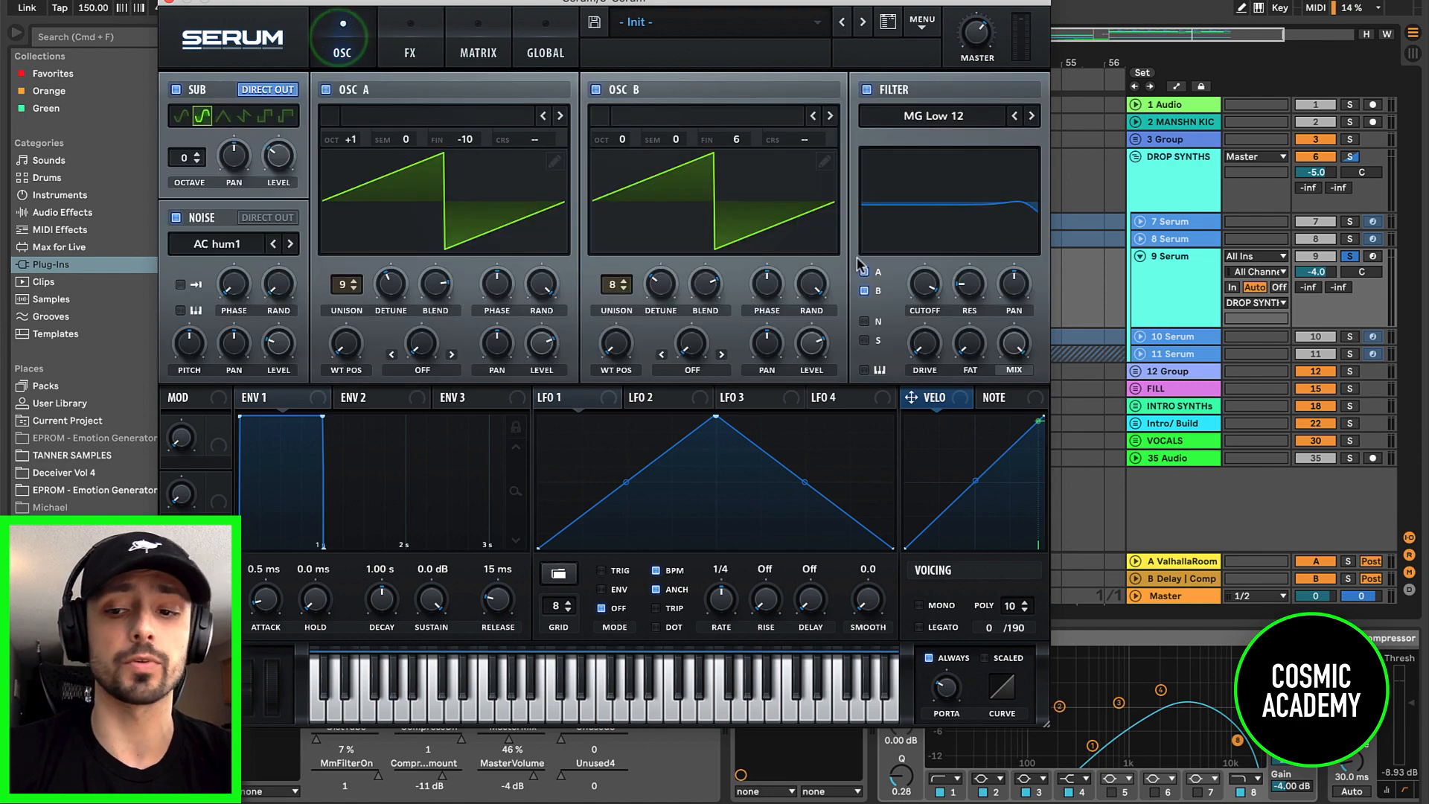
left_click(166, 3)
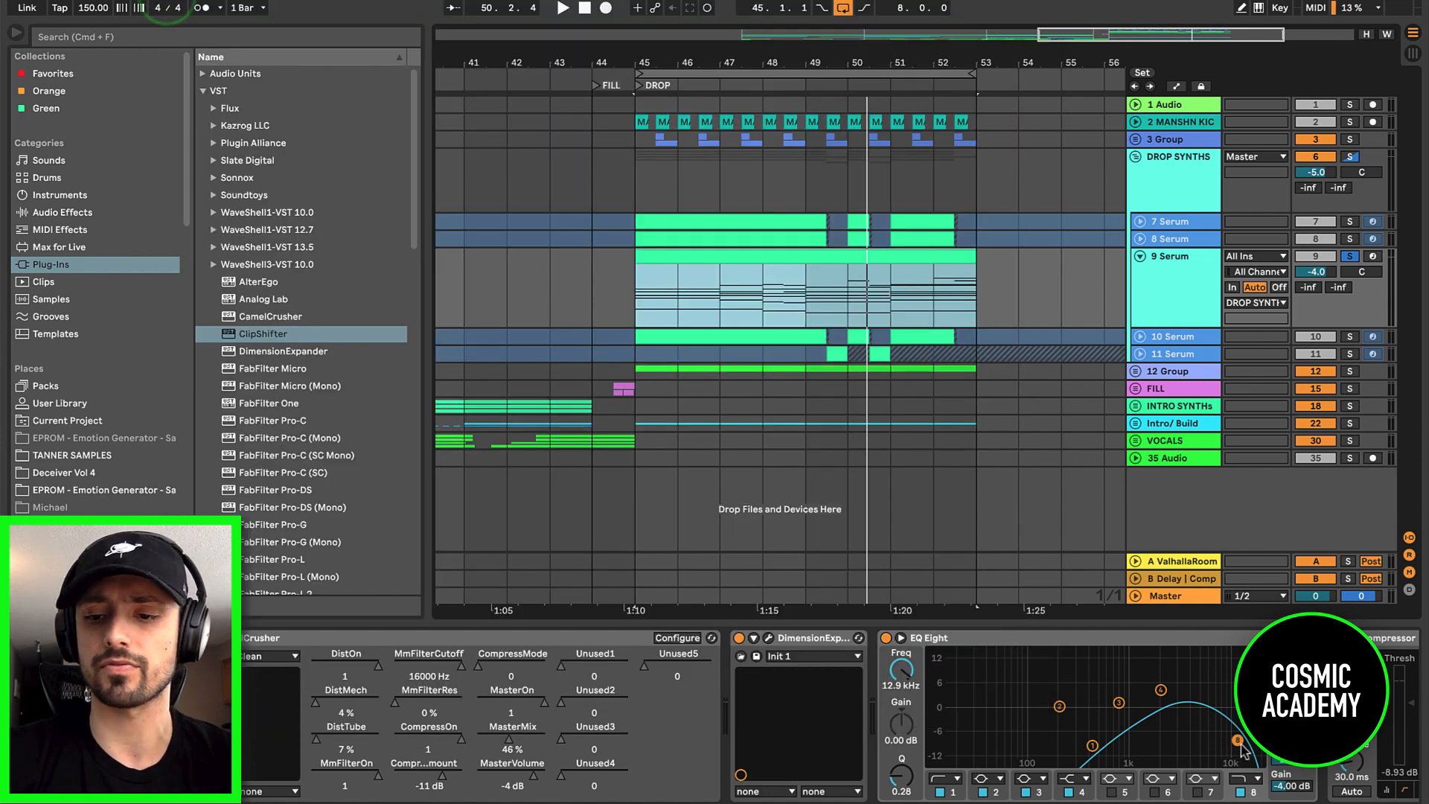
Step: Lower the 9 Serum EQ Eight high-cut band to 11.6 kHz, and check the DimensionExpander settings before closing its window
left_click_drag(1239, 745, 1234, 744)
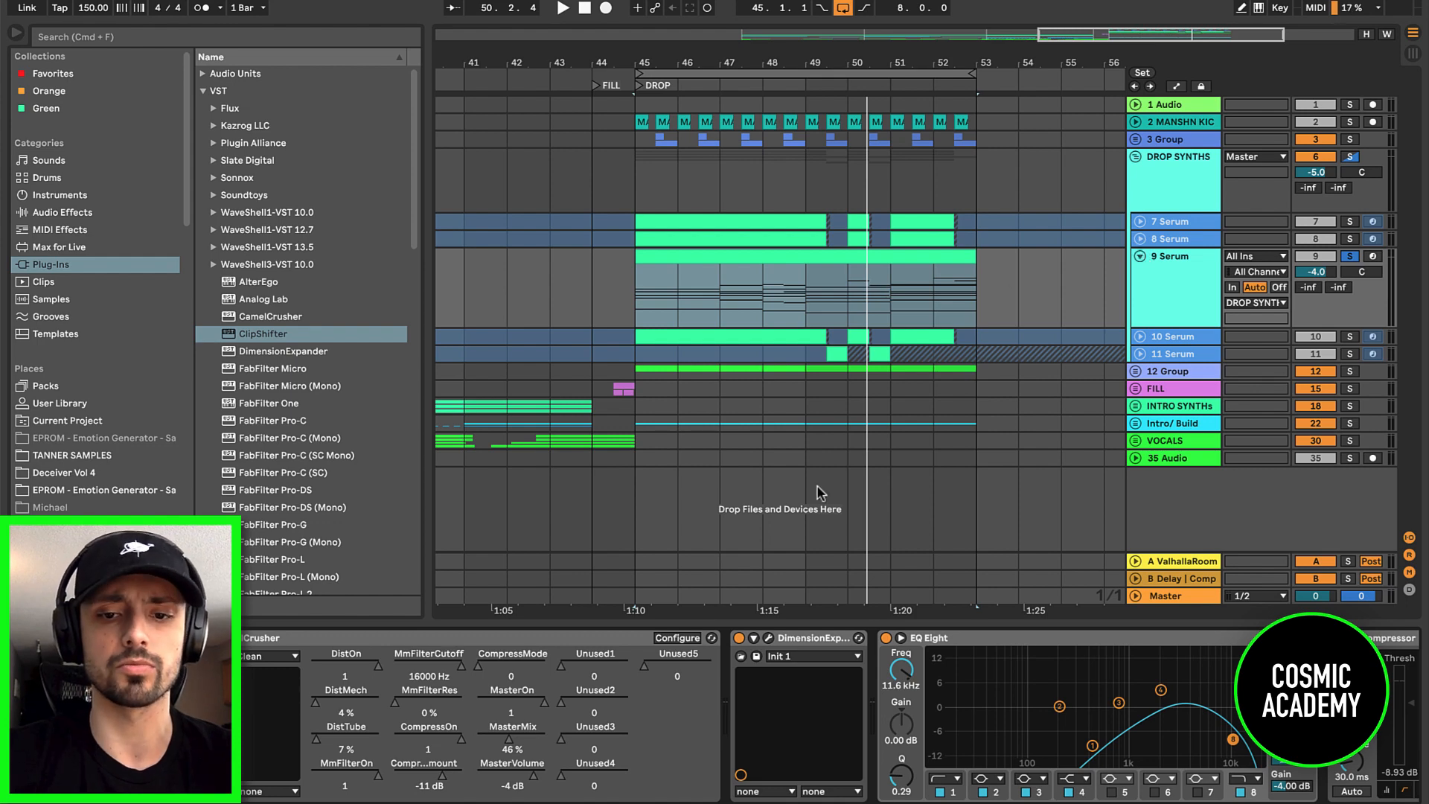
left_click(768, 638)
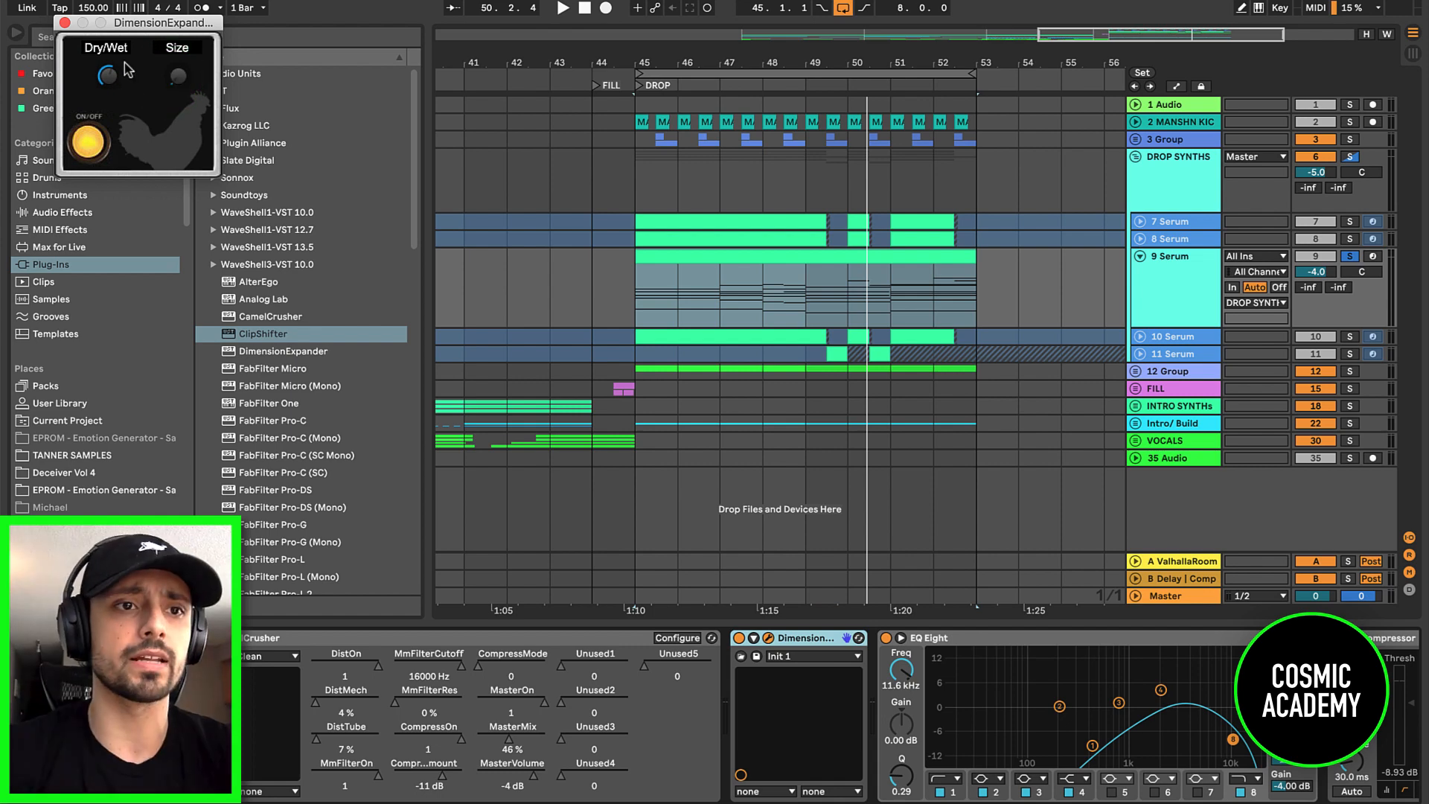
left_click(64, 23)
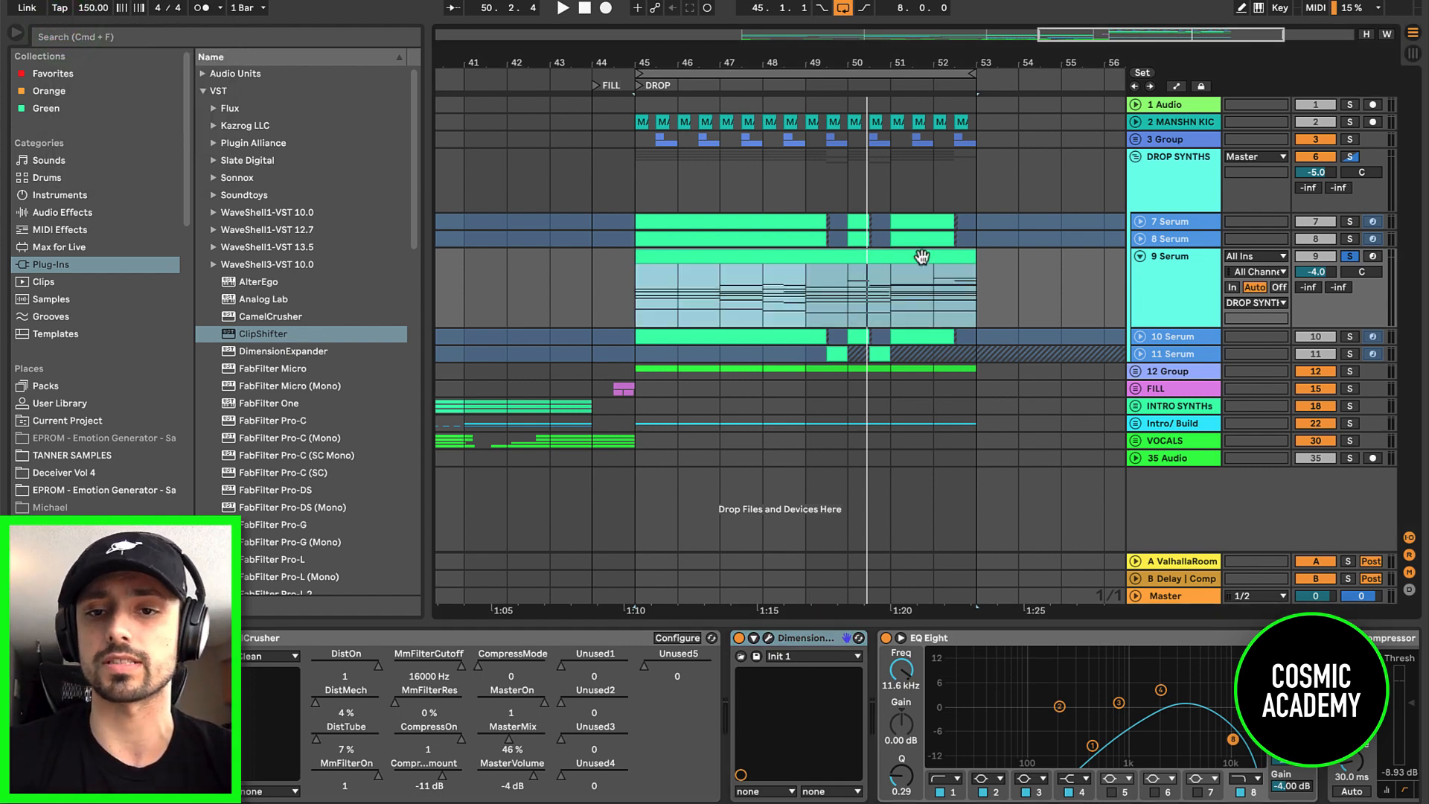
Step: Select the DROP SYNTHS group, listen to the combined Serum layers, and stop playback
left_click(1190, 175)
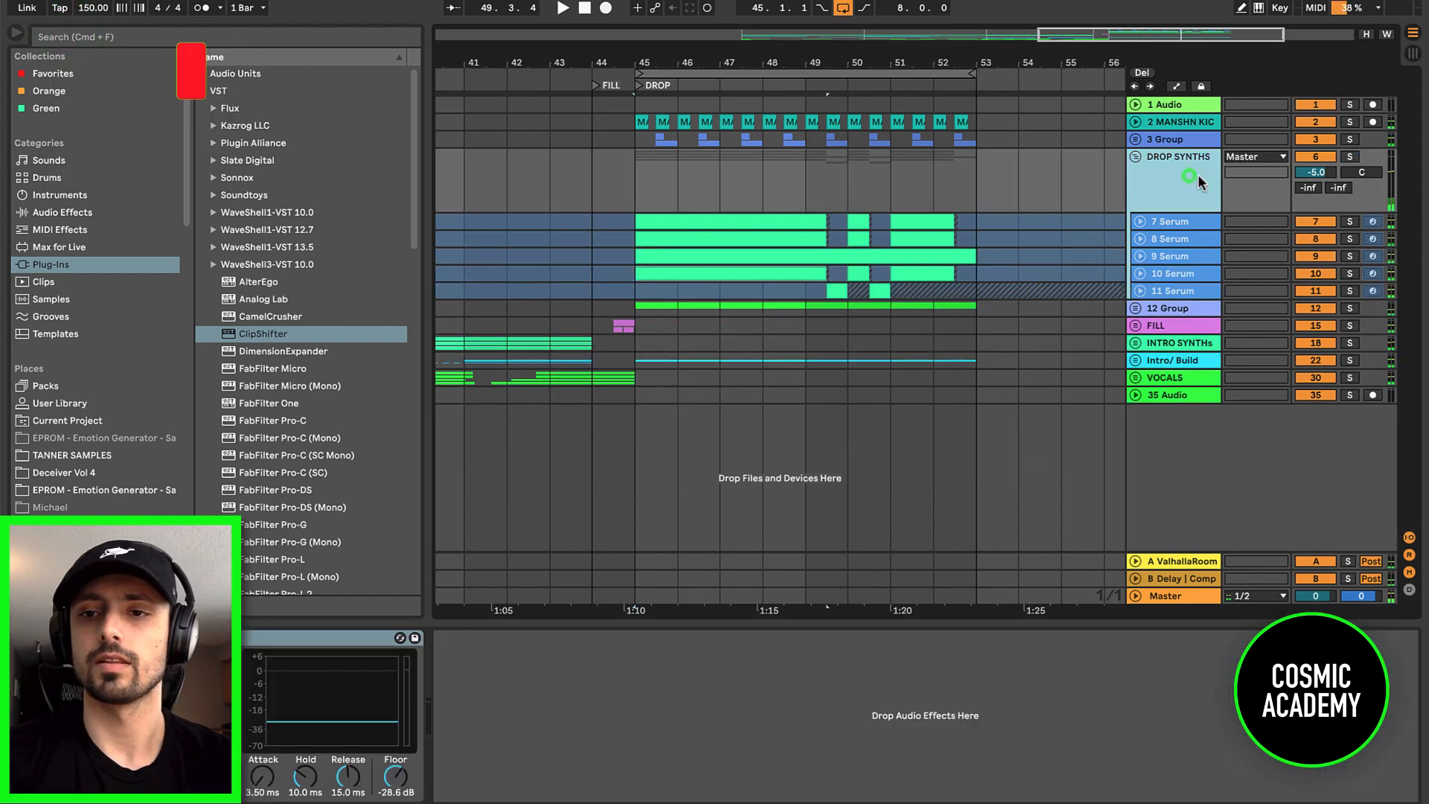
left_click(1349, 157)
key("space")
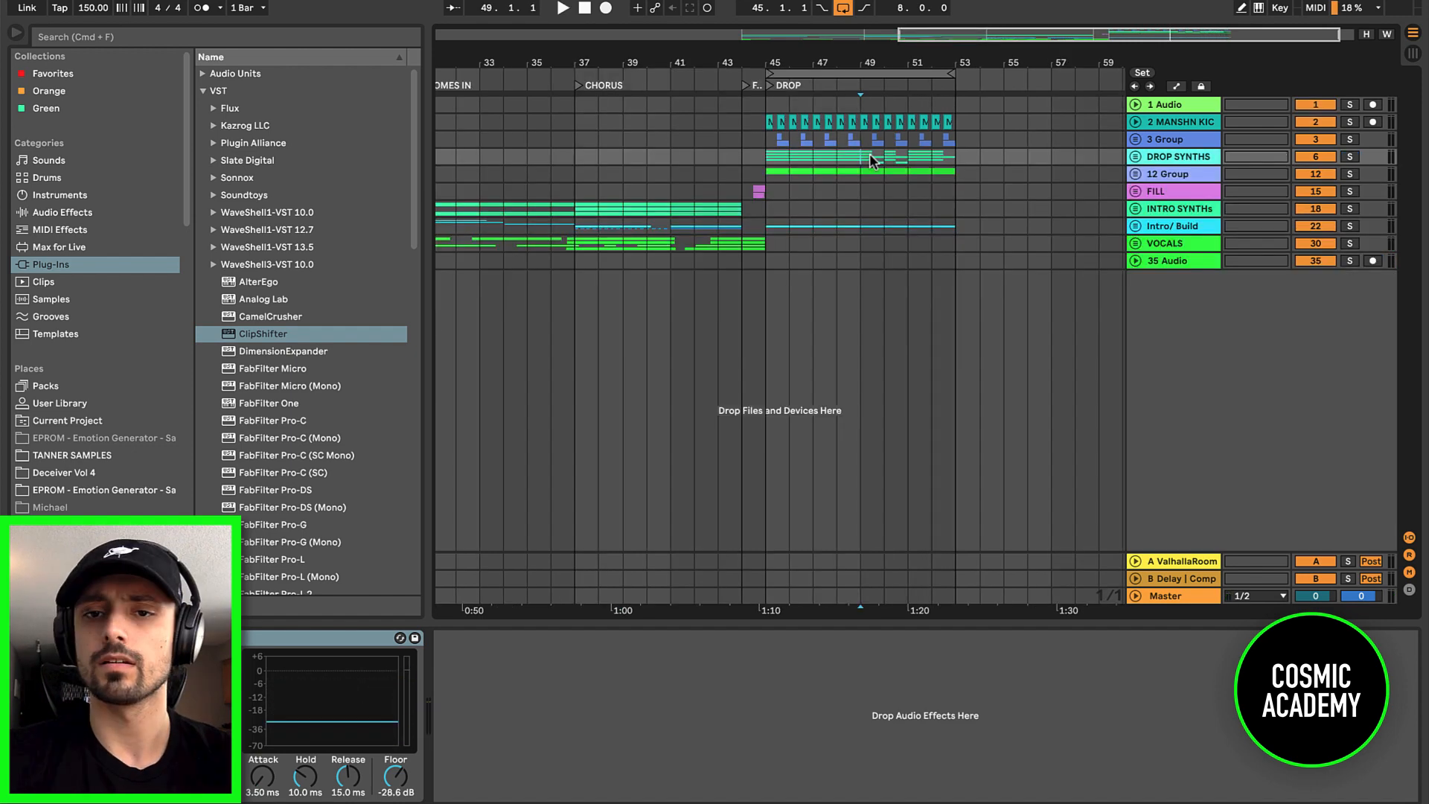
scroll(871, 171, "up", 3)
scroll(871, 171, "down", 4)
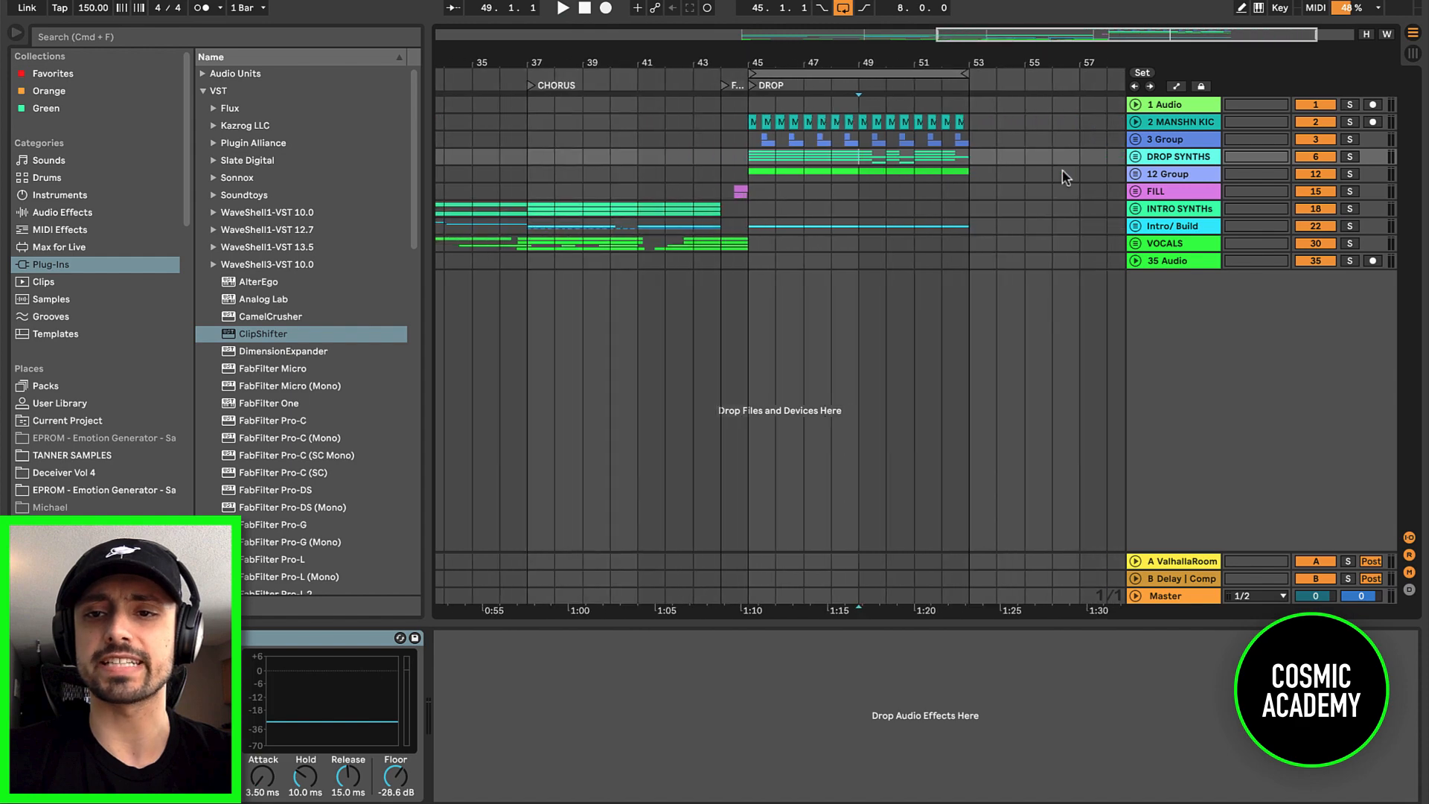
Step: Rename the DROP SYNTHS group as "CHORD/BASS STACK"
right_click(1152, 158)
left_click(1219, 228)
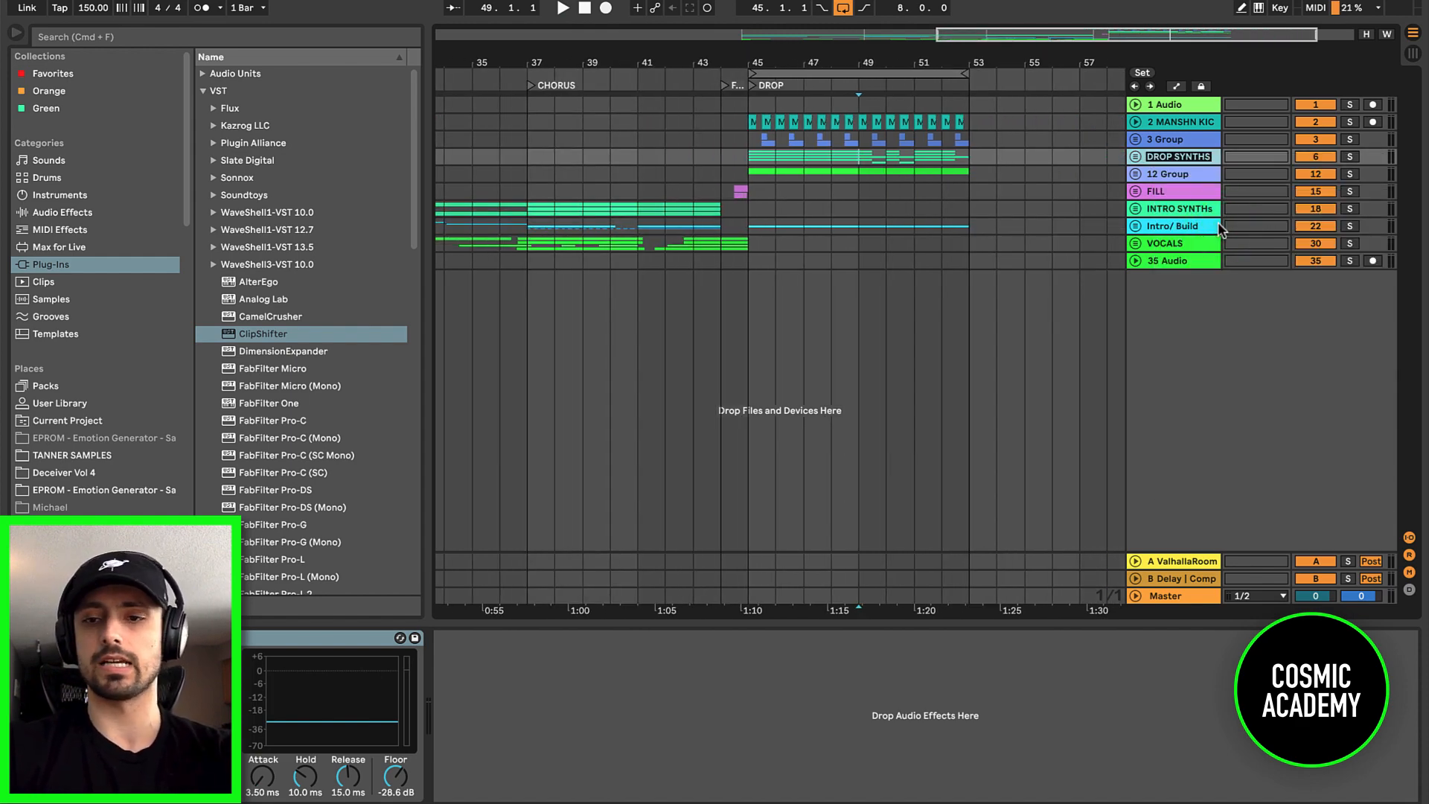
type("CHORD/BAS")
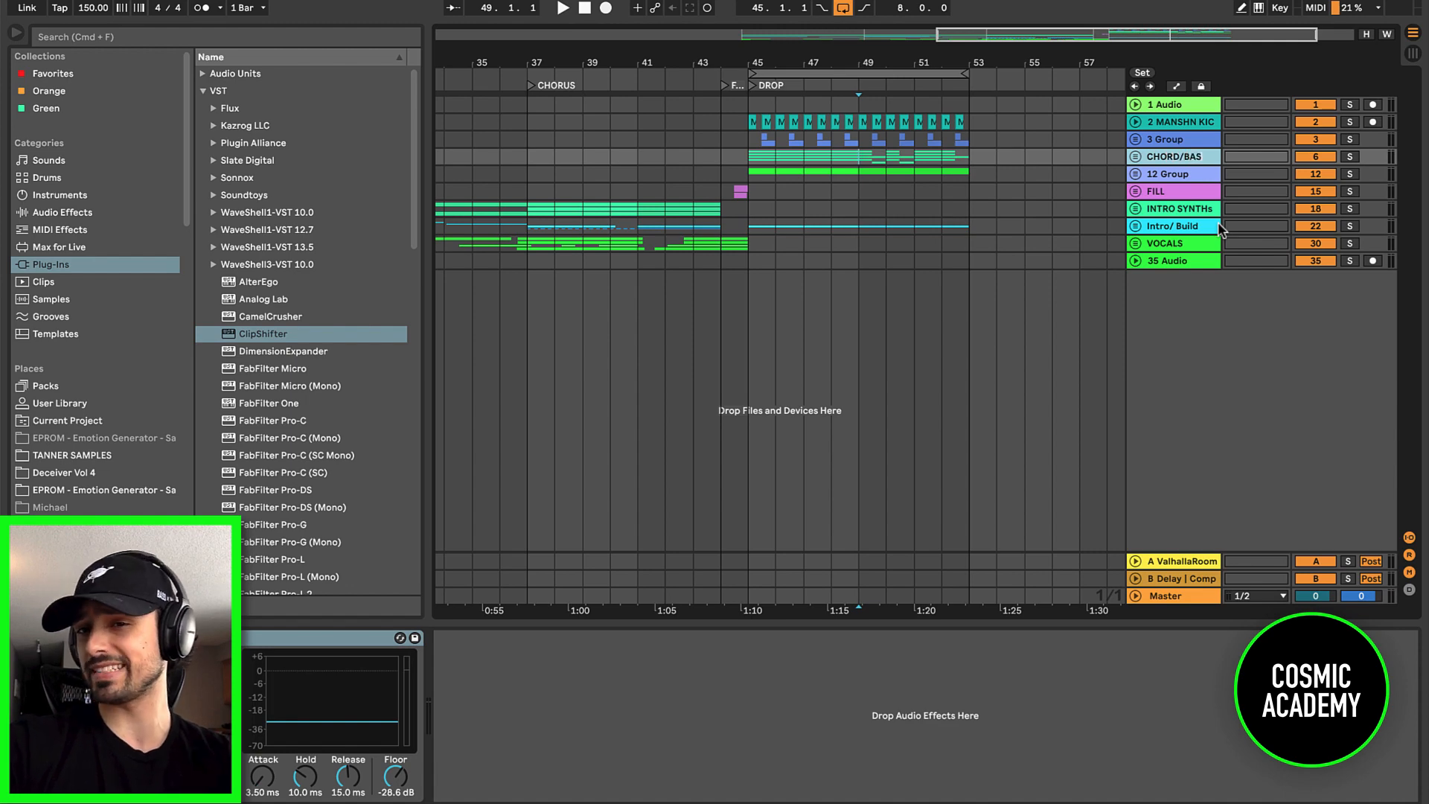
type("S STACK")
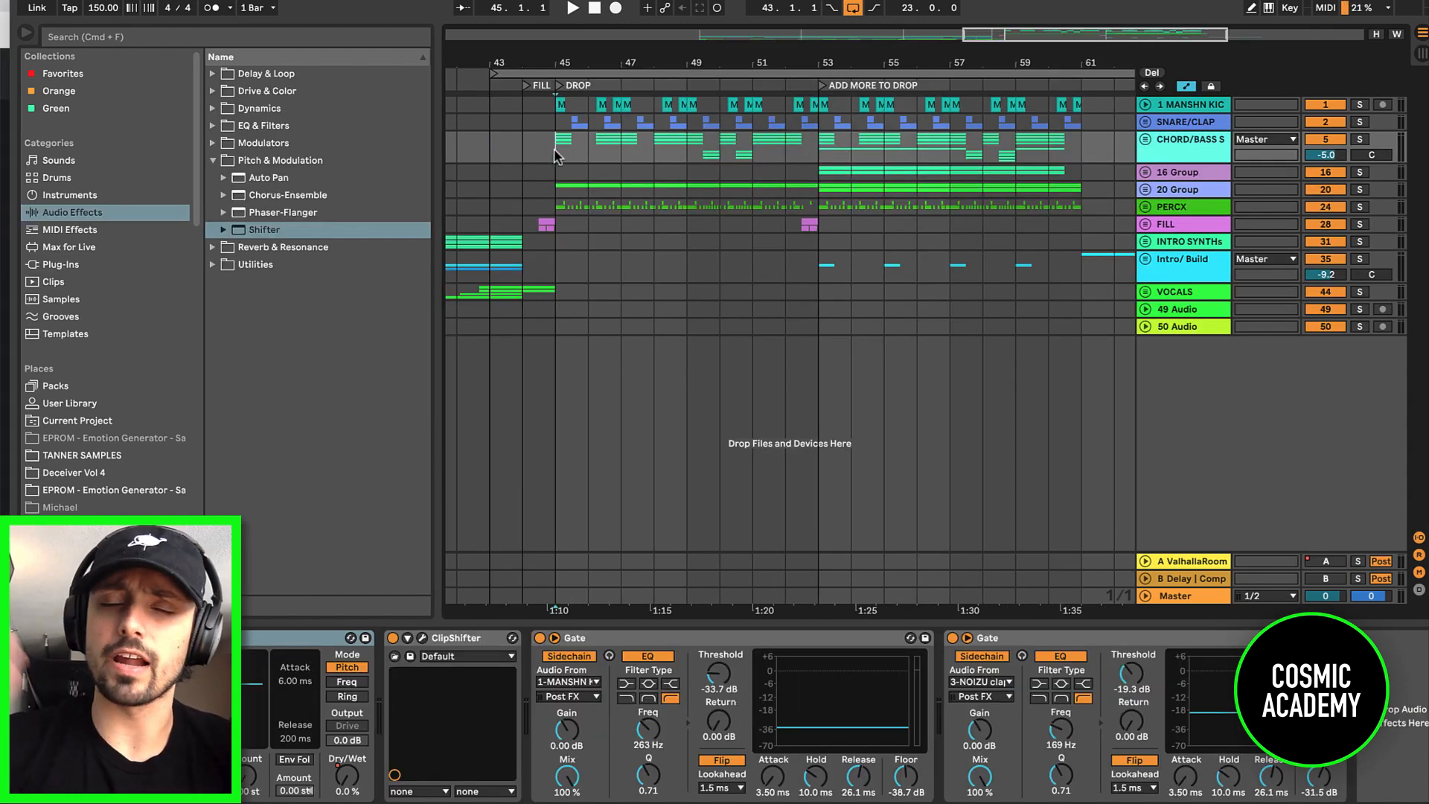
Step: Play the arrangement from bar 43 and briefly unfold the CHORD/BASS STACK group to examine its Serum tracks
scroll(554, 149, "left", 2)
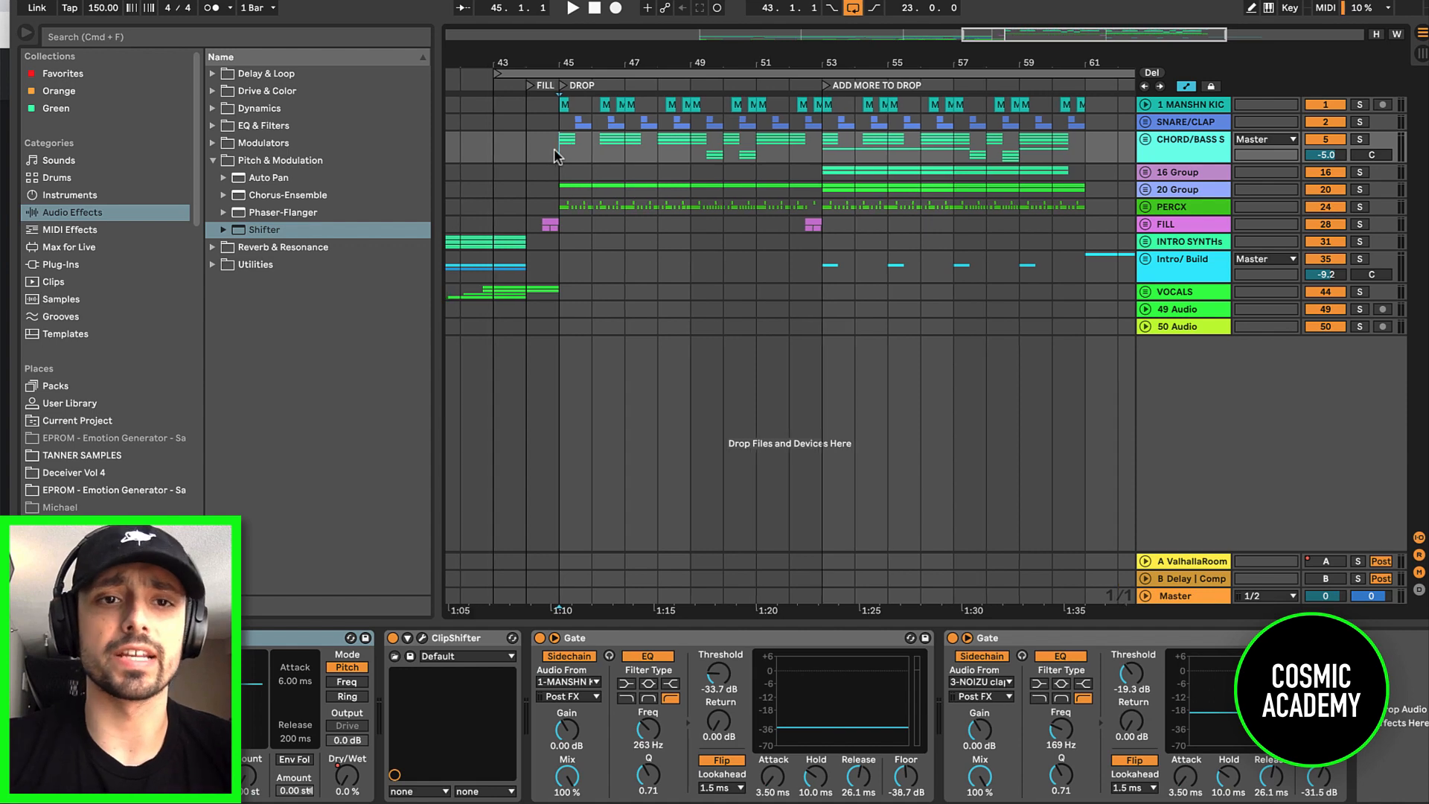
left_click(565, 149)
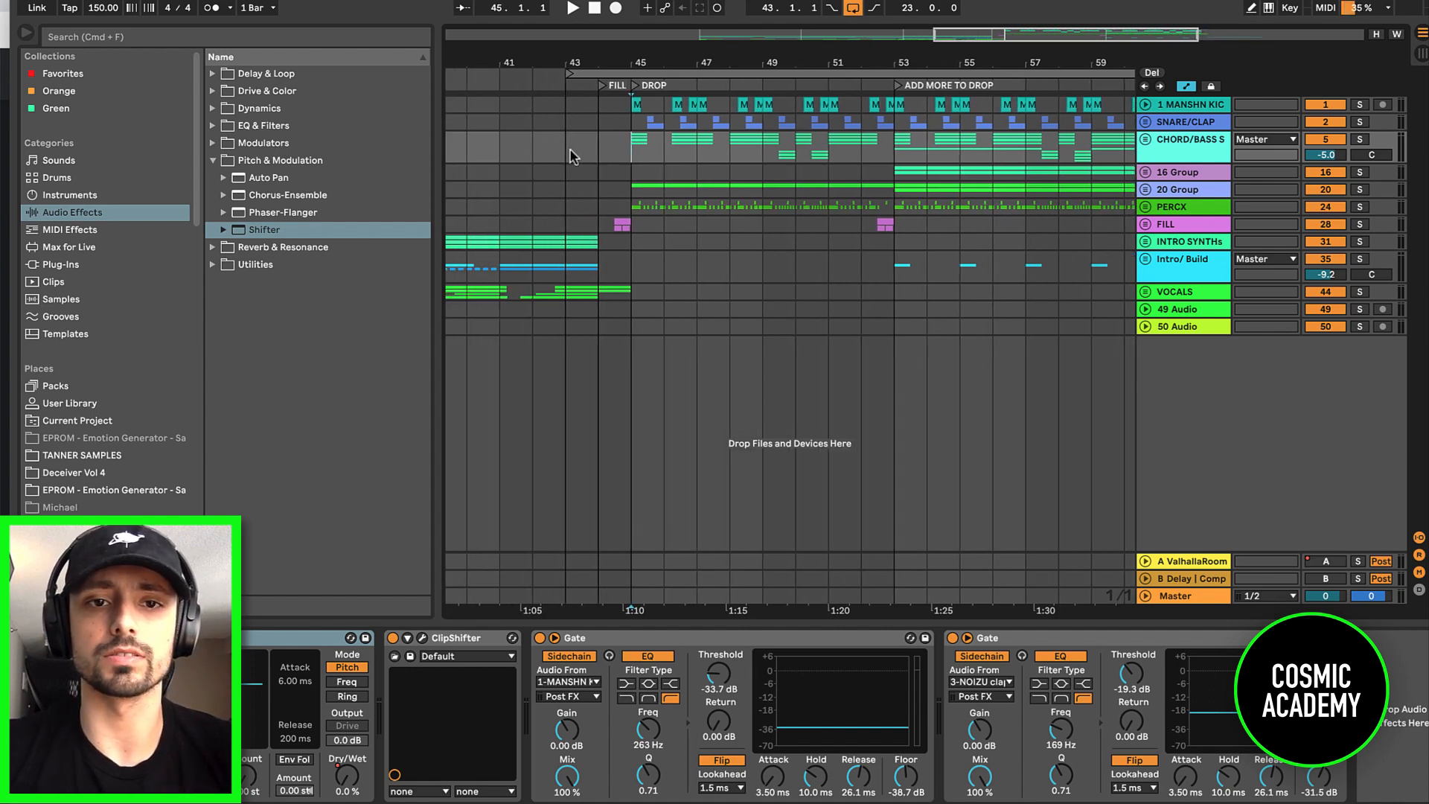
key("space")
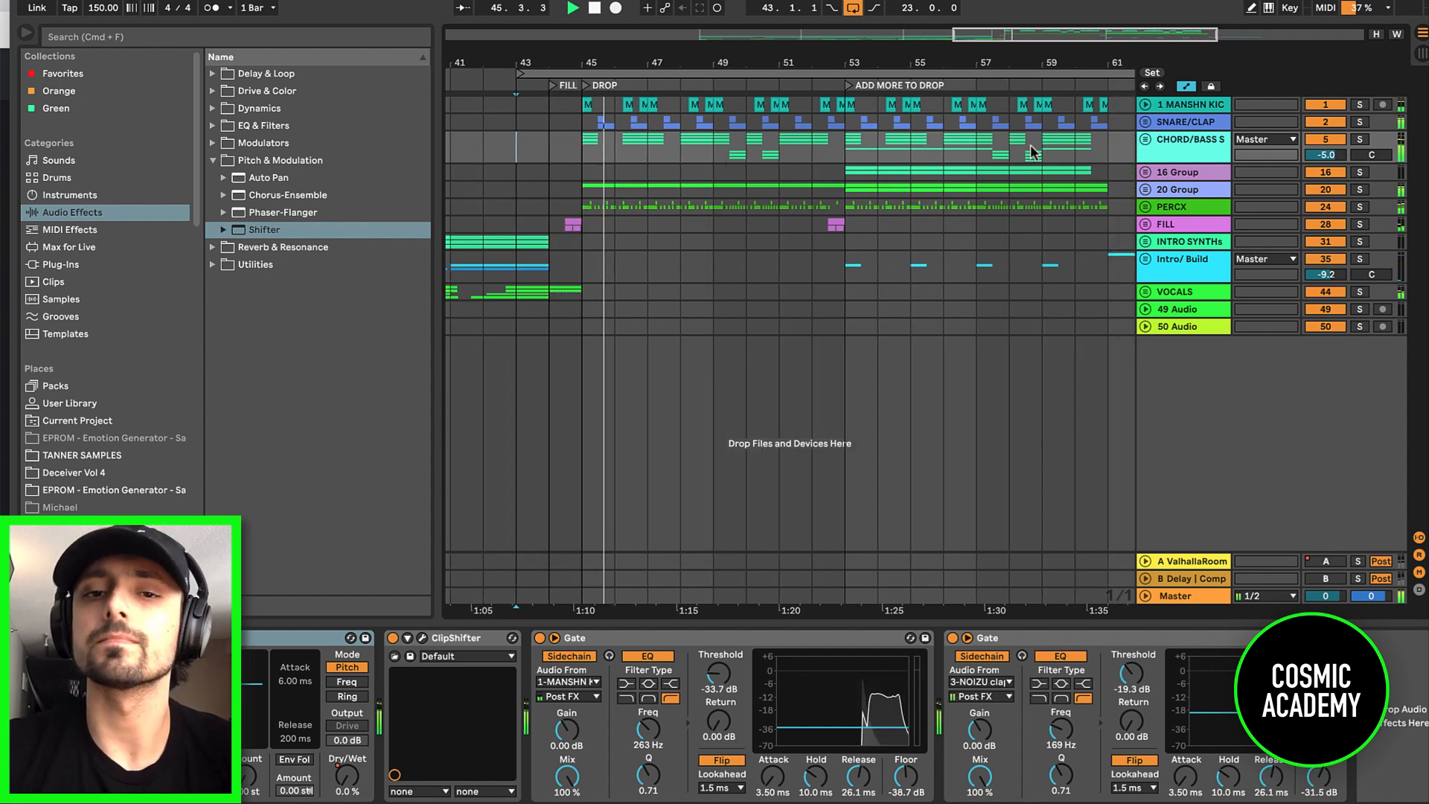
left_click(1147, 141)
scroll(682, 238, "down", 3)
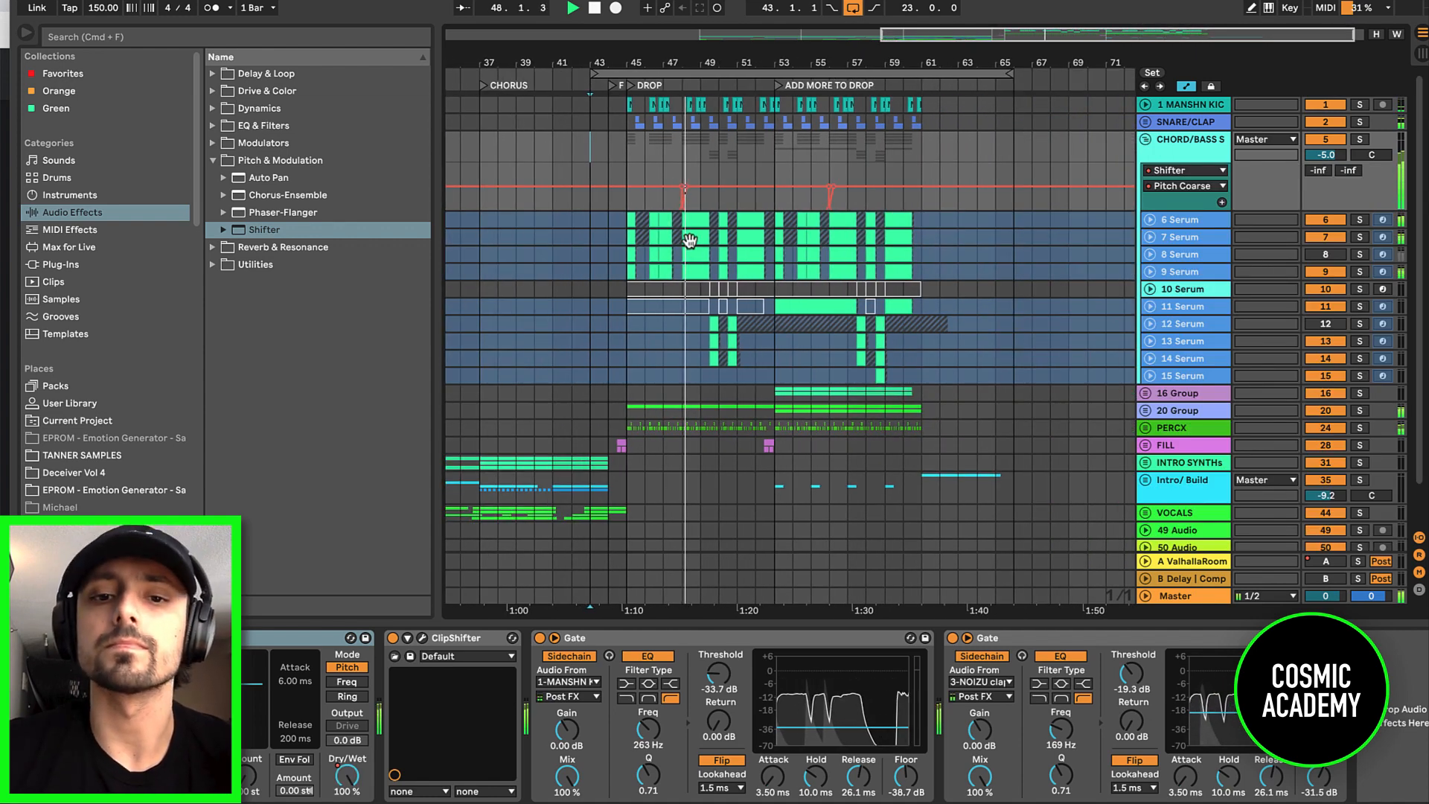
left_click(1146, 141)
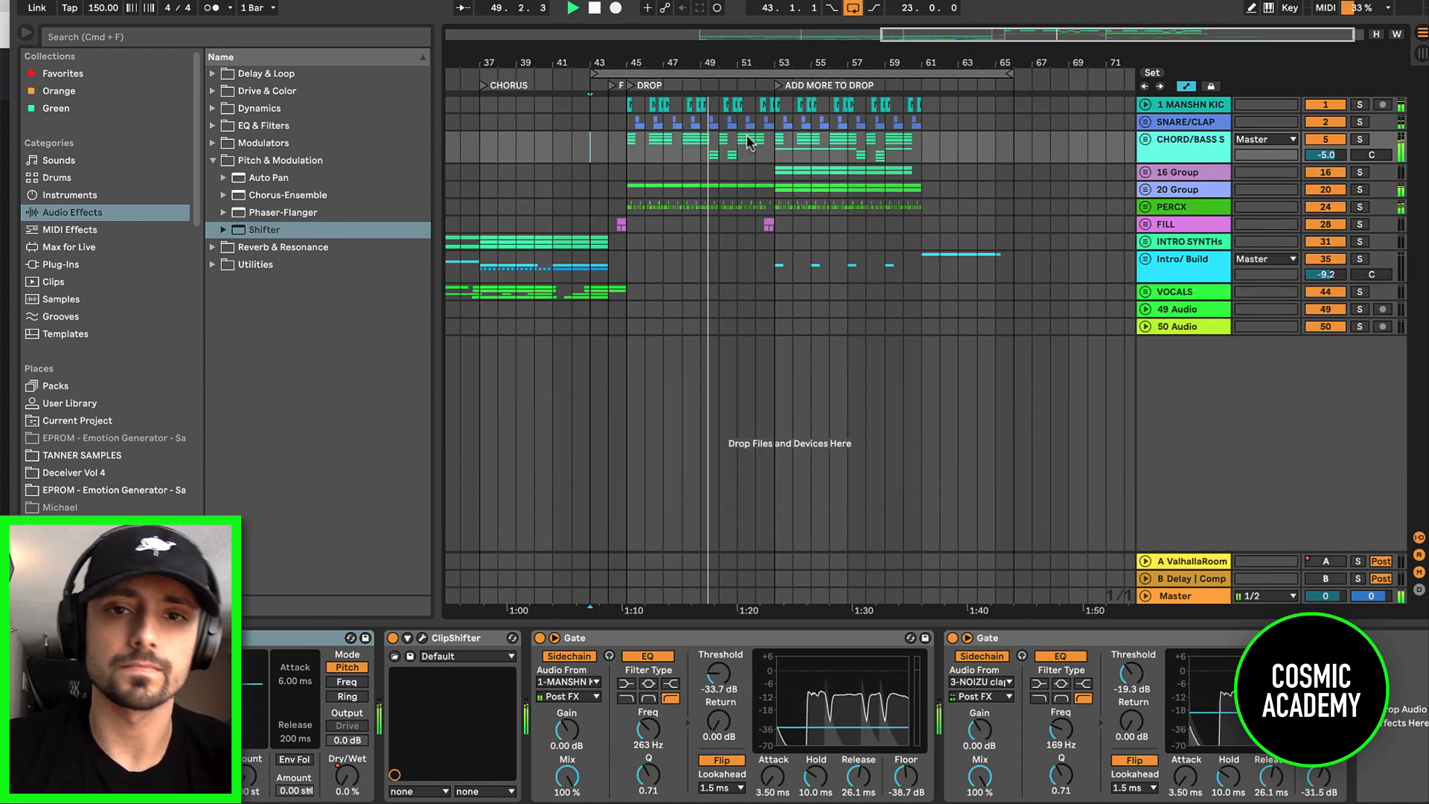
Step: Listen through the rest of the drop into the ADD MORE TO DROP section, and stop around bar 58
scroll(744, 144, "up", 3)
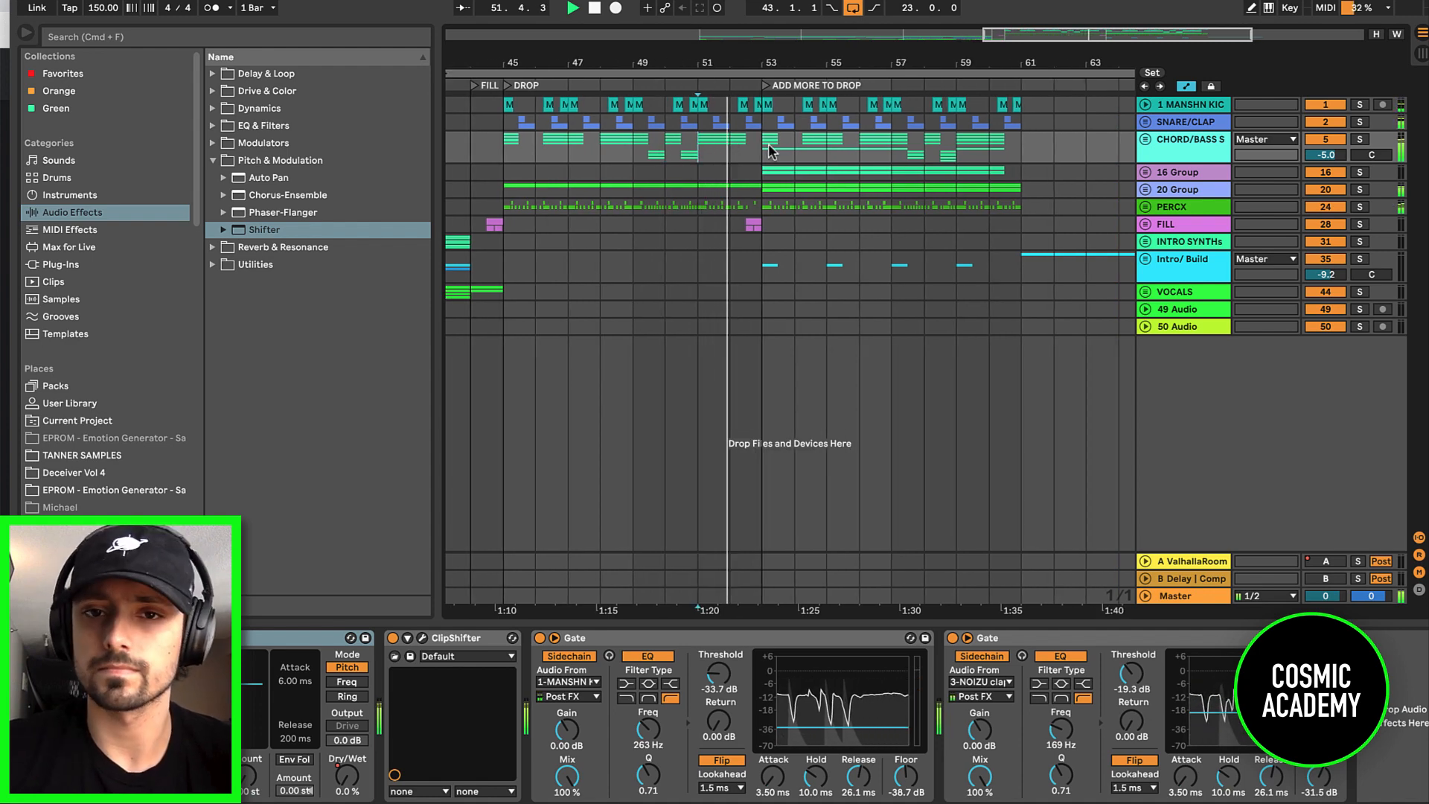
scroll(747, 155, "up", 5)
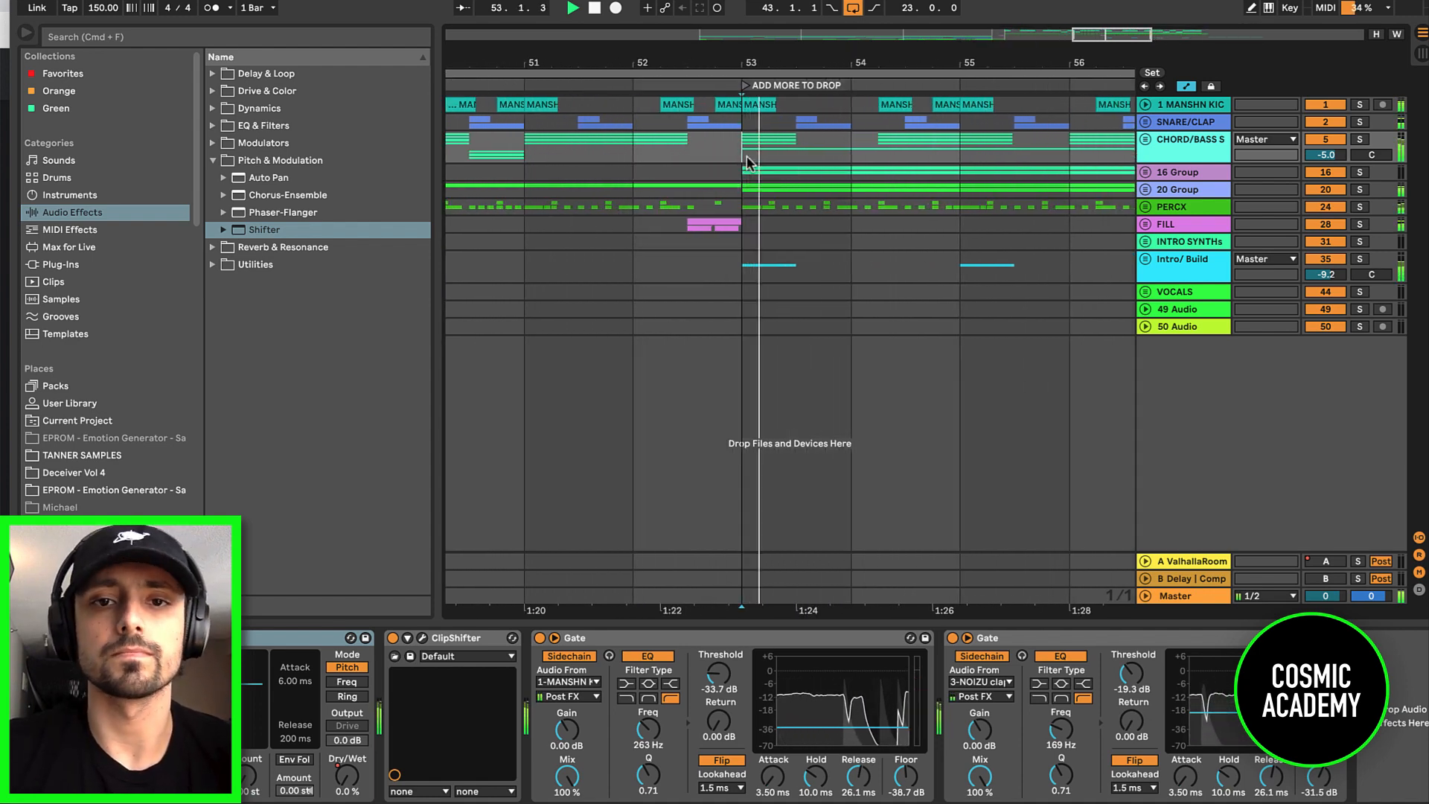
scroll(747, 155, "down", 5)
key("space")
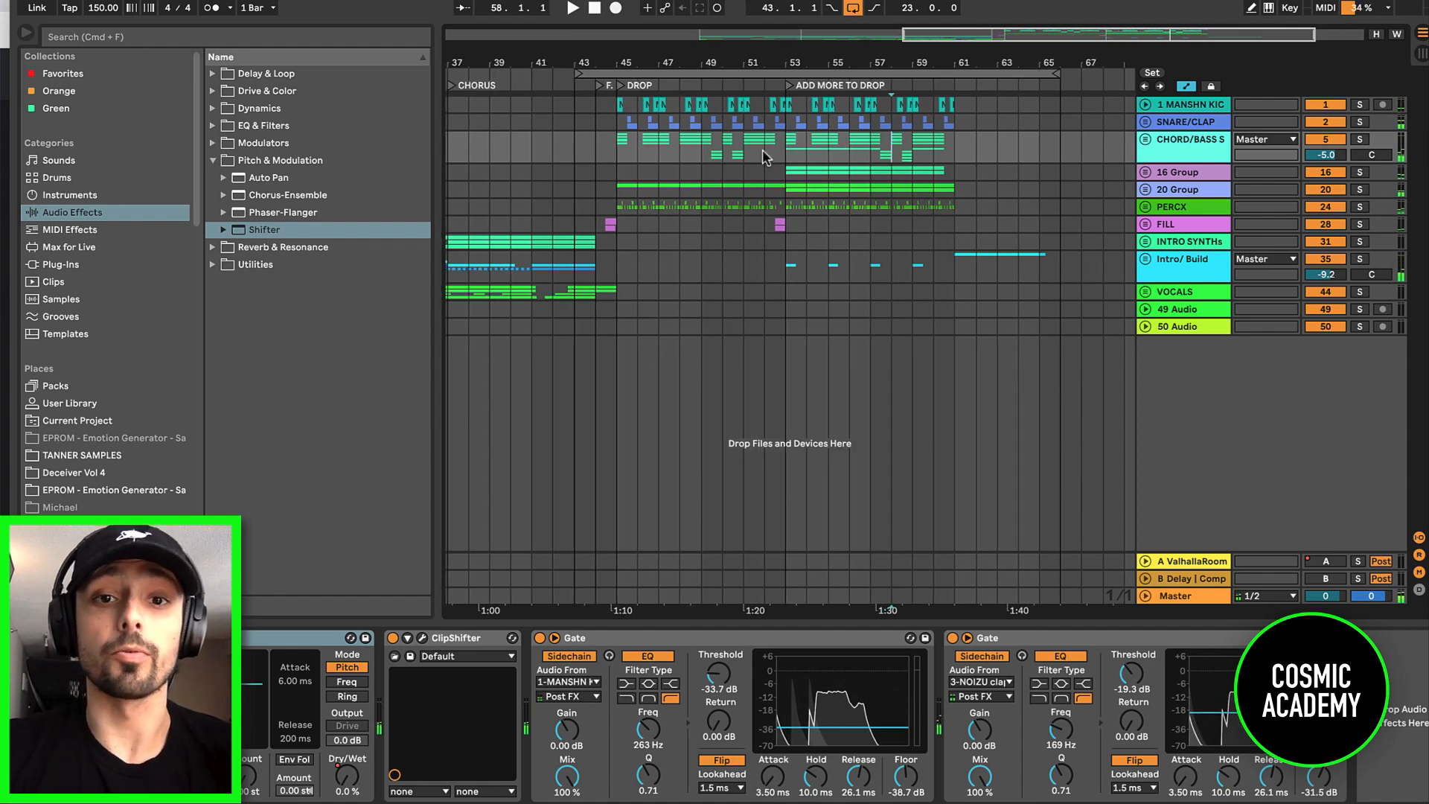
Step: Unfold the PERCX group, inspect the hat clips at the start of the drop, and fold the HATZ subgroup
left_click(617, 158)
scroll(618, 158, "up", 5)
left_click(1144, 207)
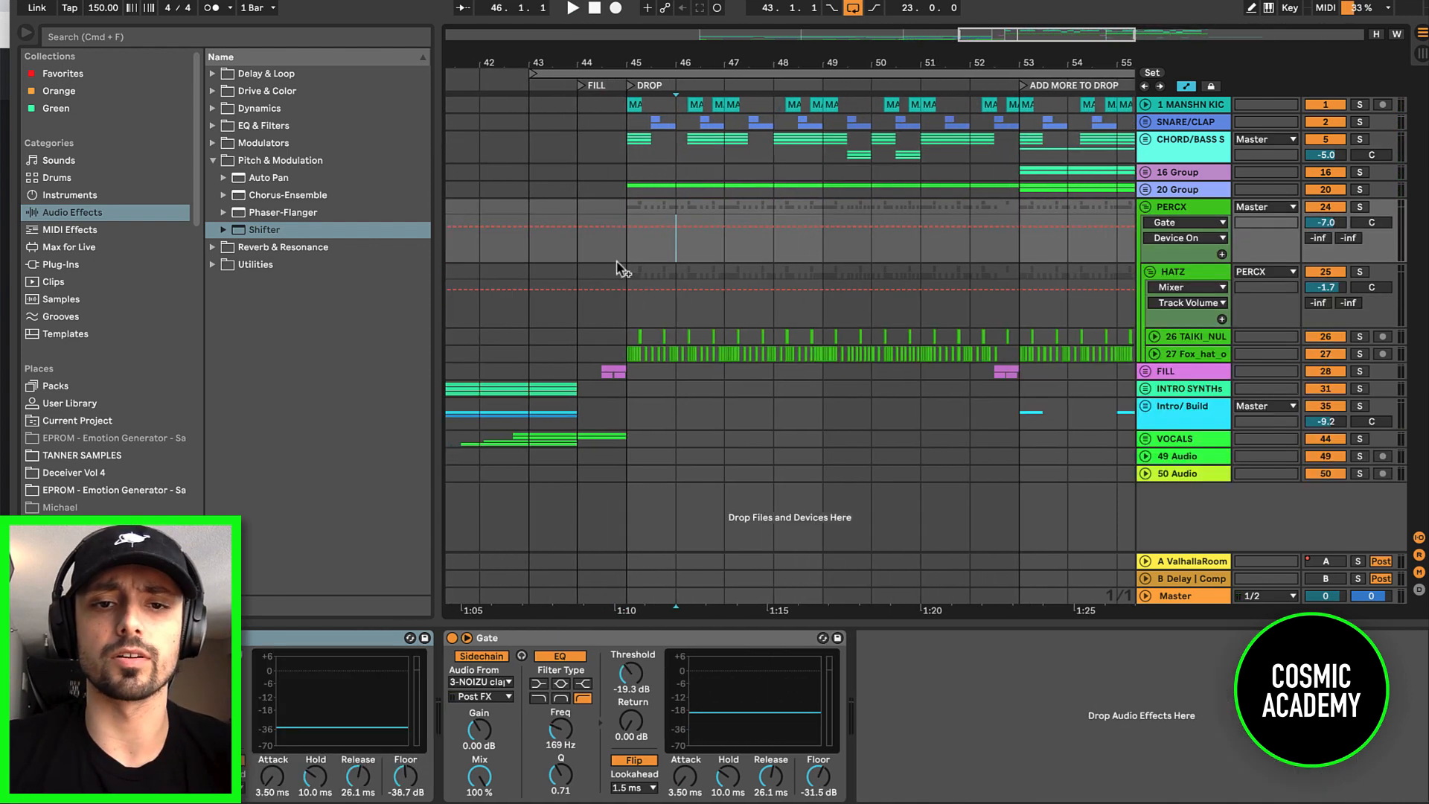
left_click(631, 355)
scroll(631, 354, "up", 5)
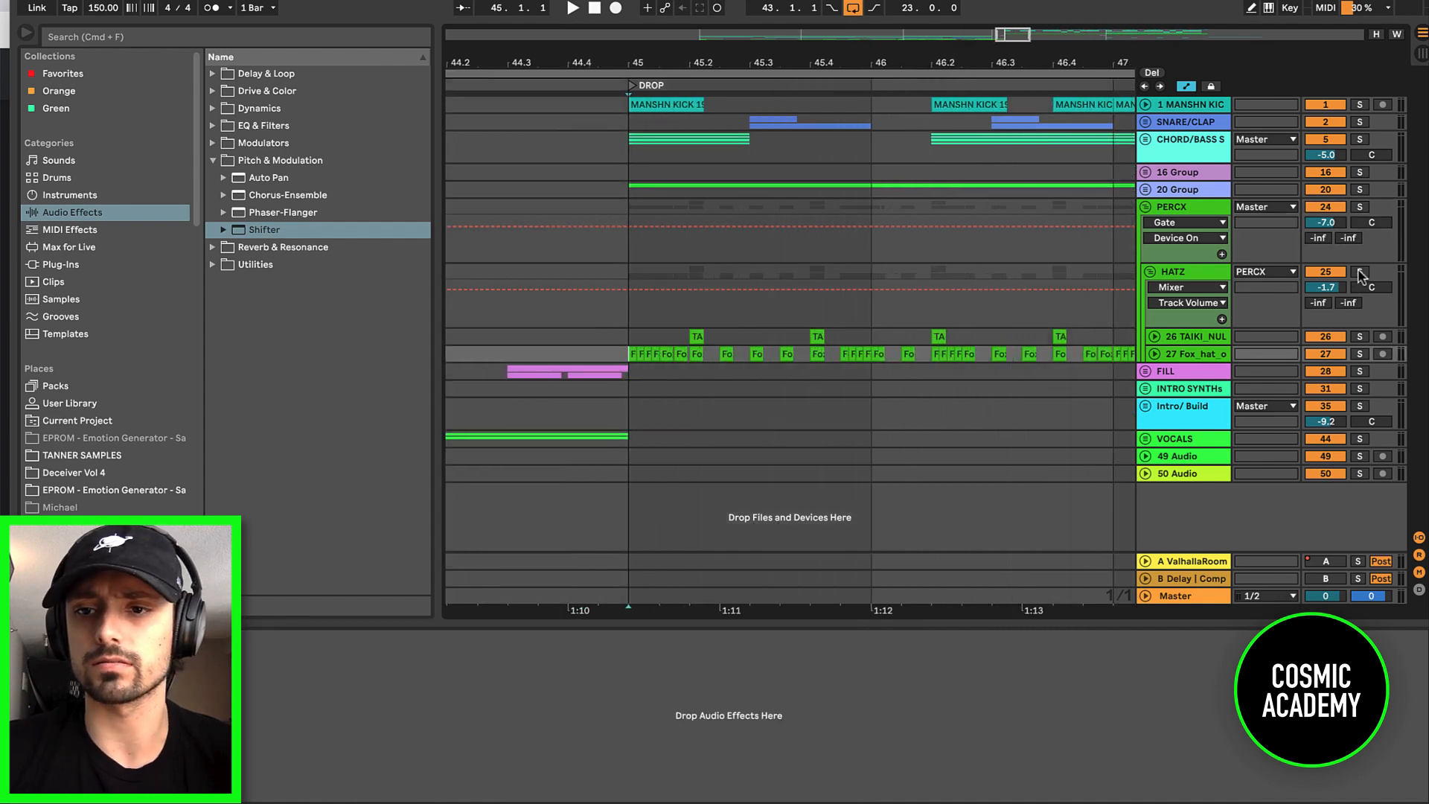
left_click(1149, 272)
scroll(914, 217, "down", 5)
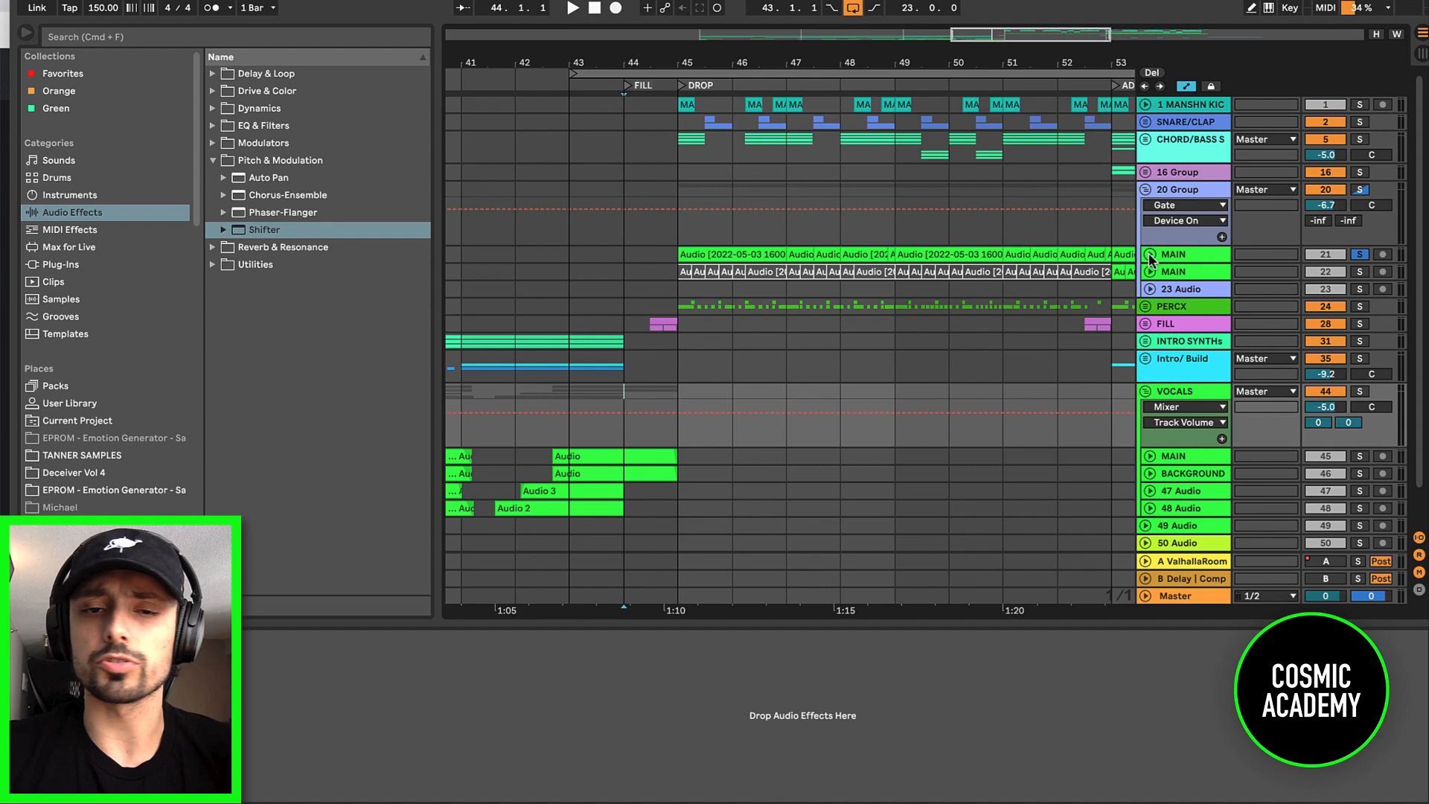
Step: Unfold the MAIN vocal track in 20 Group and the MAIN track in VOCALS to show their waveforms around the drop
left_click(1150, 257)
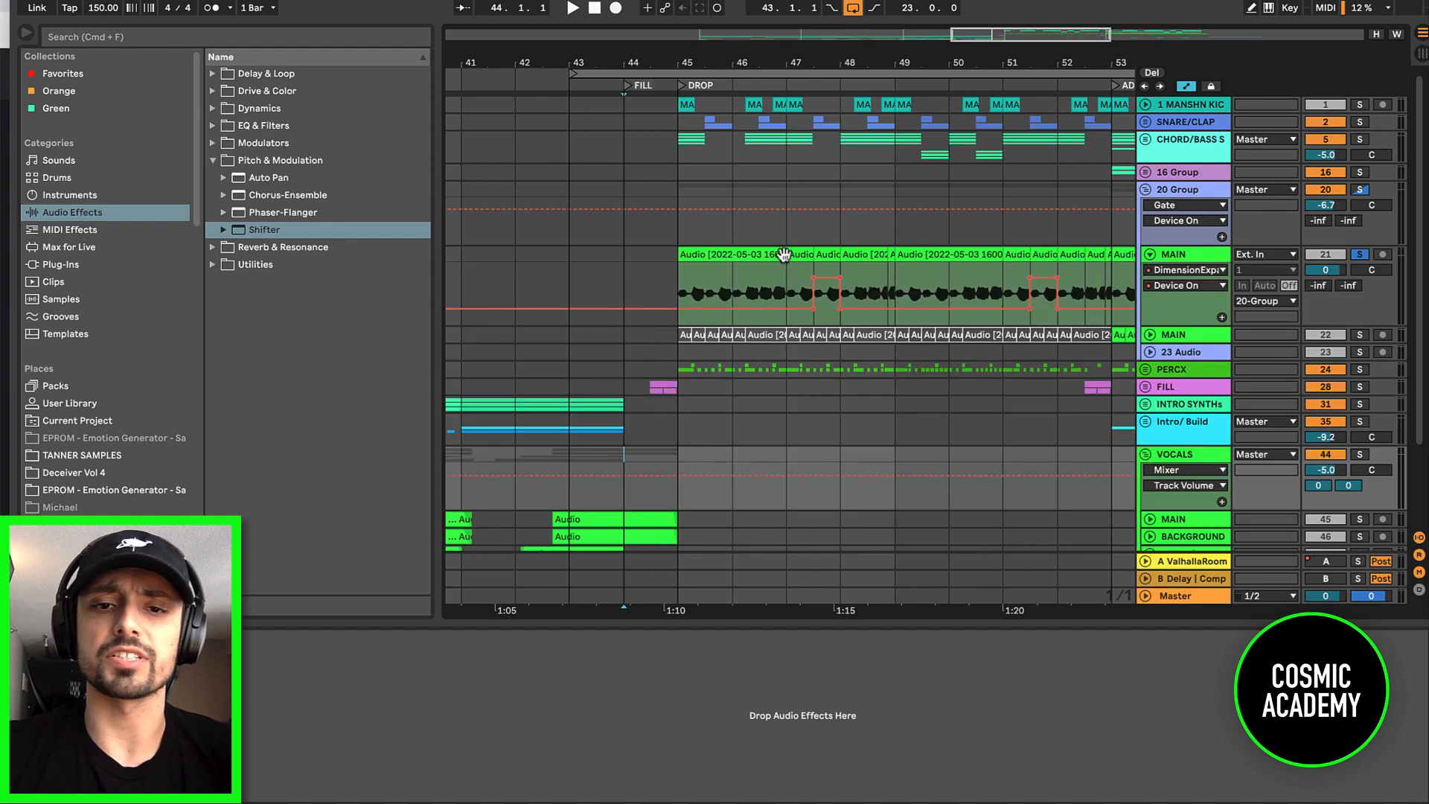
left_click(709, 265)
scroll(706, 277, "down", 2)
left_click(615, 461)
scroll(614, 462, "up", 5)
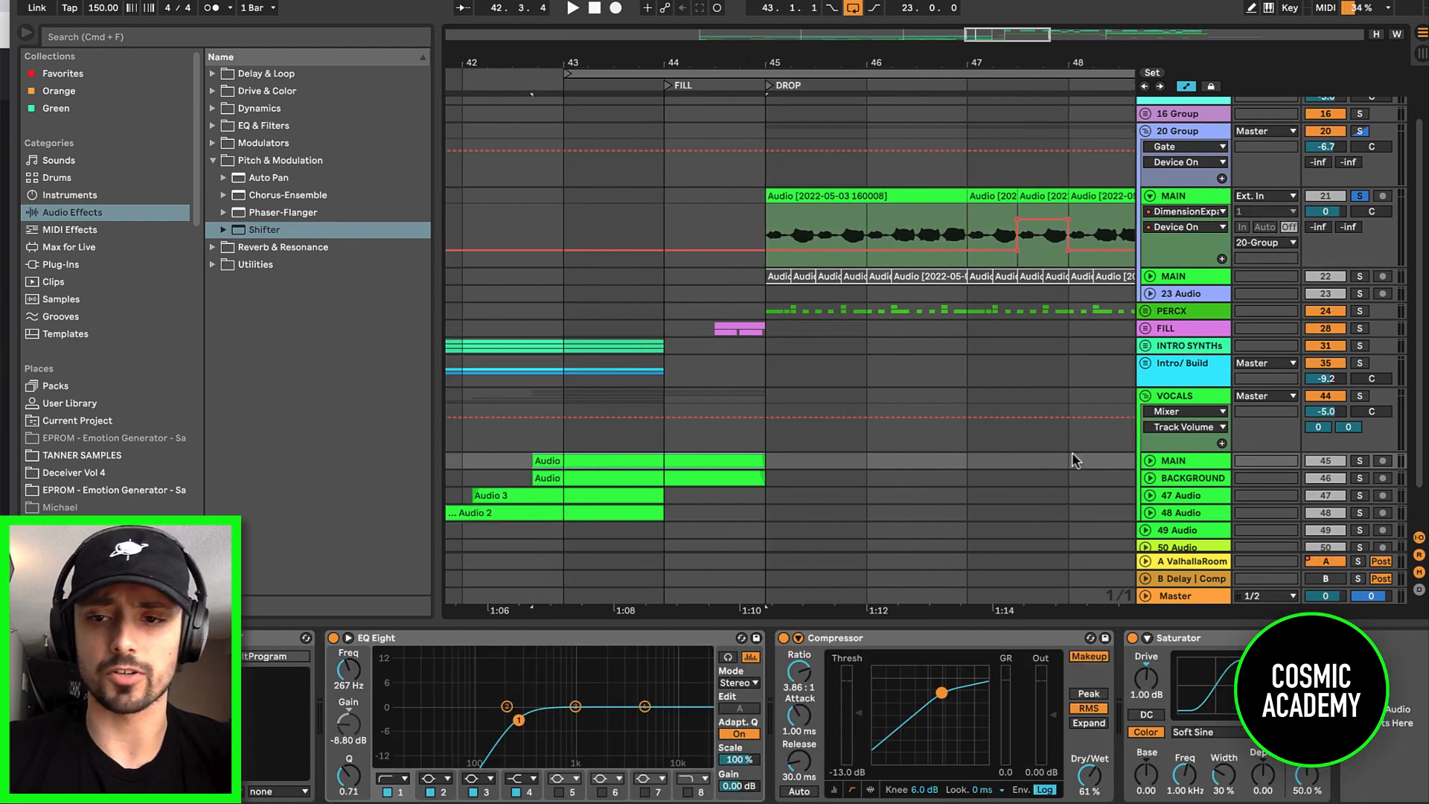
left_click(1149, 461)
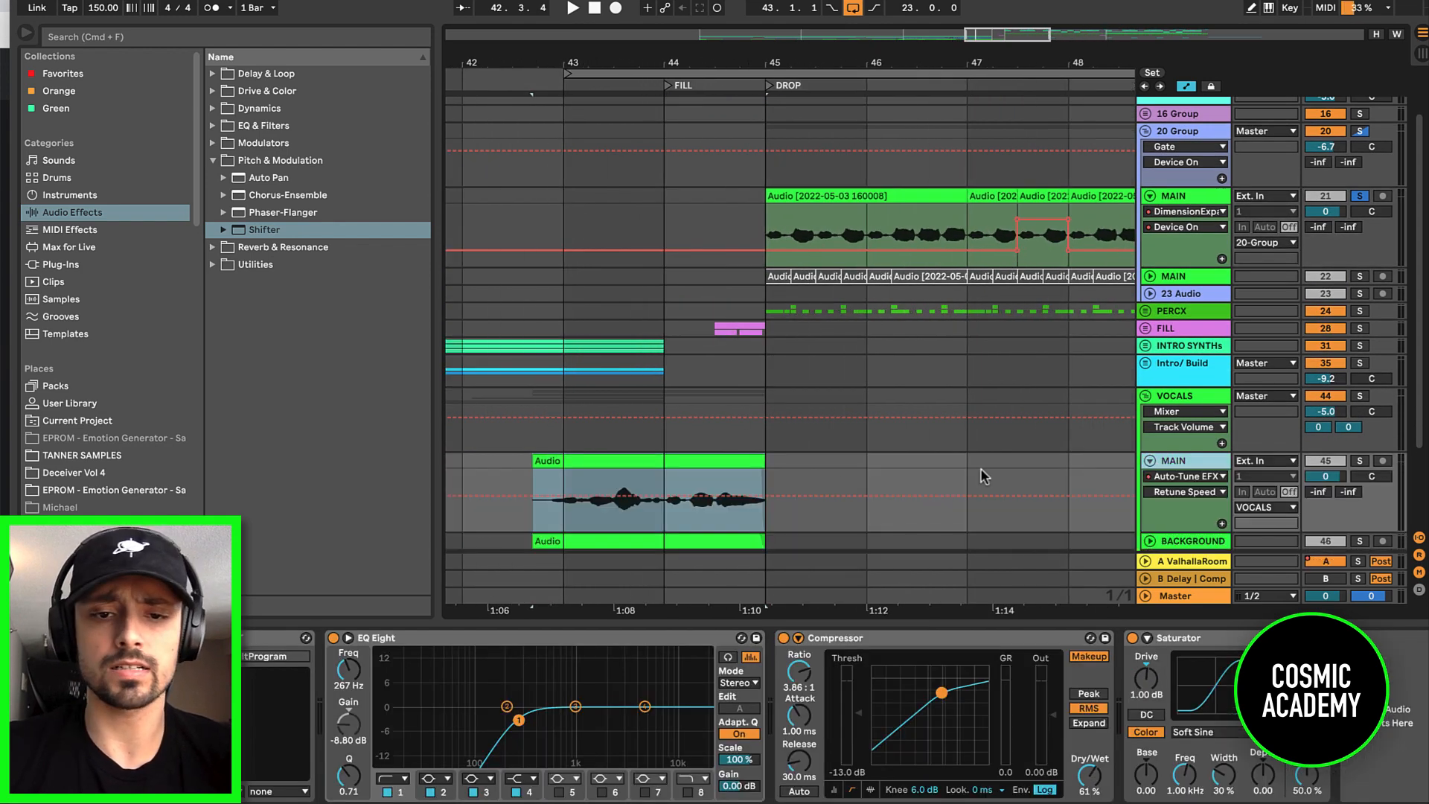
Step: Solo the MAIN track in VOCALS, play from bar 44 into the drop, and select the first drop vocal clip
left_click(671, 482)
key("space")
key("space")
left_click(1360, 461)
key("space")
left_click(785, 395)
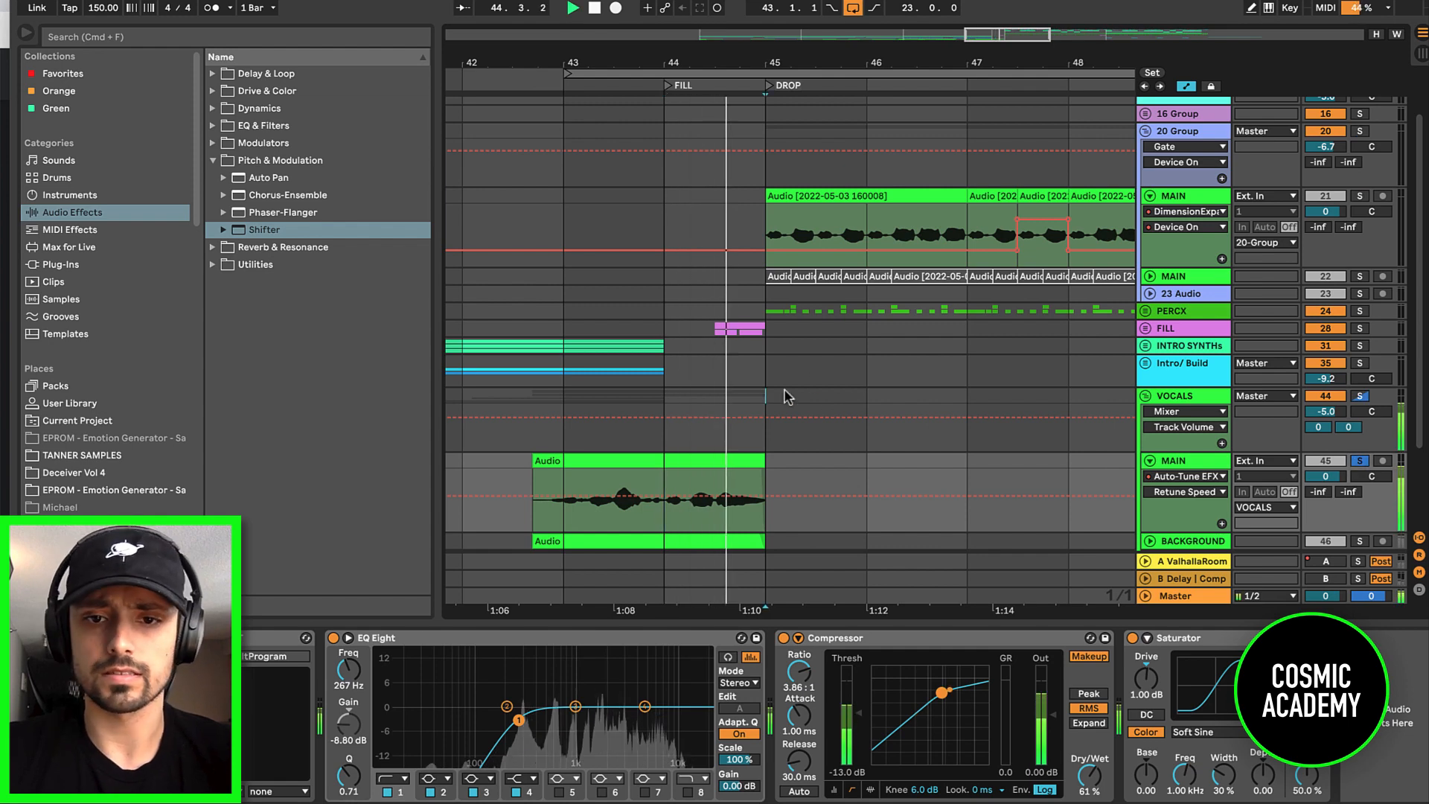
scroll(1294, 180, "up", 1)
left_click(793, 202)
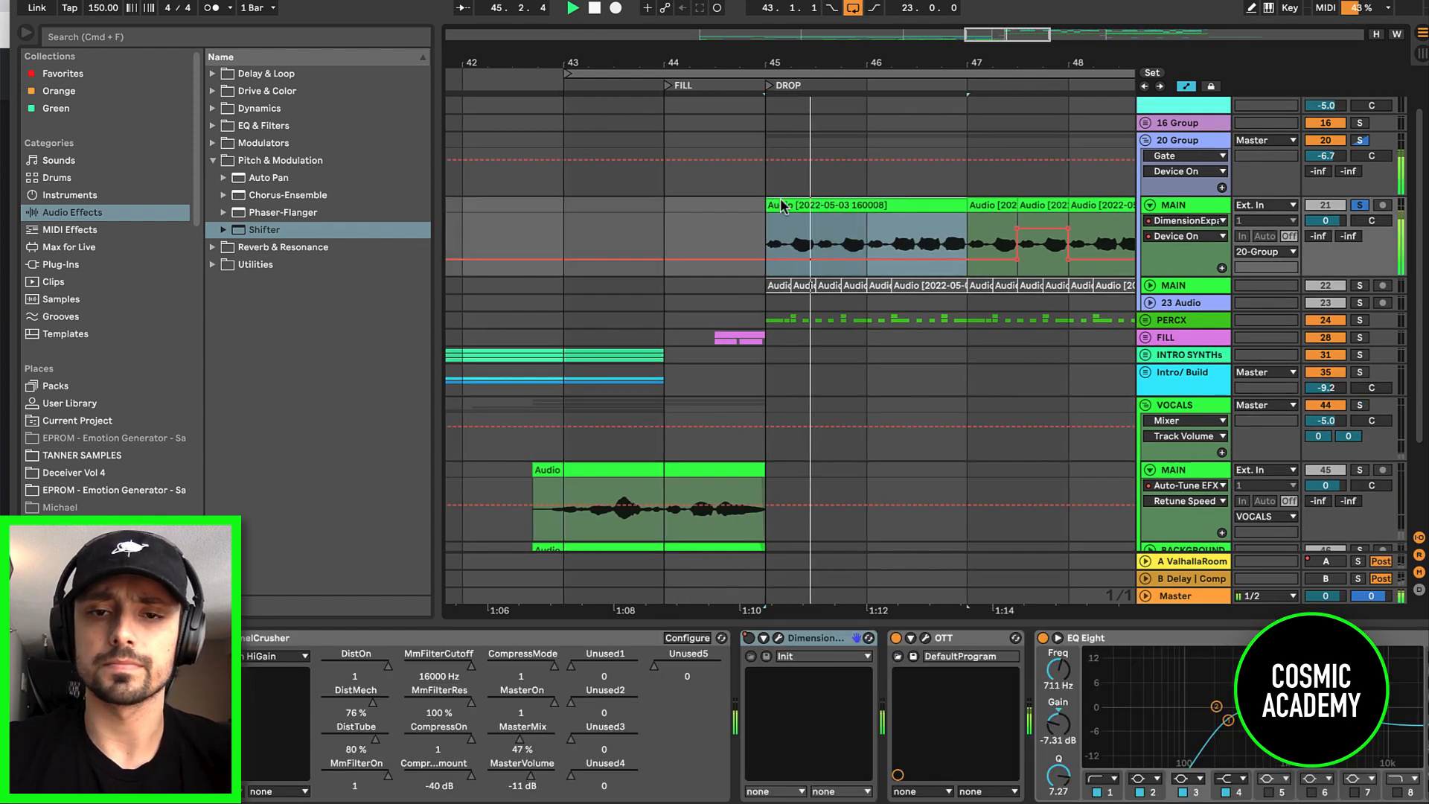
Step: Audition the soloed drop vocal from bar 45 with CamelCrusher bypassed, and select the vocal clip at bar 47
left_click(186, 638)
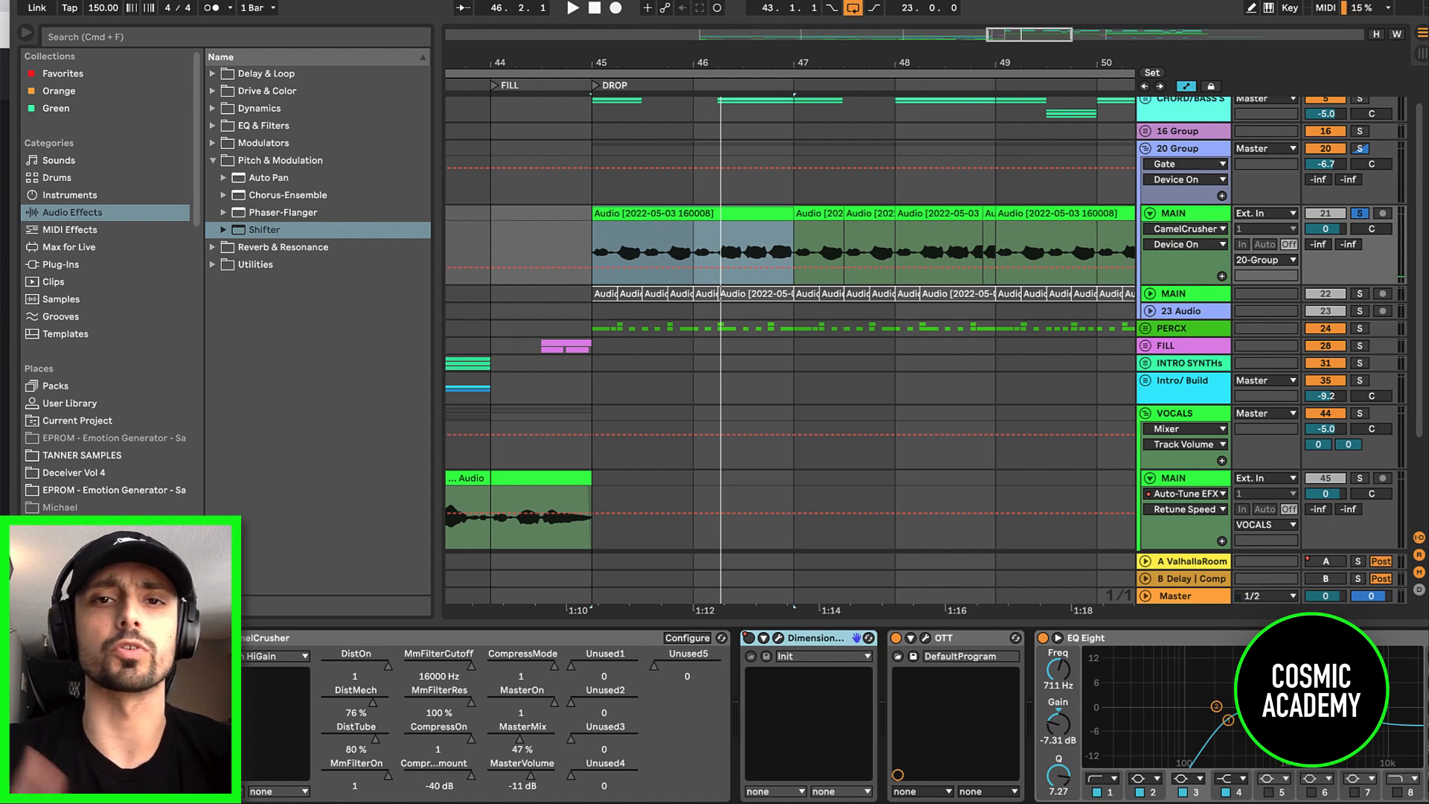
key("space")
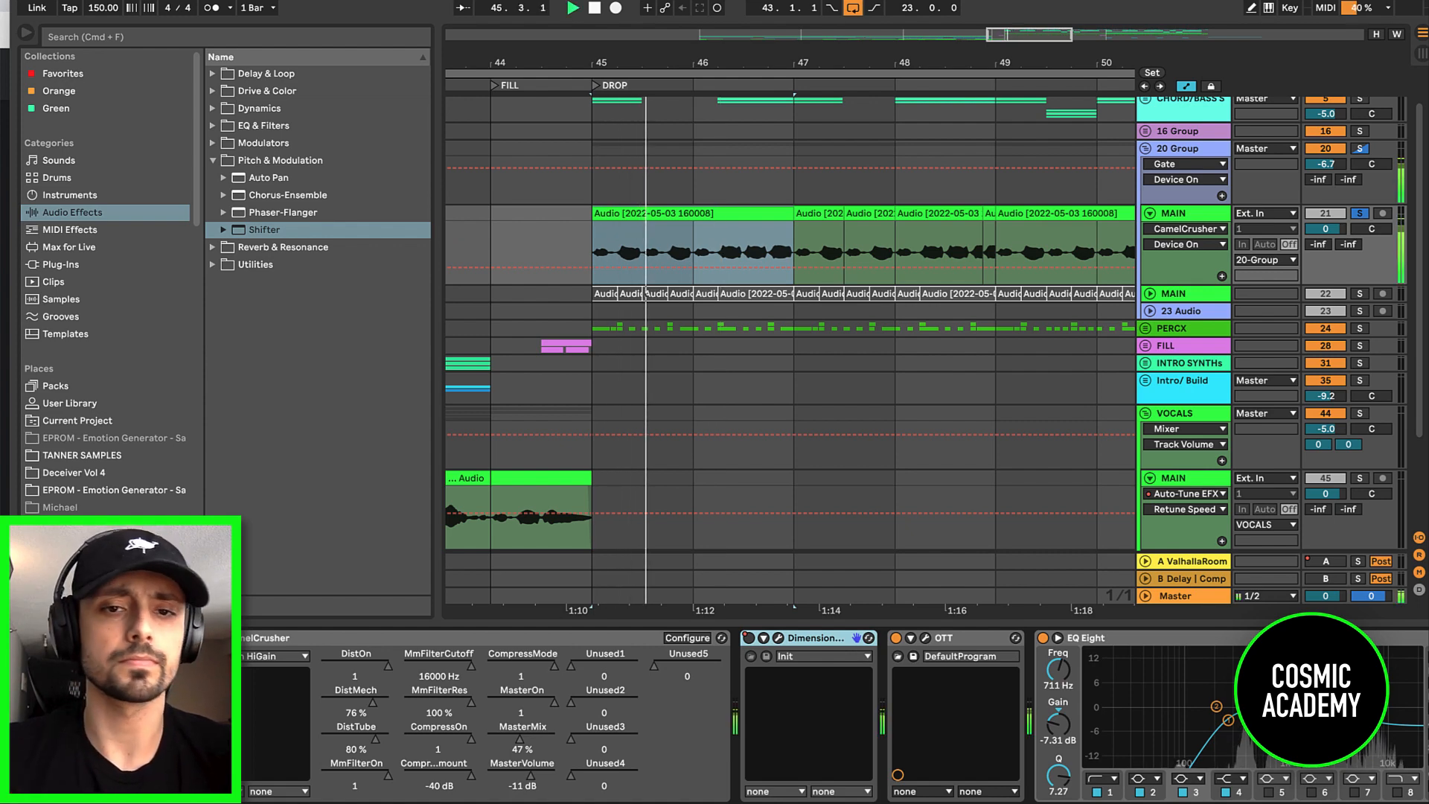
left_click(820, 224)
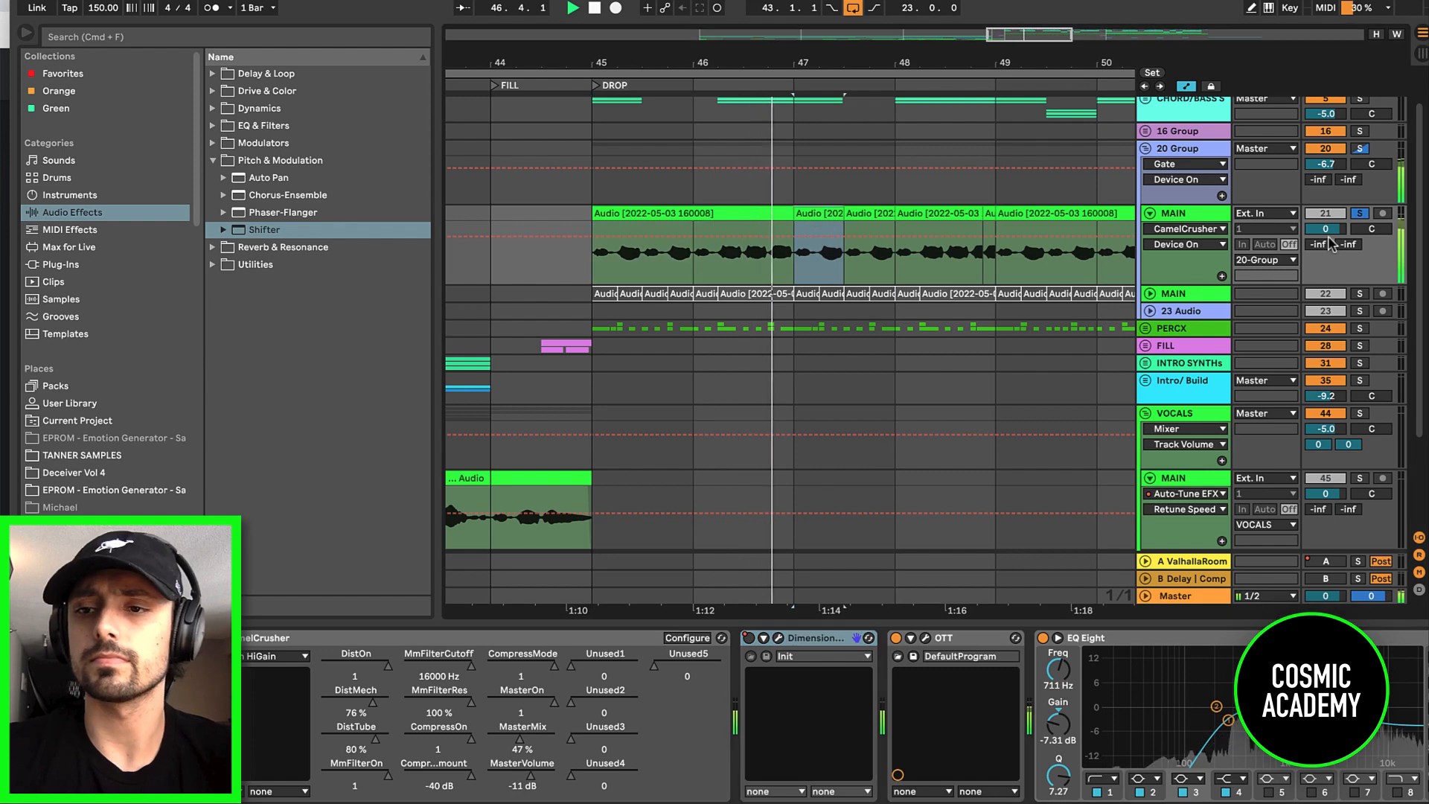
Step: Unsolo the drop vocal during playback and change its EQ Eight band 1 to a steep low cut at 206 Hz with Q 0.49
left_click(1358, 215)
scroll(1161, 721, "right", 3)
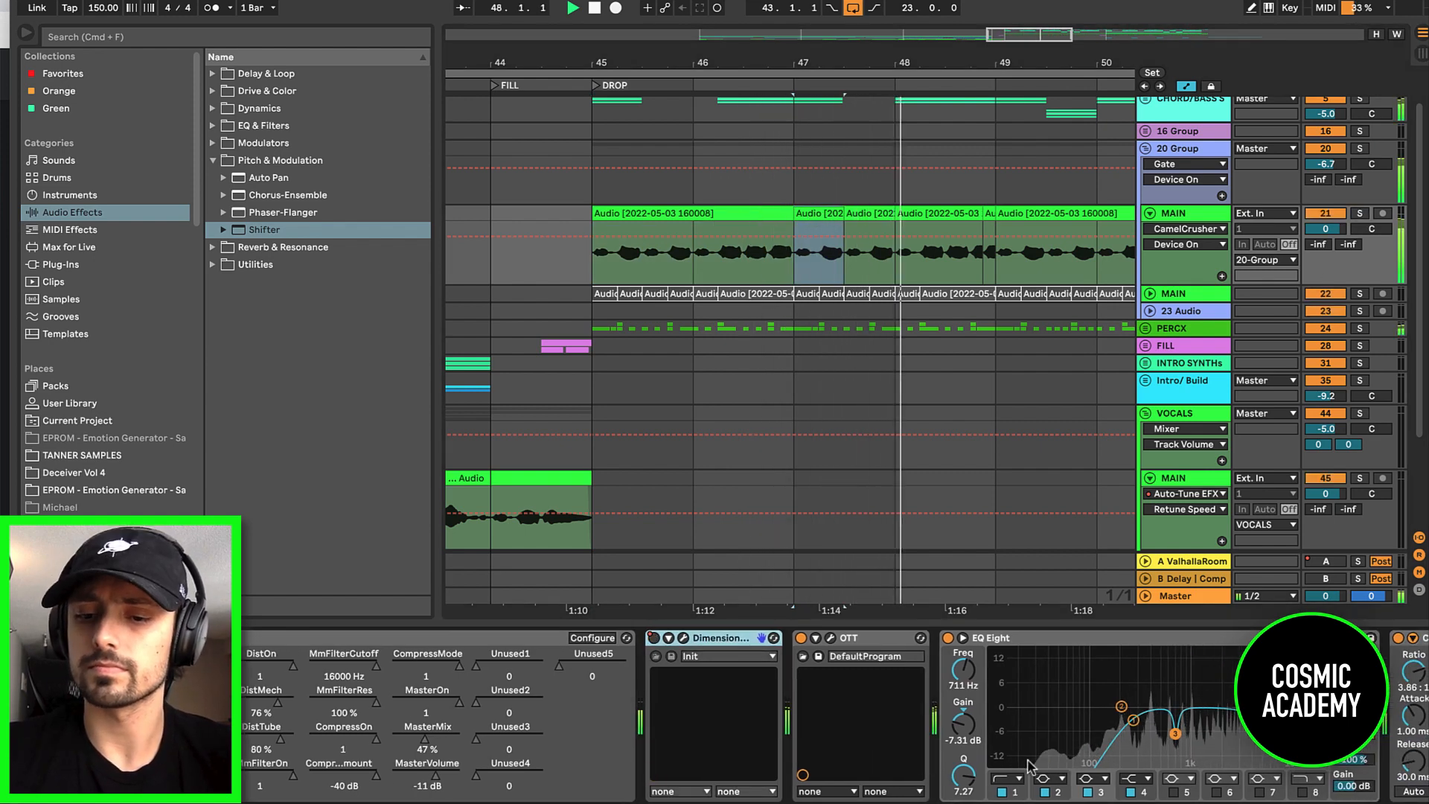
left_click(1008, 778)
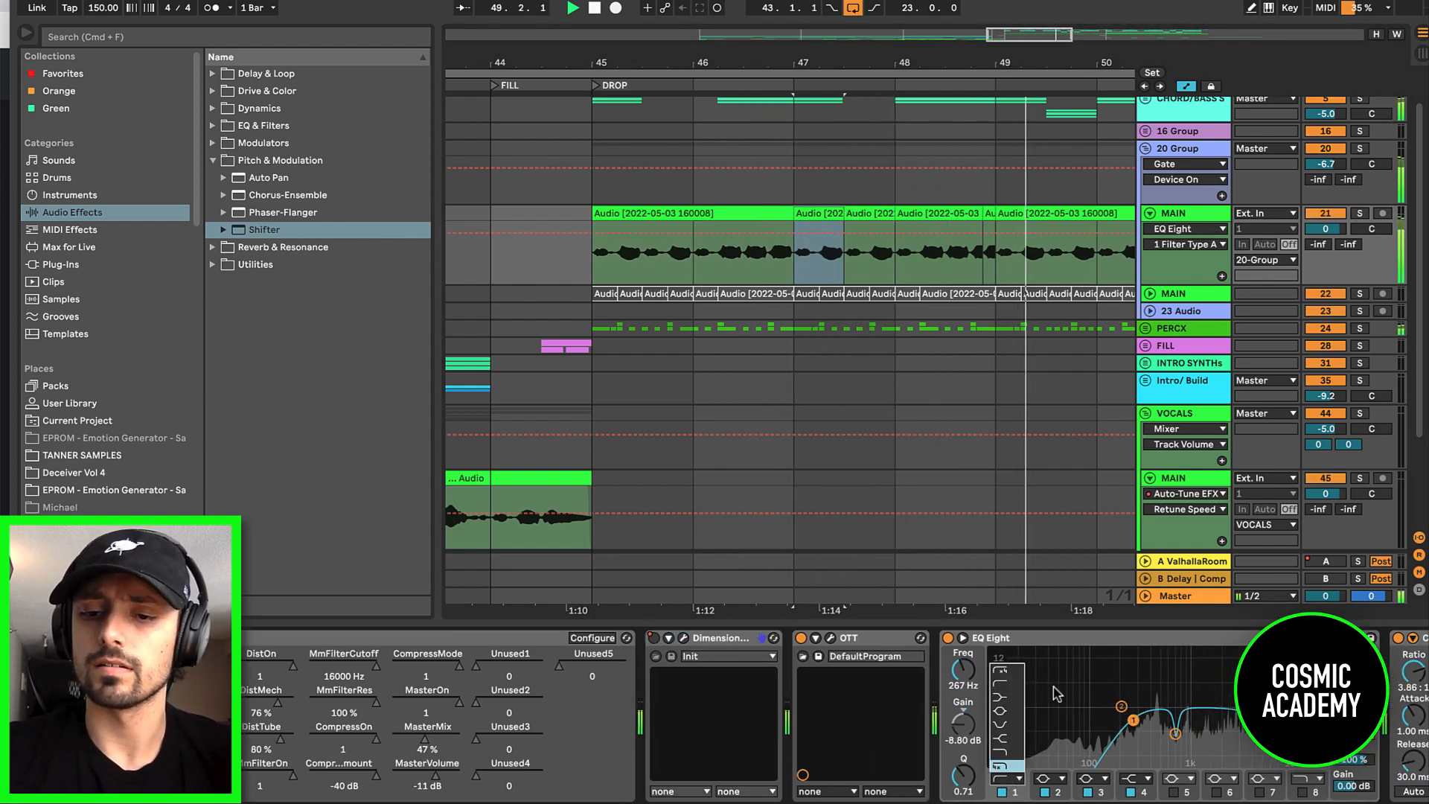
left_click(1011, 673)
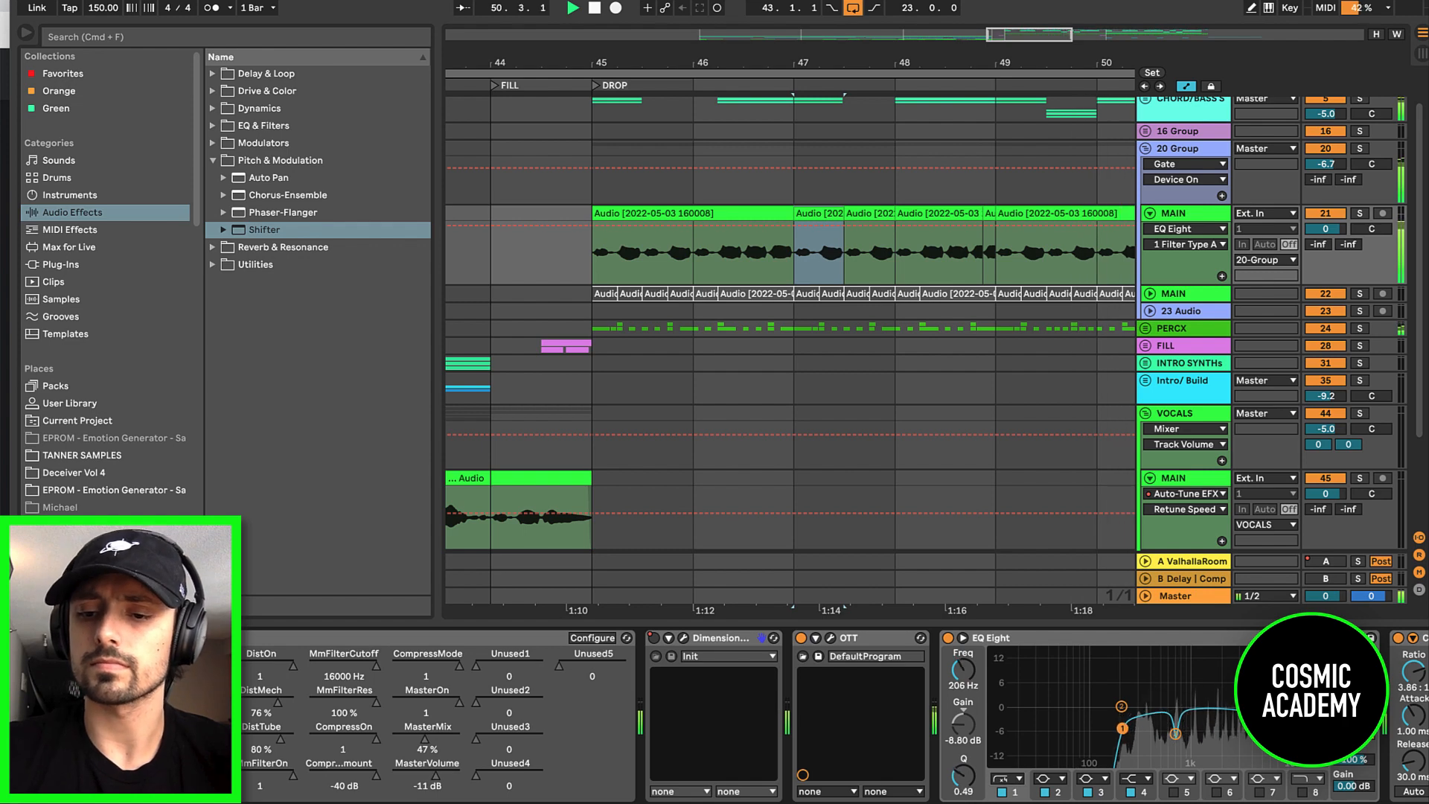
scroll(1155, 728, "right", 3)
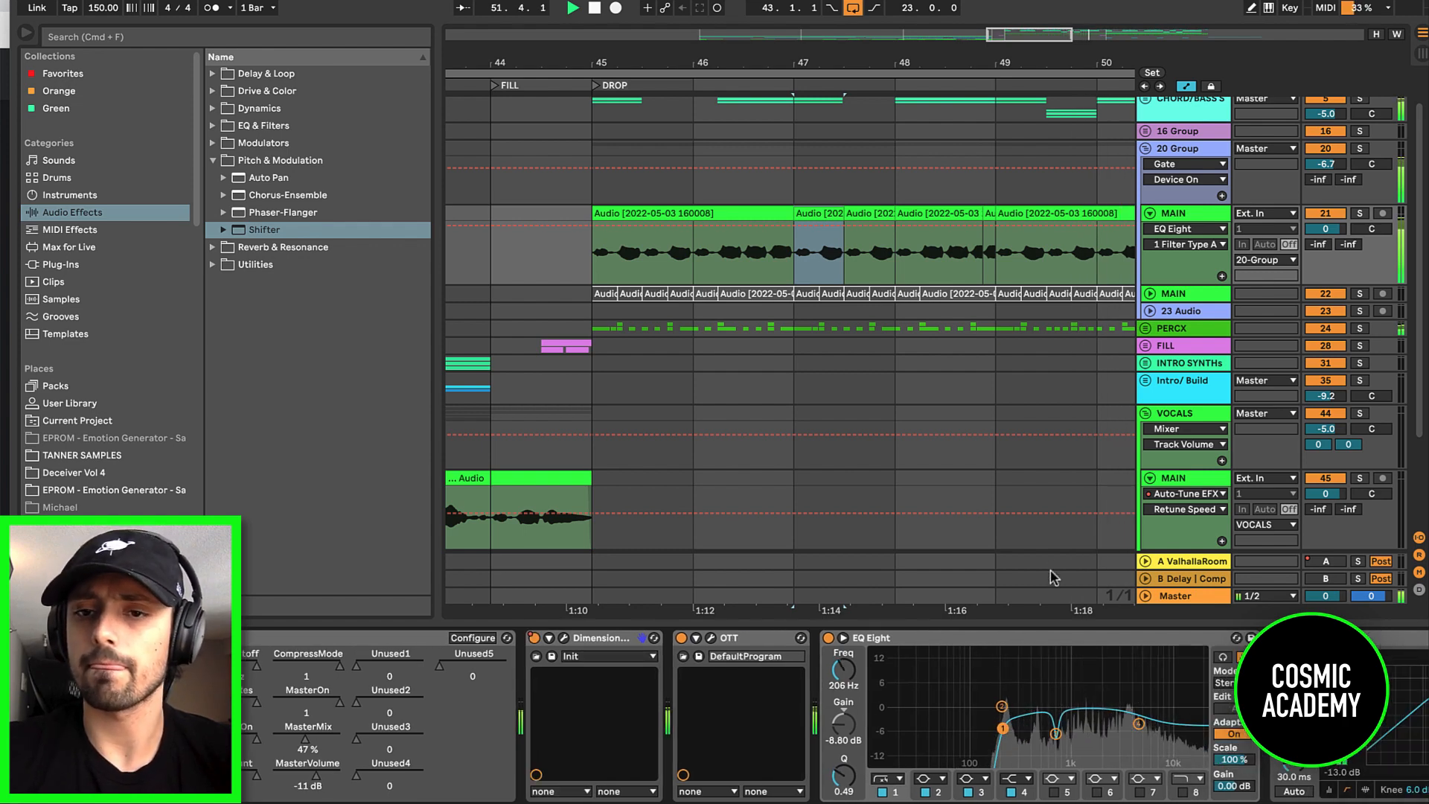
Step: Follow playback from the drop into the ADD MORE TO DROP section and examine the 20 Group and 16 Group tracks around bar 56
scroll(1042, 306, "right", 5)
left_click(940, 230)
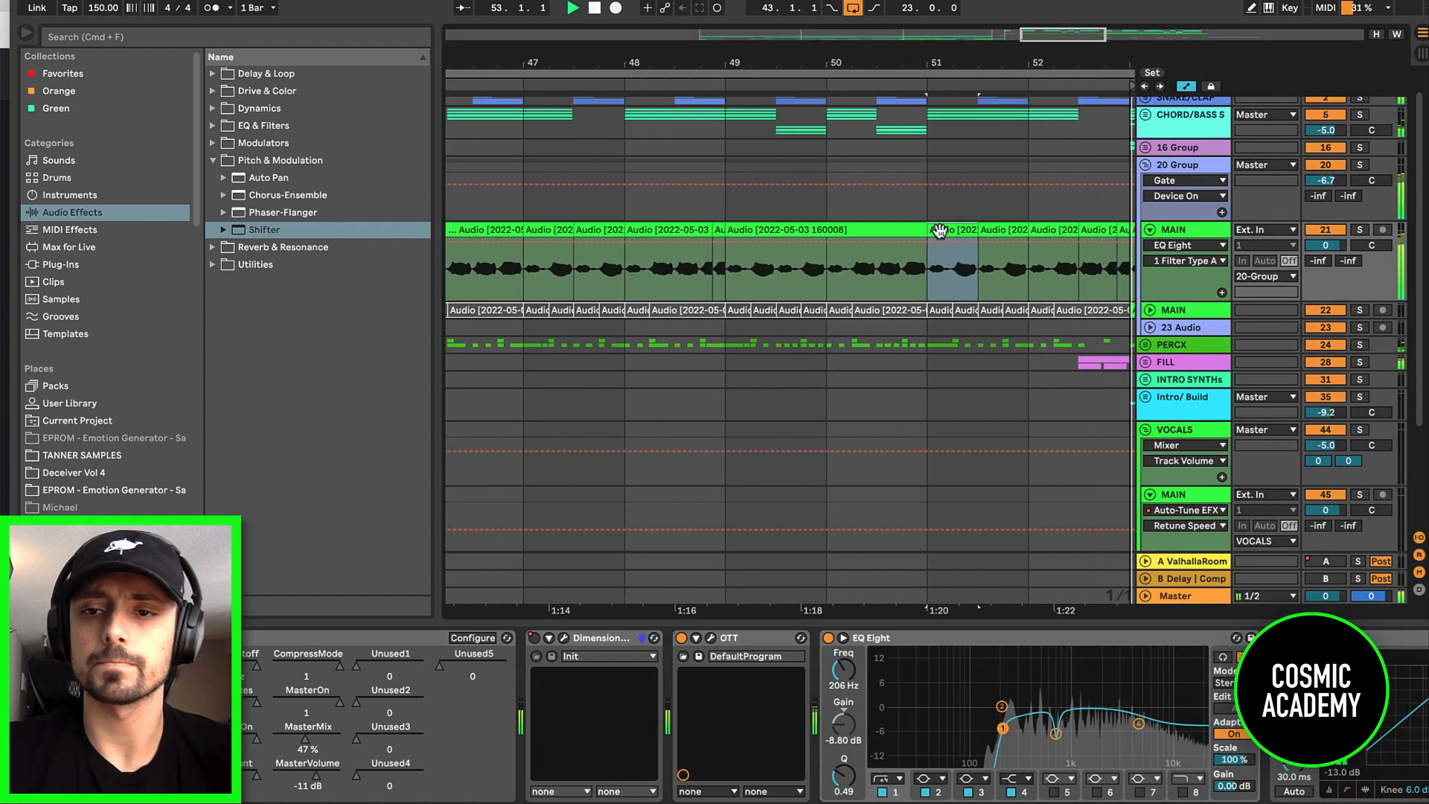
scroll(939, 229, "down", 10)
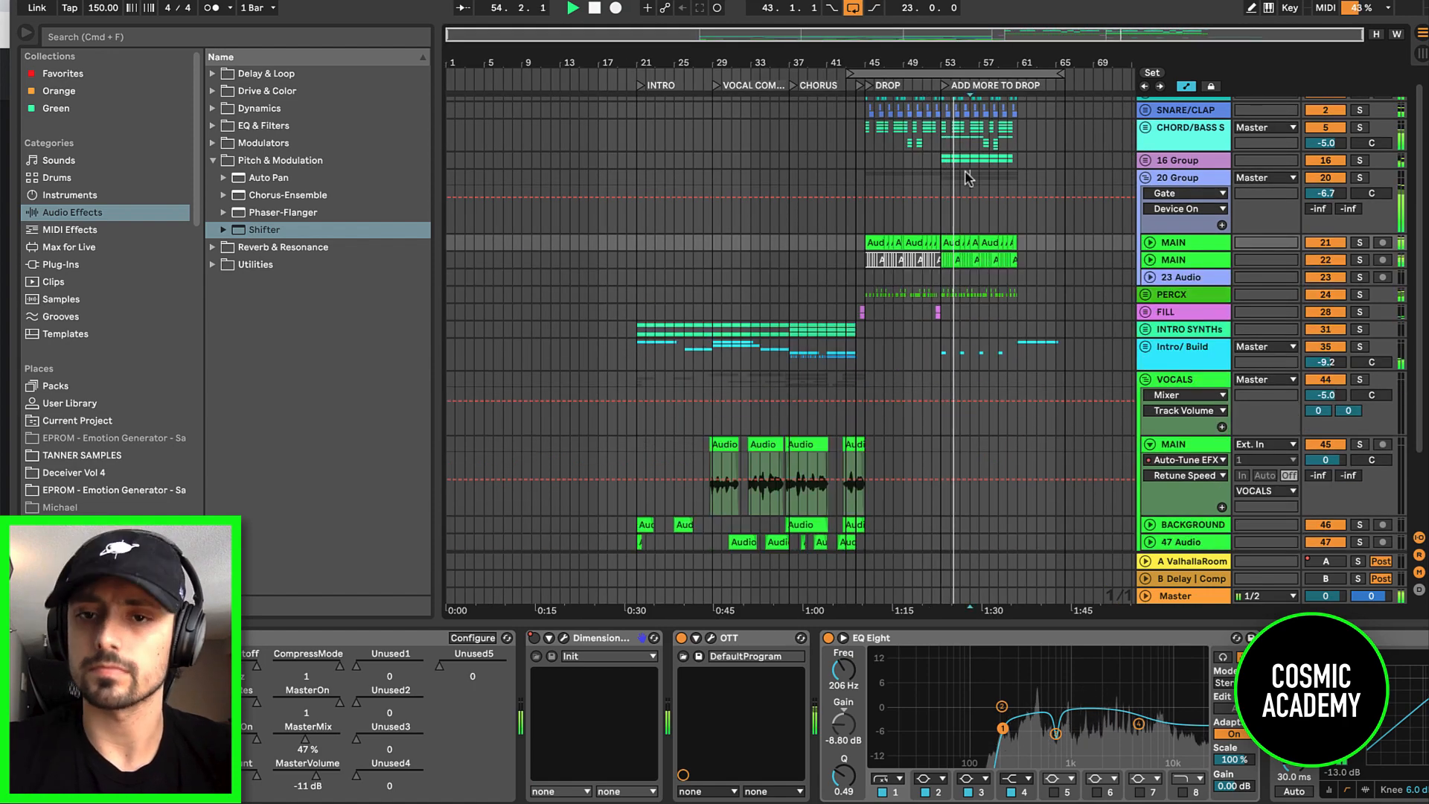
left_click(970, 179)
scroll(975, 179, "up", 8)
right_click(1002, 172)
left_click(1180, 312)
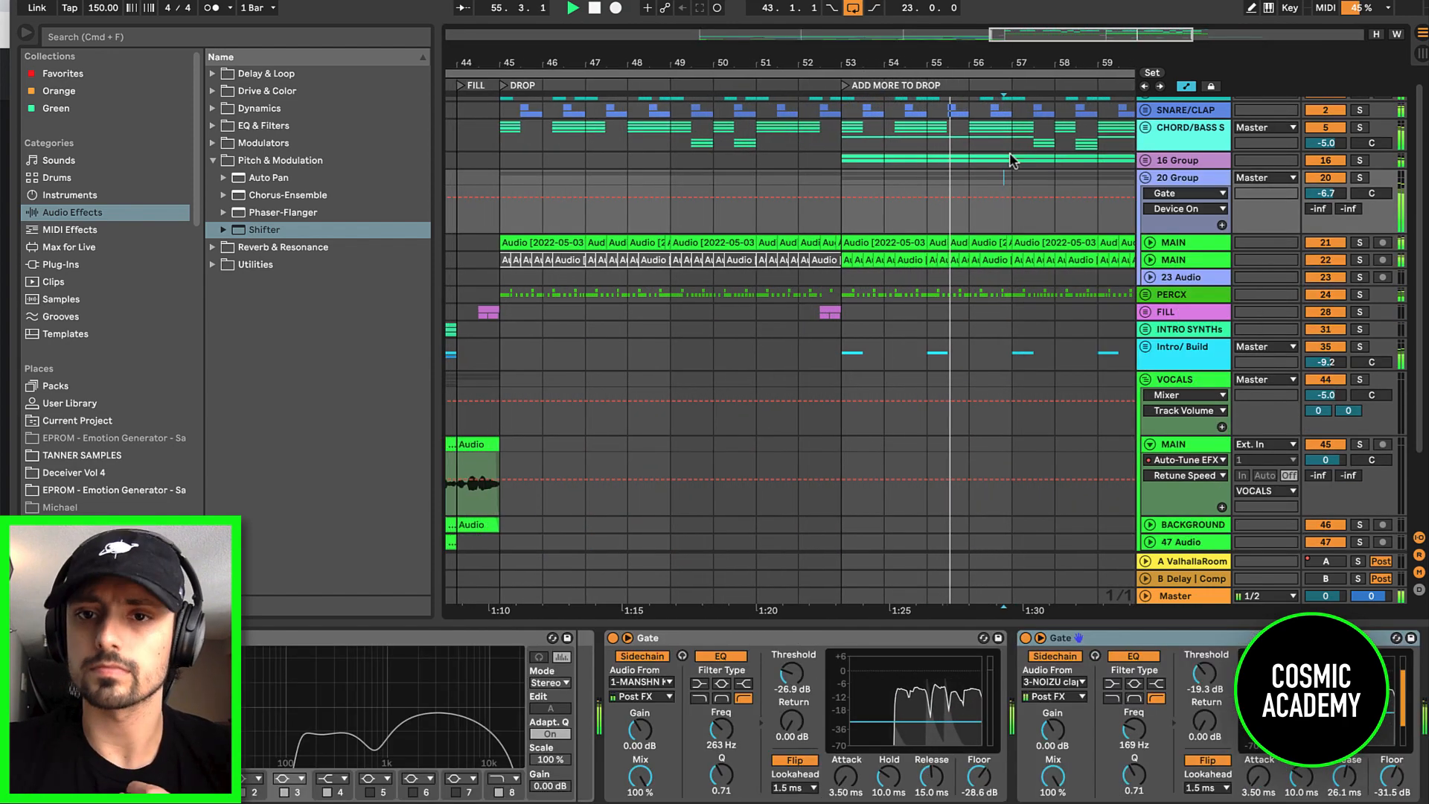
left_click(1000, 162)
scroll(997, 158, "right", 3)
left_click(958, 154)
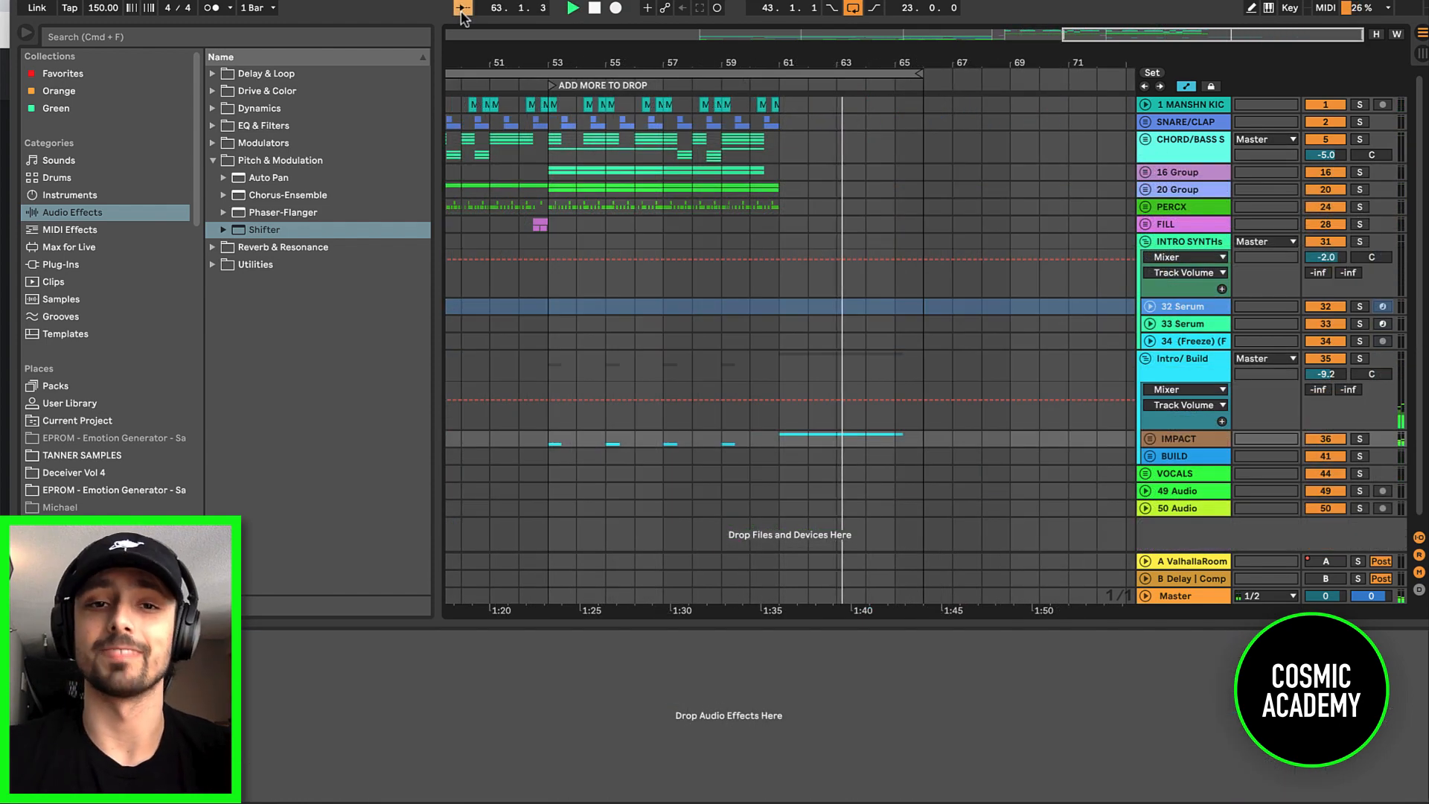
Step: Stop playback, set the insert marker at the CHORUS start on bar 37, and fold the INTRO SYNTHS group
key("space")
scroll(747, 159, "left", 4)
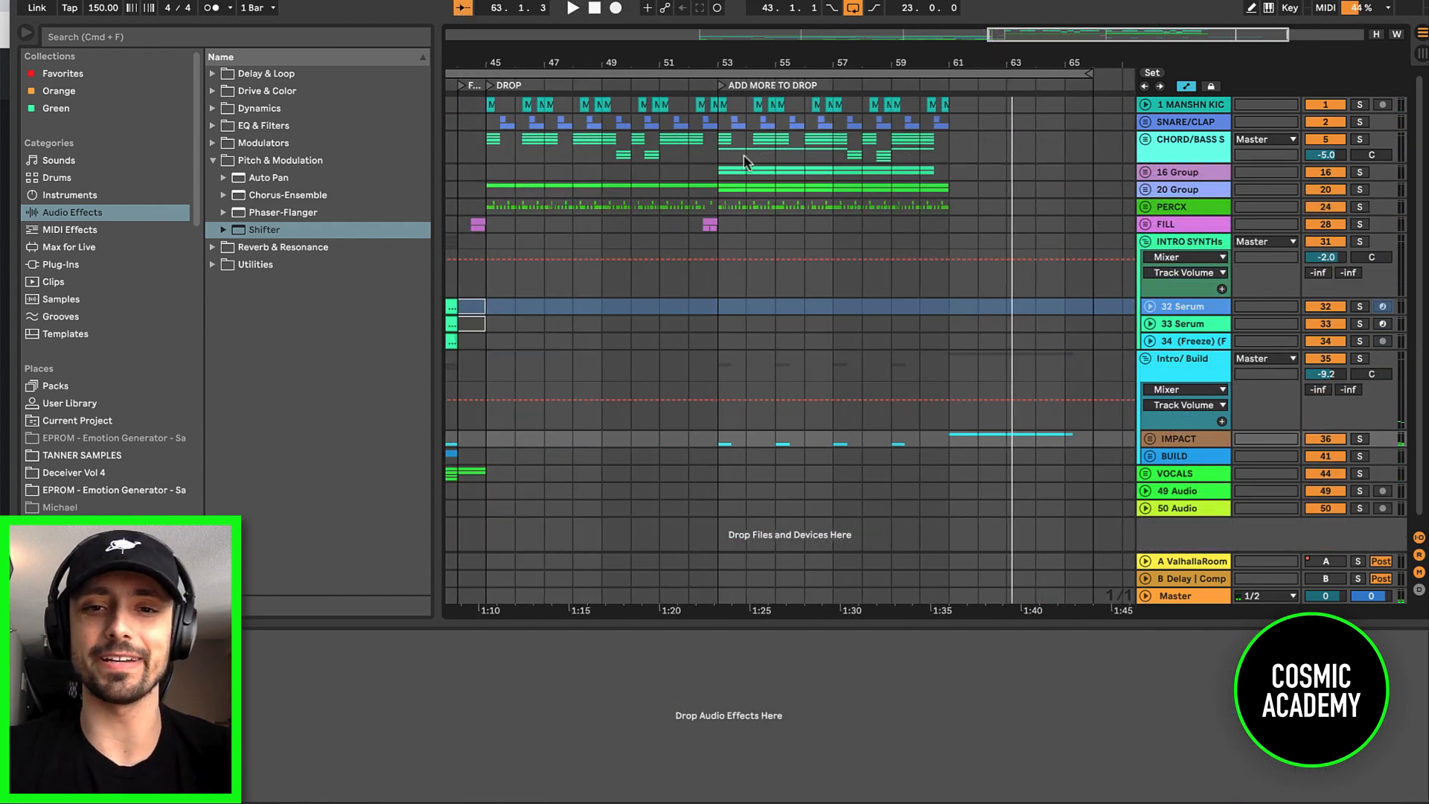
scroll(746, 158, "down", 5)
left_click(783, 224)
scroll(782, 226, "up", 3)
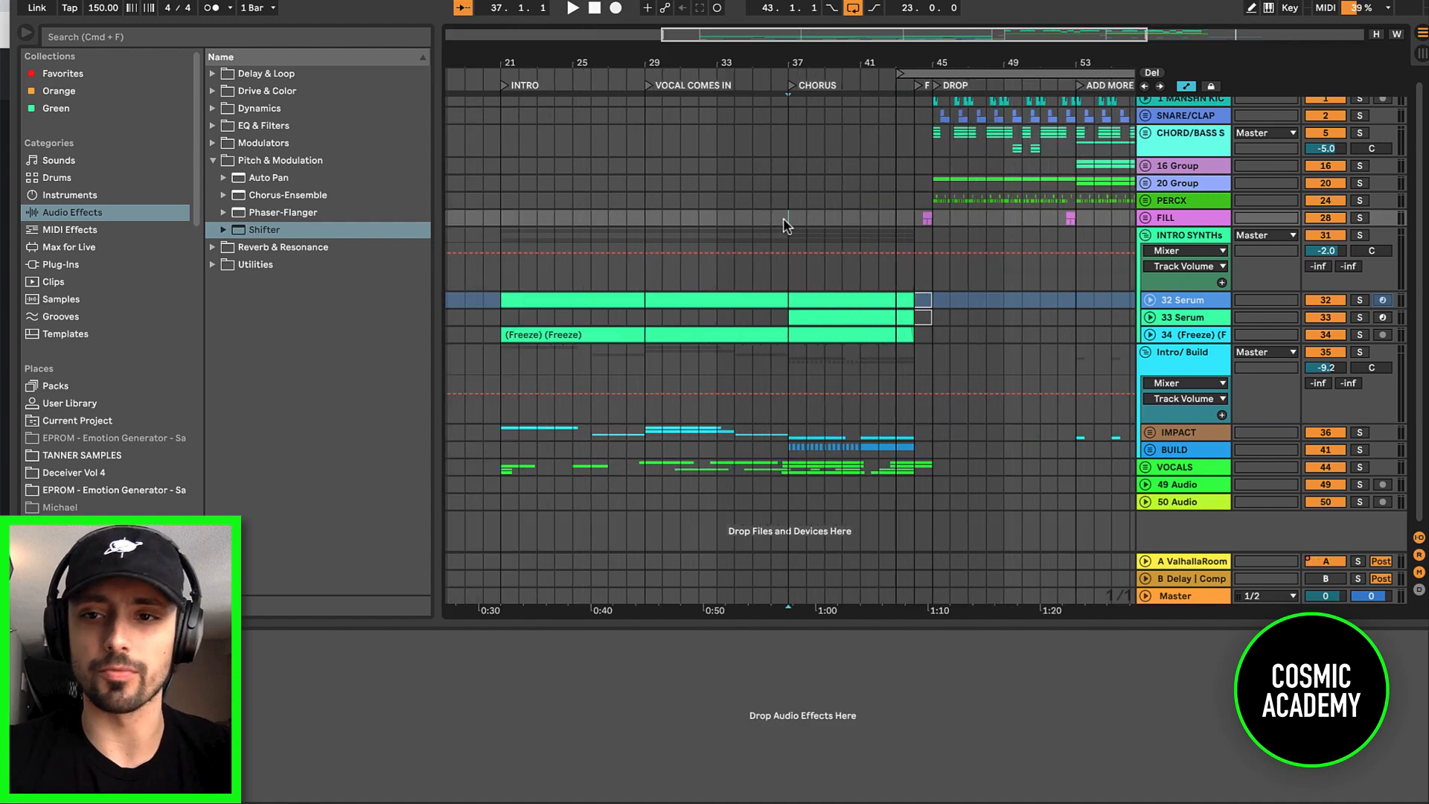
left_click(1146, 236)
scroll(957, 216, "right", 5)
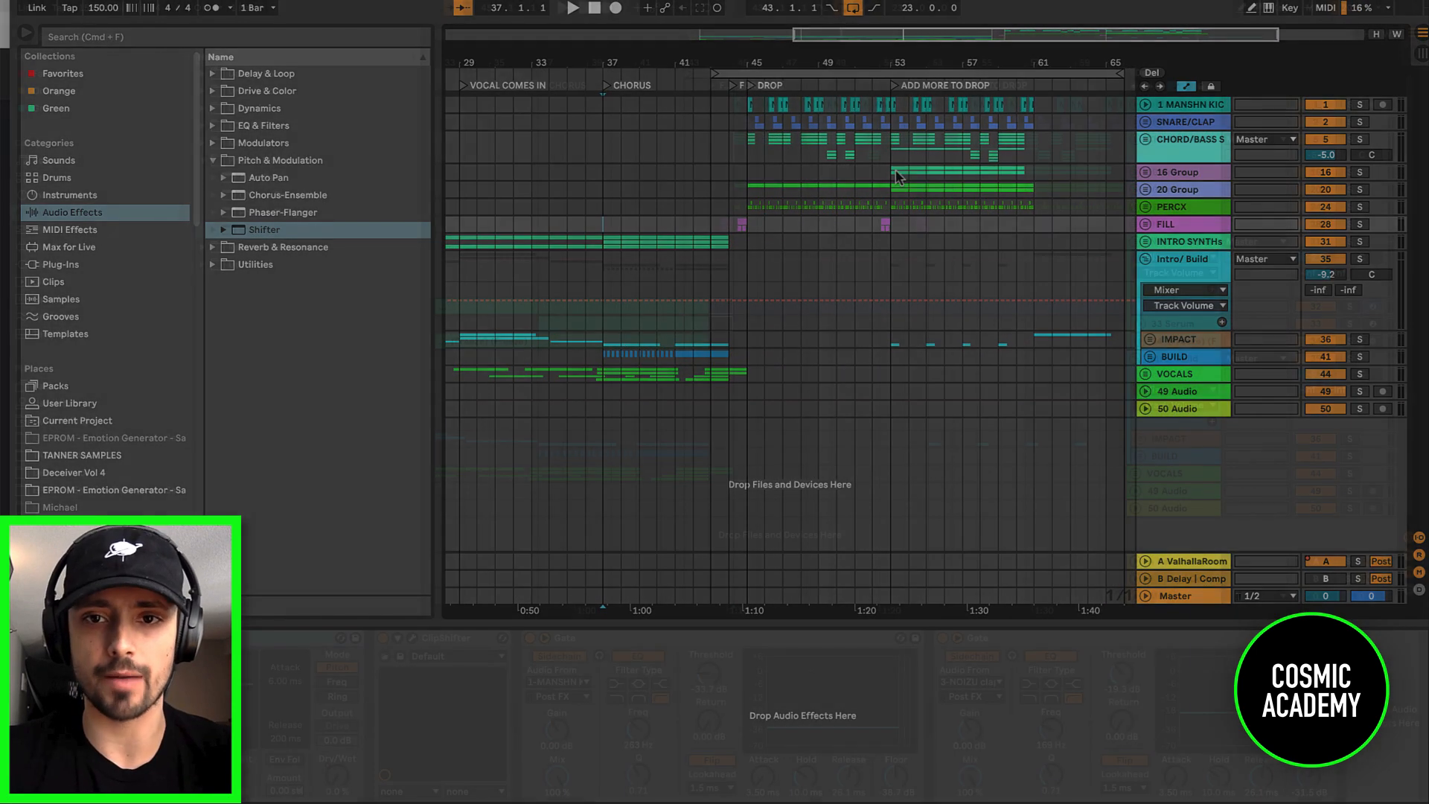